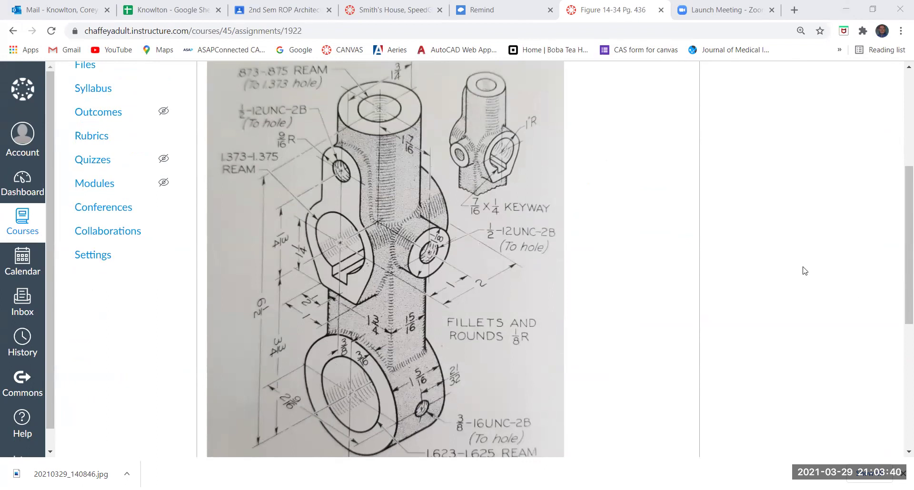
Examine the assignment instructions and the dimensioned idler arm drawing for Figure 14-34, including its holes, keyway and fillet notes.
scroll(804, 269, "up", 5)
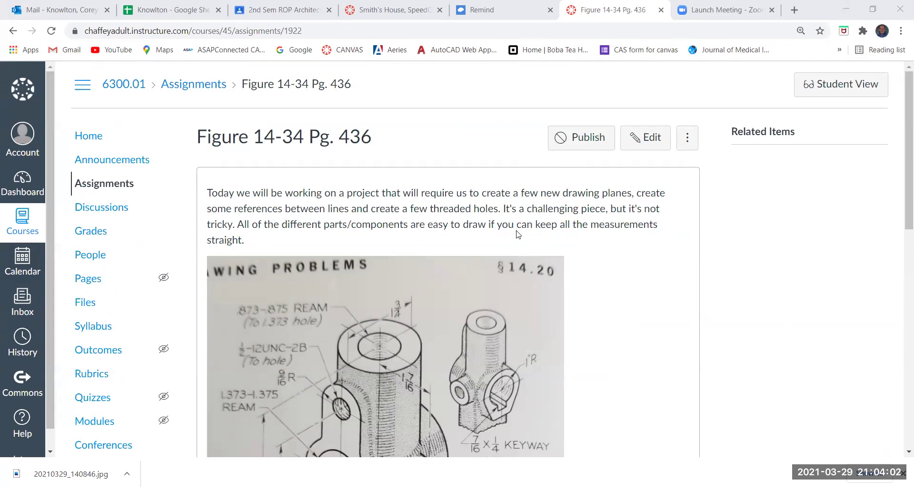
scroll(628, 282, "down", 1)
scroll(628, 283, "down", 3)
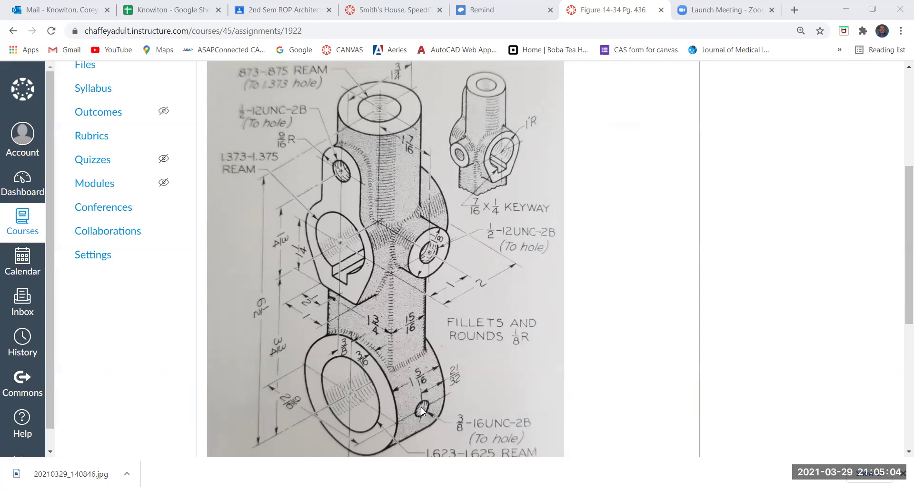
scroll(462, 387, "down", 1)
scroll(462, 391, "up", 1)
scroll(453, 307, "up", 1)
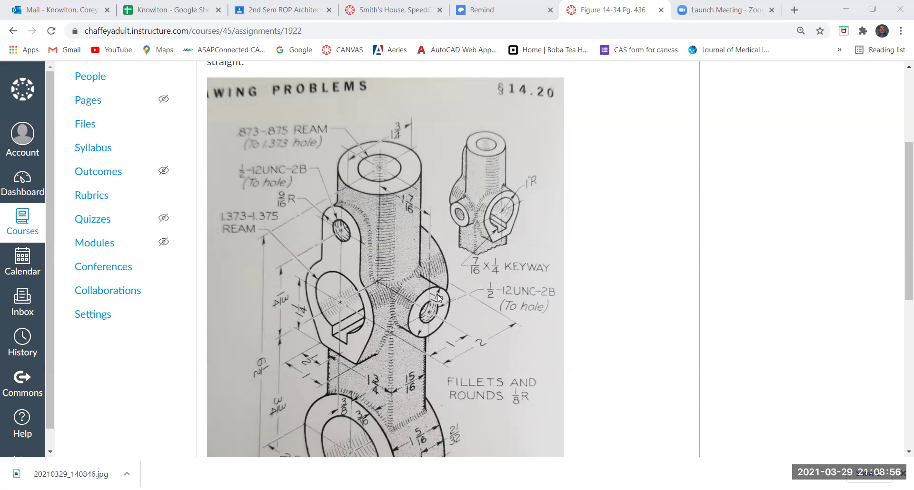
scroll(438, 297, "down", 2)
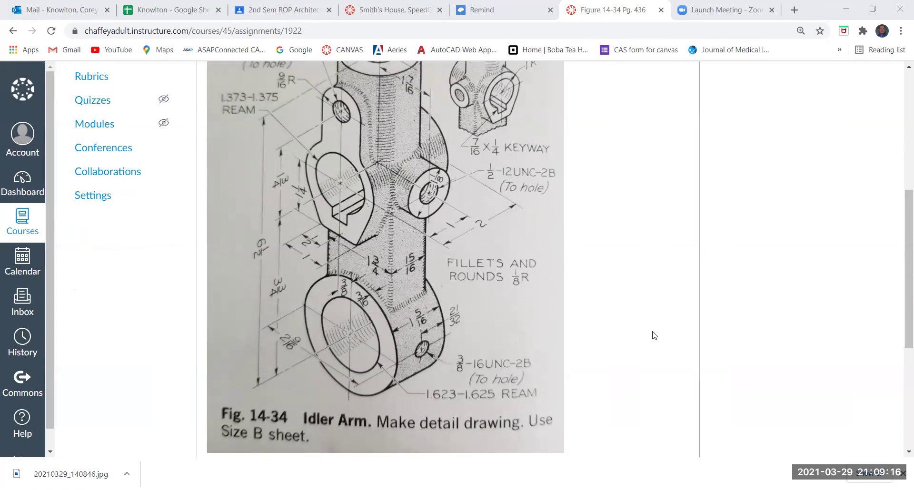
scroll(650, 326, "up", 4)
scroll(643, 324, "up", 2)
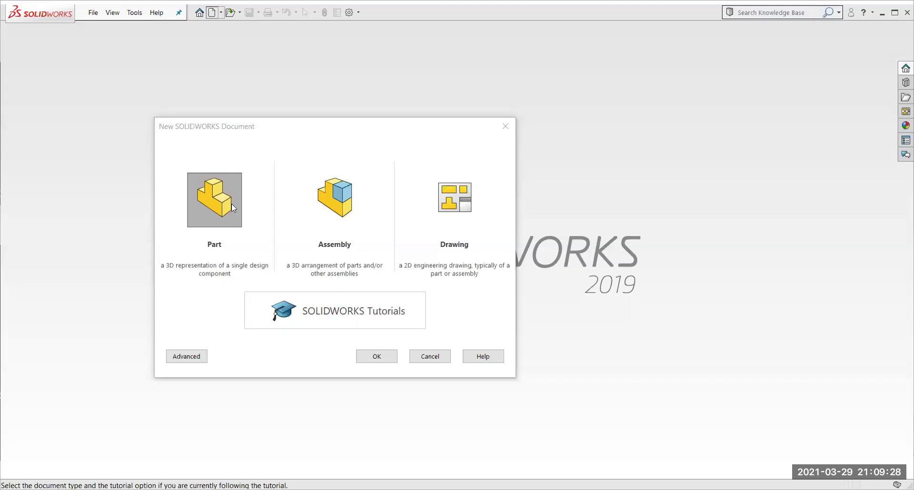
Create a new part document and start an extruded boss sketch on the Front Plane, viewed straight on.
left_click(372, 358)
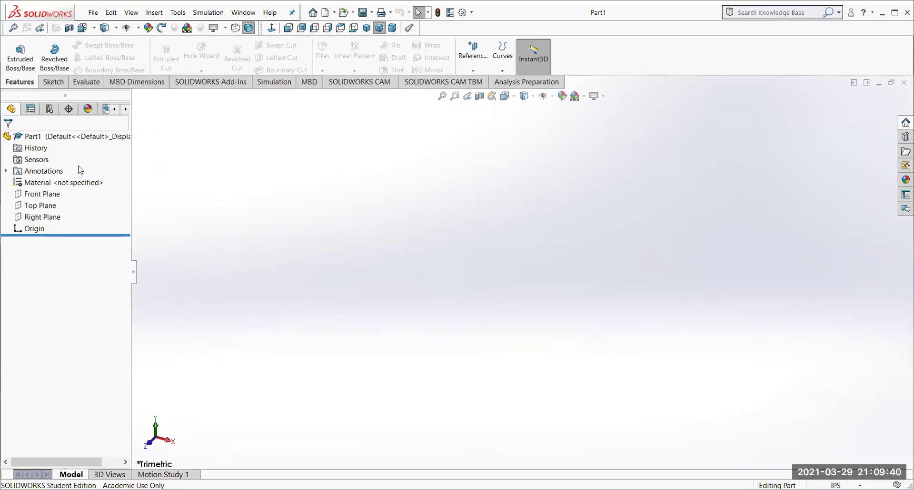
left_click(36, 194)
key("ctrl+8")
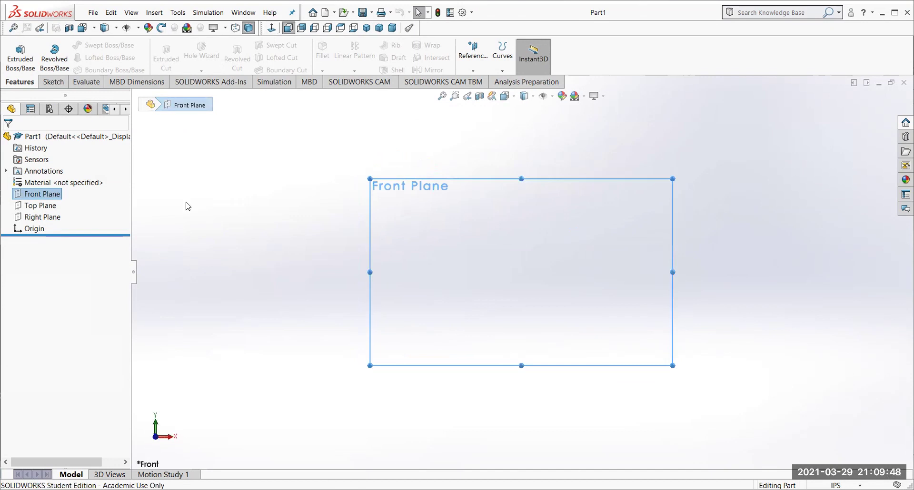
left_click(17, 60)
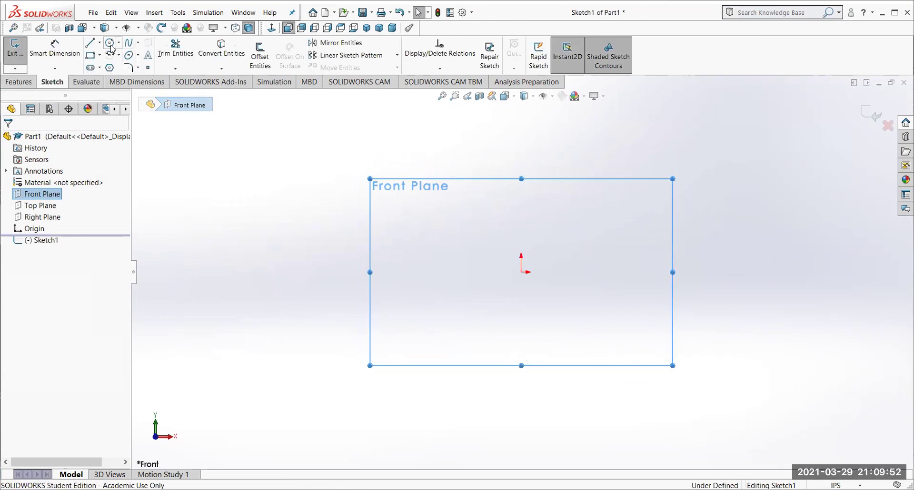
Sketch a circle centred on the origin with a radius of about 2.14 in.
left_click(109, 44)
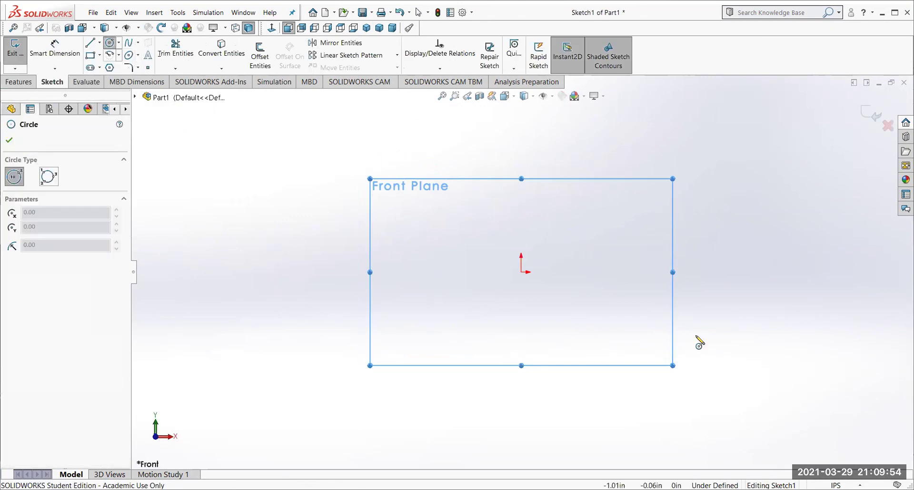
left_click(521, 273)
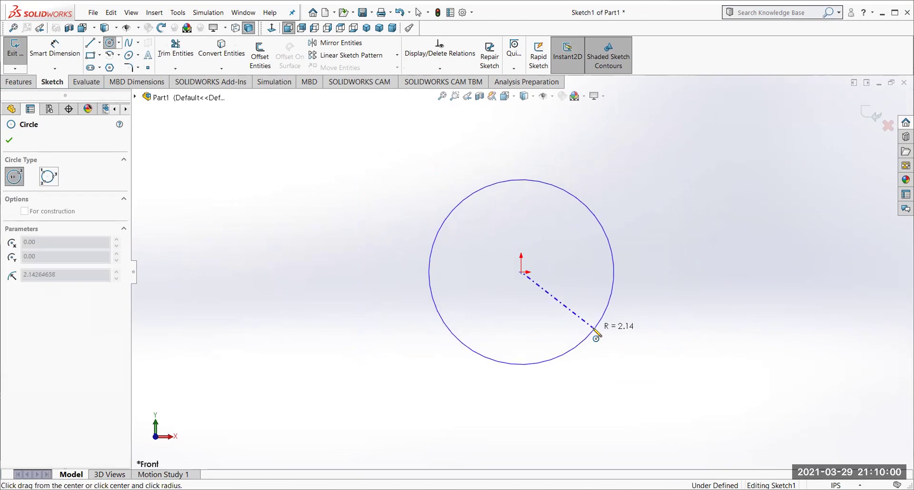
left_click(594, 329)
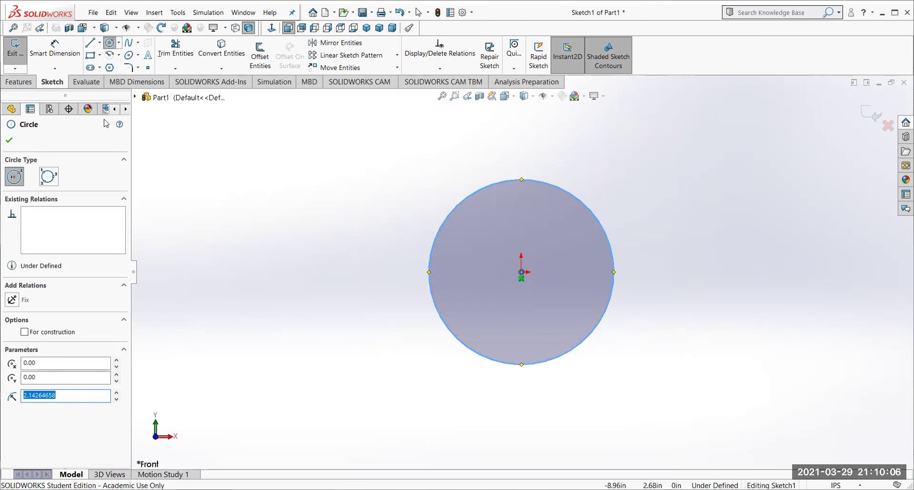
Dimension the circle's diameter and set it to 2.5625 in.
left_click(54, 48)
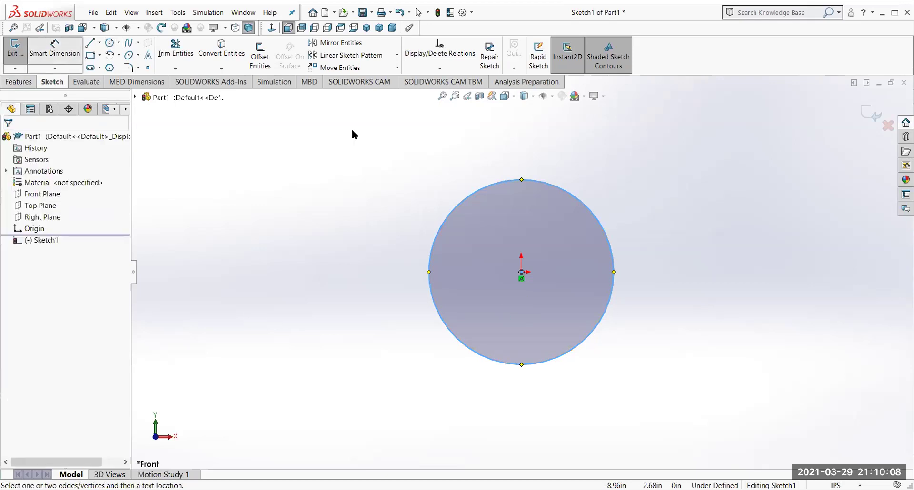
left_click(579, 198)
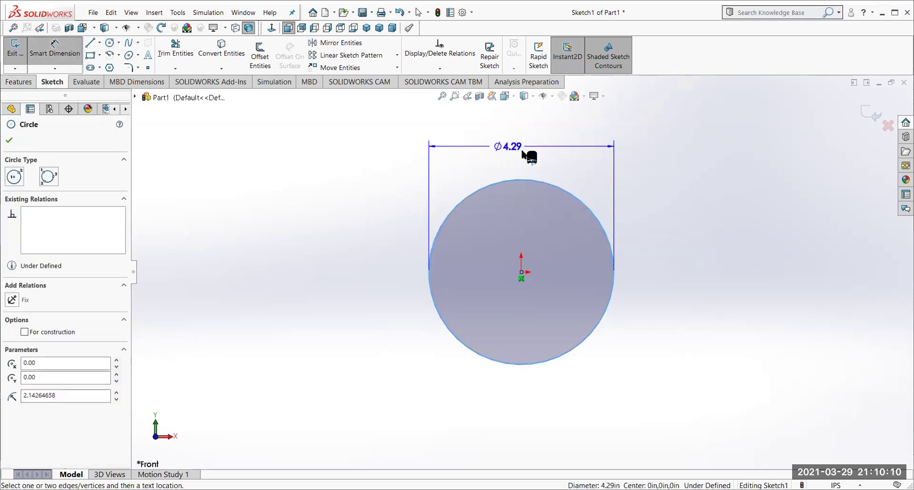
left_click(518, 151)
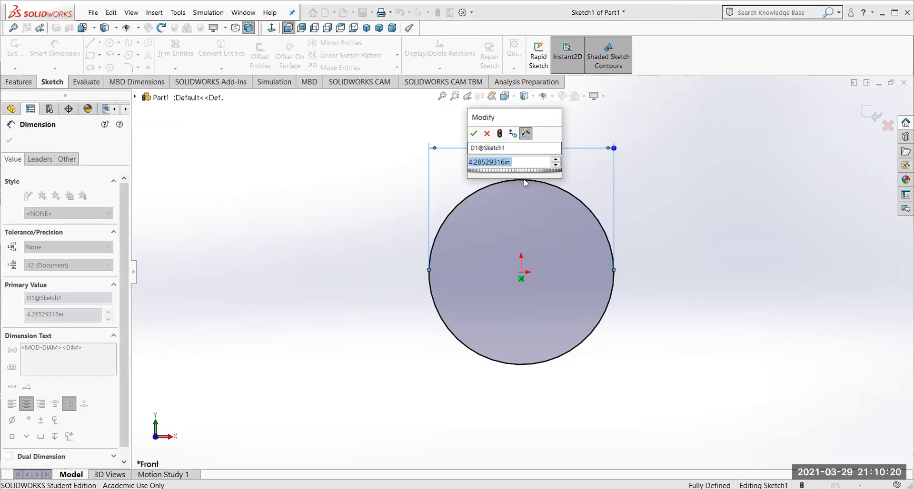
type("2.")
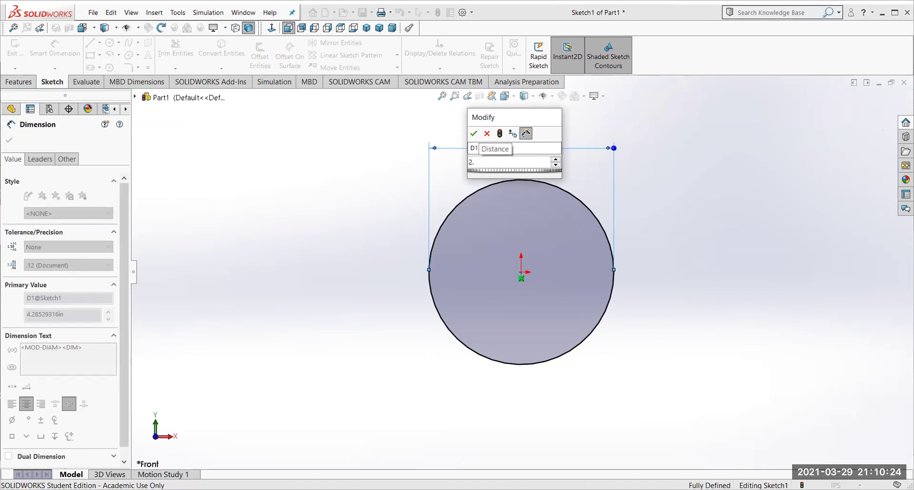
type("565")
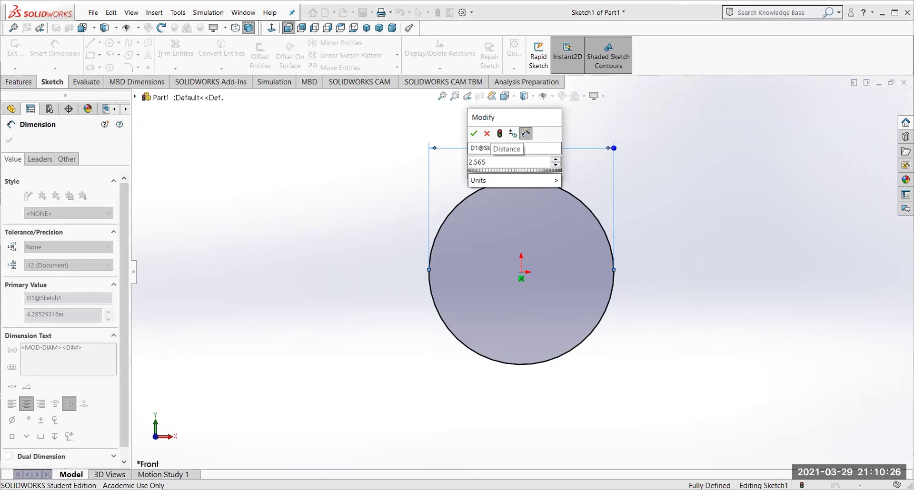
type("25")
left_click(526, 182)
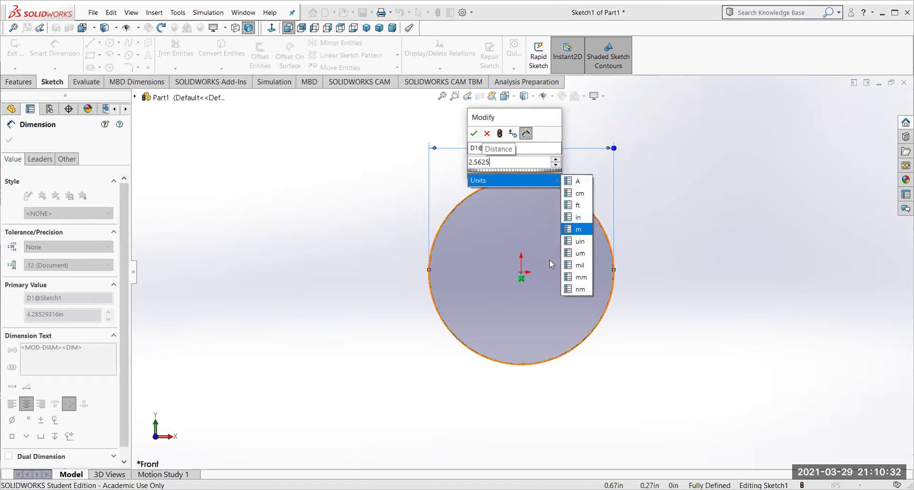
left_click(474, 134)
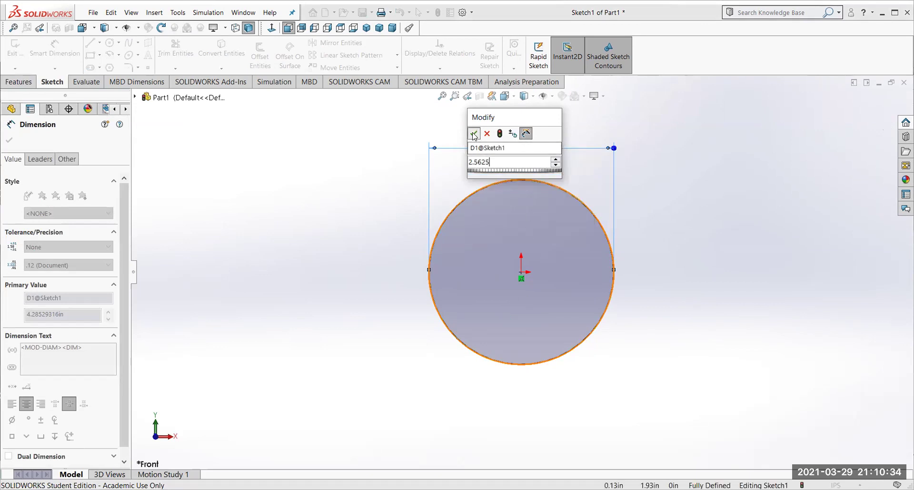
left_click(474, 134)
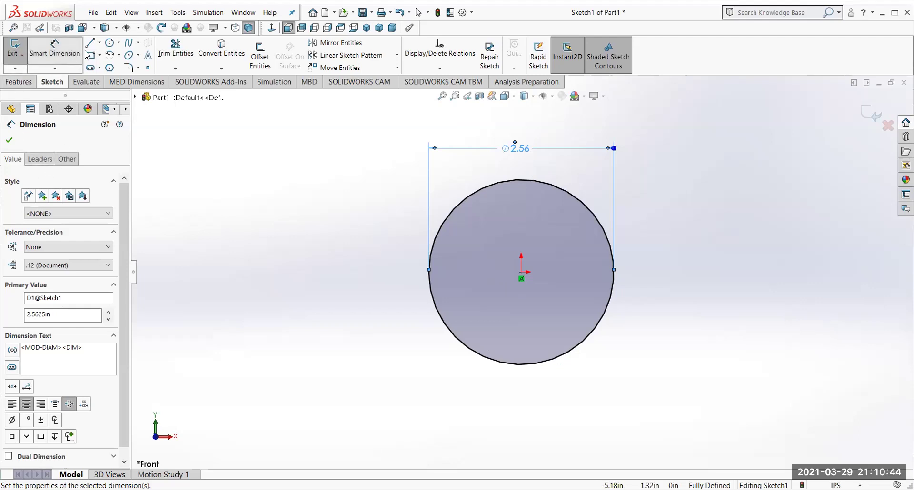
left_click(52, 55)
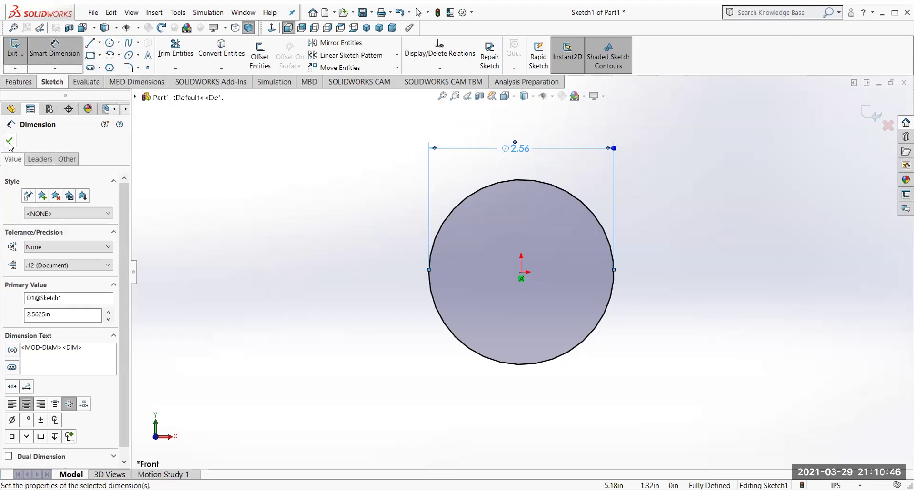
Sketch a smaller concentric circle at the origin with a radius of about 0.82 in.
left_click(109, 43)
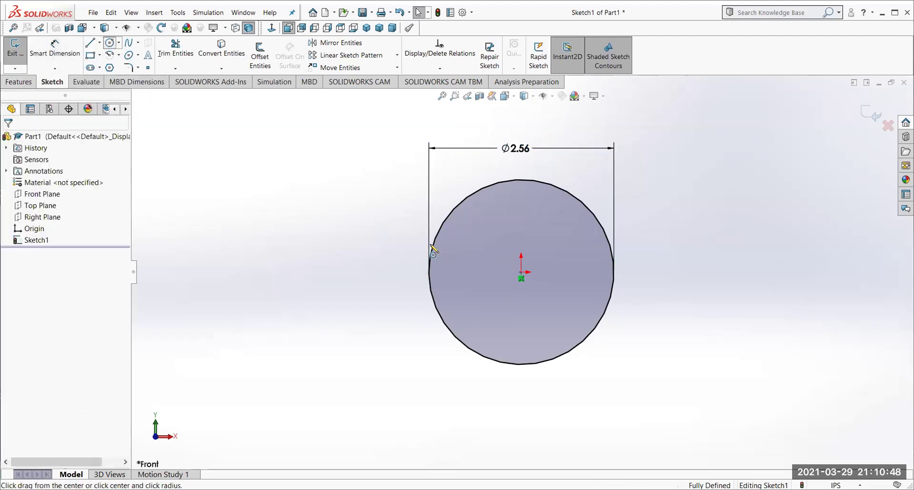
left_click(521, 272)
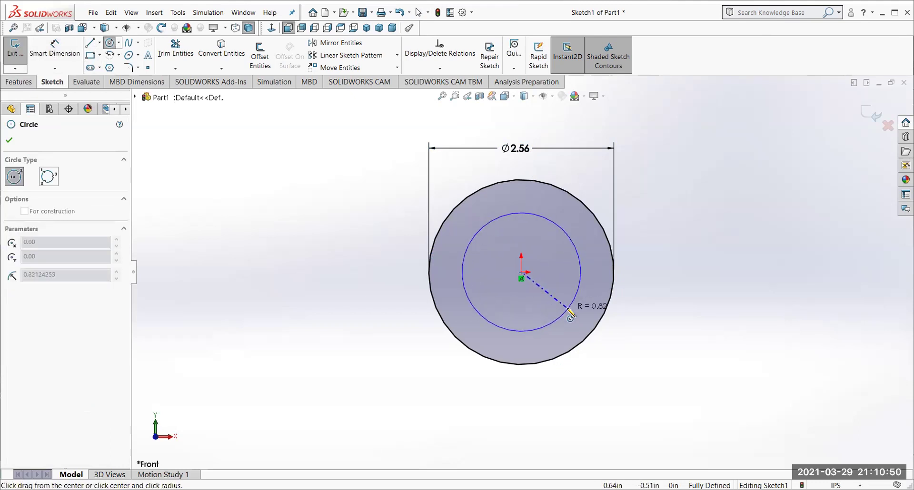
left_click(565, 312)
Dimension the inner circle's diameter and set it to 1.625 in.
left_click(54, 50)
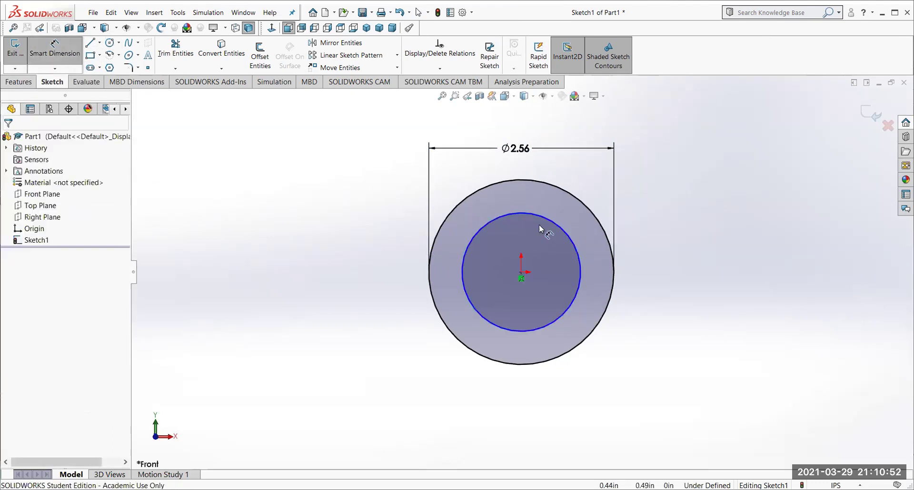
left_click(544, 220)
left_click(512, 168)
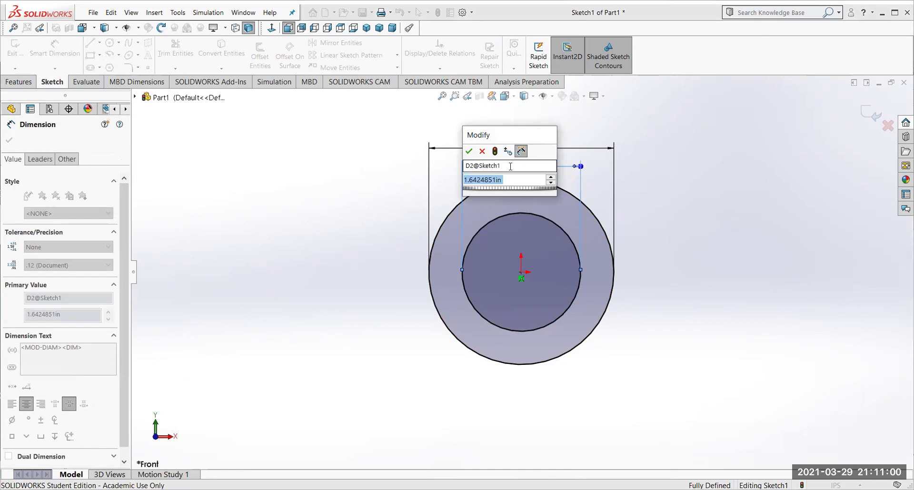
type("1.")
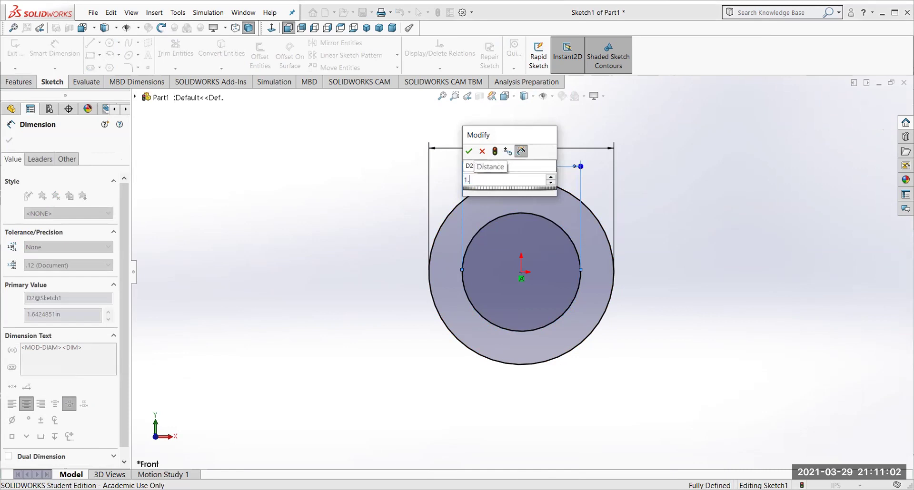
type("625")
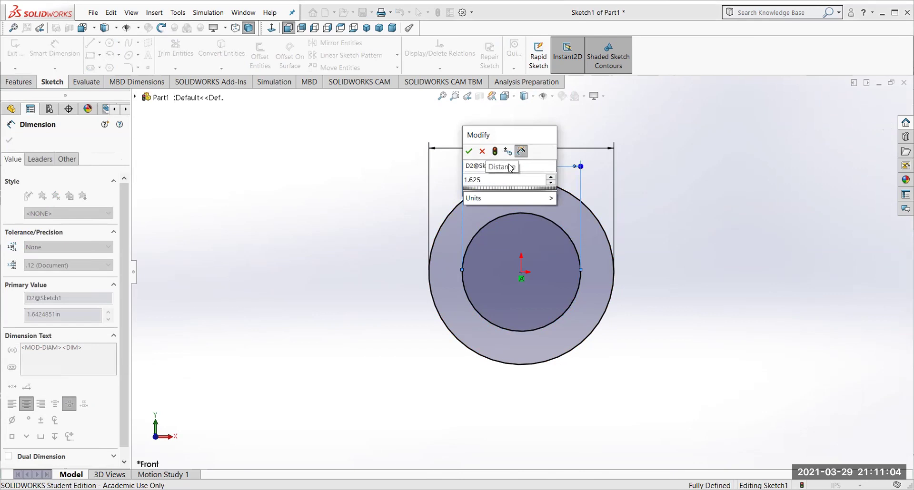
left_click(469, 151)
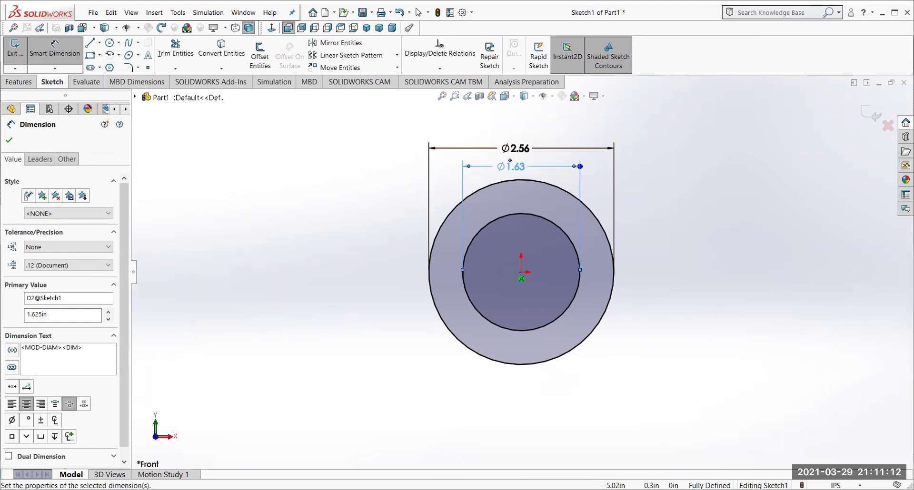
left_click(9, 140)
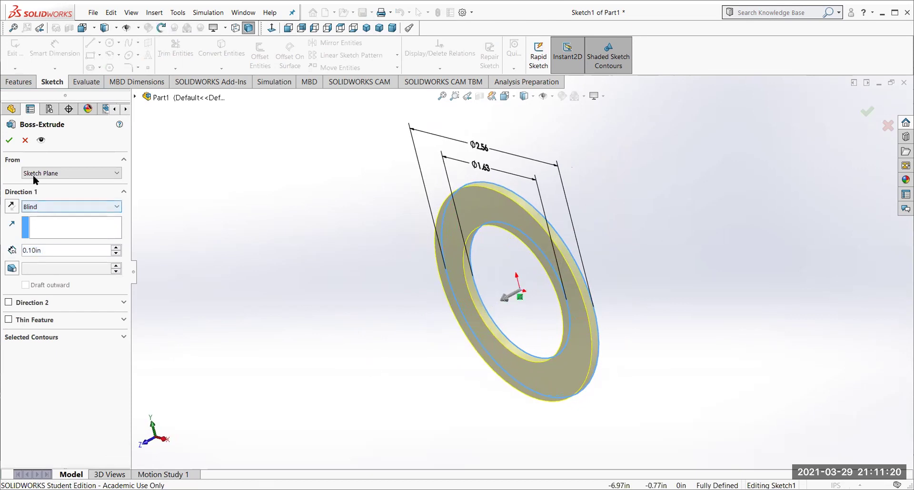
Extrude the ring profile with a Mid Plane end condition and a depth of 1.3125 in.
left_click(40, 207)
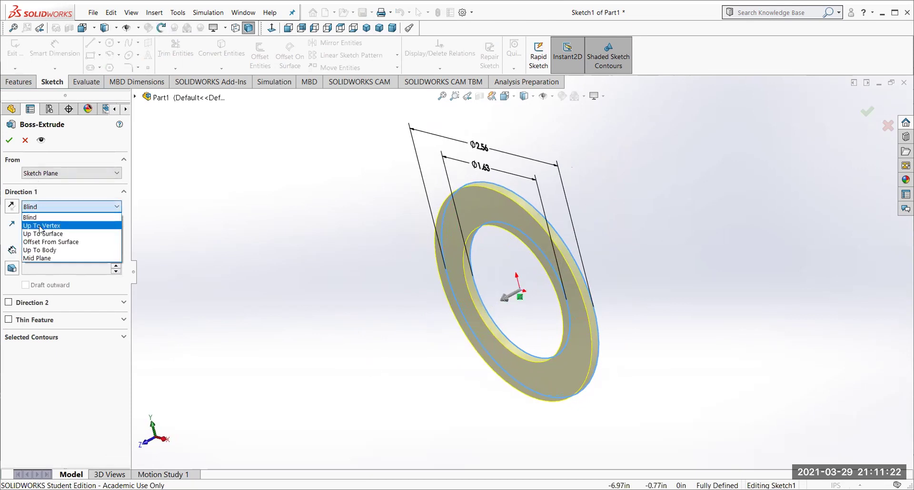
left_click(37, 259)
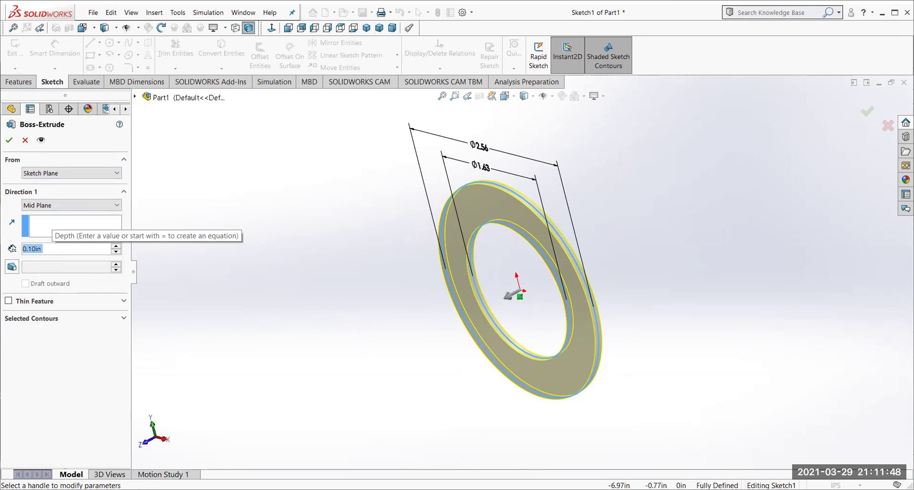
type("1.3125")
key("Return")
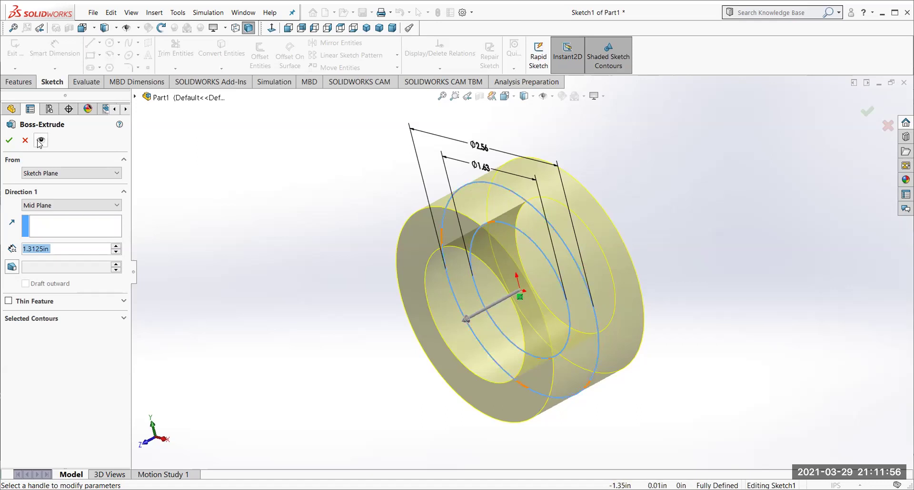
left_click(9, 140)
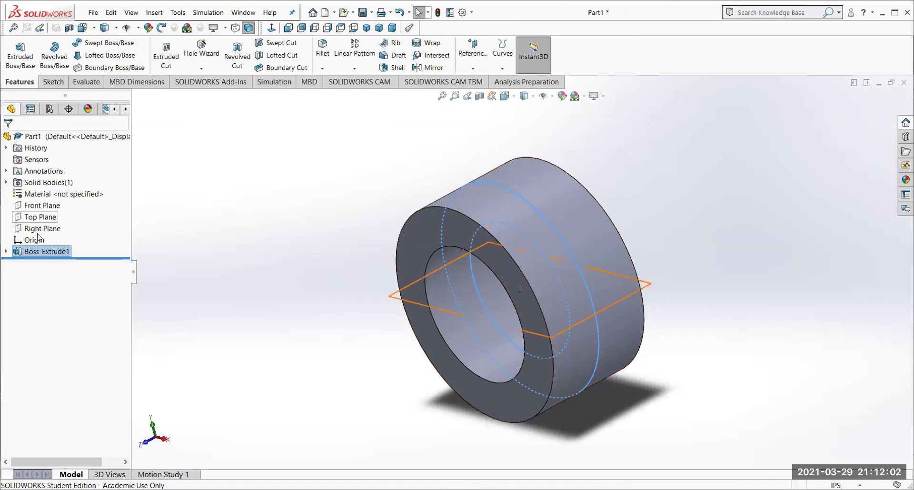
Start a new extrude sketch on the Front Plane, viewed normal to it.
left_click(42, 210)
middle_click_drag(257, 282, 280, 255)
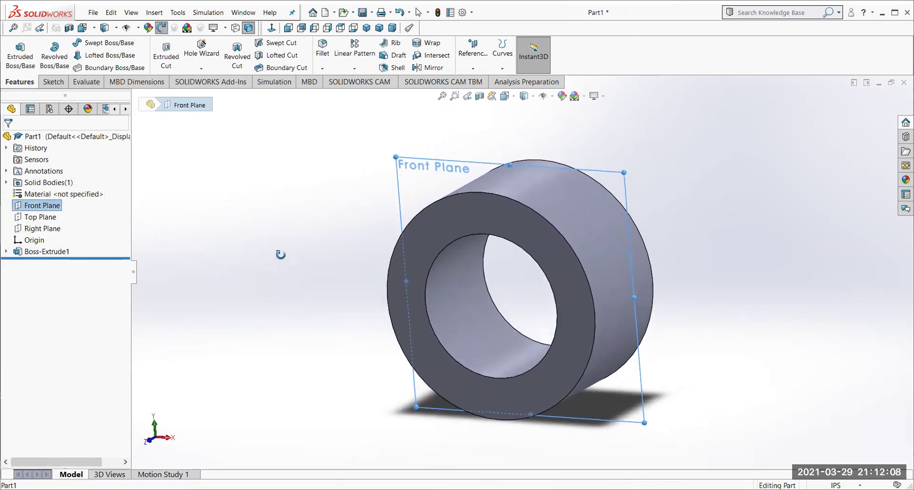
key("Escape")
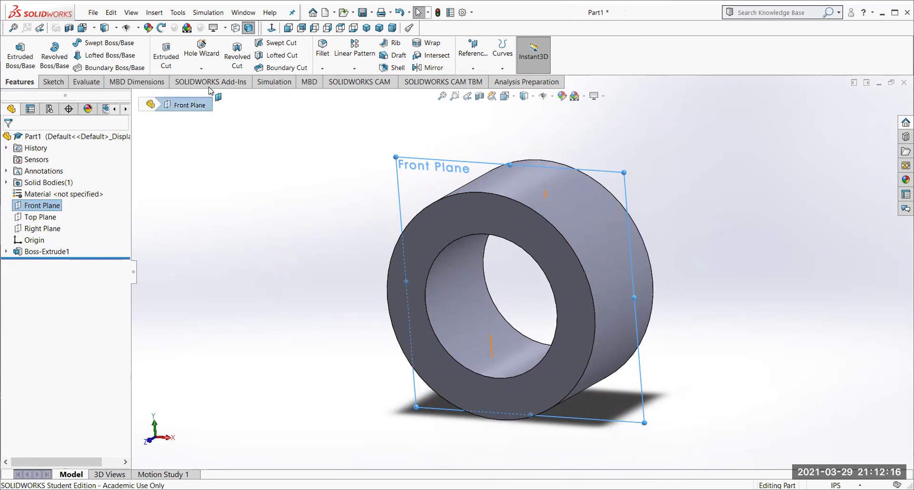
left_click(271, 28)
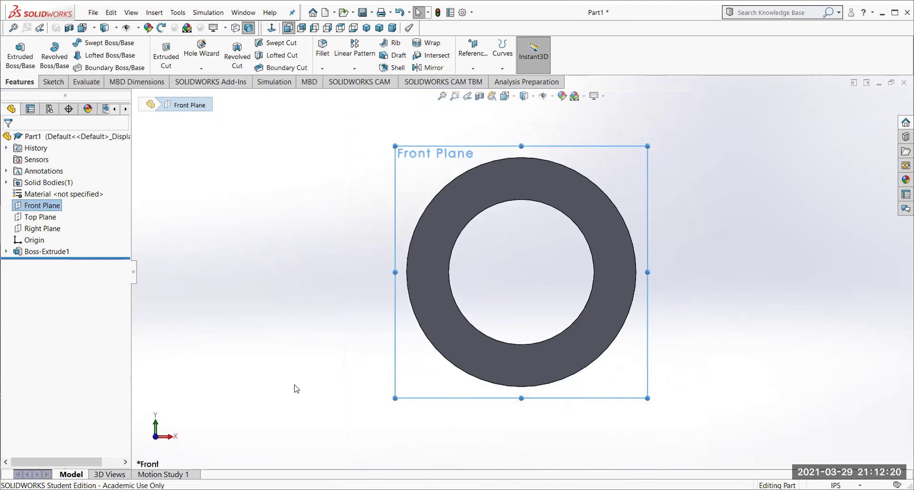
scroll(560, 123, "down", 2)
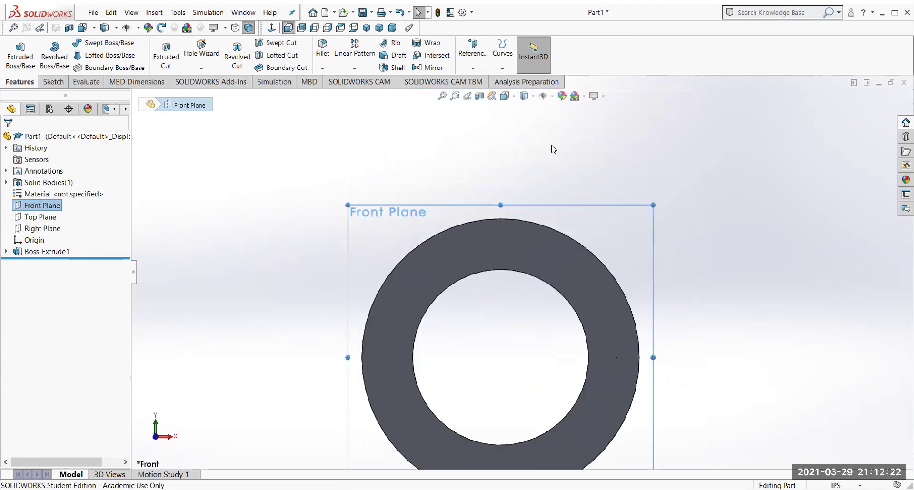
scroll(553, 149, "up", 2)
scroll(550, 146, "down", 1)
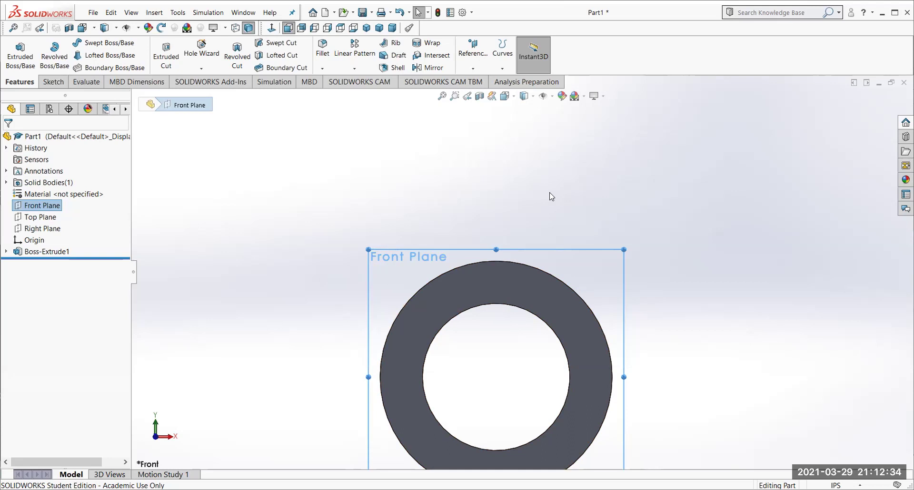
left_click(18, 58)
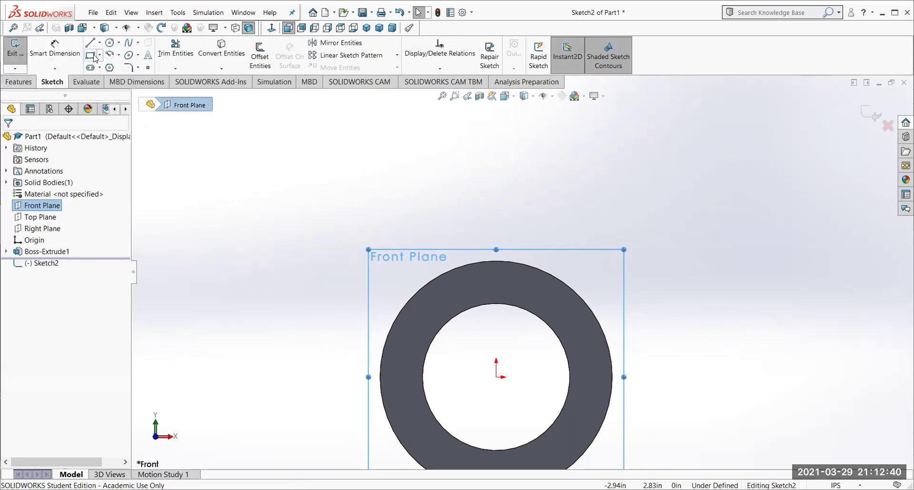
Sketch a corner rectangle about 2.03 in wide above the origin, with its lower edge overlapping the upper part of the ring.
left_click(90, 56)
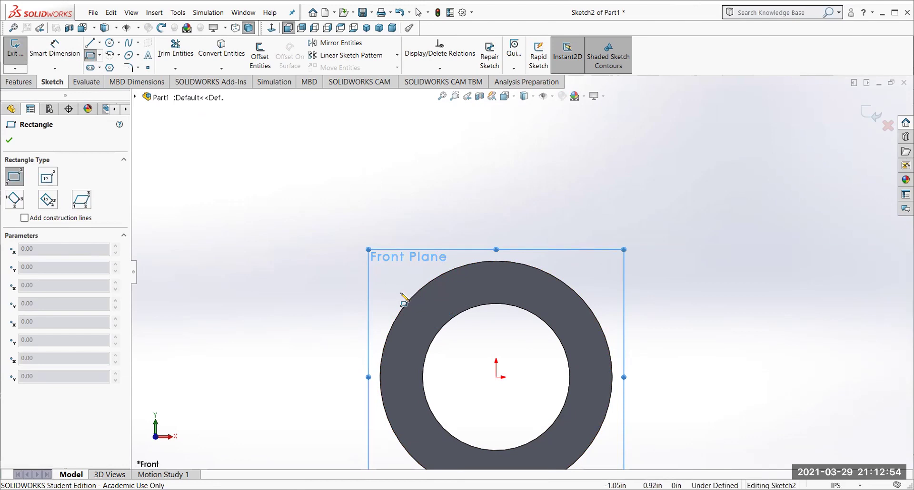
left_click(402, 294)
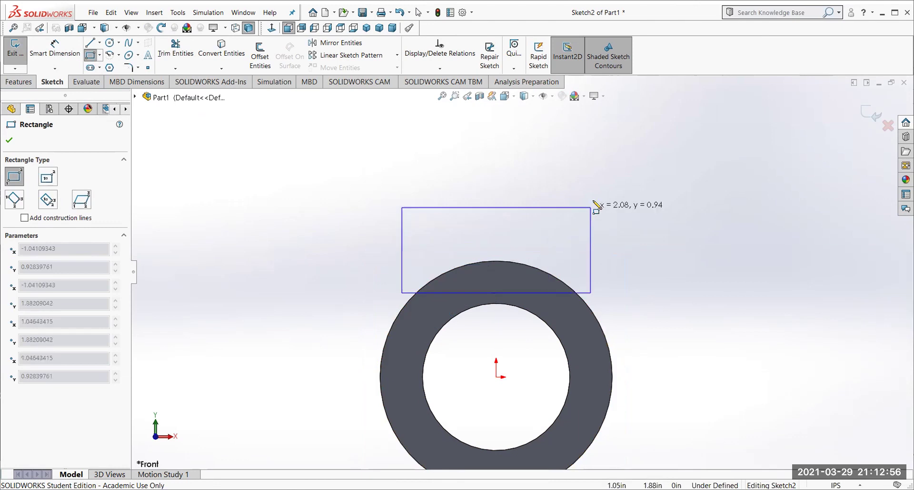
left_click(586, 122)
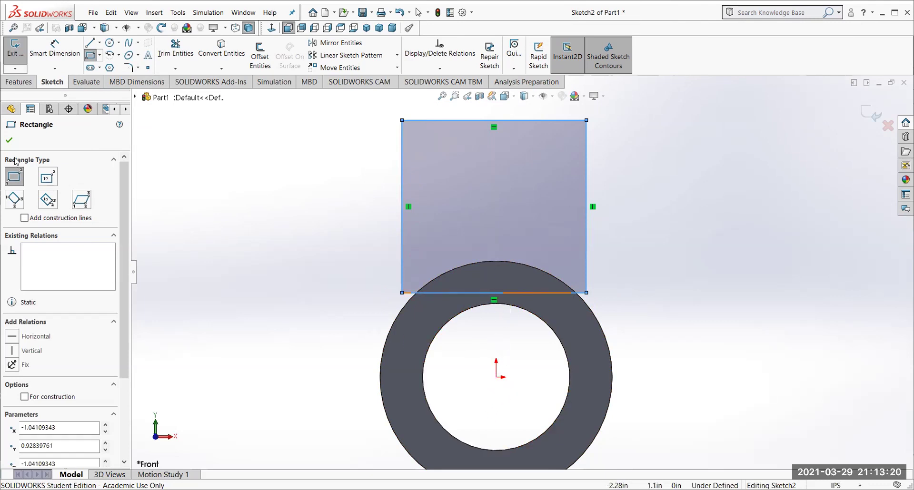
left_click(9, 140)
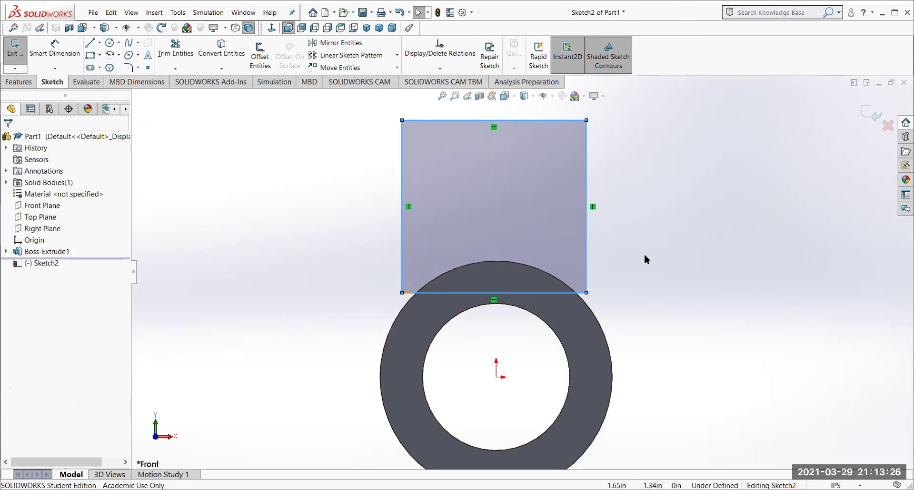
left_click(19, 82)
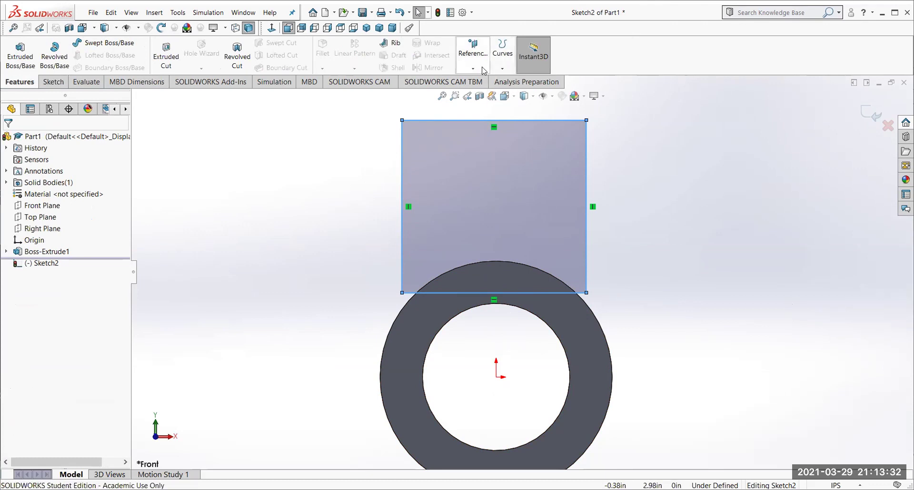
left_click(539, 293)
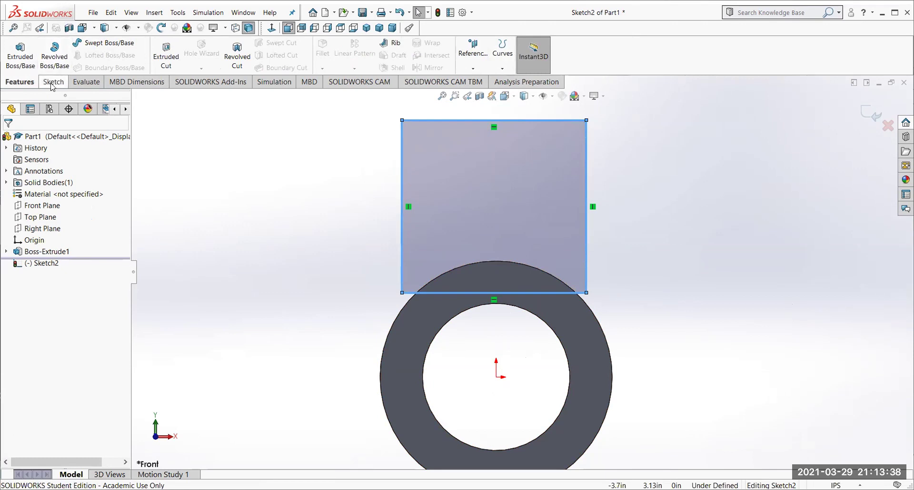
left_click(319, 253)
mouse_move(300, 248)
middle_mouse_down()
mouse_move(290, 245)
mouse_move(307, 237)
mouse_move(235, 226)
mouse_move(235, 245)
mouse_move(264, 273)
mouse_move(185, 254)
mouse_move(228, 269)
middle_mouse_up()
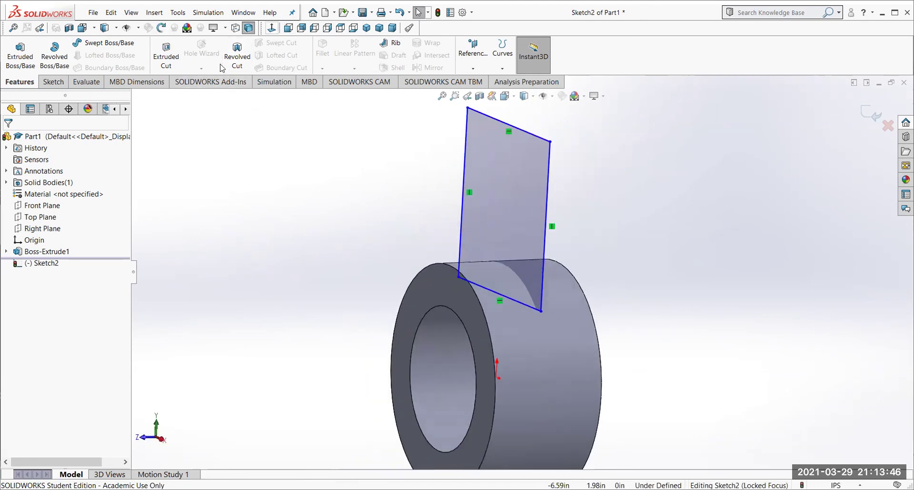
left_click(271, 28)
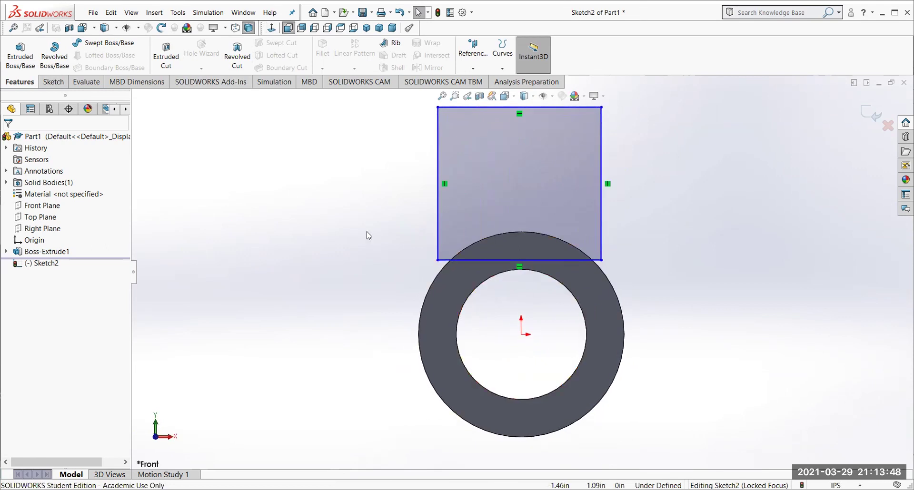
left_click(501, 260)
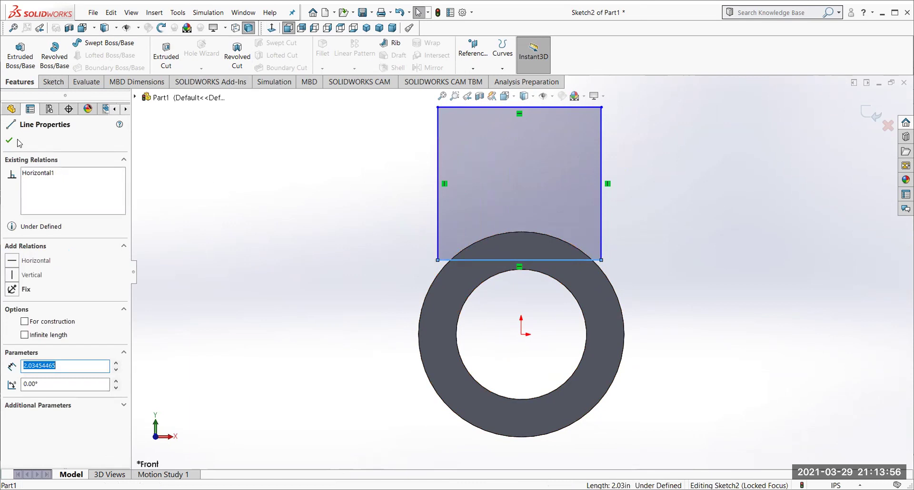
left_click(213, 201)
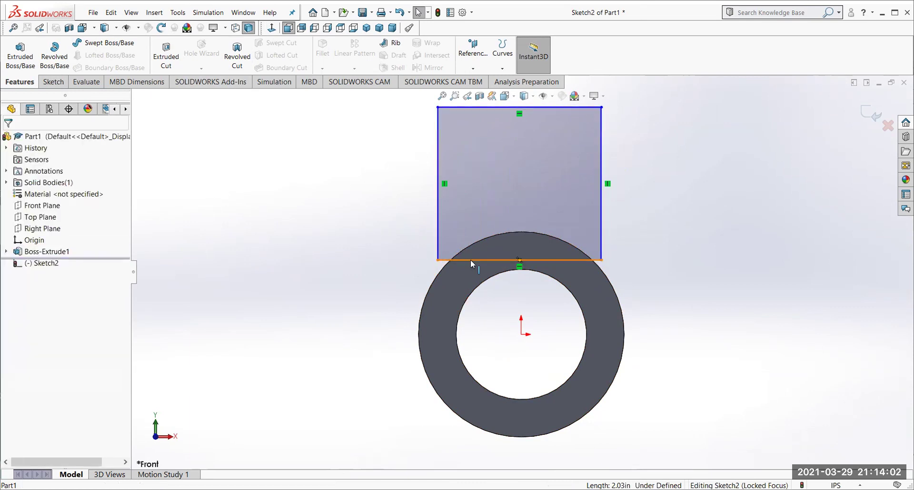
Add a Vertical relation between the midpoint of the rectangle's lower edge and the origin.
left_click(519, 260)
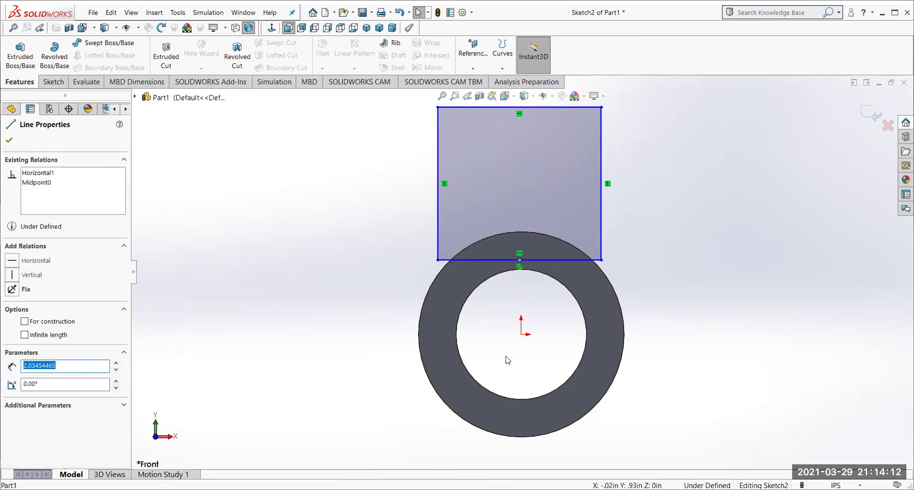
left_click(522, 334, "ctrl")
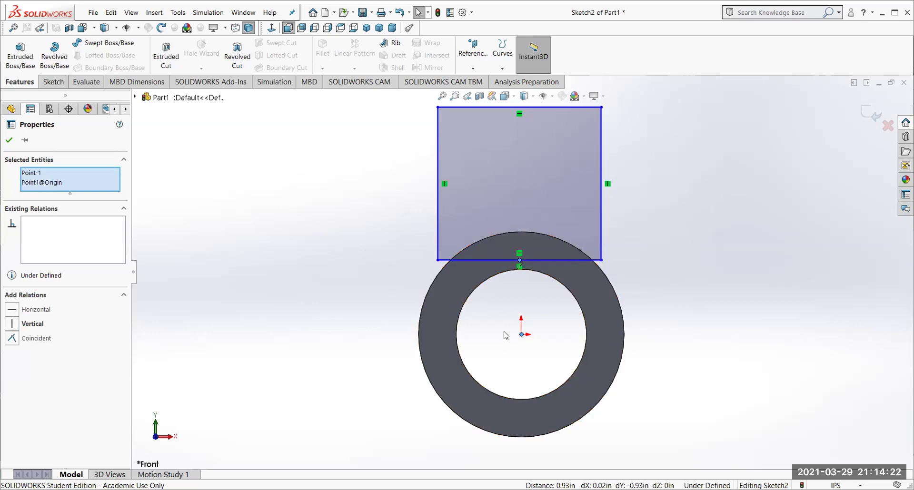
left_click(13, 324)
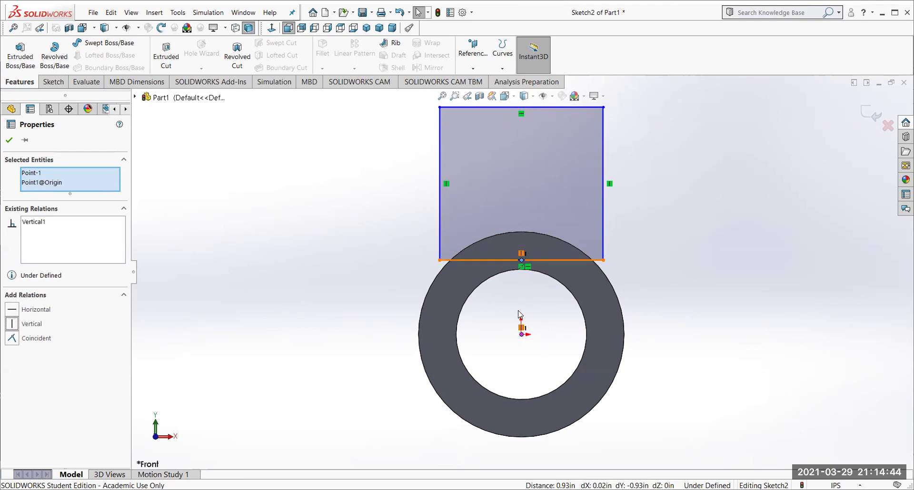
left_click(8, 140)
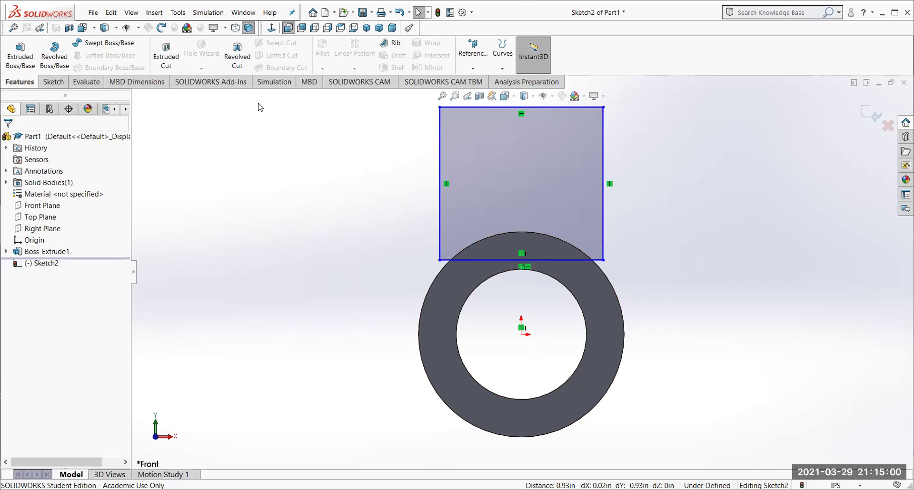
Dimension the distance from the rectangle's upper edge to the origin and set it to 3.75 in.
left_click(52, 84)
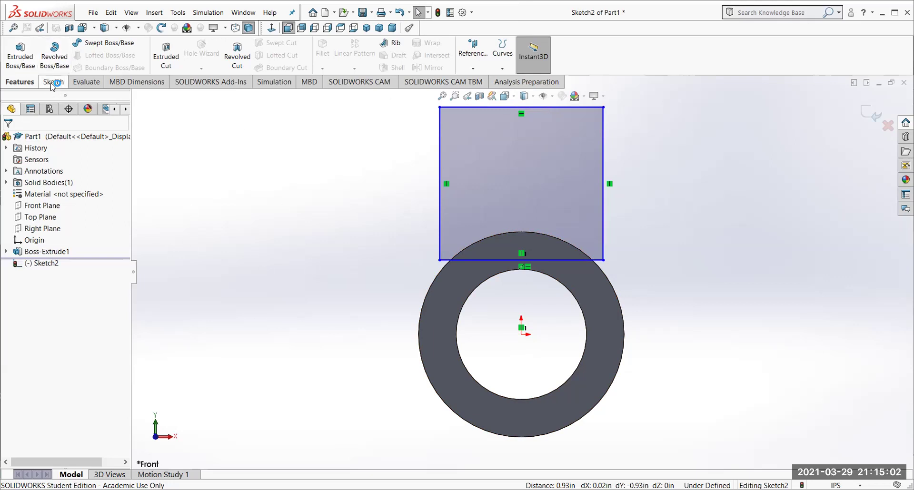
left_click(55, 47)
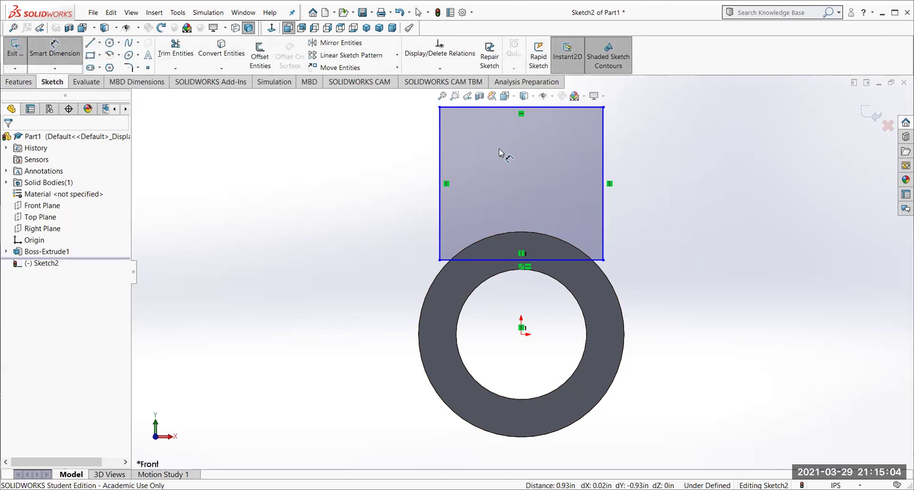
left_click(498, 108)
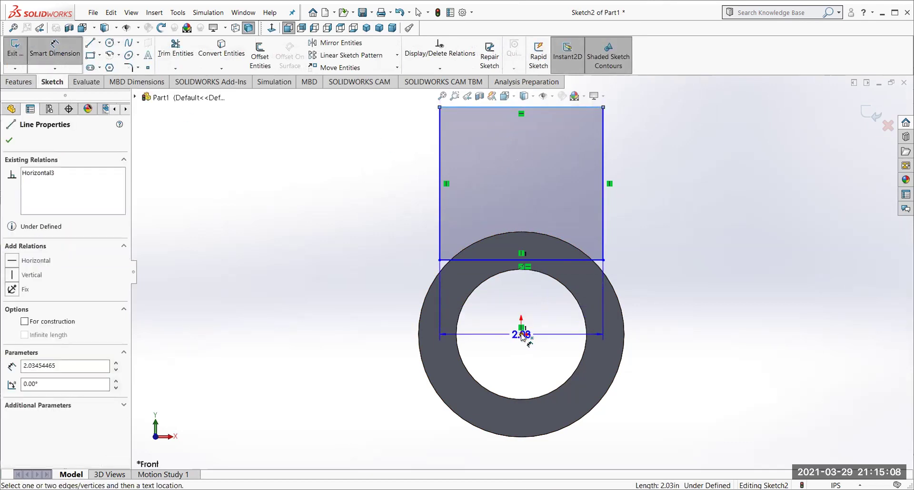
left_click(521, 335)
left_click(339, 236)
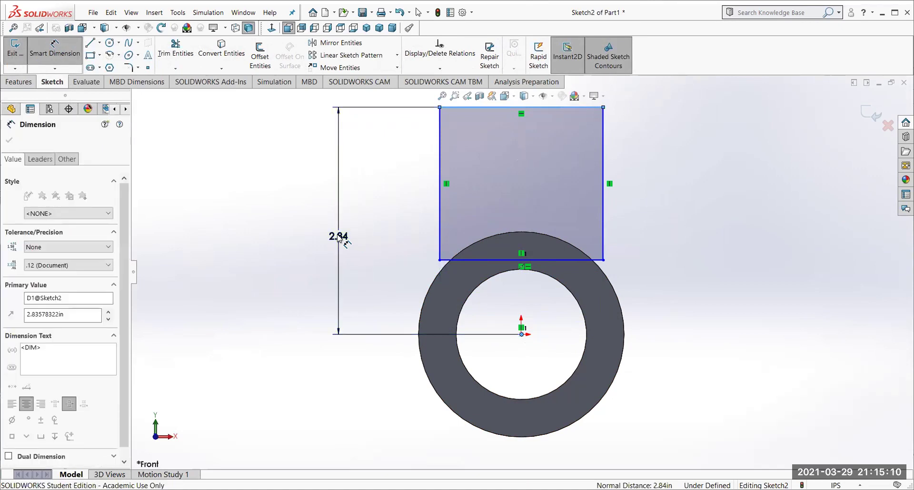
type("3.")
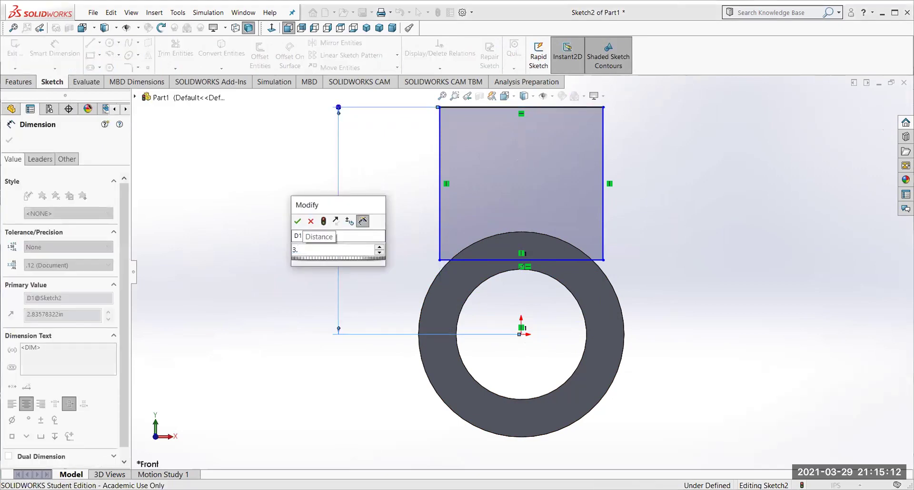
type("75")
key("Return")
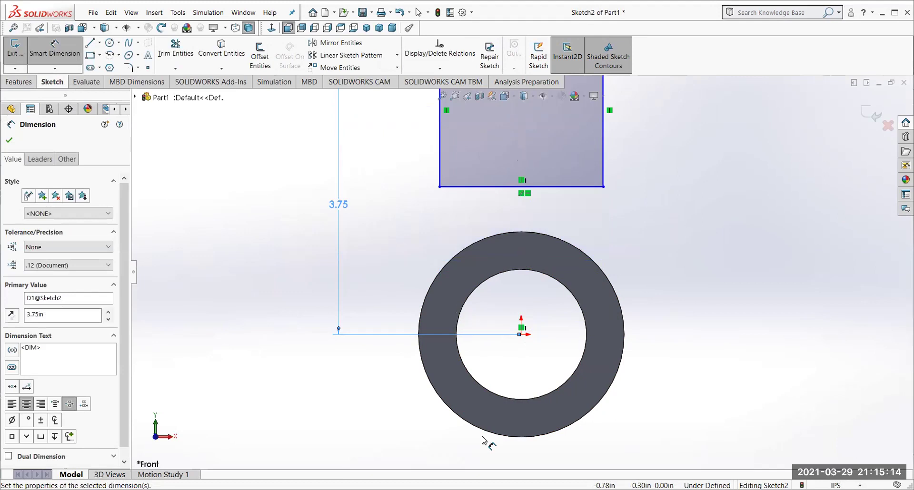
Dimension the rectangle's upper edge and set its width to 1.75 in.
scroll(492, 378, "down", 2)
scroll(493, 381, "up", 5)
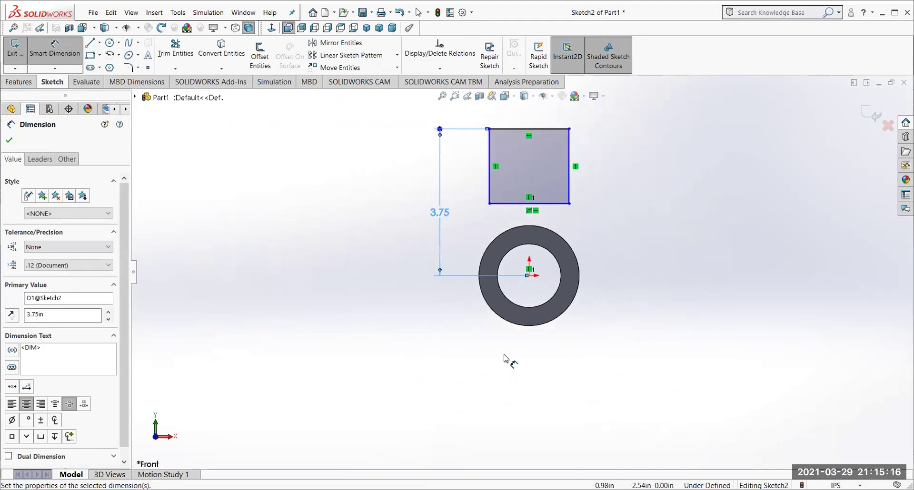
scroll(512, 209, "down", 3)
scroll(511, 209, "up", 1)
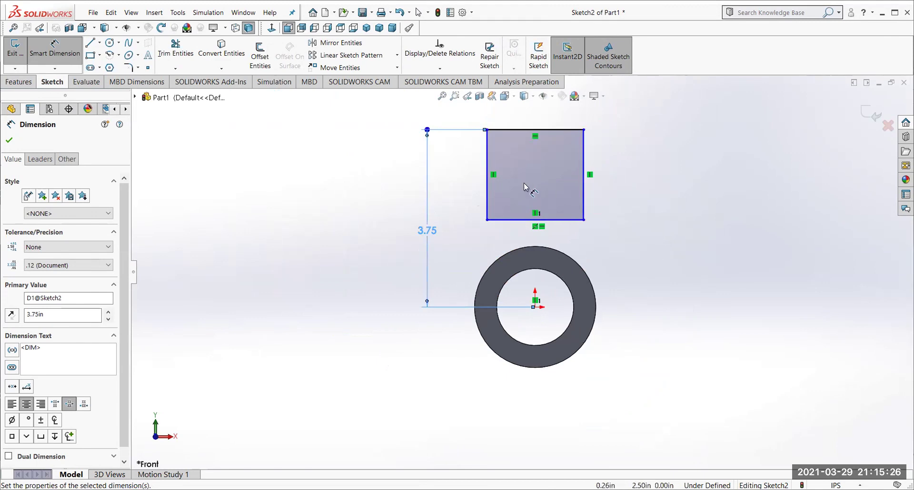
left_click(537, 129)
left_click(529, 115)
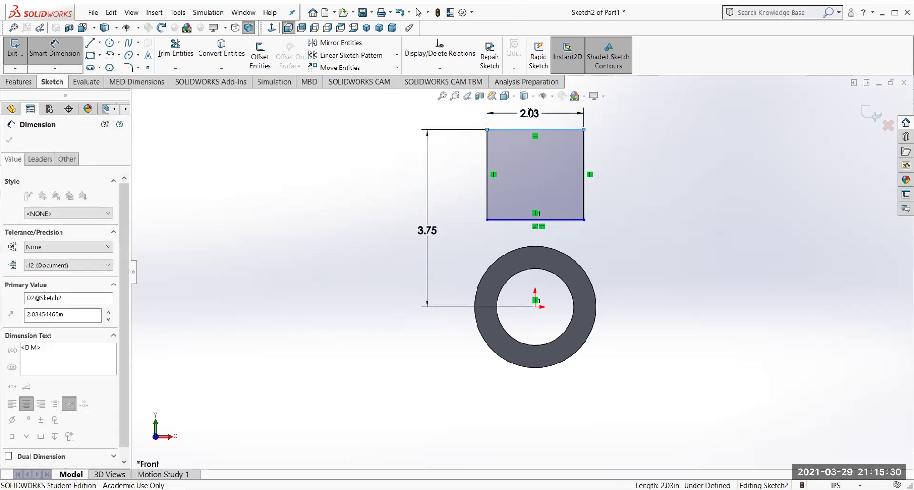
type("1.")
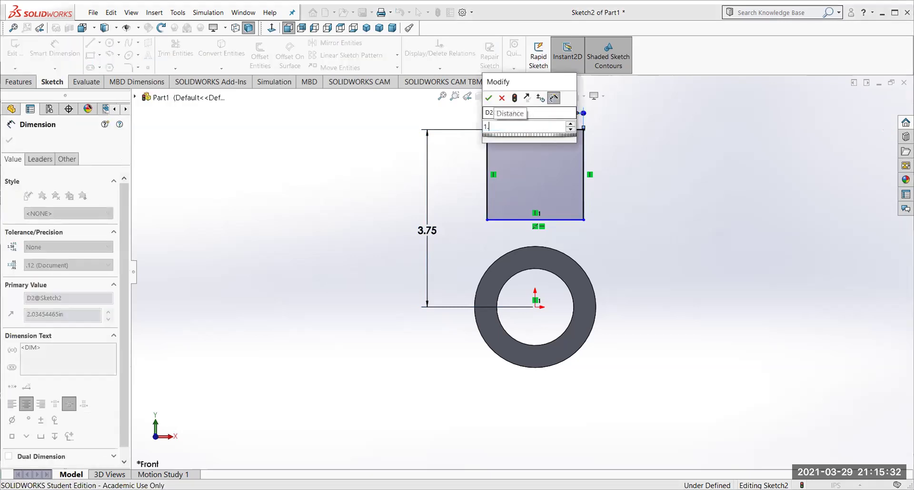
type("75")
key("Return")
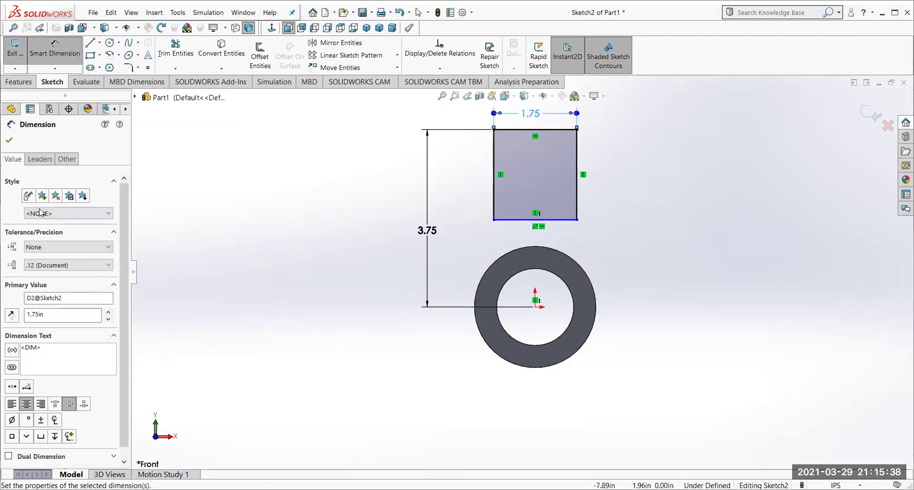
Sketch two vertical lines, each about 1.18 in long, down from the rectangle's lower corners into the ring.
left_click(91, 44)
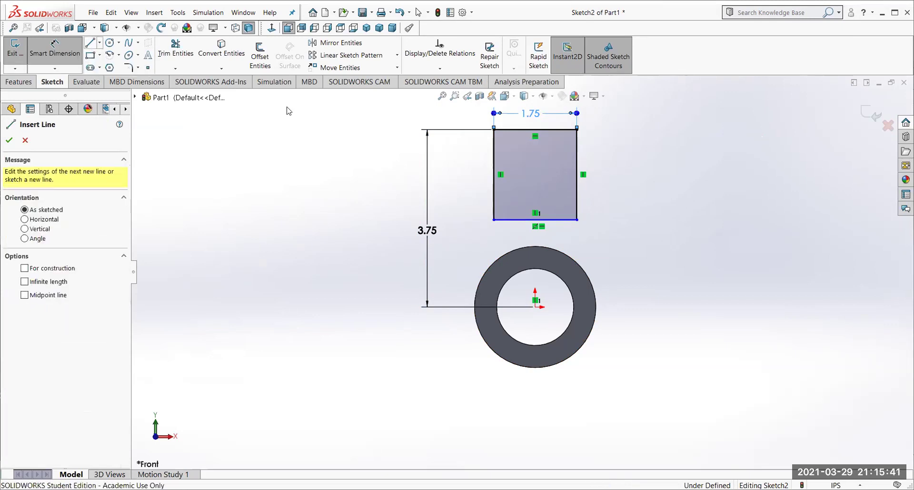
left_click(493, 219)
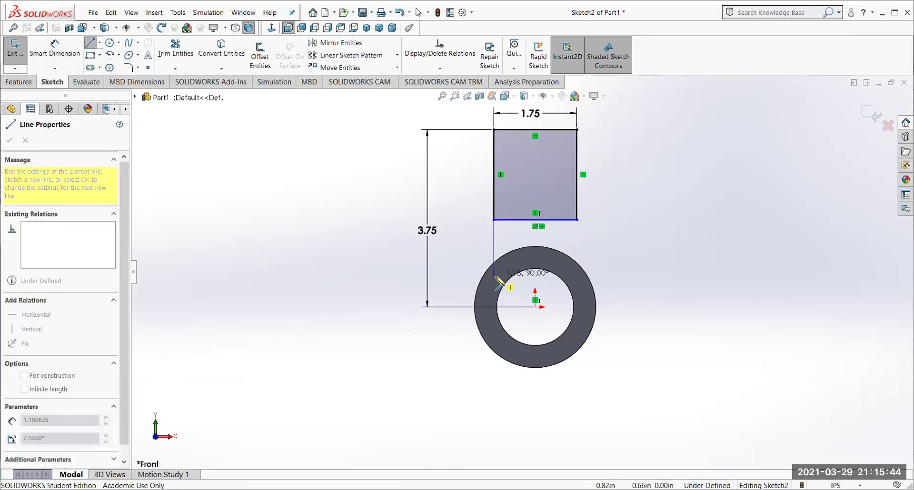
left_click(494, 276)
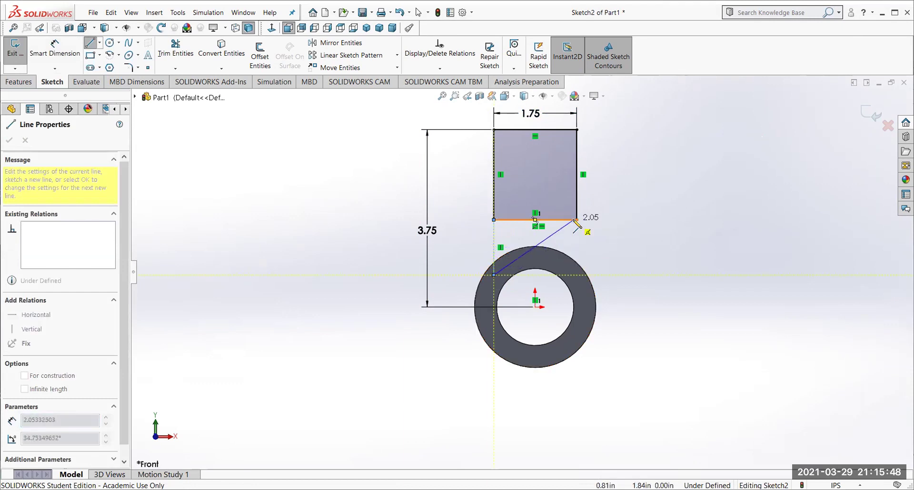
key("Escape")
left_click(95, 43)
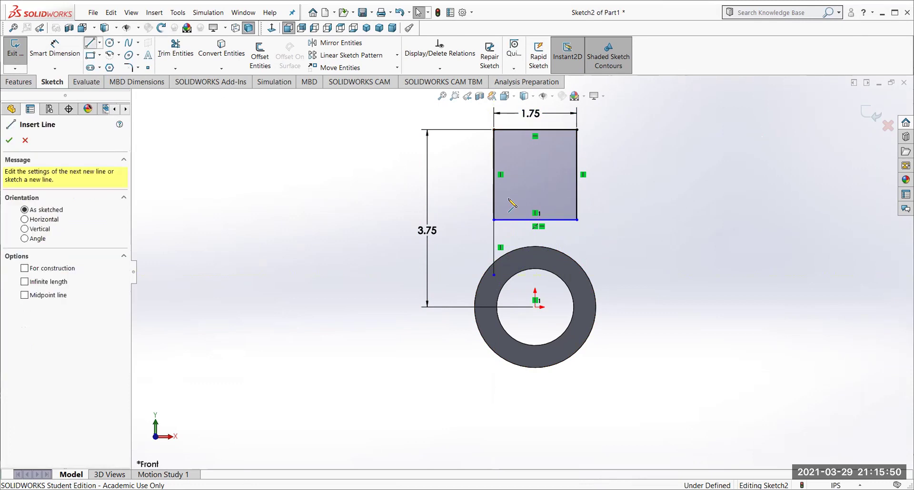
left_click(577, 220)
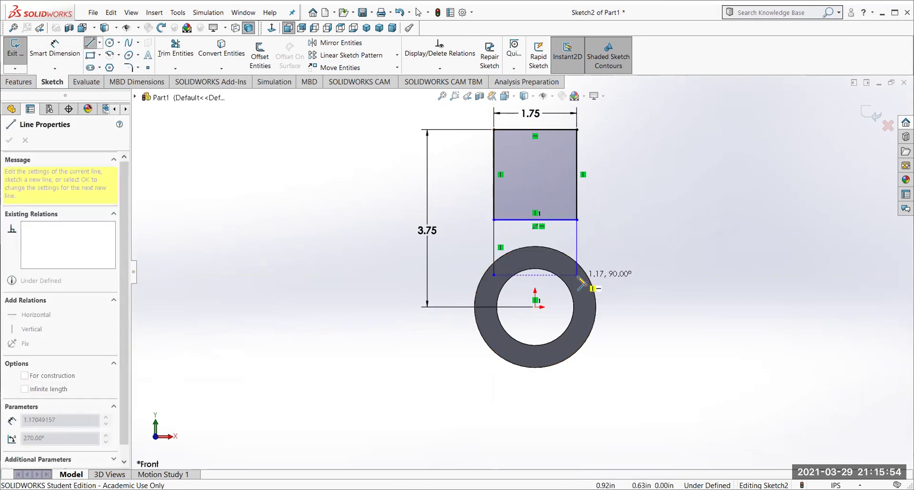
left_click(577, 275)
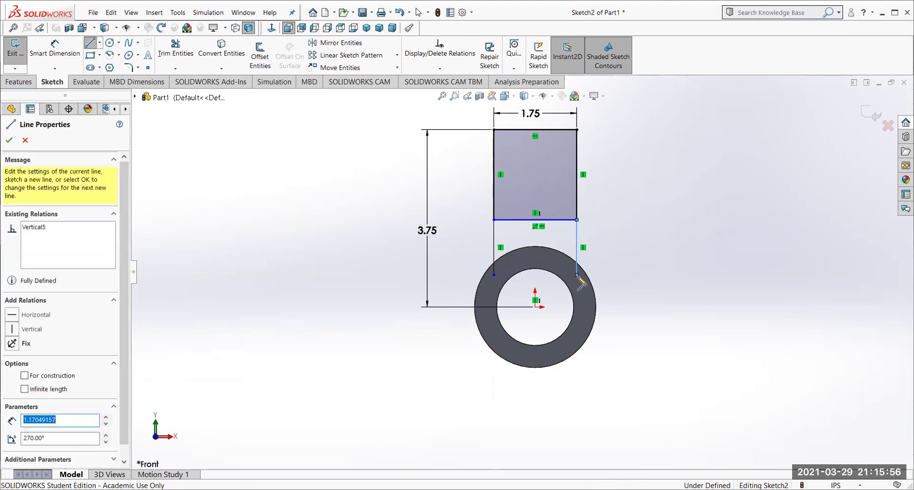
key("Escape")
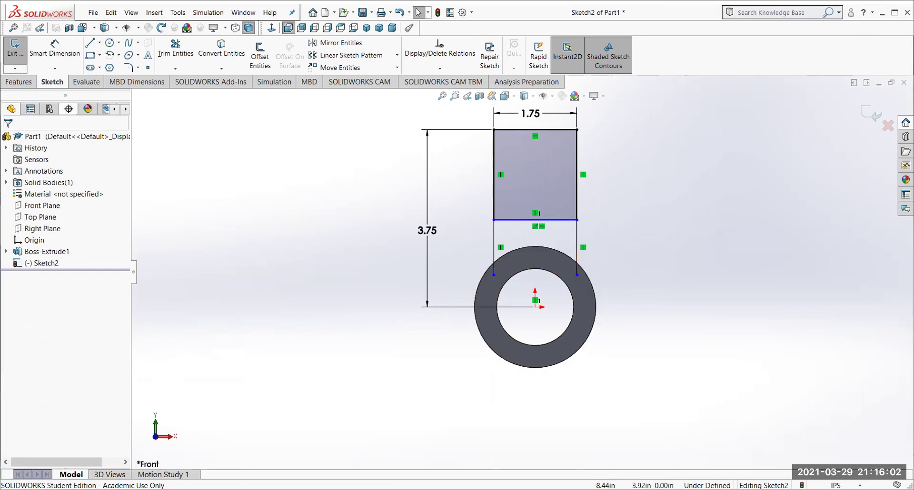
Sketch a circle centred on the origin that matches the ring's outer edge, with a radius of about 1.28 in.
left_click(110, 43)
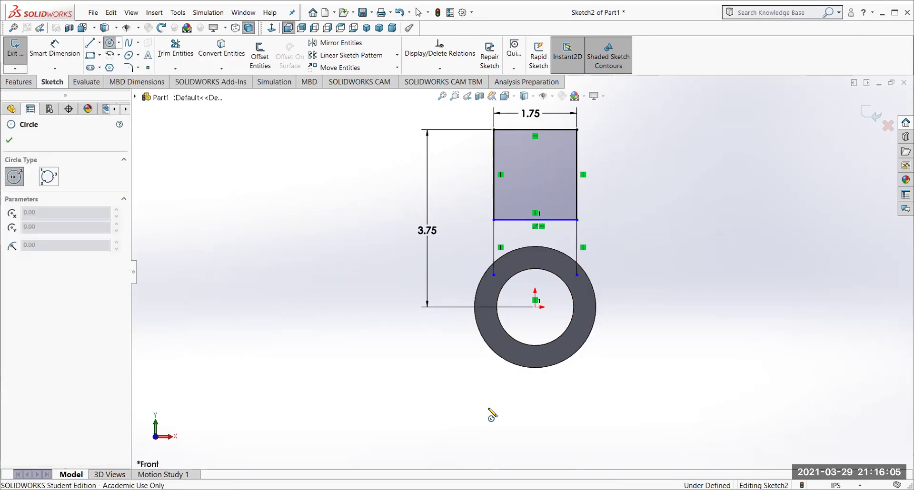
left_click(535, 307)
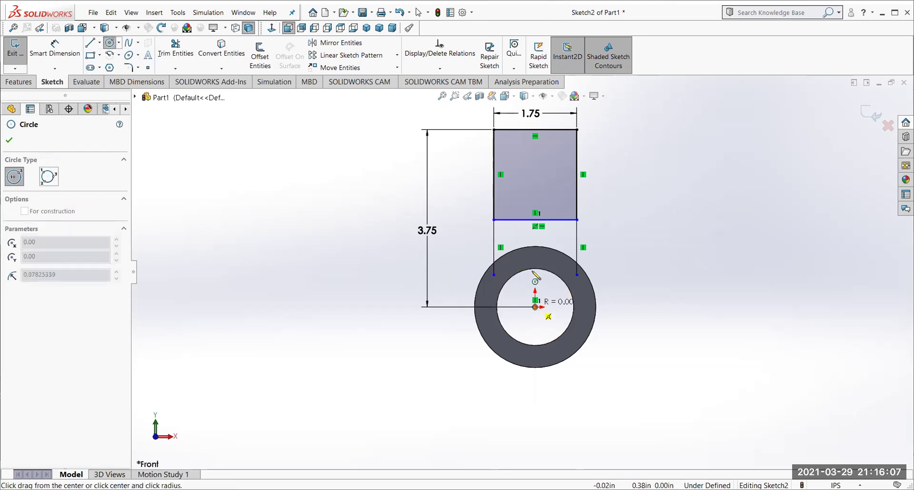
left_click(533, 248)
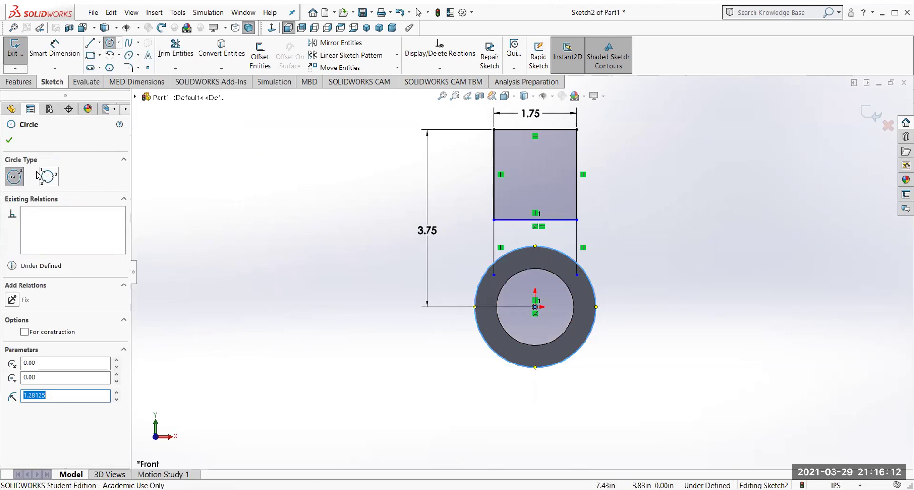
left_click(9, 141)
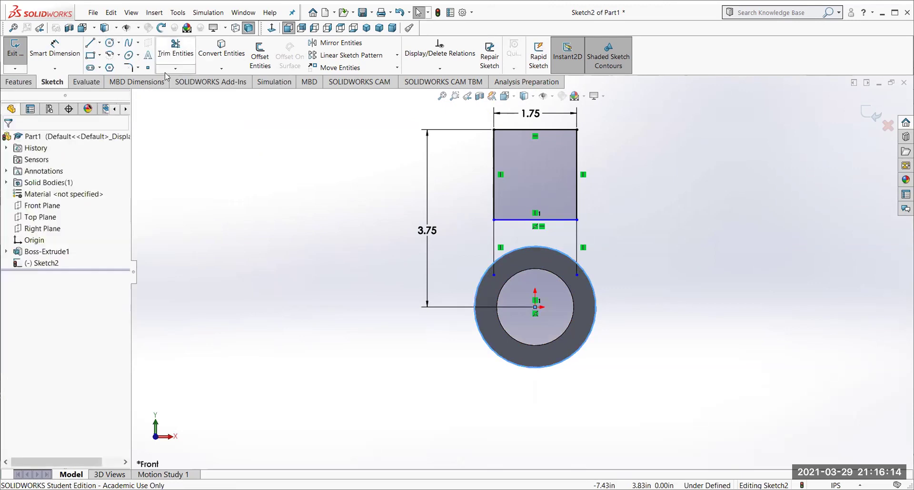
Trim the line ends inside the circle, the circle's lower arc and the rectangle's lower edge, accepting deletion of the midpoint relation.
left_click(172, 55)
left_click(494, 270)
left_click(576, 270)
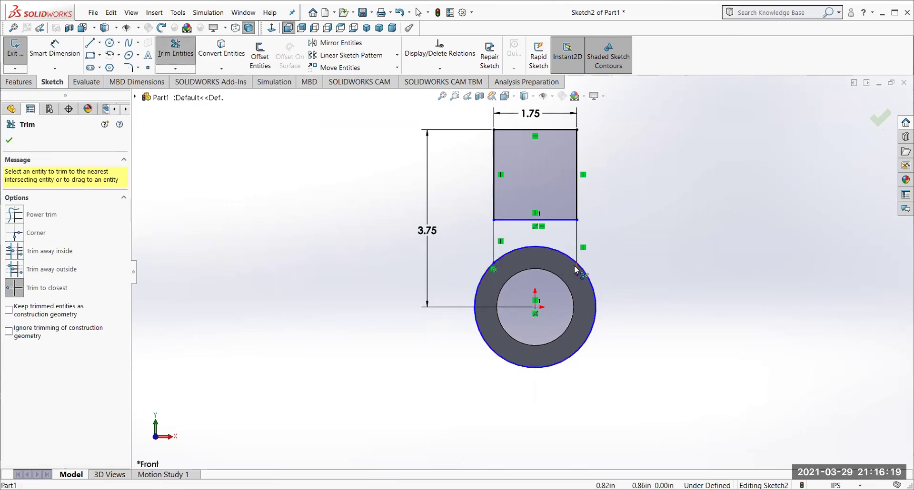
left_click(590, 285)
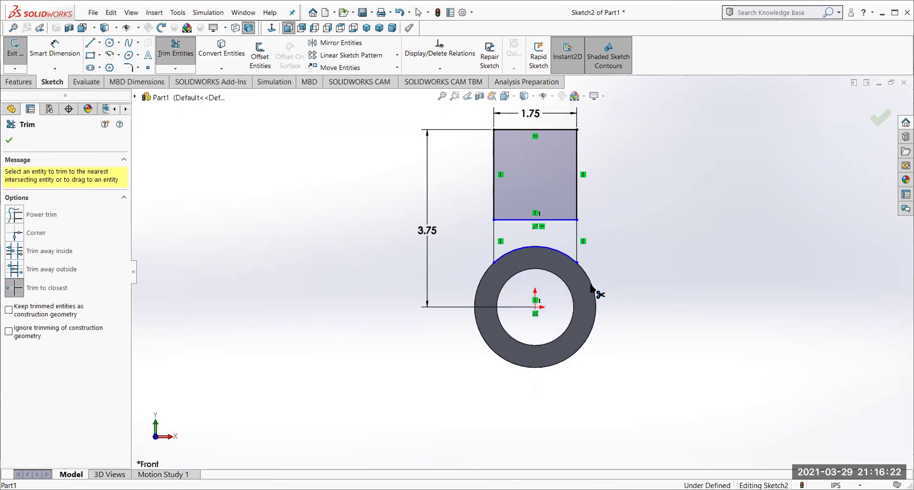
left_click(515, 219)
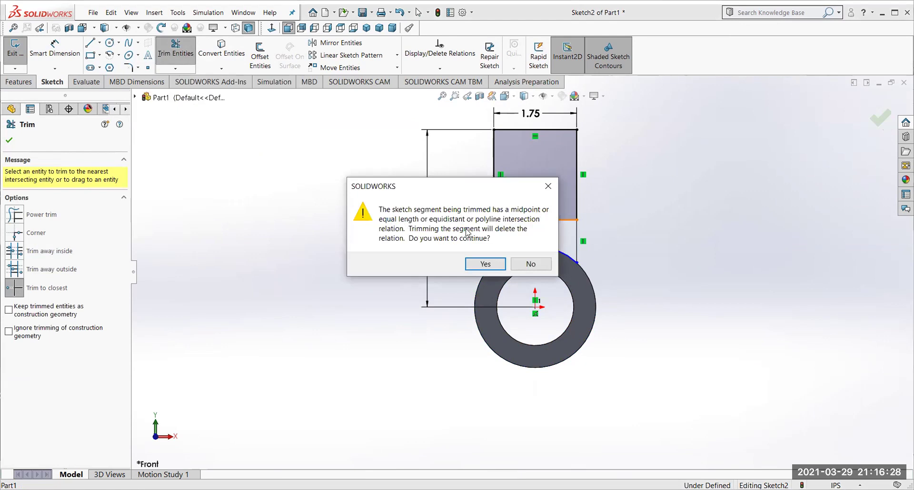
left_click(479, 266)
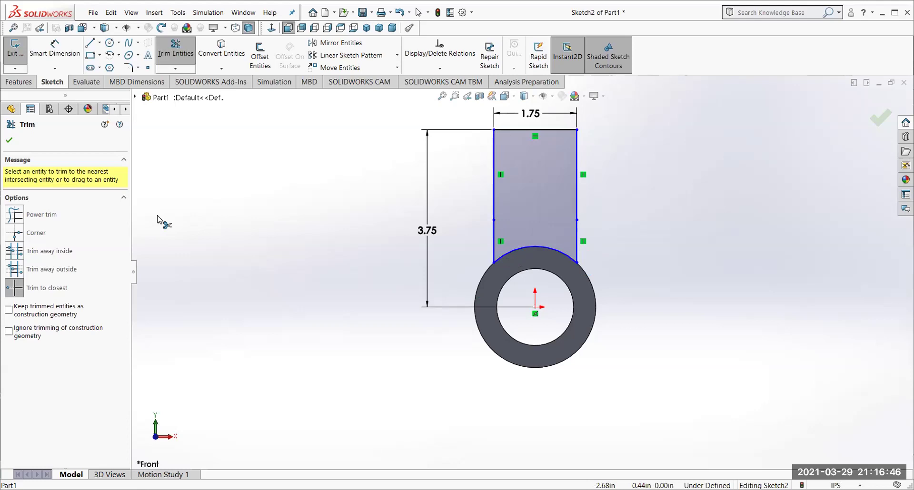
left_click(10, 142)
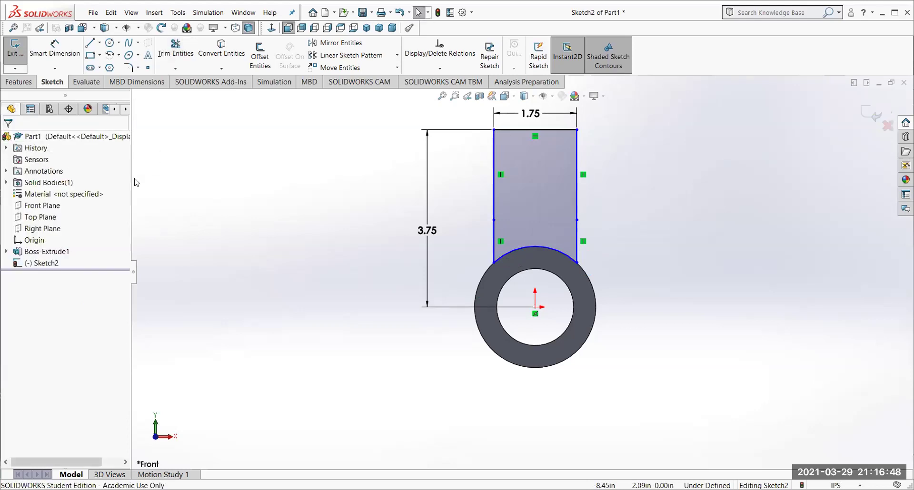
Exit the arm sketch and extrude it as a merged boss with the Mid Plane end condition and a depth of 15/16 in.
mouse_move(365, 312)
middle_mouse_down()
mouse_move(308, 328)
mouse_move(363, 329)
mouse_move(333, 329)
mouse_move(347, 324)
middle_mouse_up()
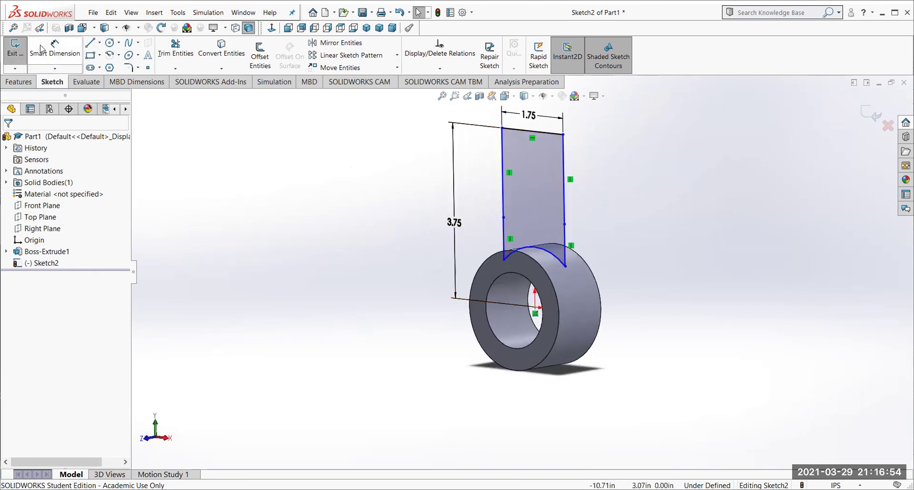
left_click(14, 55)
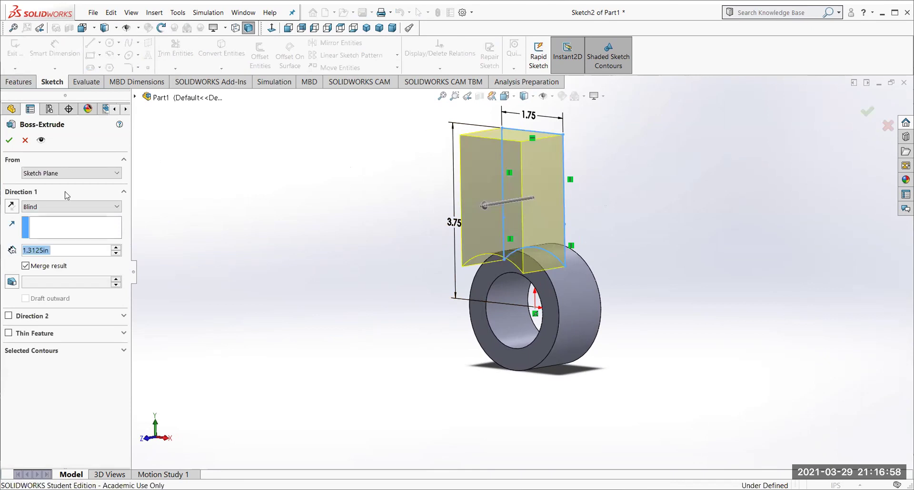
left_click(54, 207)
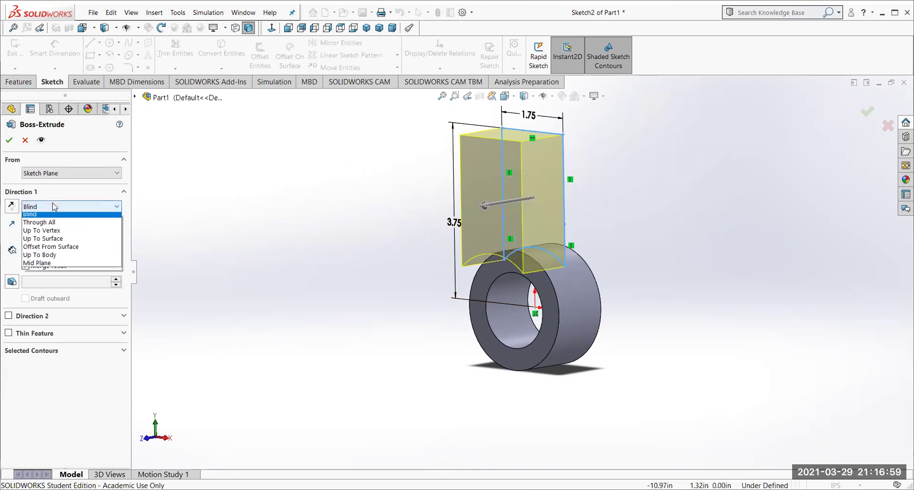
left_click(38, 266)
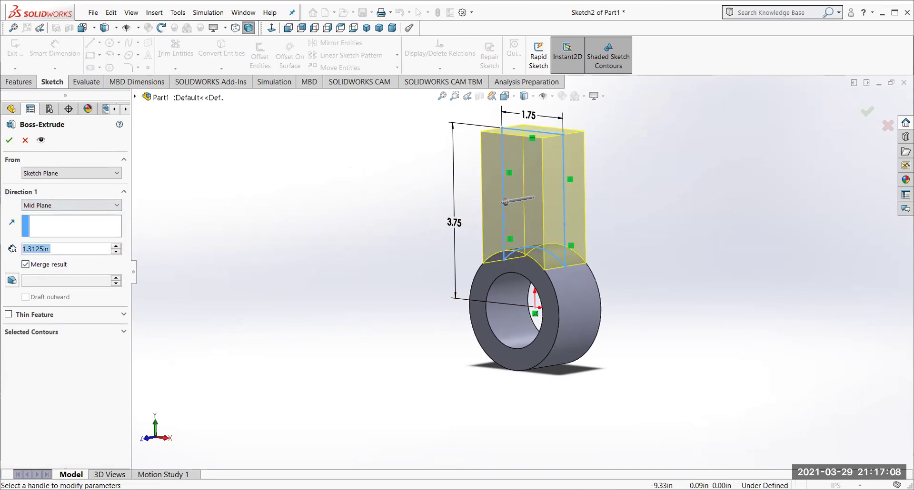
type("15/16")
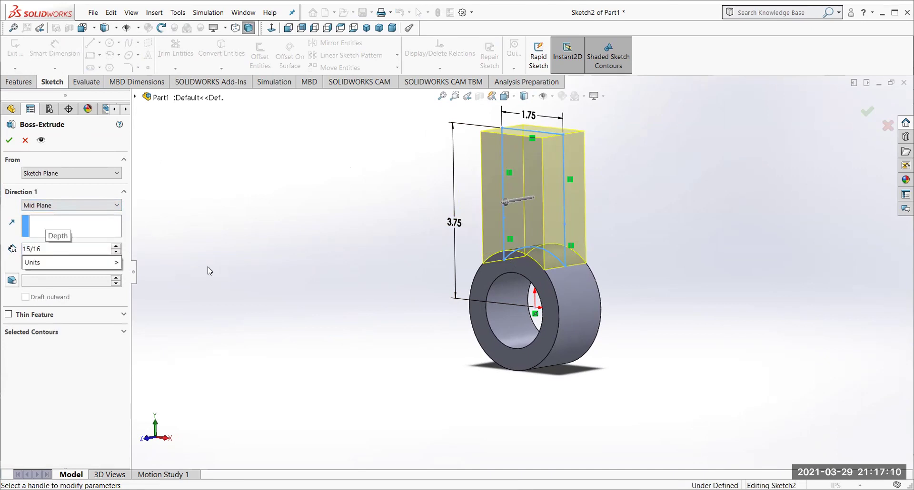
key("Return")
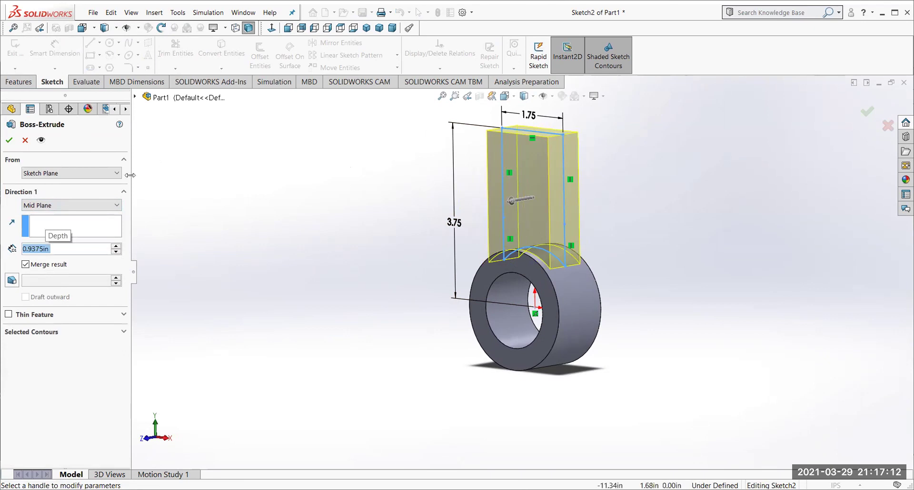
left_click(9, 141)
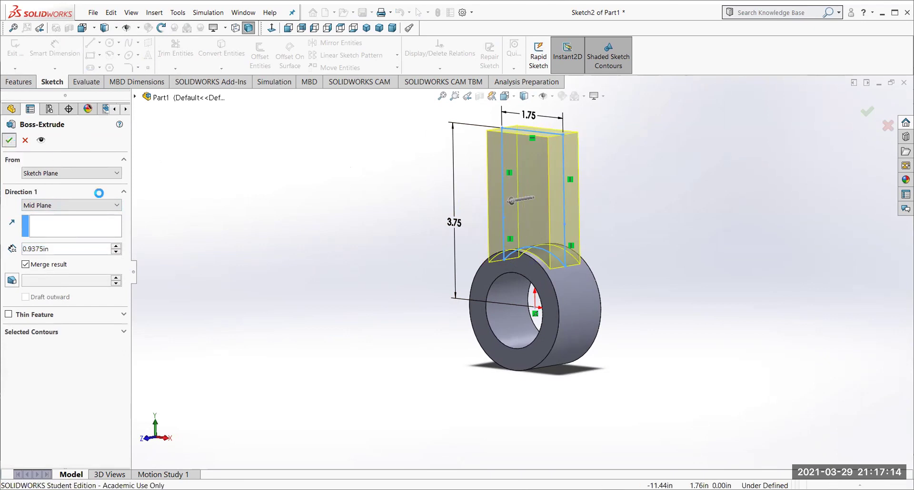
Set up a new reference plane from the Front Plane, constrained by an offset distance.
middle_click_drag(227, 339, 256, 319)
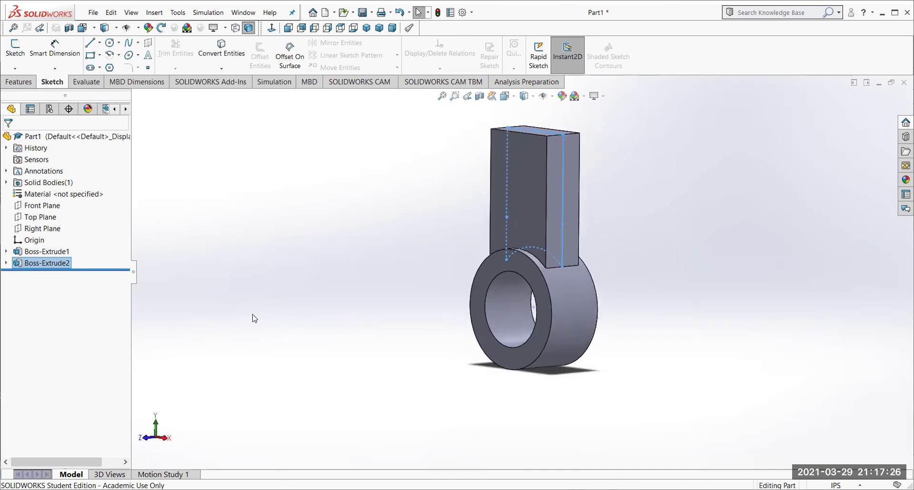
key("ctrl+Down")
key("ctrl+Down")
key("ctrl+Right")
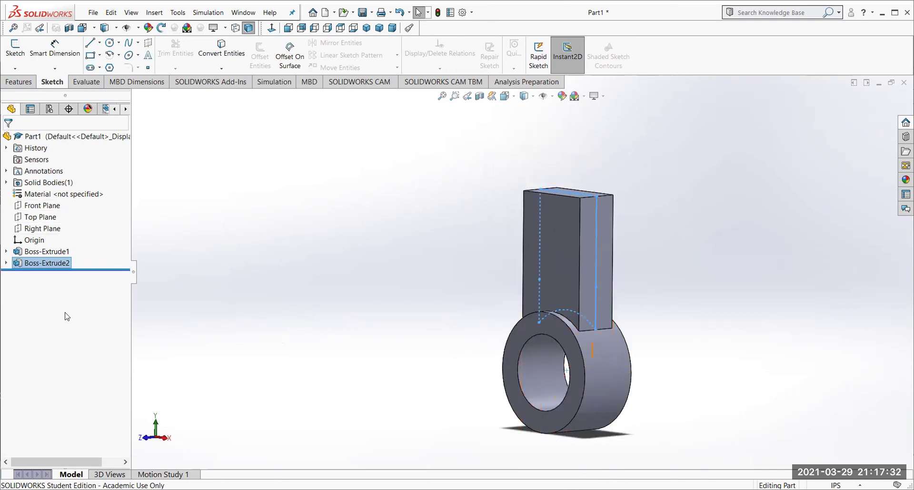
left_click(42, 205)
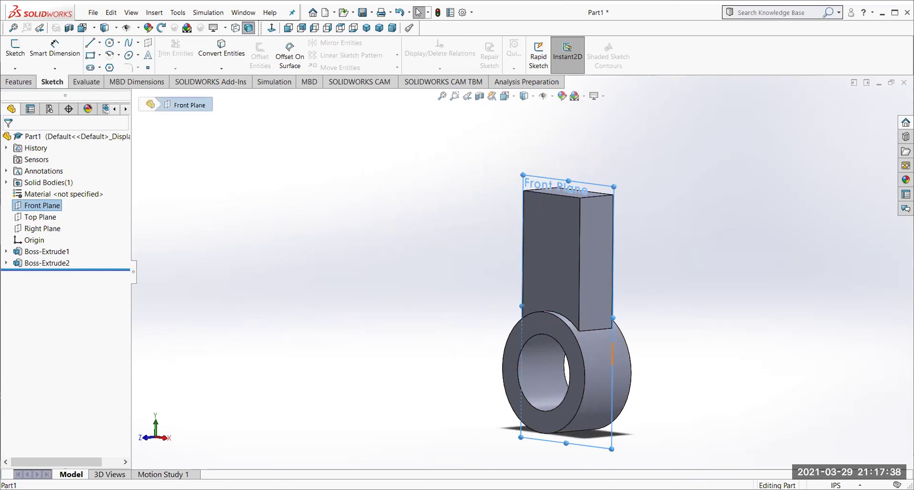
left_click(17, 82)
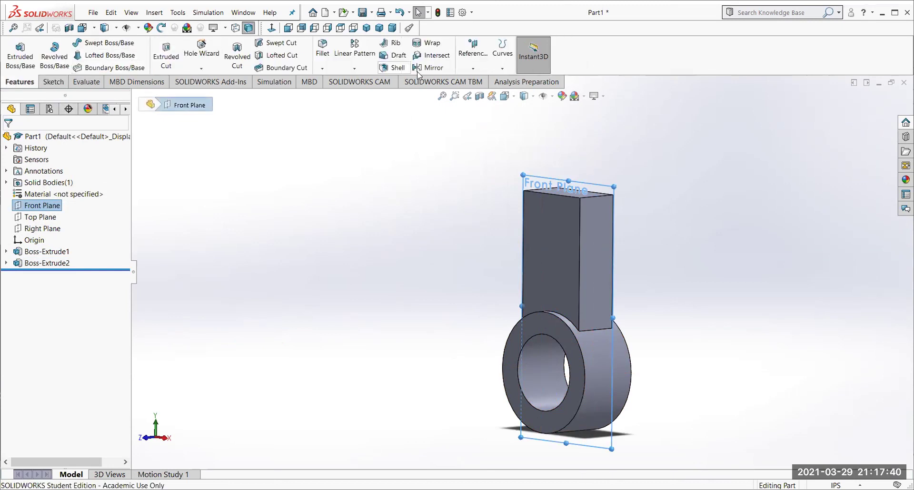
left_click(474, 69)
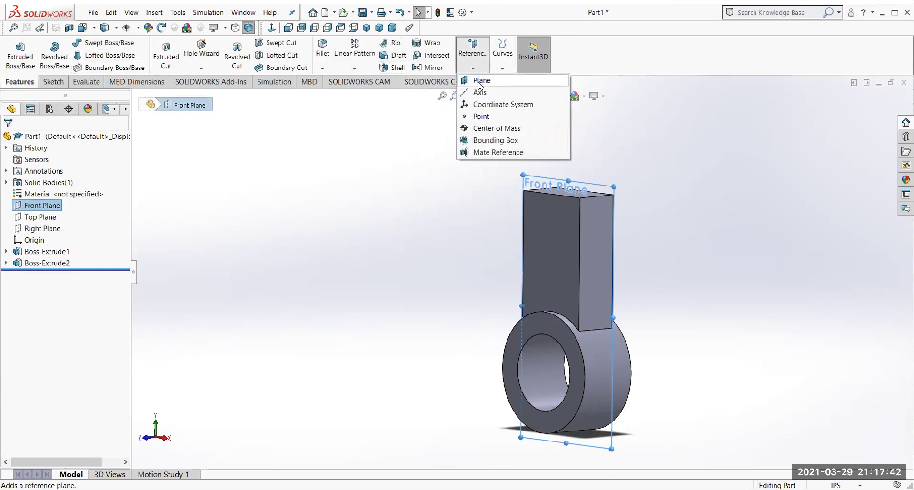
left_click(480, 81)
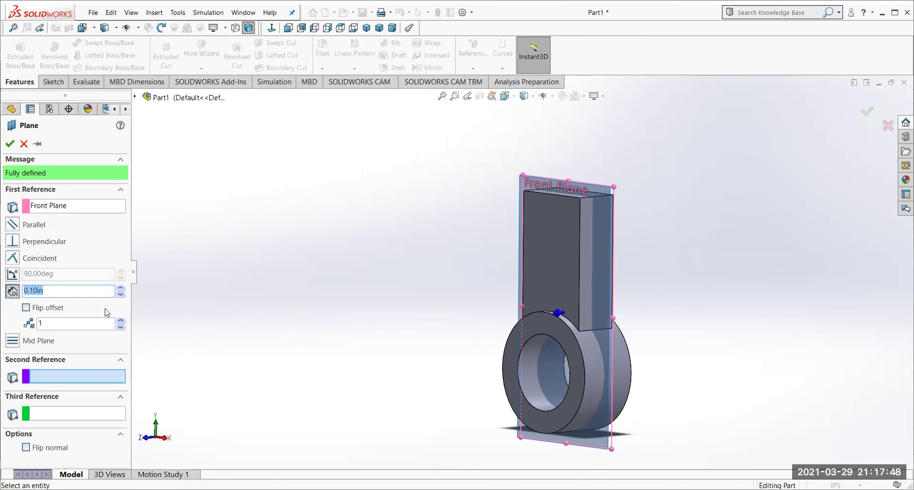
left_click(12, 224)
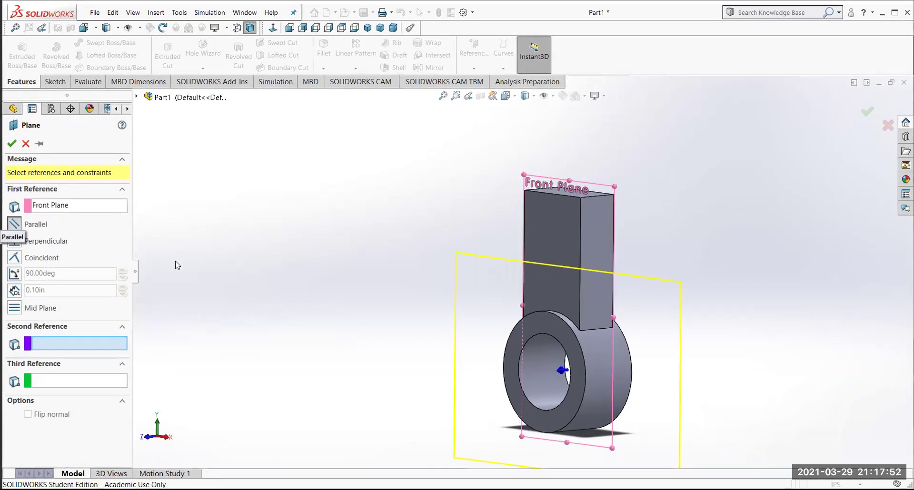
left_click(13, 292)
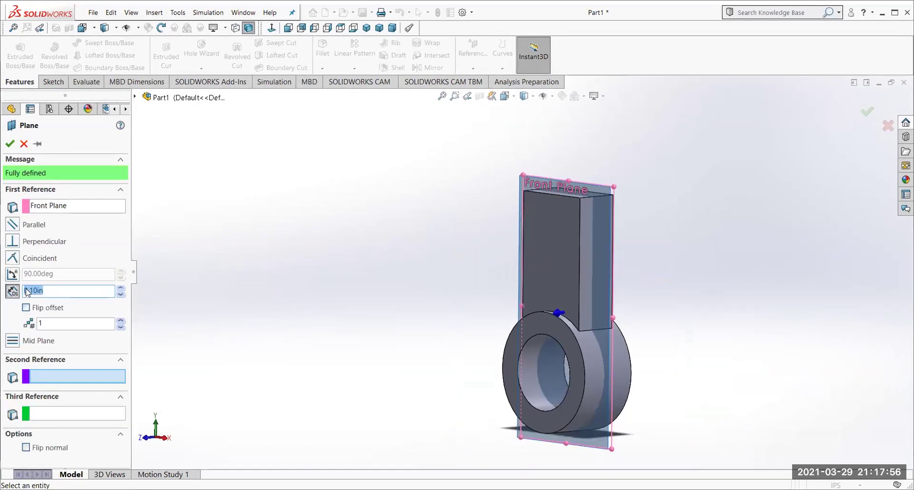
Set the reference plane's offset from the Front Plane to 1 in, toward the ring's front face, and create it.
mouse_move(281, 327)
middle_mouse_down()
mouse_move(262, 326)
mouse_move(284, 328)
middle_mouse_up()
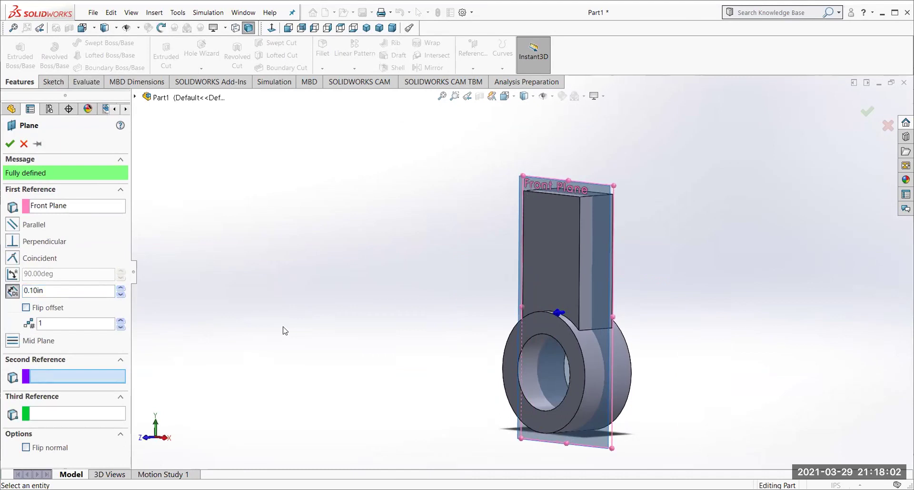
double_click(34, 291)
type("1")
key("Return")
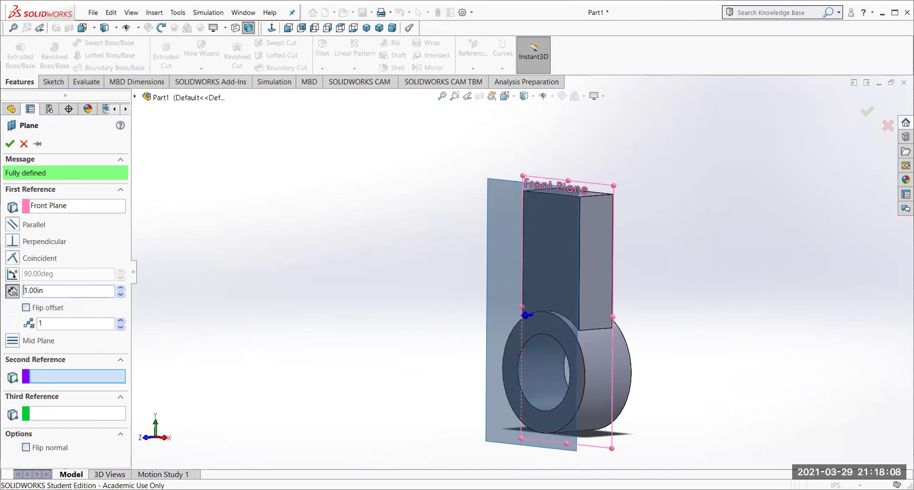
mouse_move(698, 347)
middle_mouse_down()
mouse_move(667, 349)
mouse_move(684, 348)
middle_mouse_up()
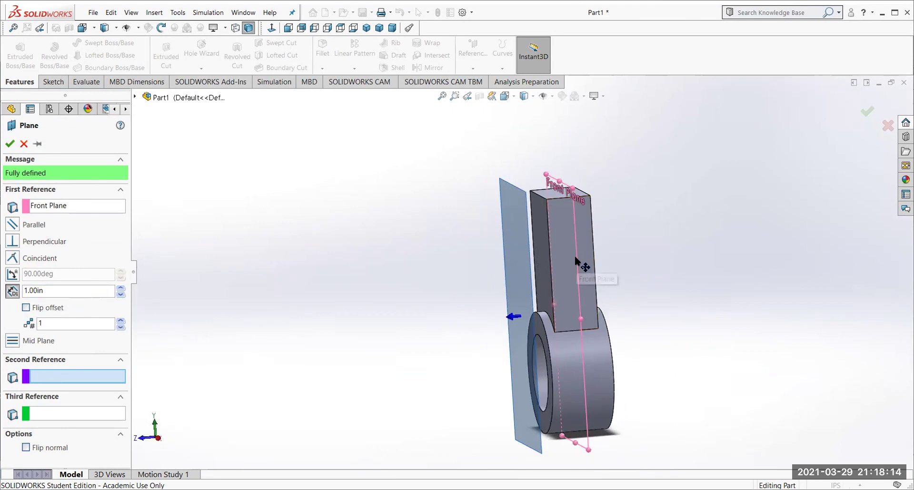
mouse_move(839, 380)
middle_mouse_down()
mouse_move(795, 377)
mouse_move(834, 374)
middle_mouse_up()
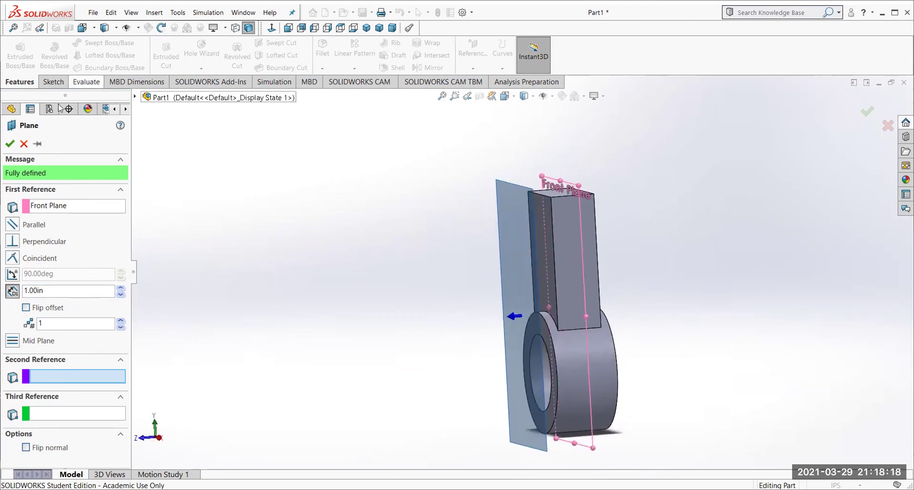
left_click(9, 144)
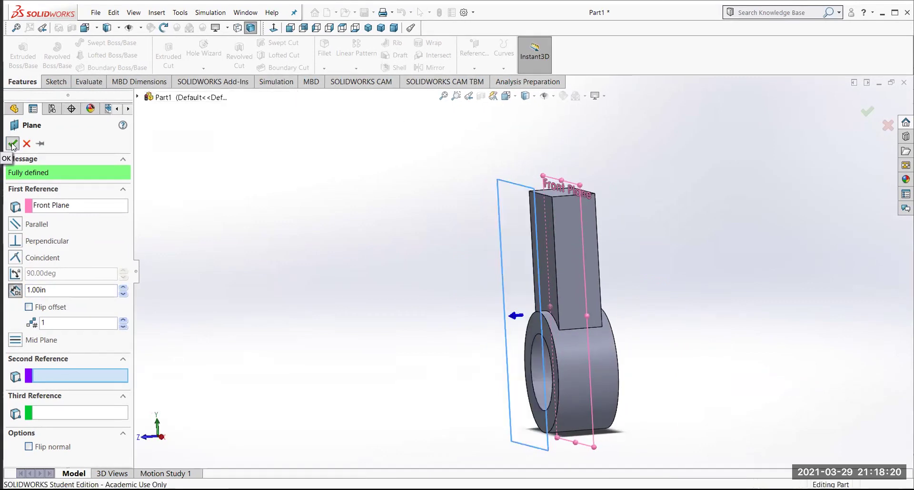
On the new offset plane, sketch a vertical centerline from the origin to the midpoint of the arm's top edge.
middle_click_drag(419, 274, 386, 272)
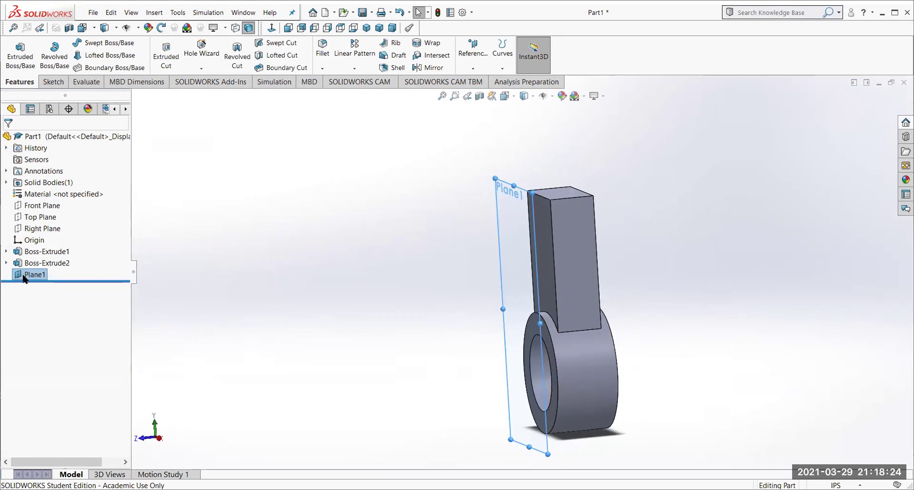
left_click(271, 27)
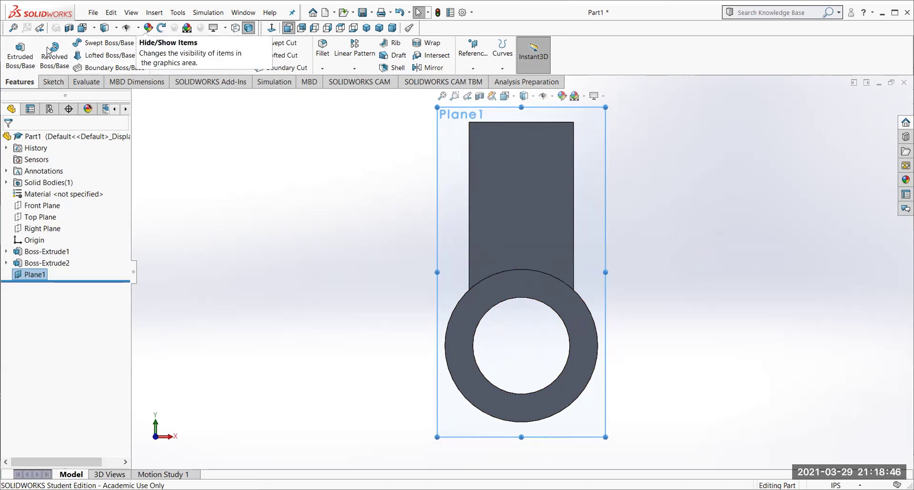
left_click(51, 83)
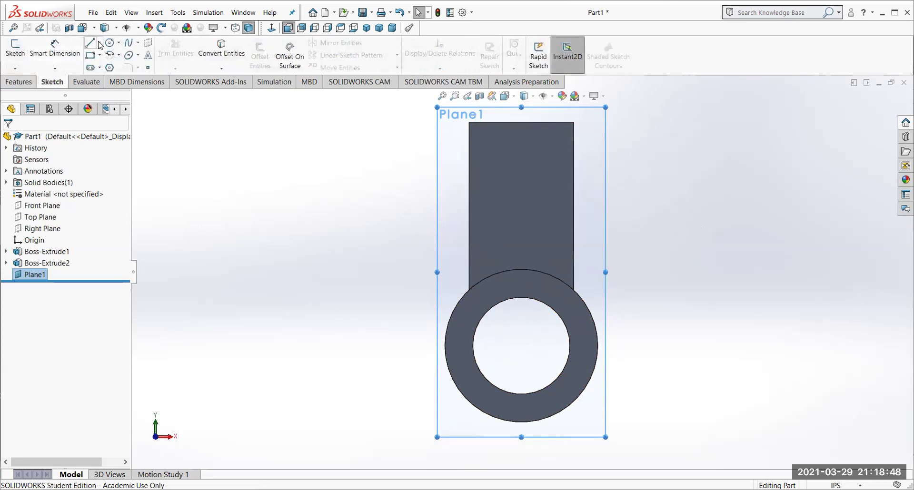
left_click(99, 43)
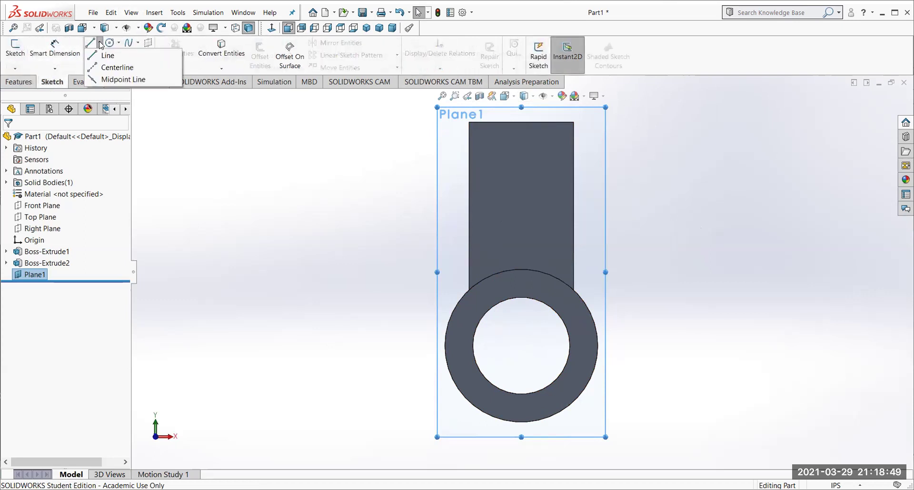
left_click(108, 68)
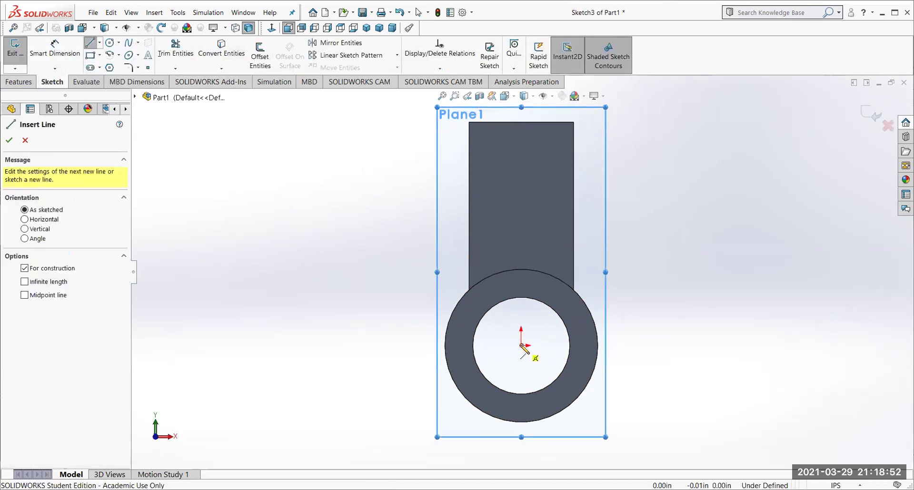
left_click(521, 346)
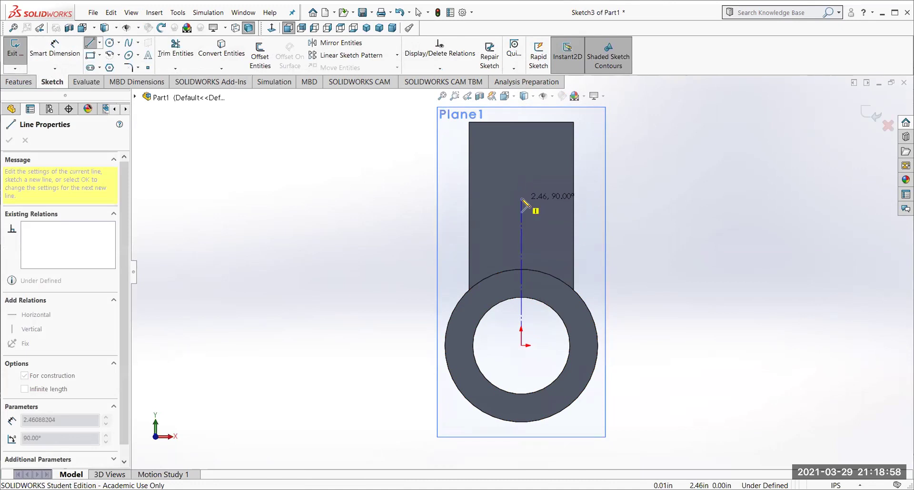
left_click(522, 122)
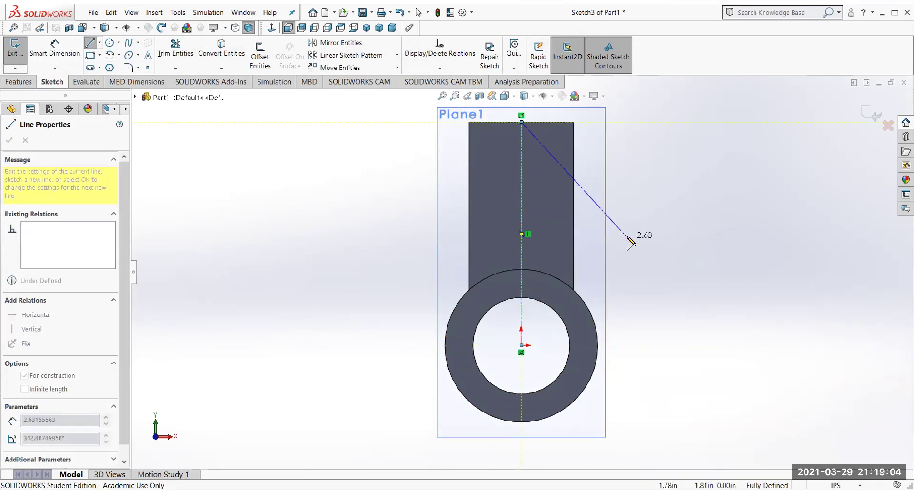
key("Escape")
Sketch a circle with a radius of about 1.65 in centred on the centerline's upper endpoint.
middle_click_drag(643, 259, 572, 267)
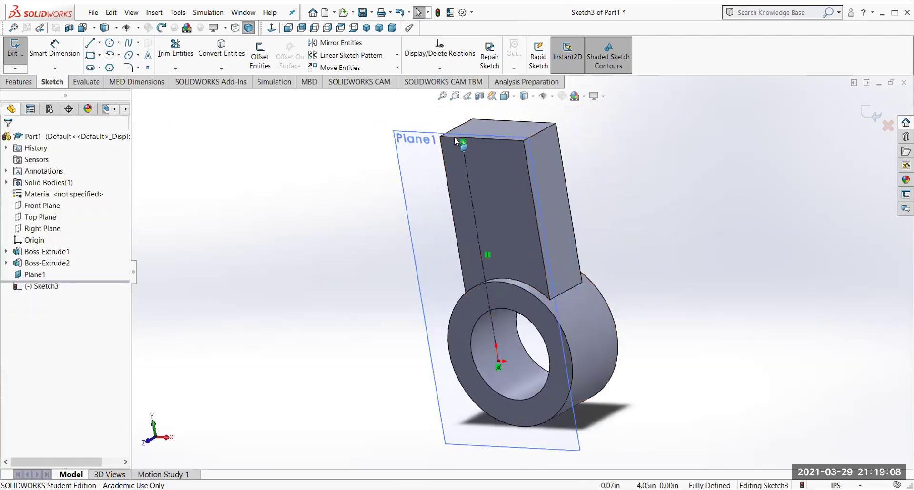
middle_click_drag(677, 235, 689, 307)
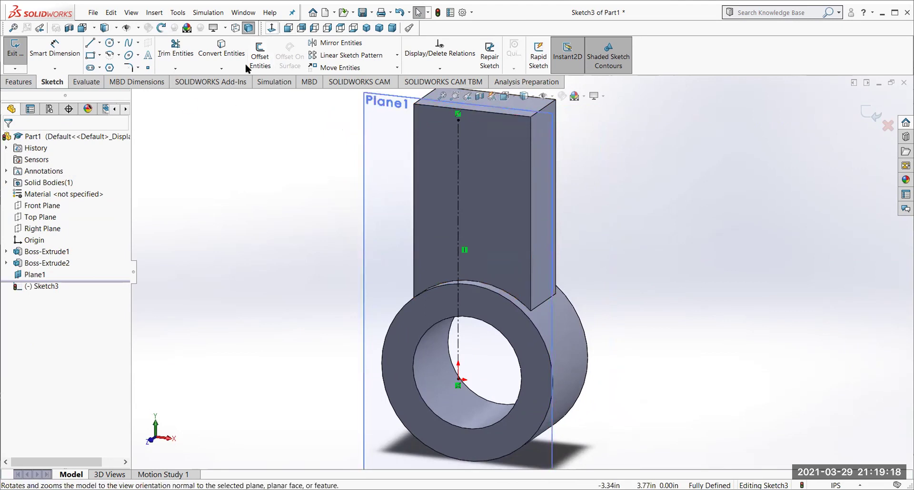
left_click(272, 28)
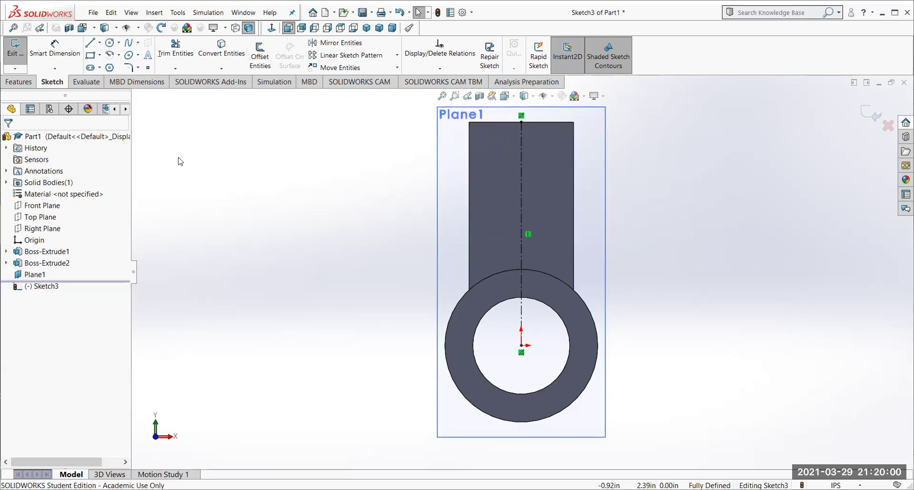
key("f")
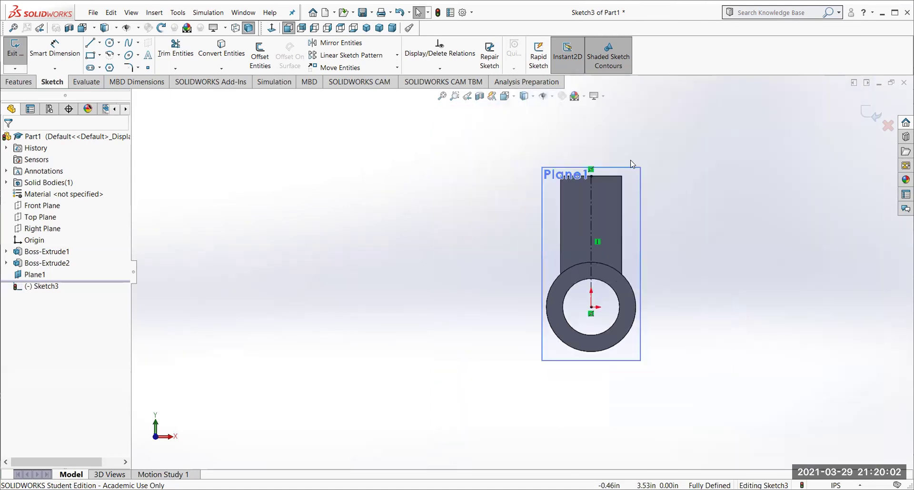
scroll(615, 186, "down", 2)
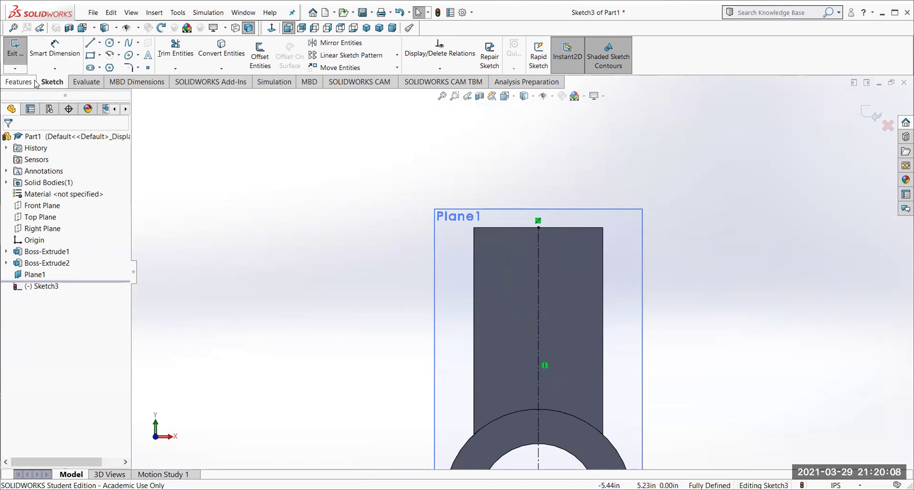
left_click(110, 44)
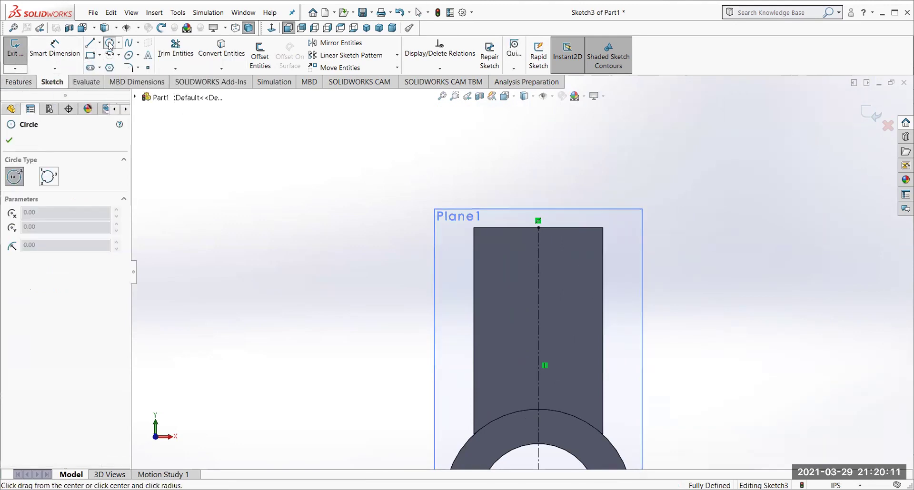
left_click(538, 228)
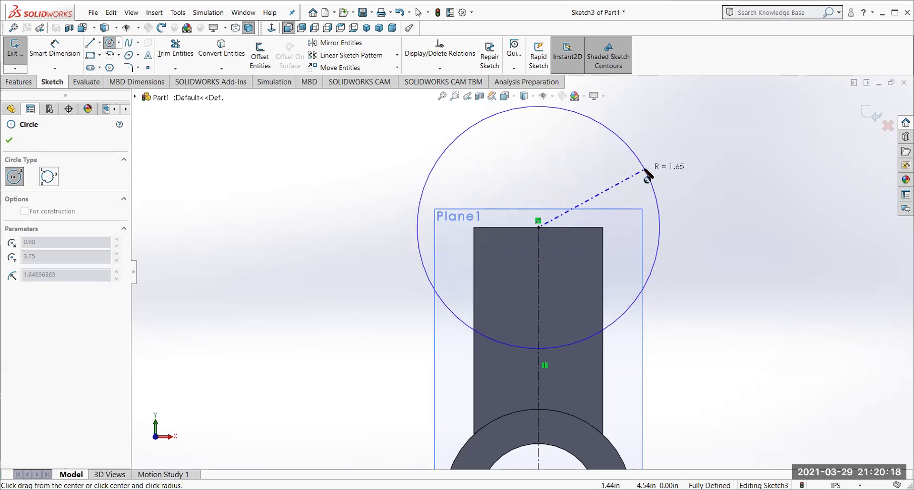
left_click(645, 172)
Dimension the upper circle's diameter and set it to 2 in.
left_click(44, 53)
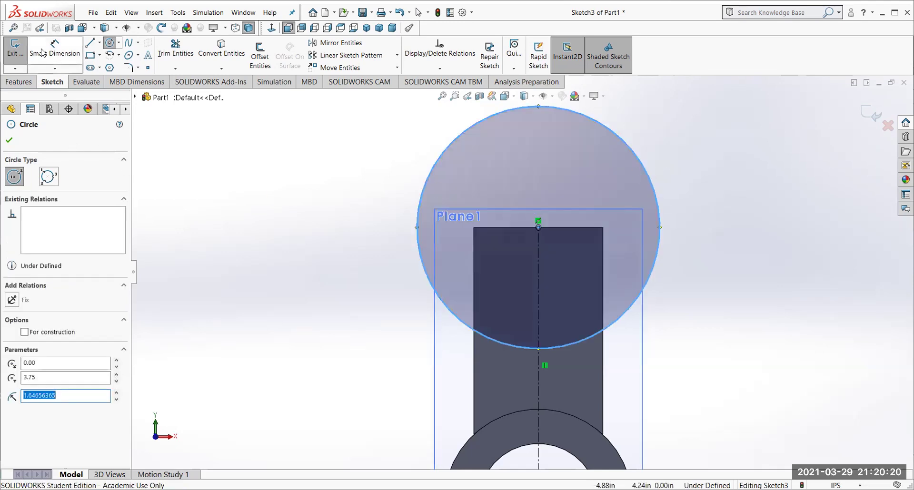
scroll(520, 215, "up", 3)
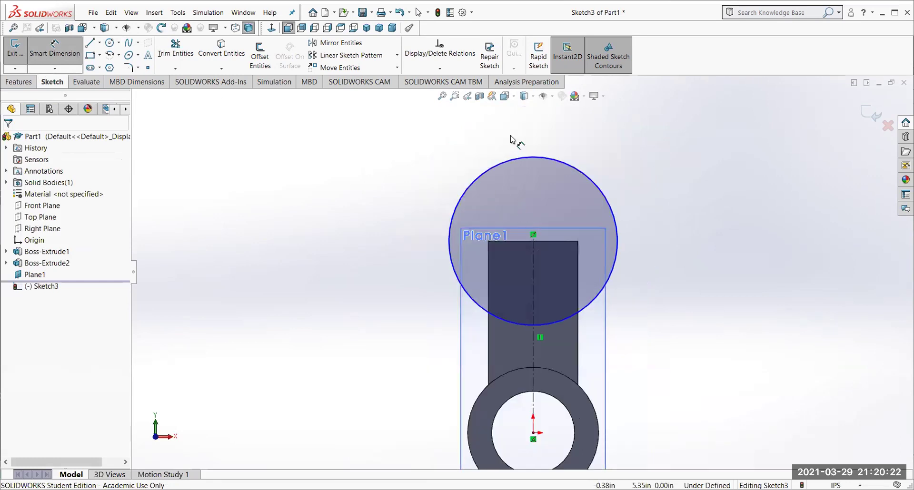
left_click(515, 157)
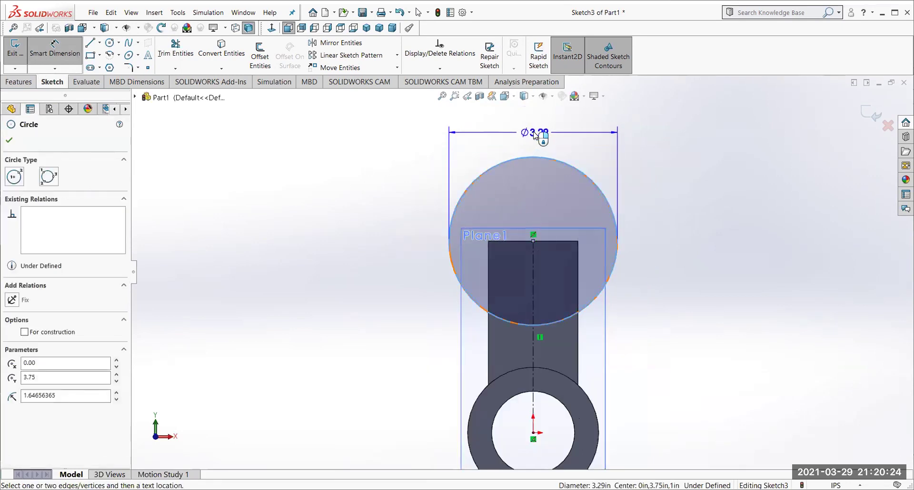
left_click(533, 131)
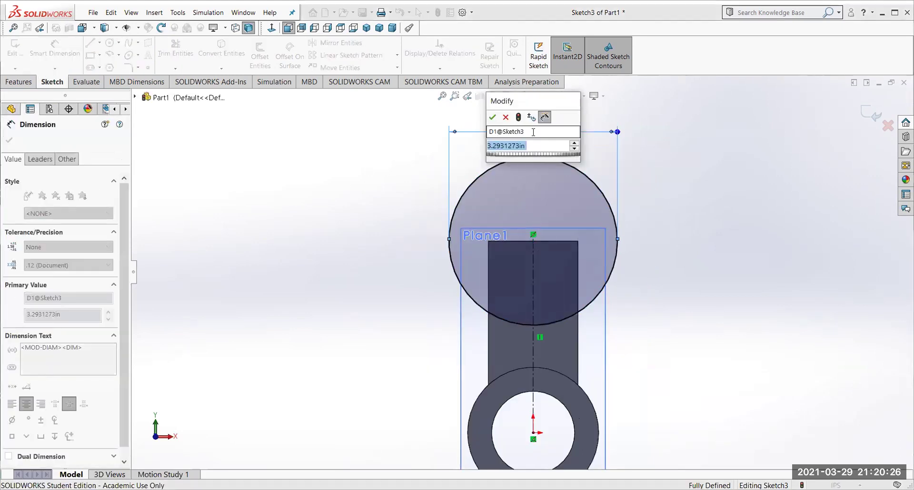
type("2")
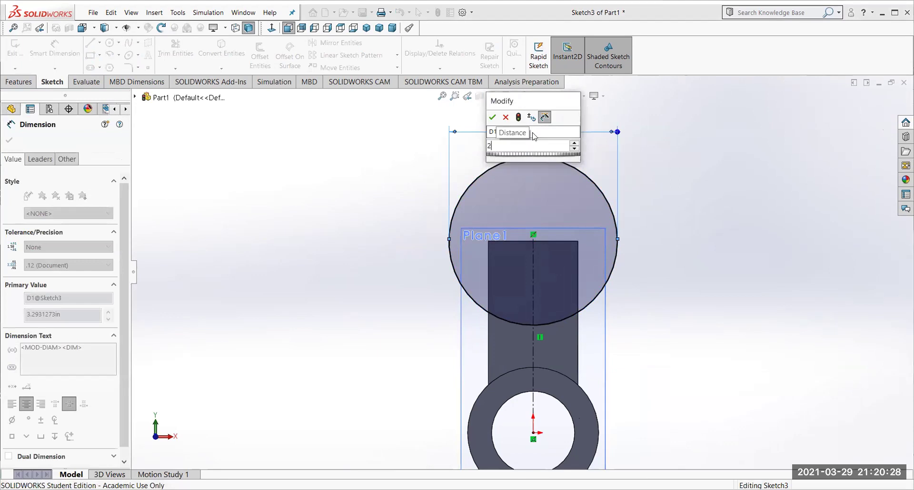
key("Return")
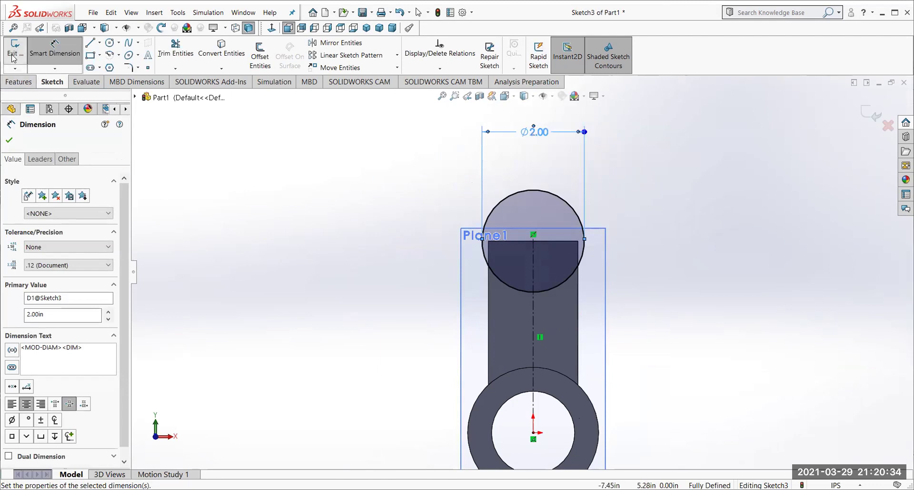
left_click(301, 221)
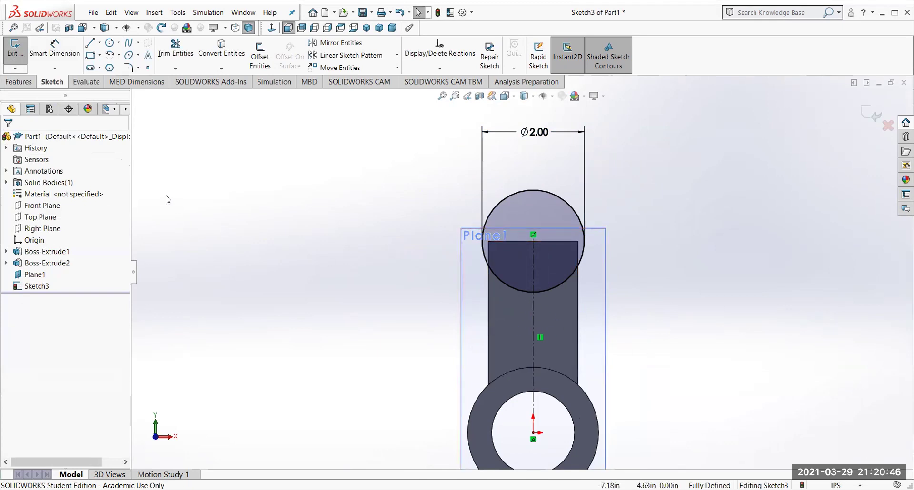
Sketch a horizontal line about 0.91 in long across the centerline, between the upper circle and the ring.
left_click(90, 44)
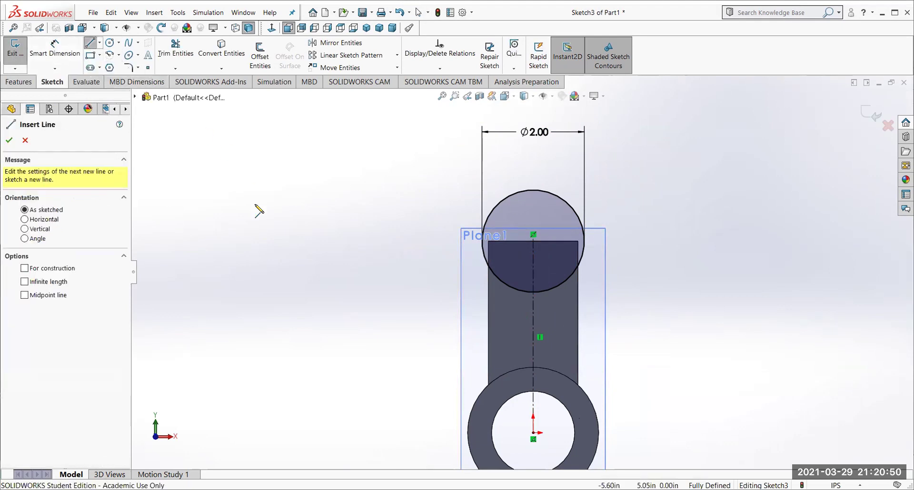
left_click(510, 311)
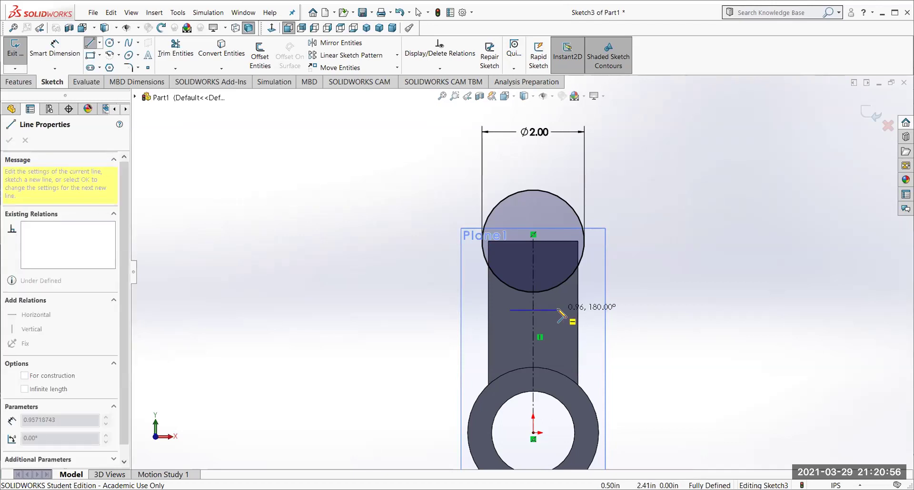
left_click(556, 310)
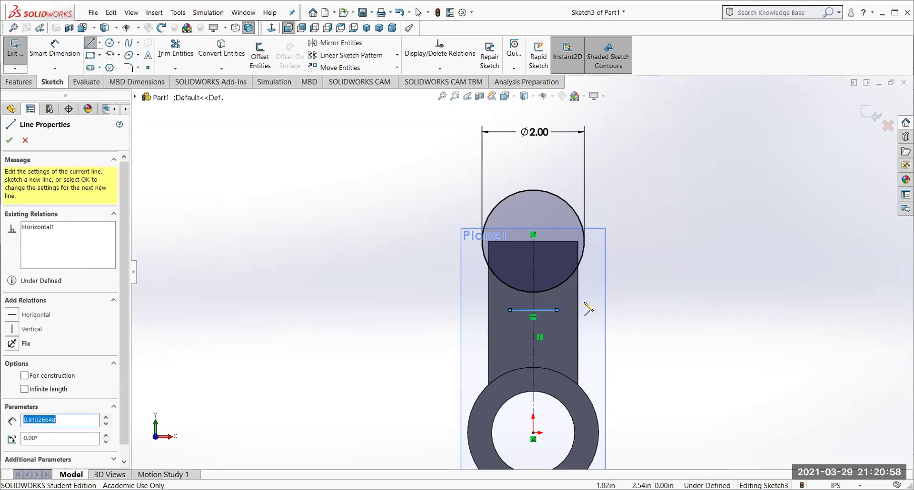
scroll(547, 316, "up", 3)
scroll(529, 304, "down", 7)
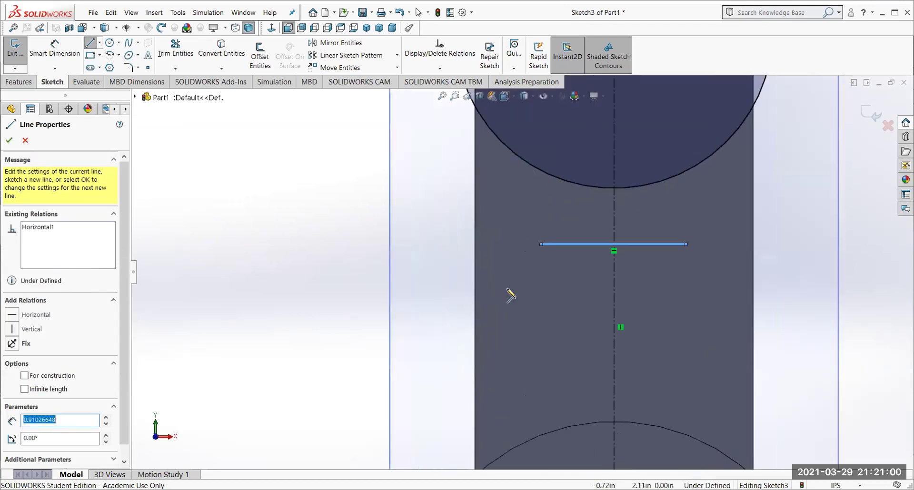
middle_click_drag(725, 245, 669, 256, "ctrl")
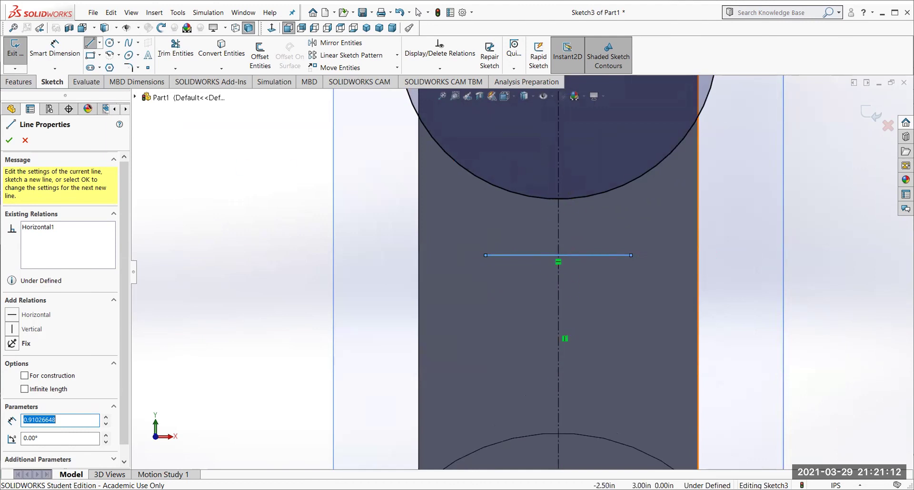
left_click(8, 140)
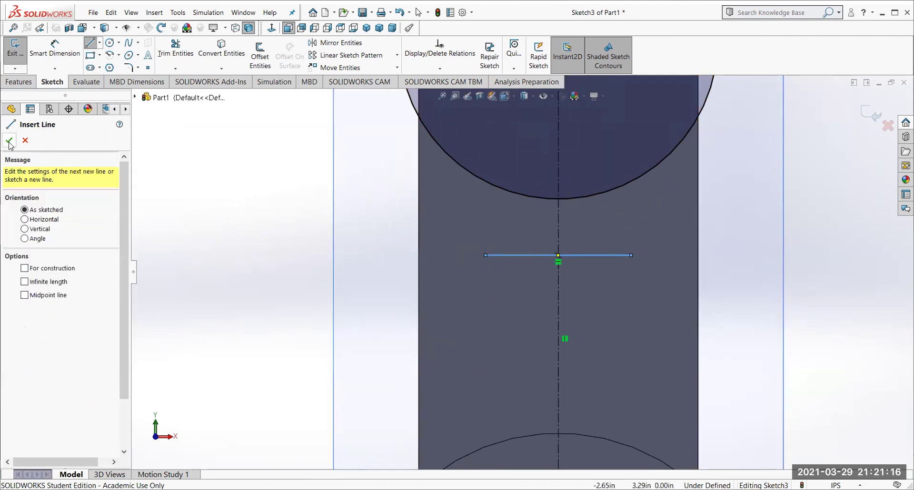
key("Escape")
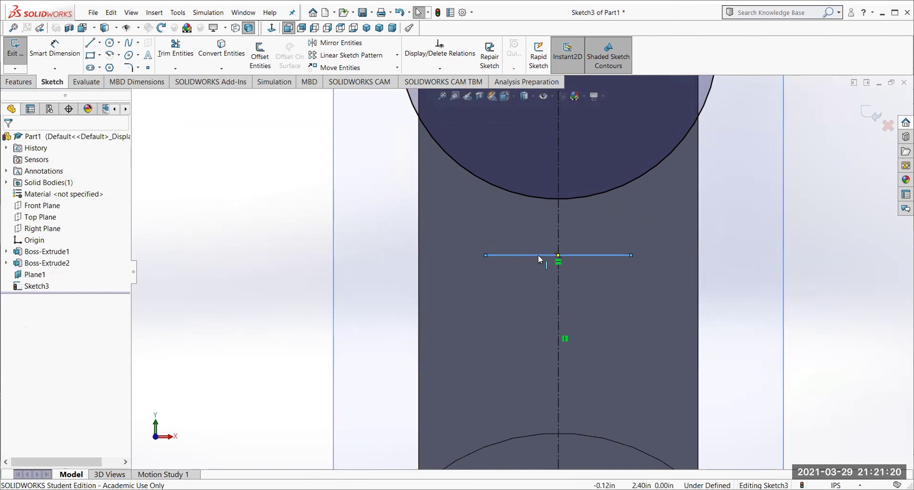
Add a coincident relation between the short horizontal line's midpoint and the vertical centerline.
scroll(538, 256, "down", 6)
scroll(529, 274, "down", 2)
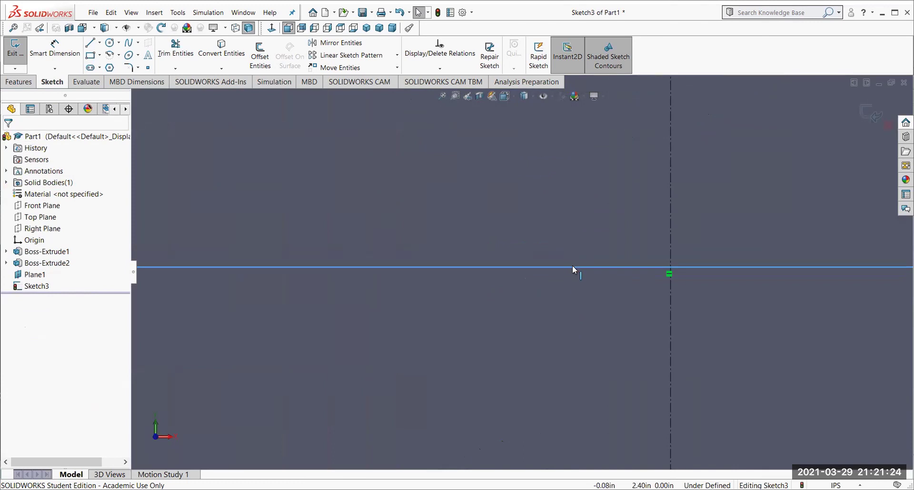
scroll(572, 269, "up", 3)
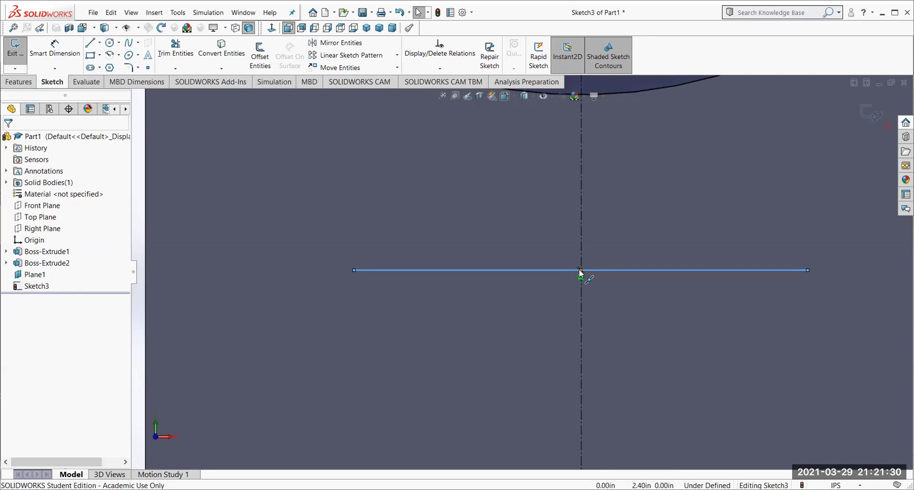
left_click(580, 271)
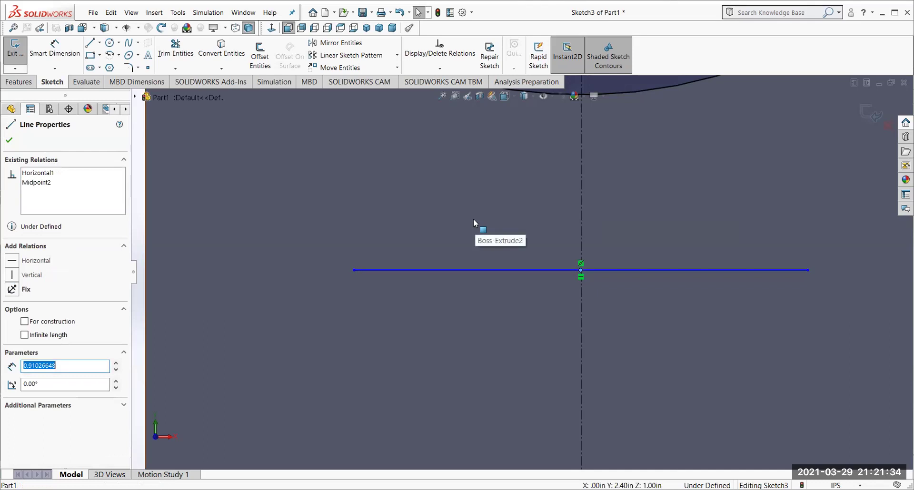
scroll(471, 219, "up", 3)
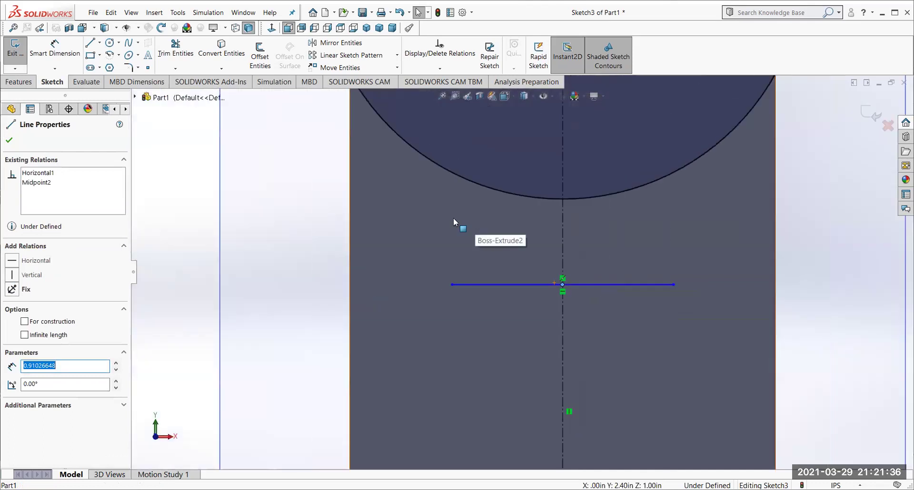
left_click(562, 232, "ctrl")
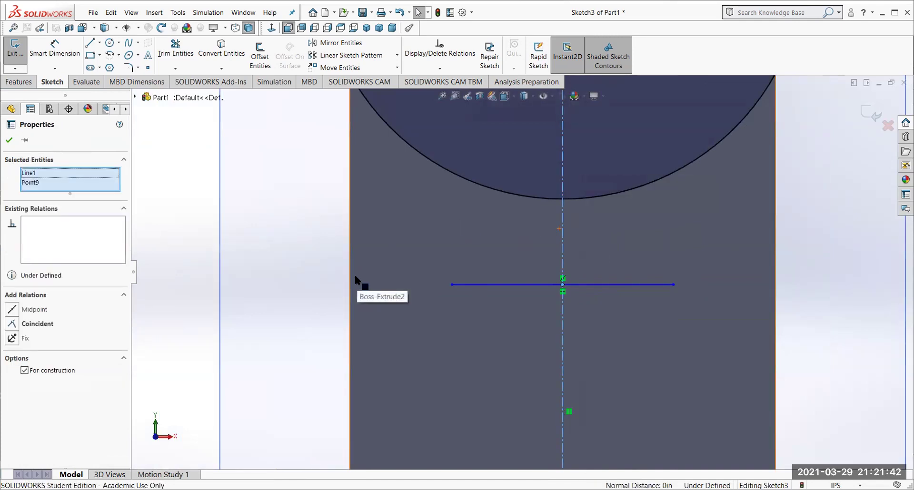
left_click(12, 324)
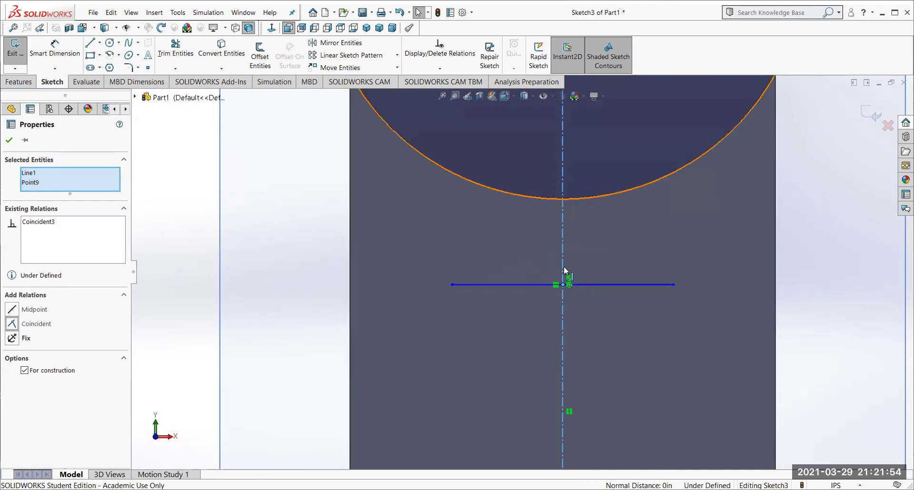
scroll(558, 302, "down", 2)
scroll(558, 302, "up", 5)
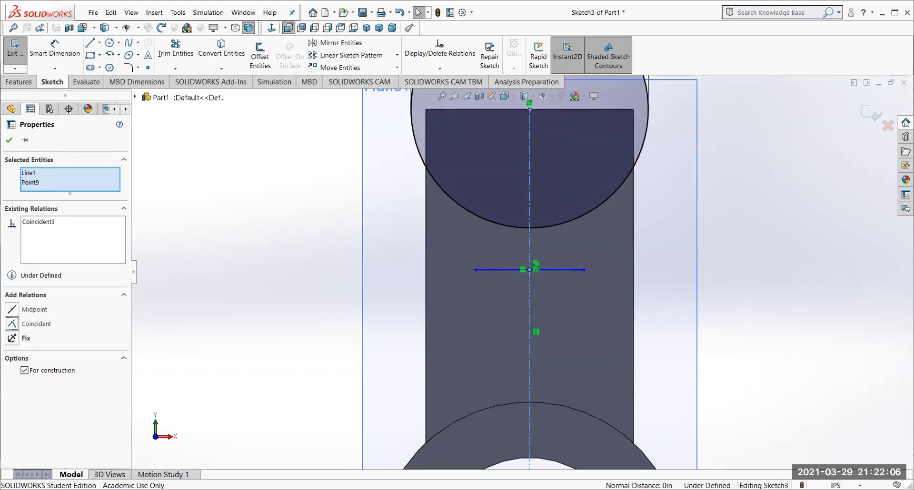
left_click(9, 140)
Dimension the short horizontal line's length and set it to 1 in.
left_click(54, 47)
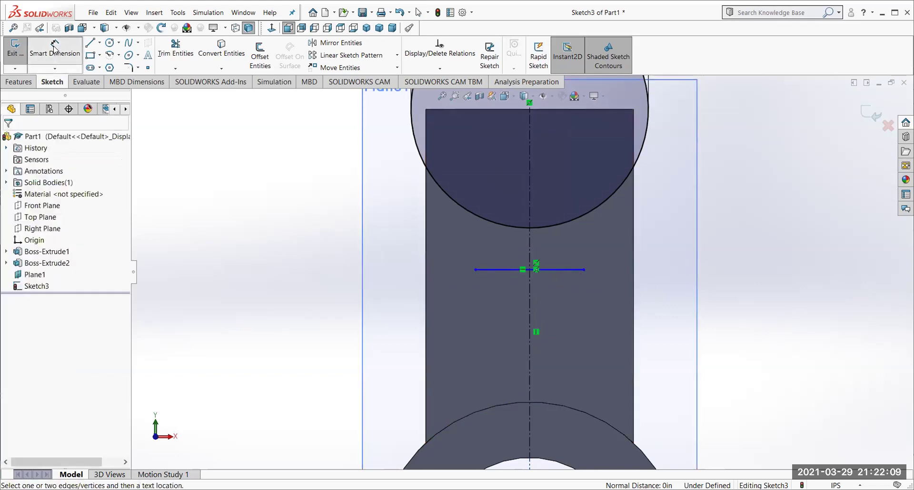
left_click(501, 275)
left_click(519, 335)
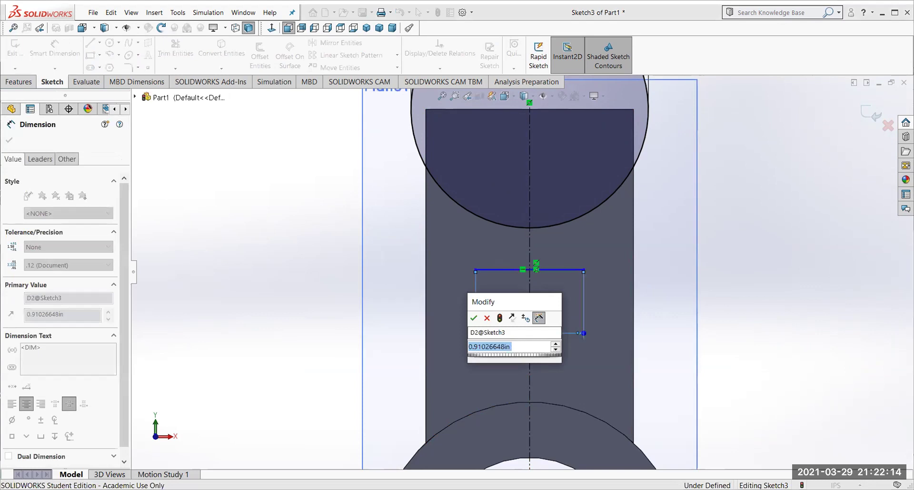
type("1")
key("Return")
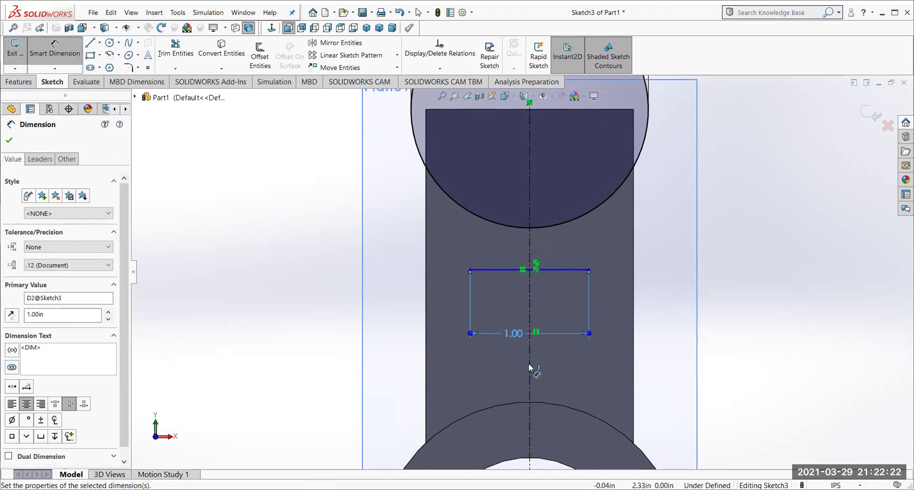
Dimension the vertical distance from the upper circle's center to the short horizontal line and set it to 1.25 in.
scroll(607, 318, "down", 2)
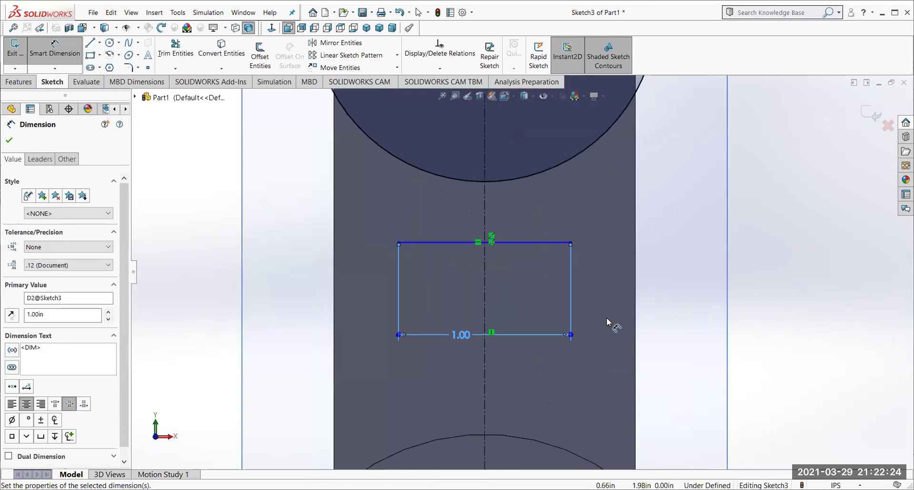
scroll(606, 318, "up", 4)
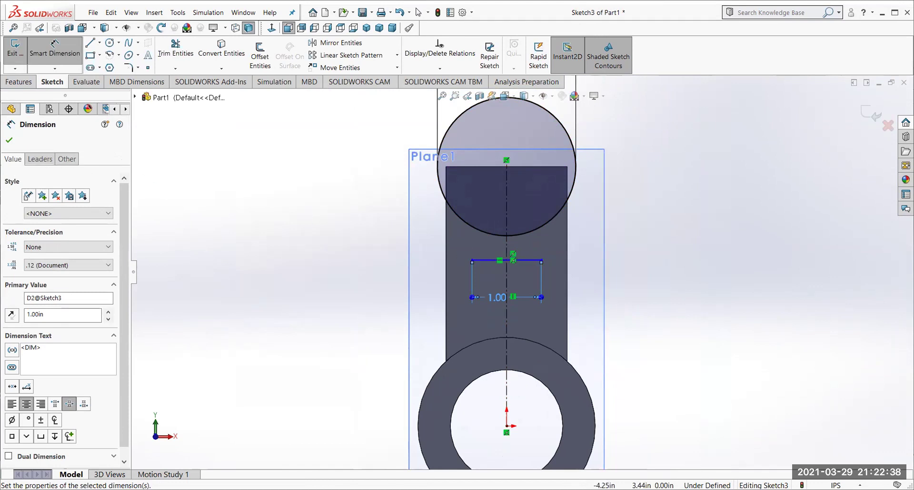
left_click(486, 261)
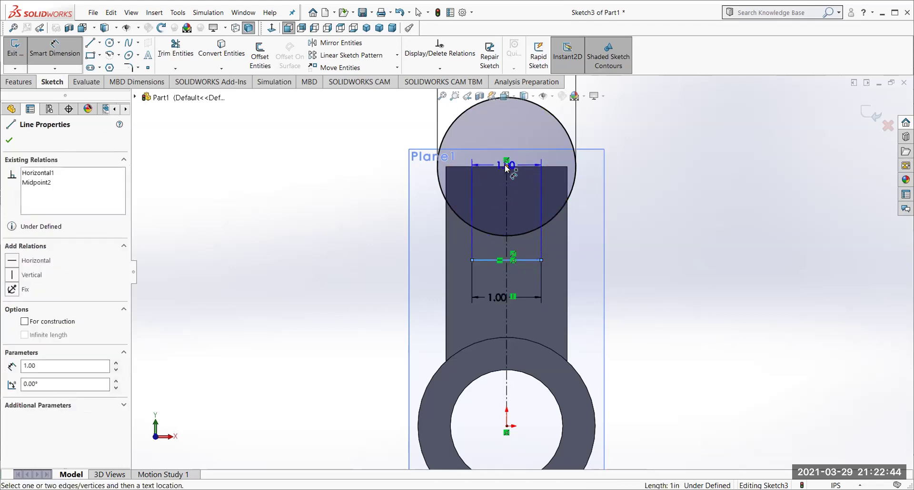
left_click(506, 166)
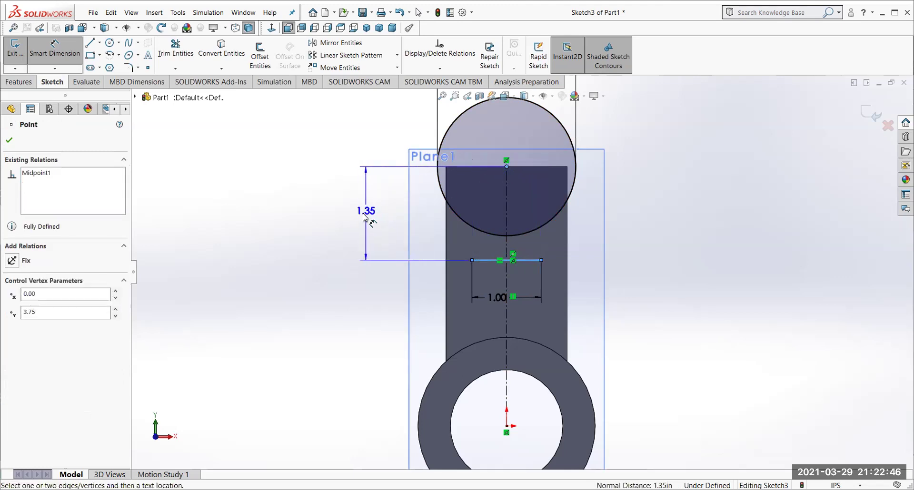
left_click(357, 216)
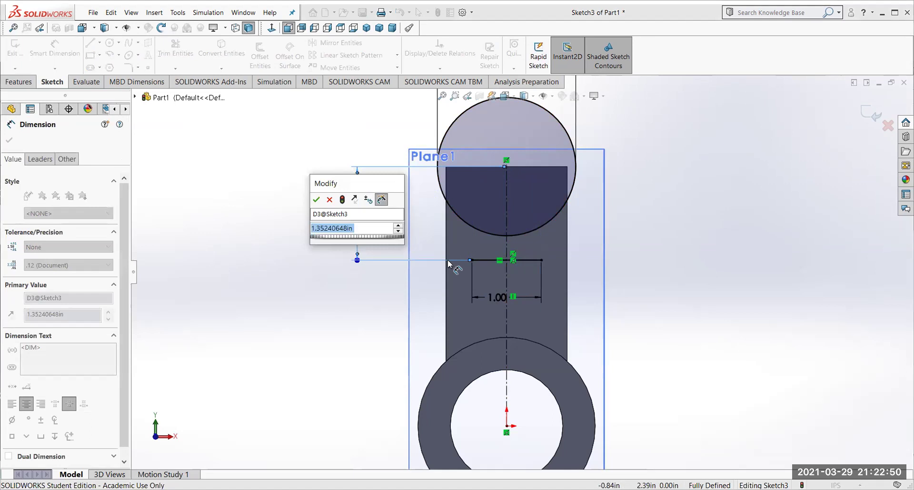
type("1.25")
key("Return")
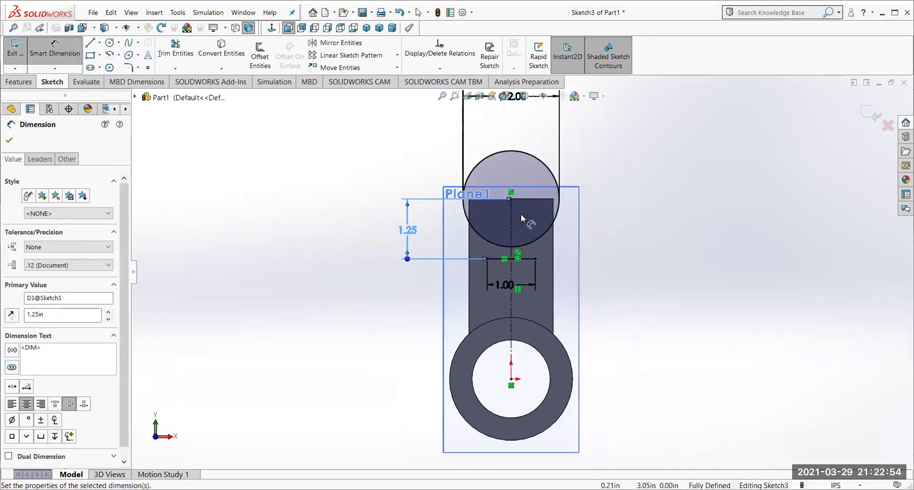
scroll(521, 213, "down", 3)
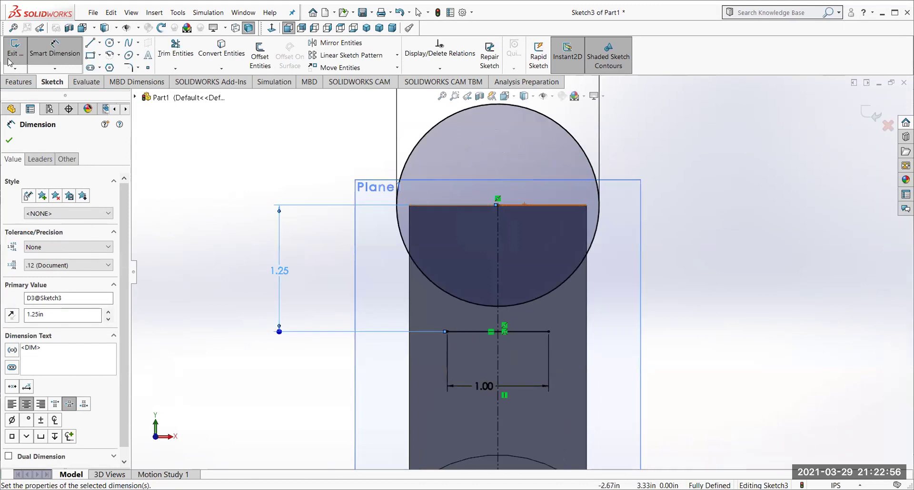
left_click(9, 140)
Sketch two slanted lines, each about 1.01 in long, from the horizontal line's endpoints outward to the lower sides of the circle.
left_click(90, 42)
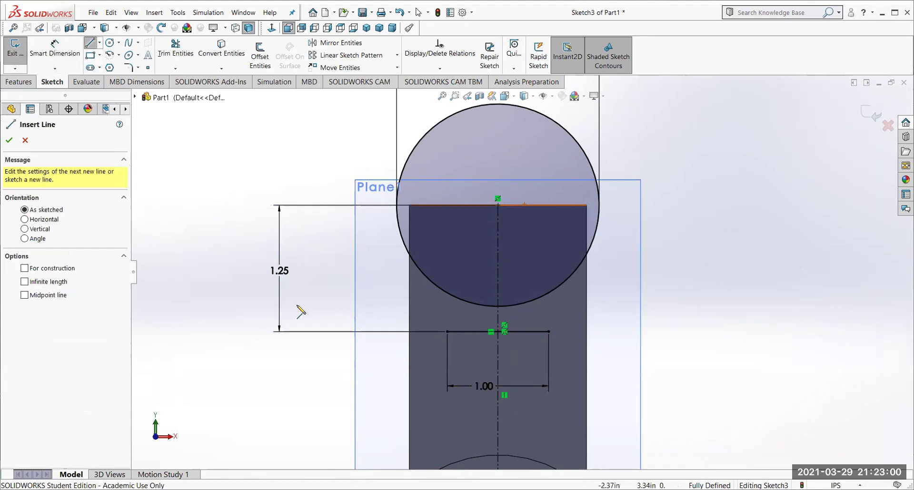
left_click(447, 332)
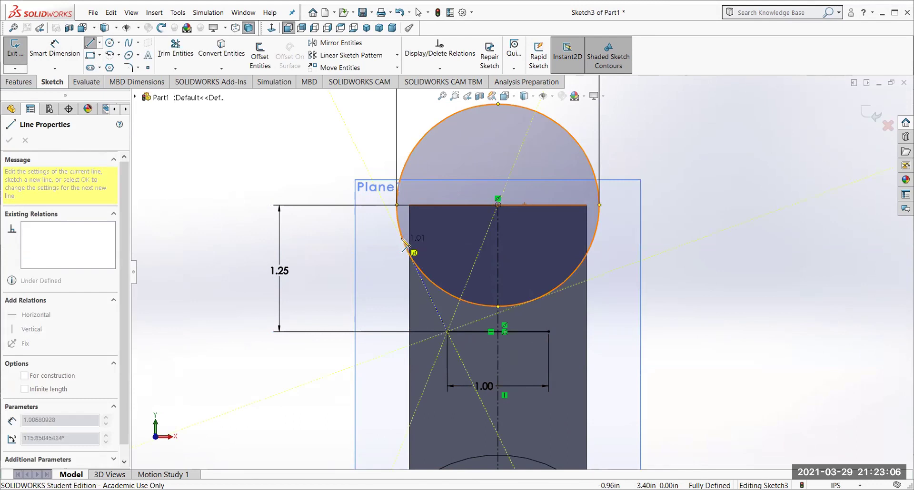
left_click(403, 240)
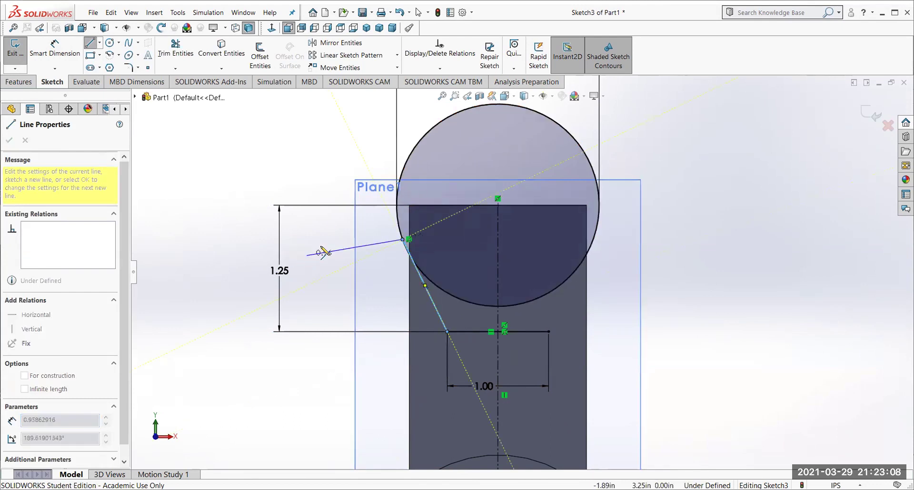
key("Escape")
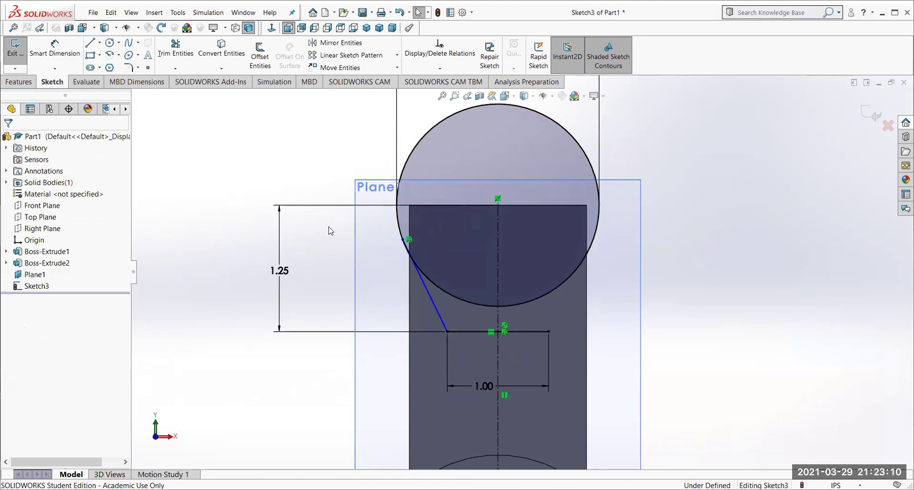
left_click(90, 43)
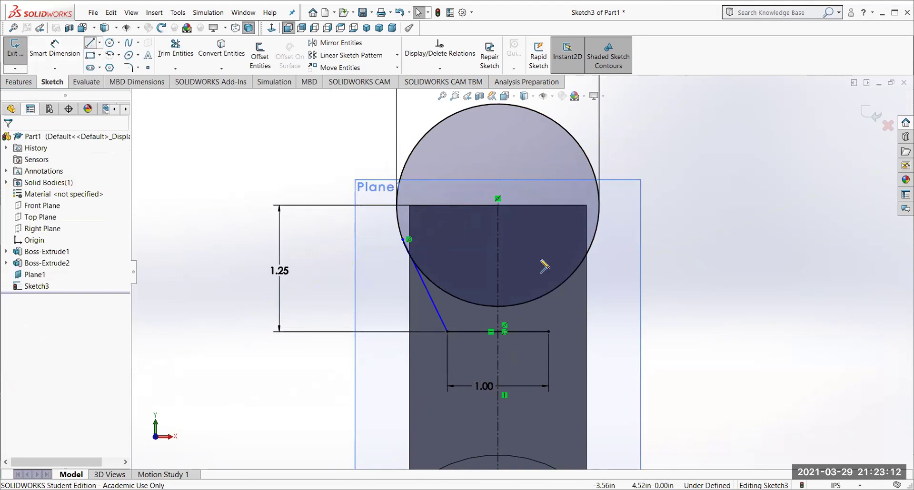
left_click(549, 332)
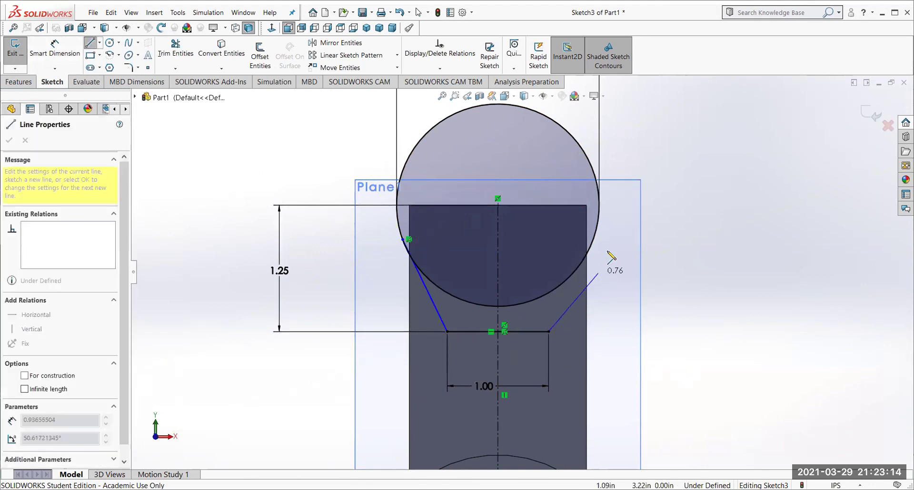
left_click(594, 240)
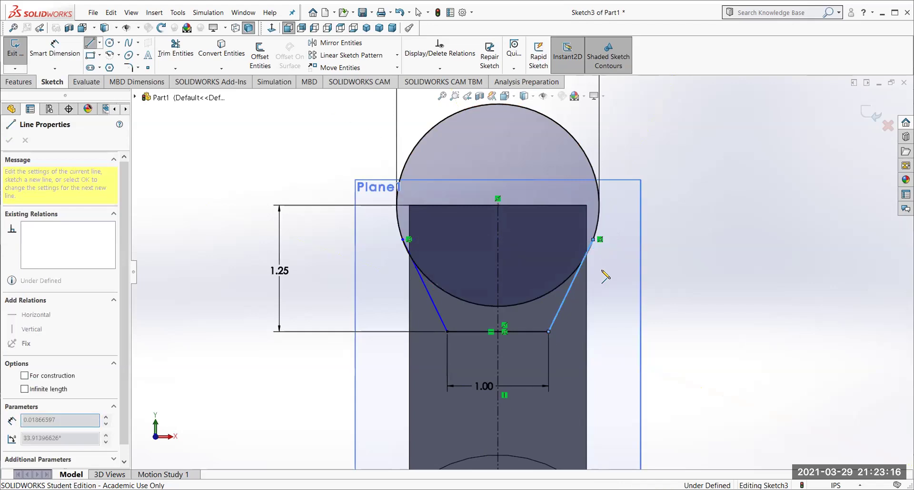
key("Escape")
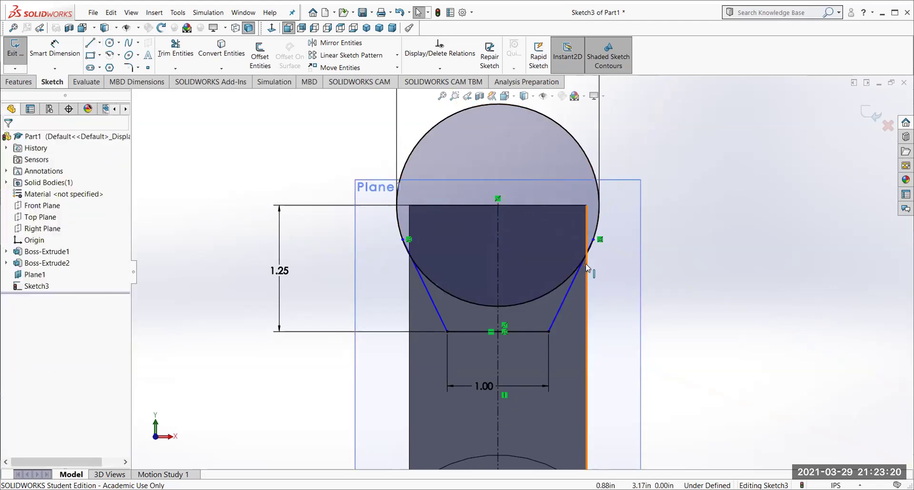
Add a tangent relation between the right slanted line and the upper circle.
scroll(609, 257, "up", 2)
scroll(547, 275, "down", 5)
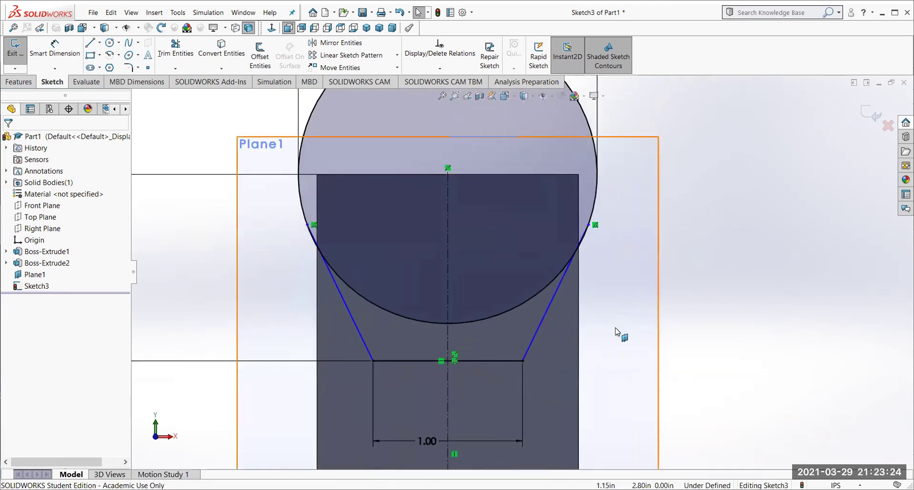
left_click(548, 302)
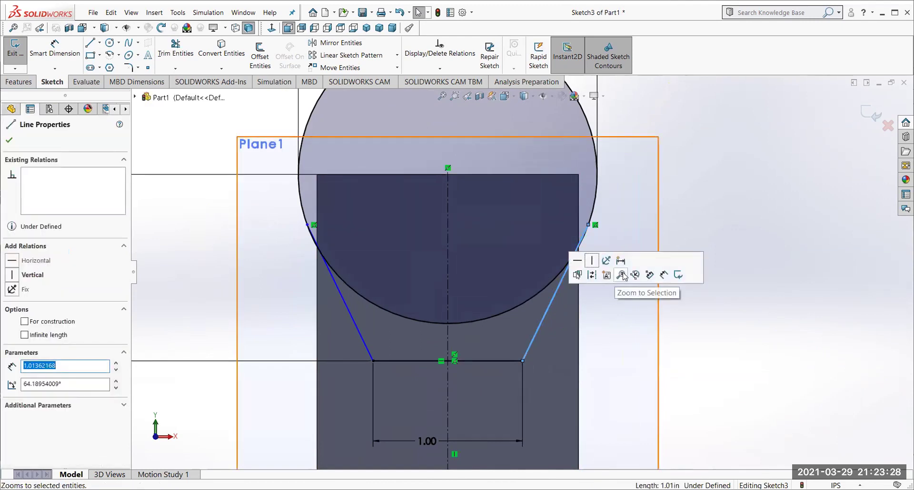
left_click(594, 194, "ctrl")
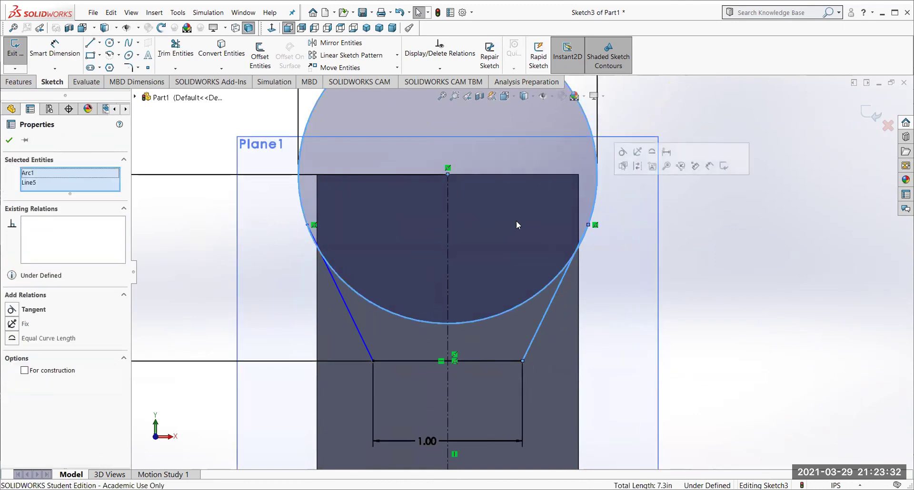
left_click(12, 310)
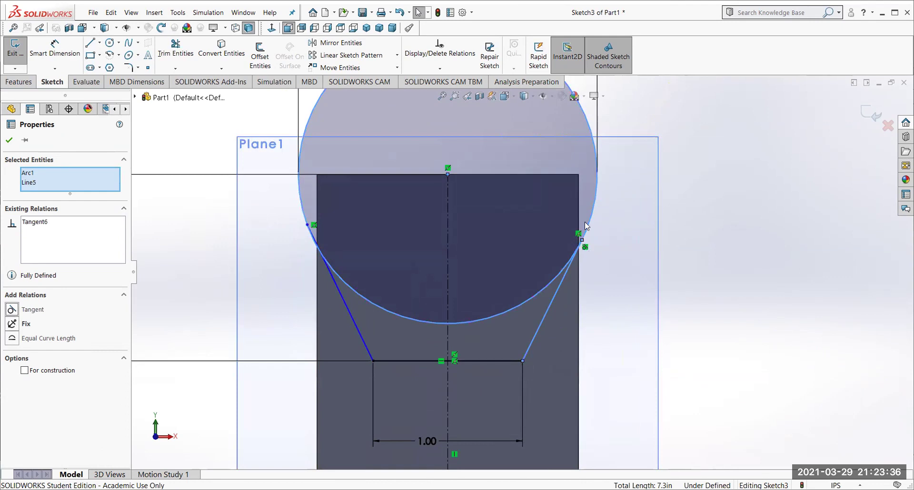
left_click(8, 140)
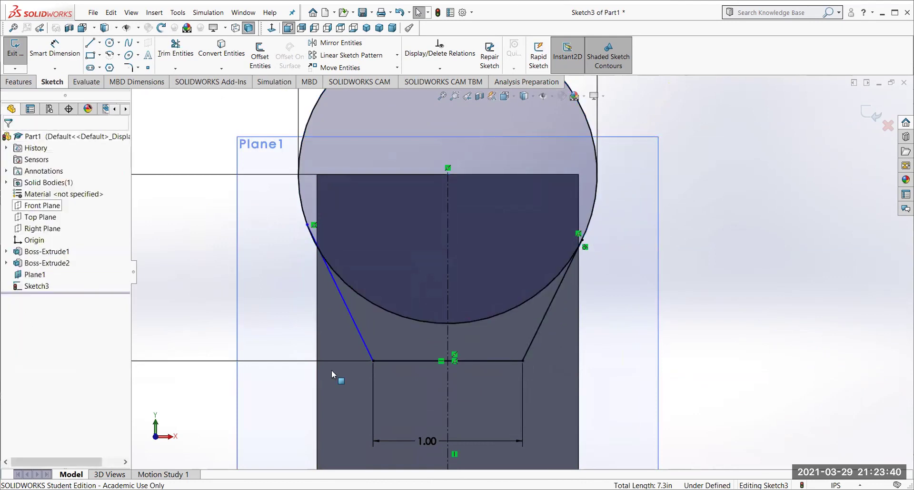
Add a tangent relation between the left slanted line and the upper circle.
left_click(355, 324)
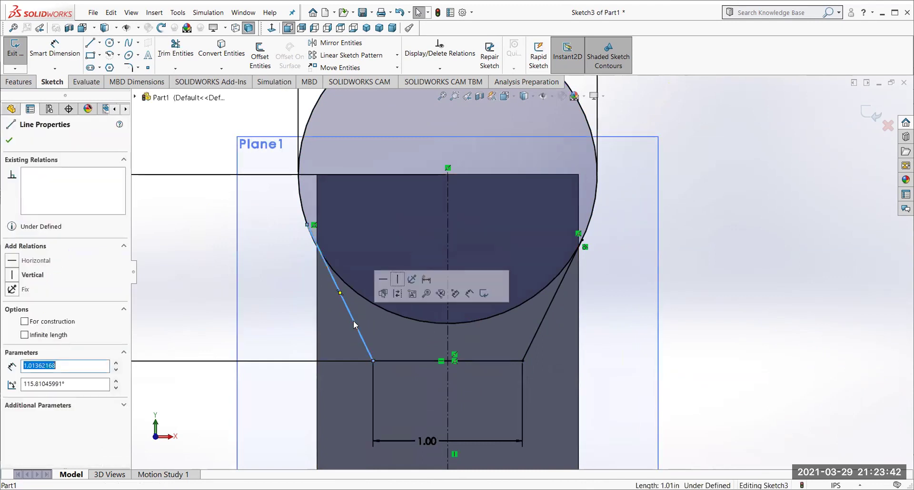
left_click(357, 293, "ctrl")
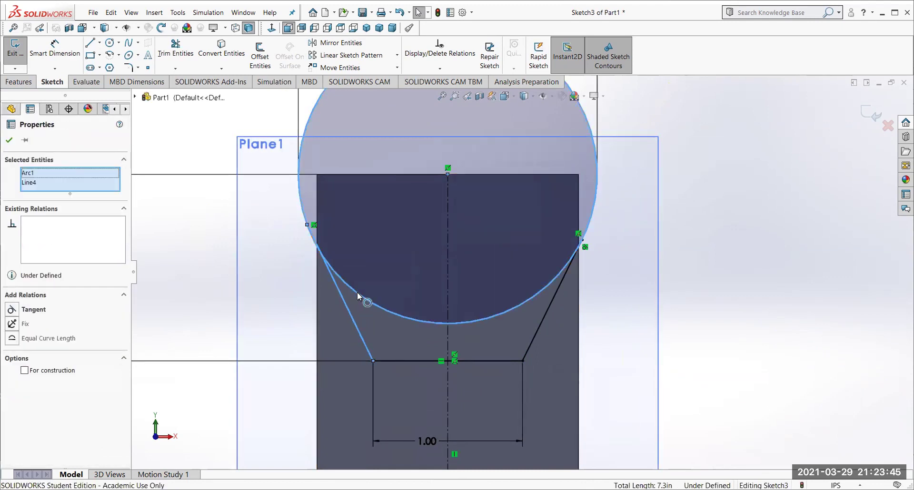
left_click(12, 310)
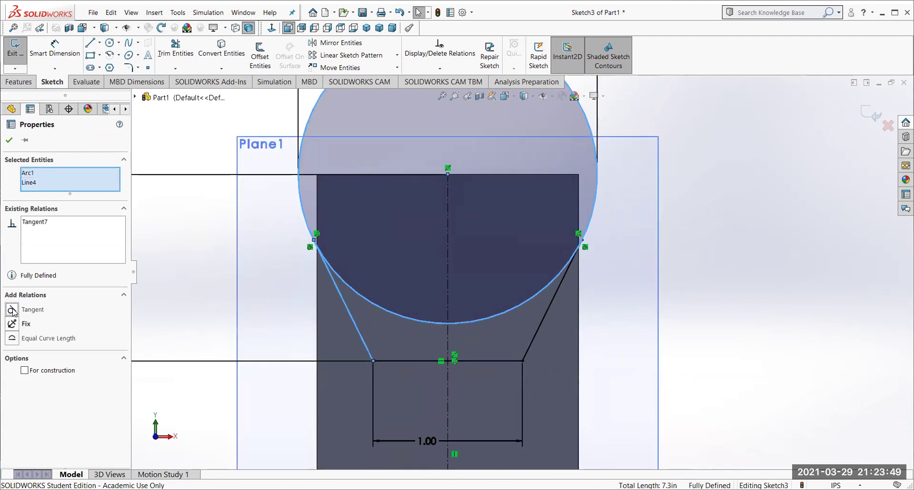
left_click(10, 140)
Trim away both halves of the circle's lower arc between the tangent lines and exit the sketch.
scroll(567, 338, "down", 2)
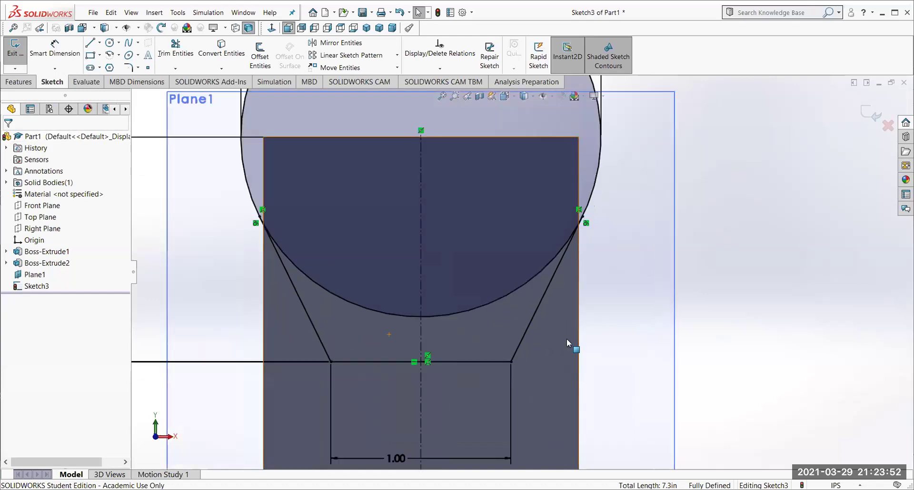
scroll(550, 332, "up", 4)
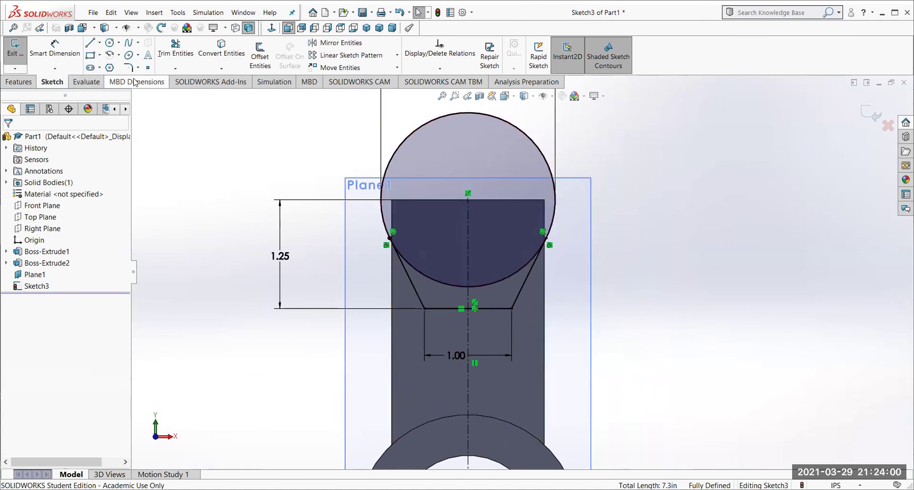
left_click(185, 61)
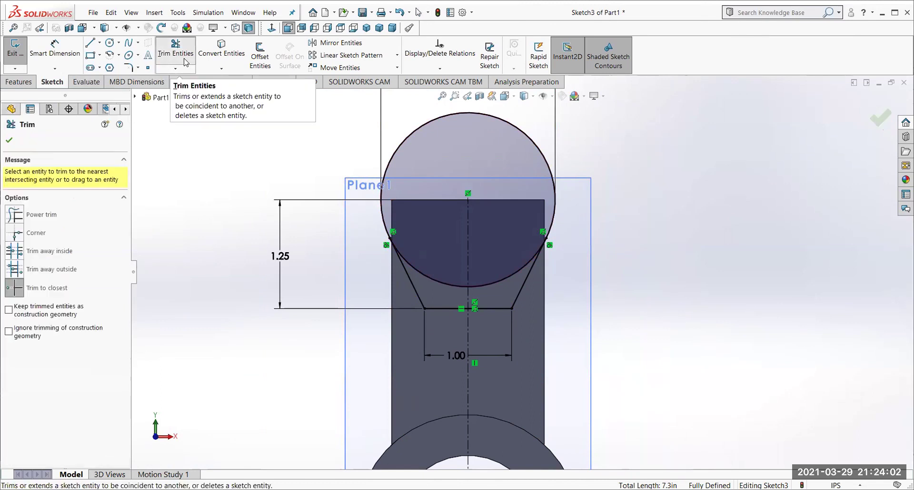
left_click(443, 281)
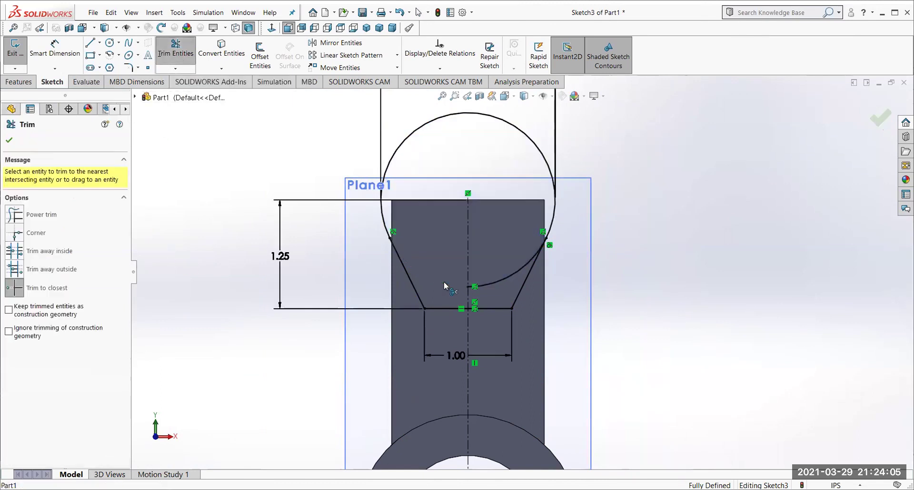
left_click(499, 278)
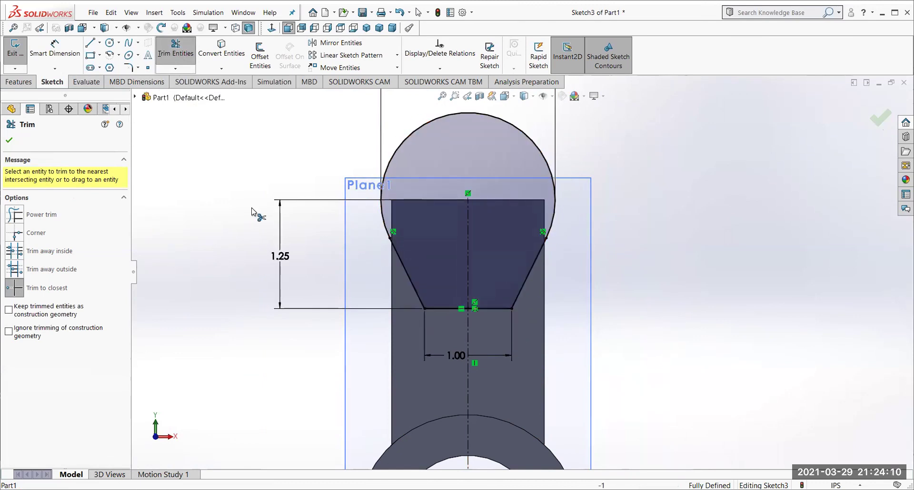
left_click(9, 142)
mouse_move(667, 302)
middle_mouse_down()
mouse_move(614, 305)
mouse_move(580, 322)
mouse_move(643, 312)
mouse_move(681, 325)
mouse_move(686, 355)
middle_mouse_up()
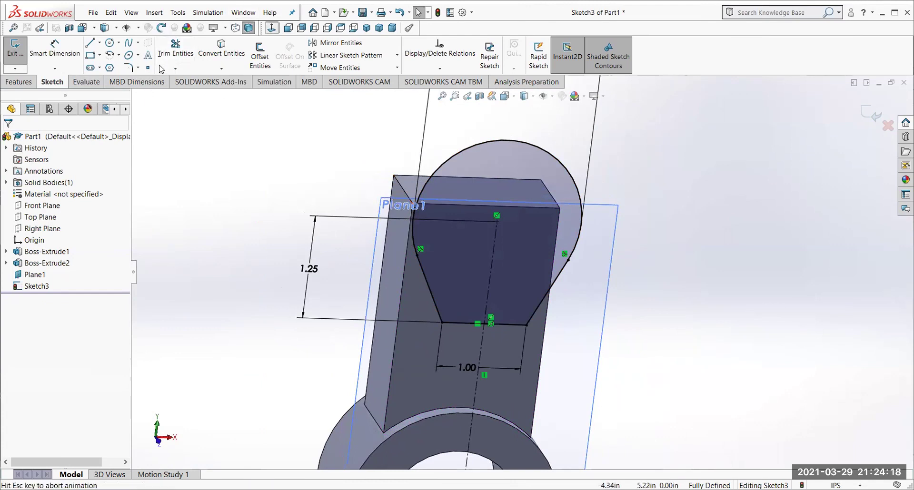
left_click(271, 28)
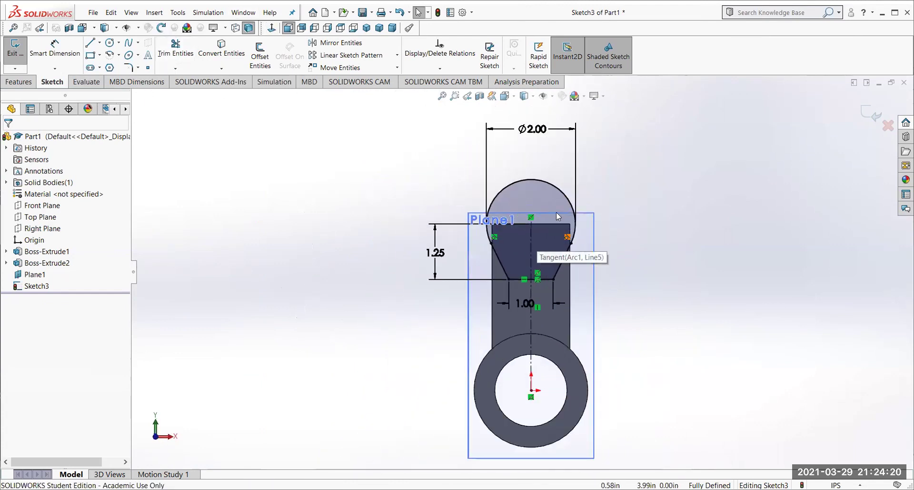
scroll(535, 287, "down", 5)
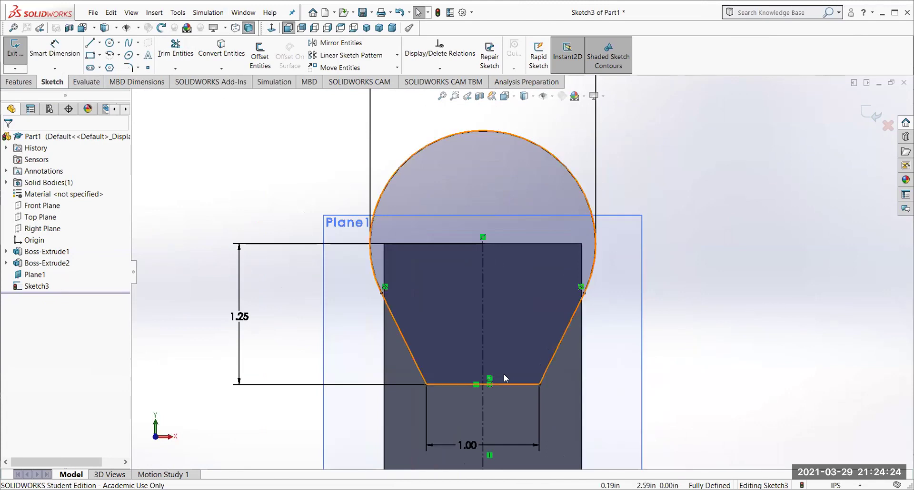
left_click(11, 54)
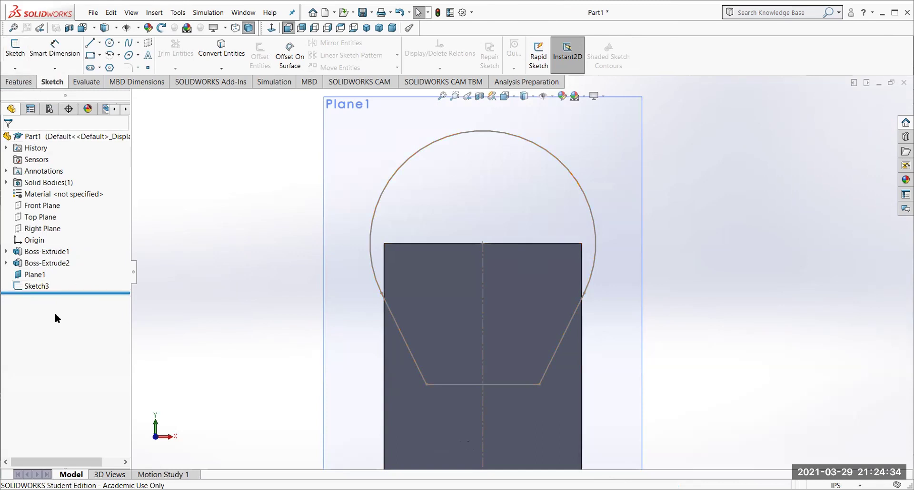
Extrude the upper boss profile as a blind 2 in boss, reversing the direction so it passes through the arm.
left_click(30, 286)
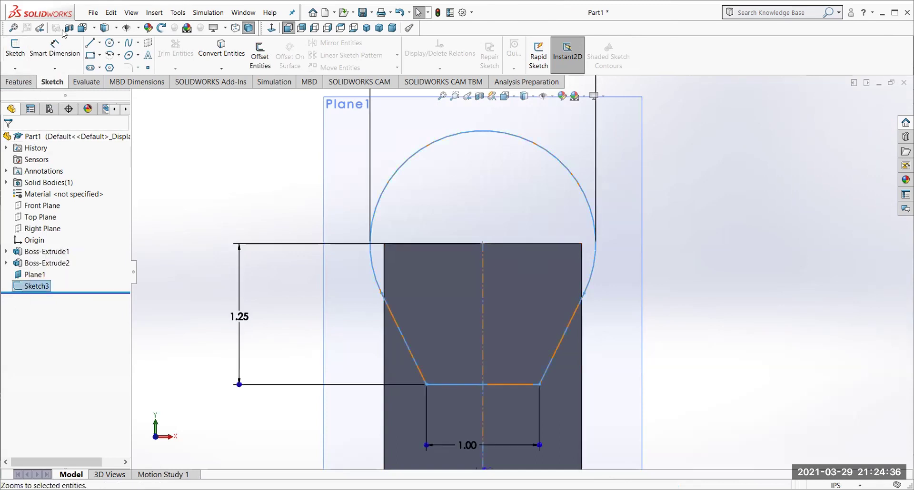
left_click(21, 82)
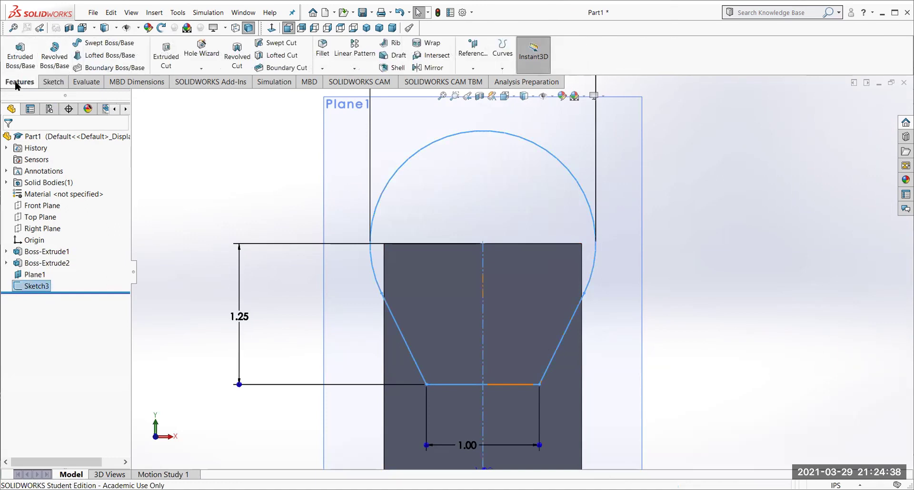
left_click(21, 59)
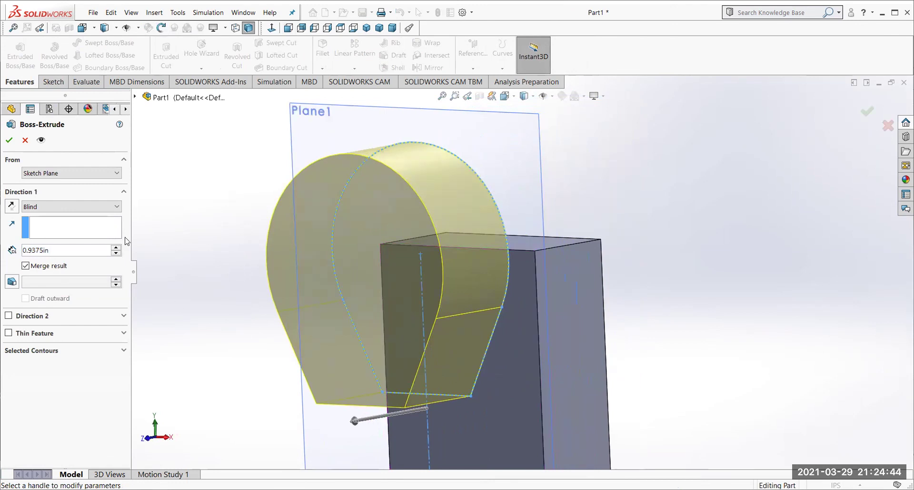
left_click(11, 208)
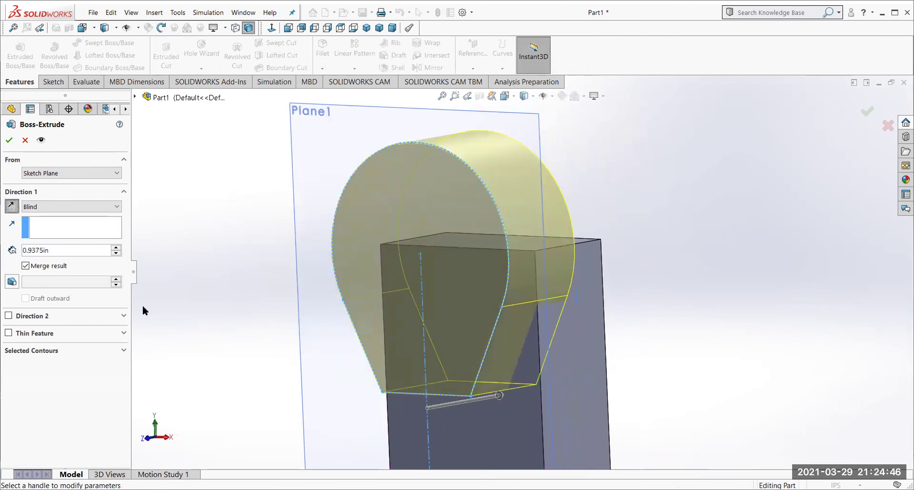
double_click(62, 252)
type("2")
key("Return")
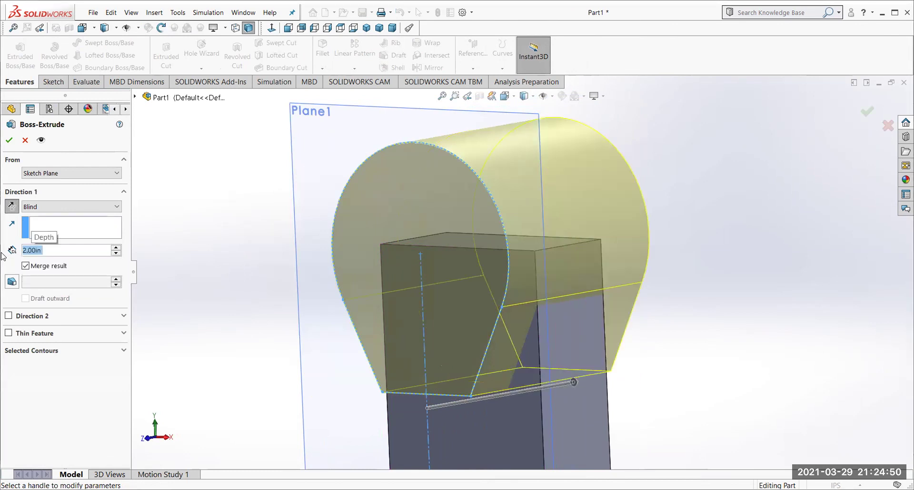
left_click(8, 142)
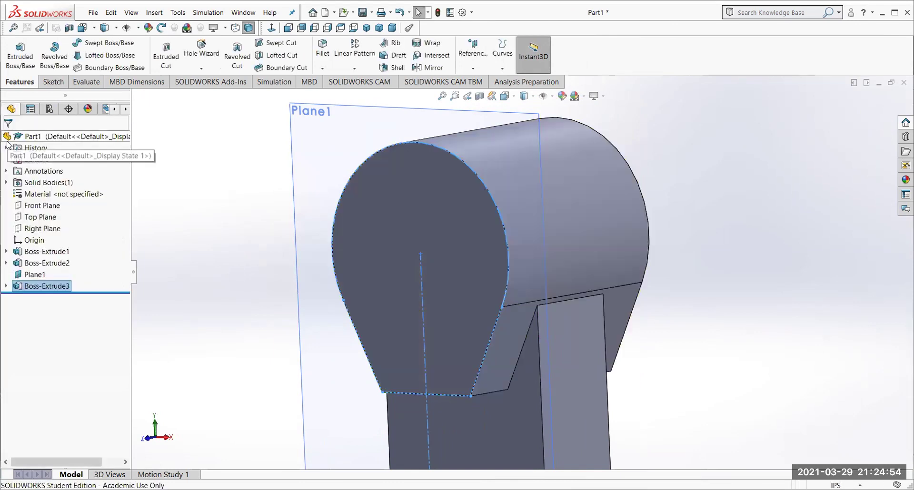
Start a sketch on the upper boss's front face and draw a circle of about 0.49 in radius centered on the rounded end.
mouse_move(813, 291)
middle_mouse_down()
mouse_move(846, 298)
mouse_move(822, 280)
mouse_move(808, 303)
middle_mouse_up()
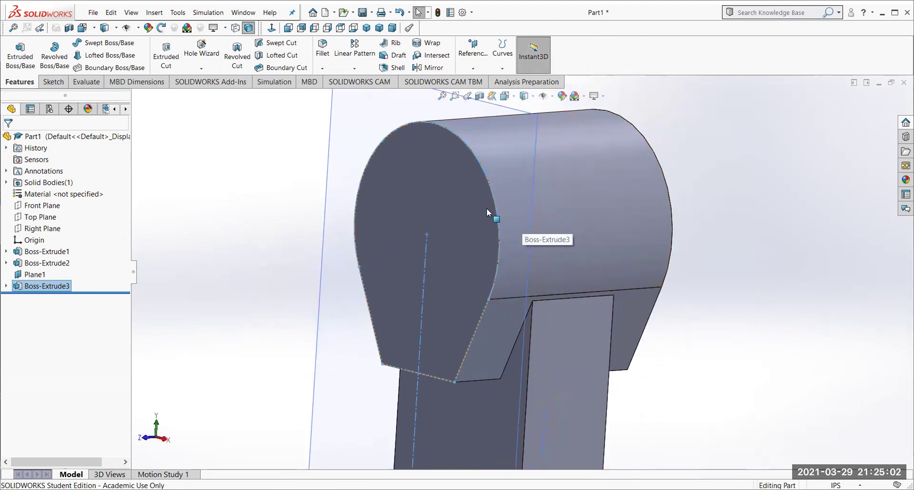
left_click(409, 182)
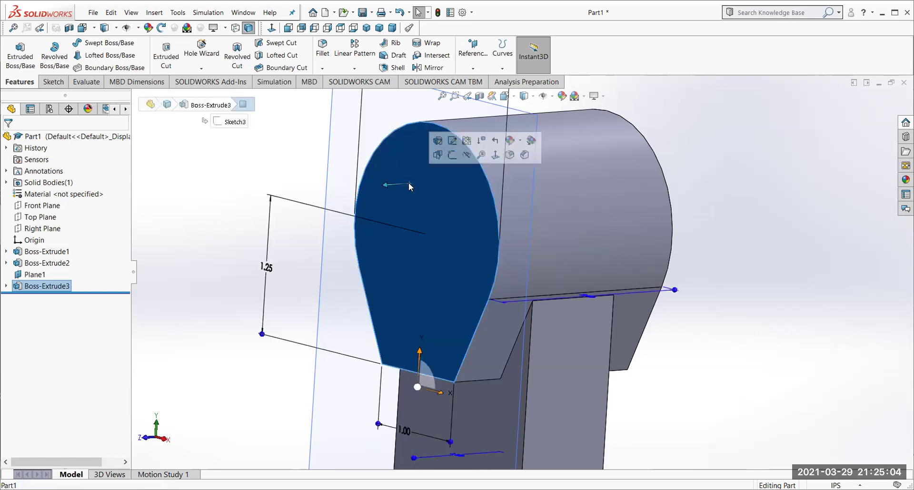
left_click(495, 155)
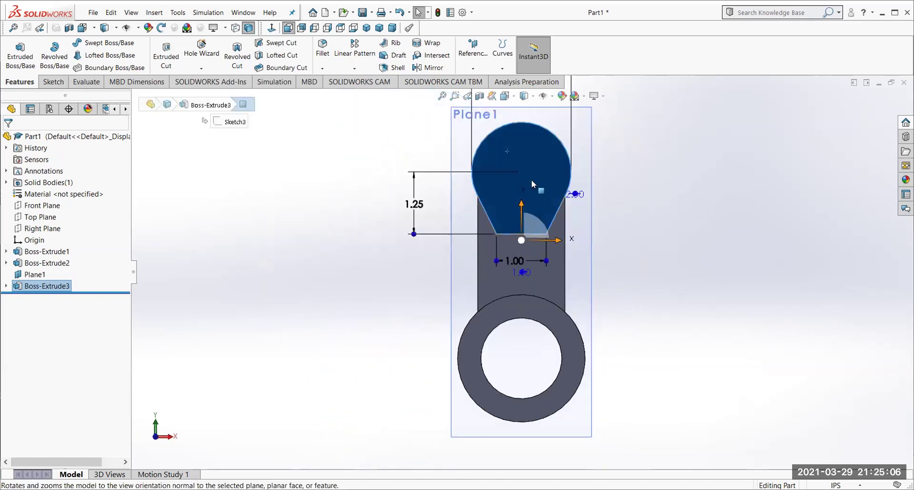
scroll(527, 182, "down", 5)
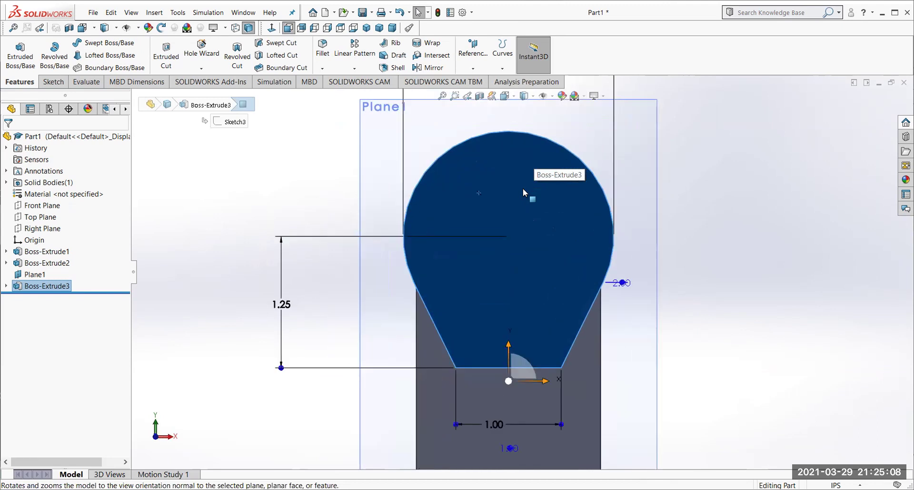
scroll(522, 199, "up", 2)
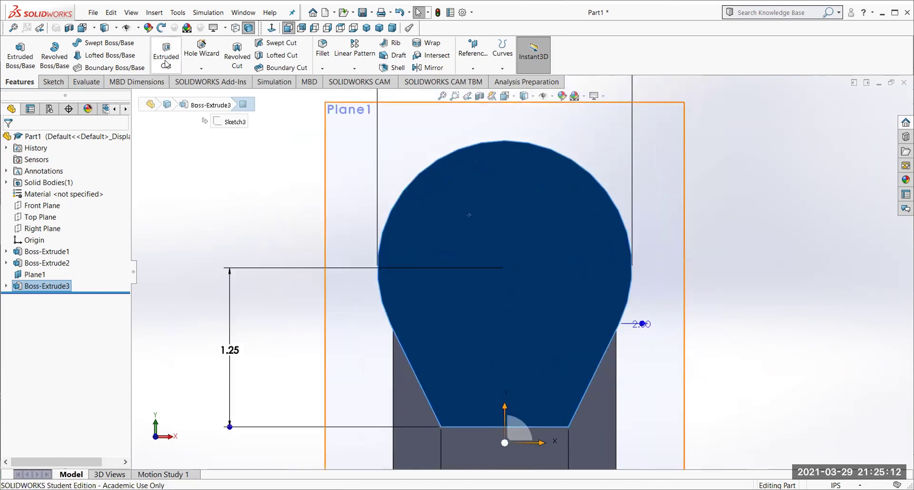
left_click(53, 81)
left_click(14, 47)
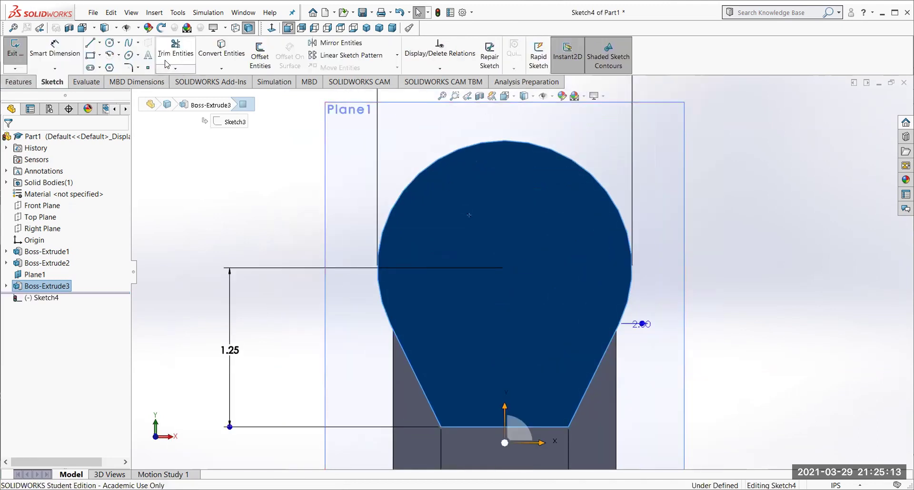
left_click(110, 43)
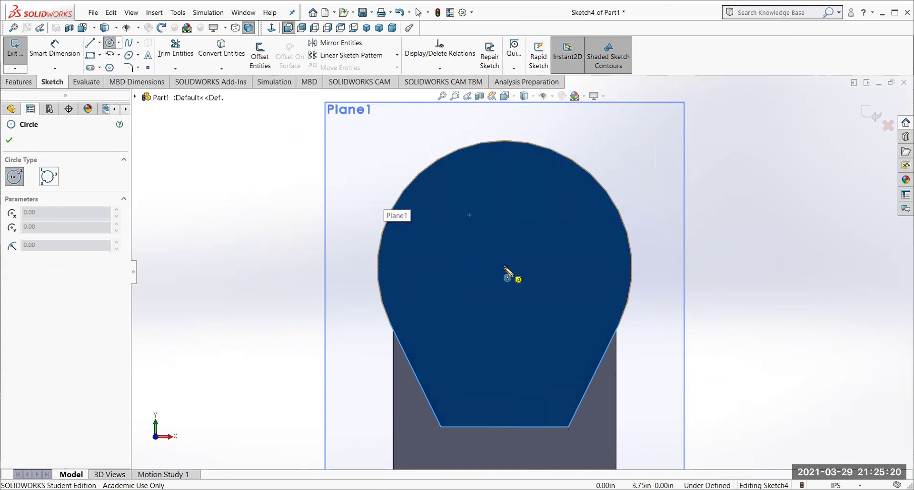
left_click(505, 268)
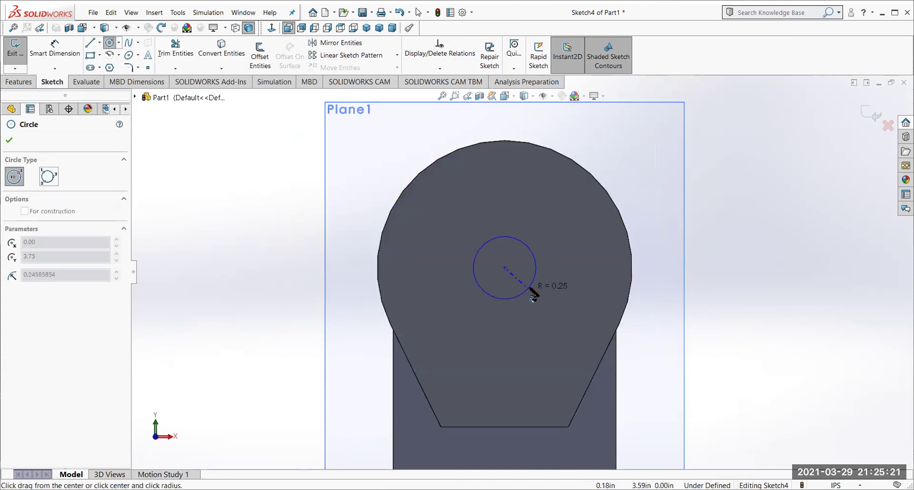
left_click(560, 238)
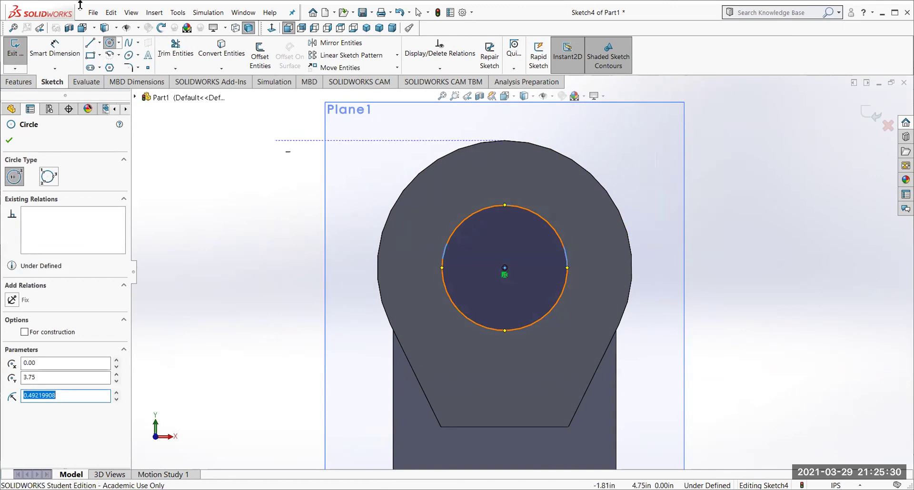
Dimension the new circle's diameter and set it to 1.375 in.
left_click(53, 51)
left_click(502, 205)
left_click(499, 124)
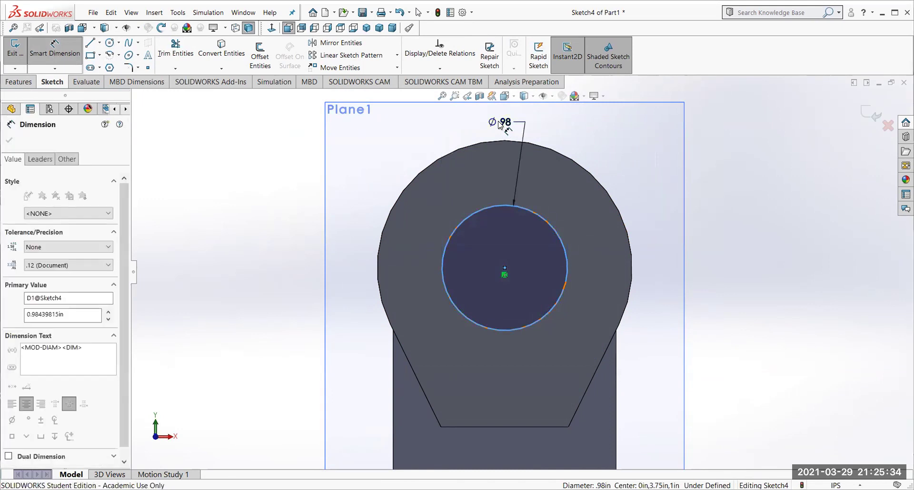
type("1.")
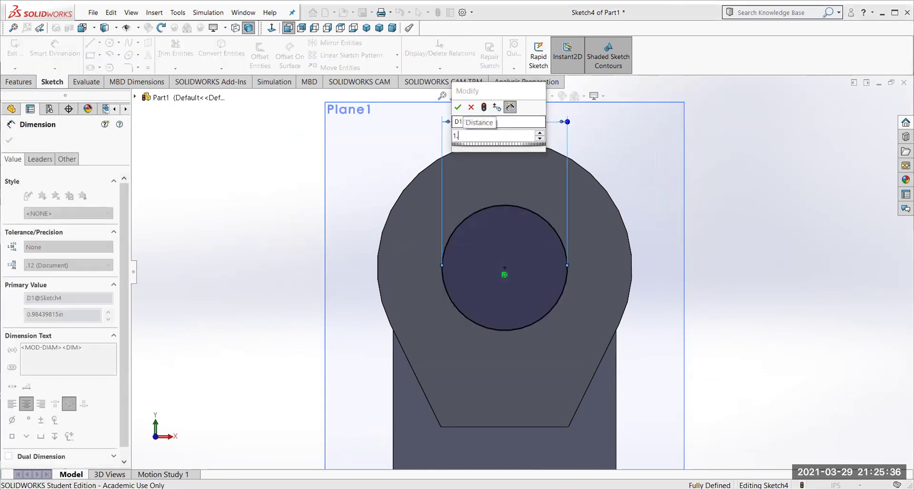
type("375")
key("Return")
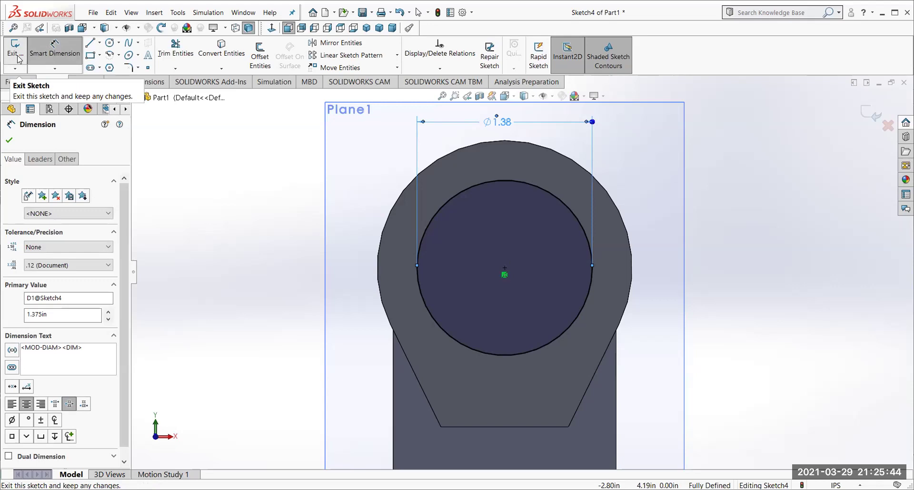
Cut the 1.375 in circle Through All to make the bore in the upper boss.
key("Escape")
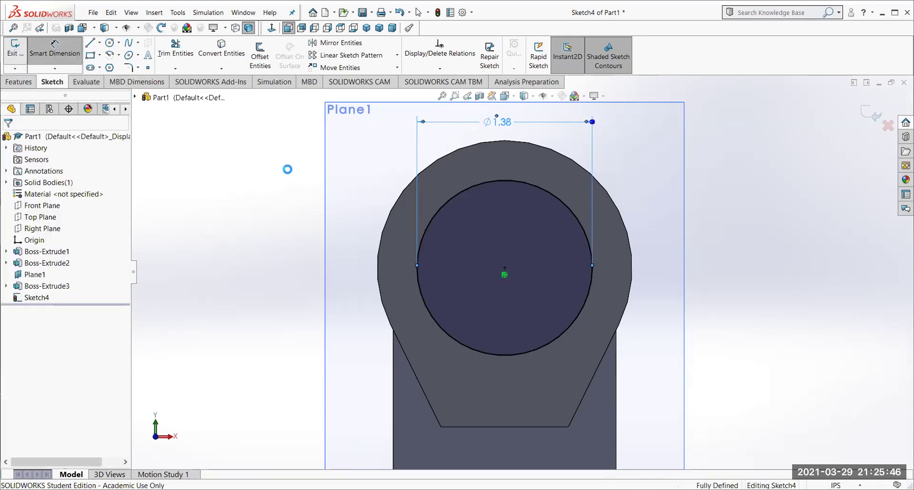
key("e")
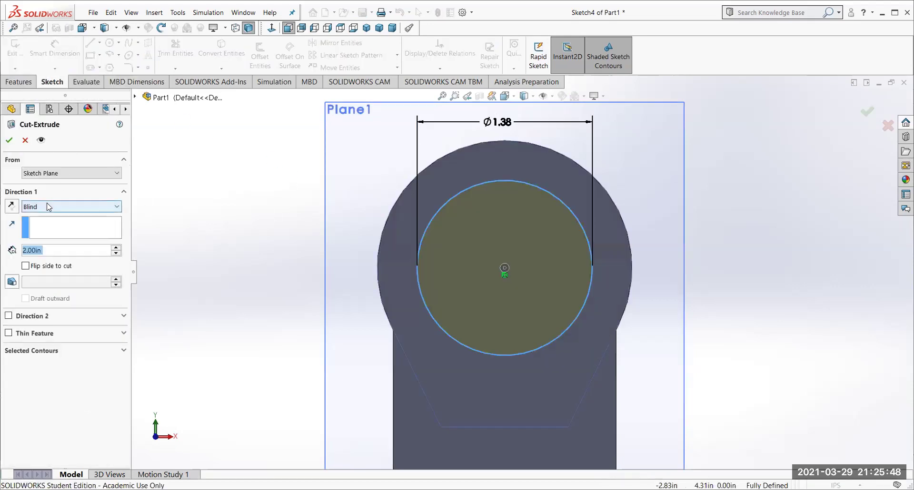
left_click(48, 207)
left_click(48, 225)
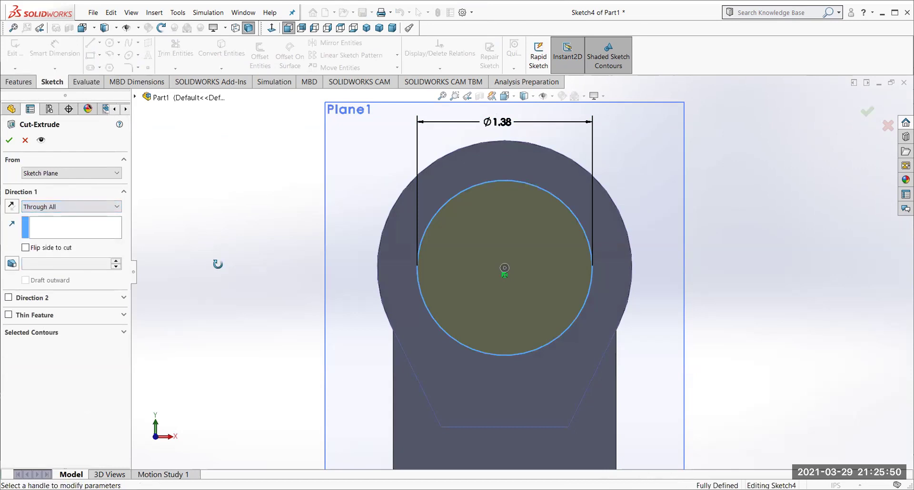
left_click(9, 140)
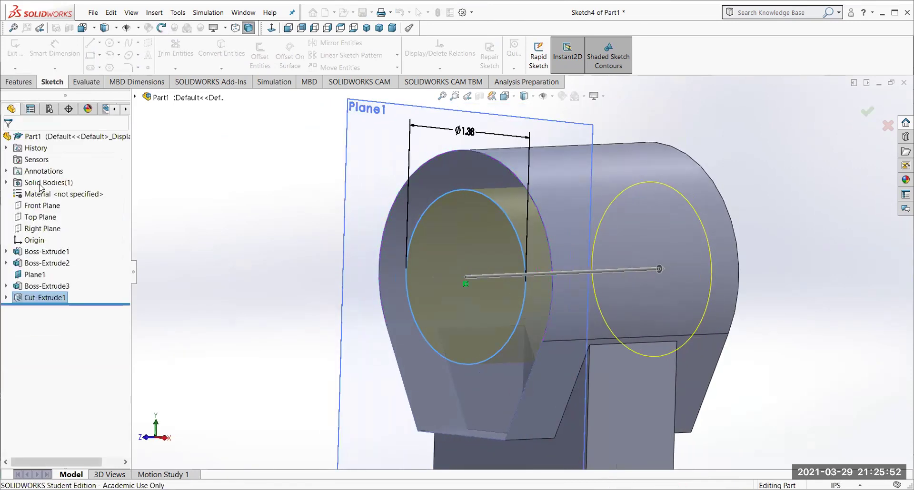
middle_click_drag(223, 274, 376, 336)
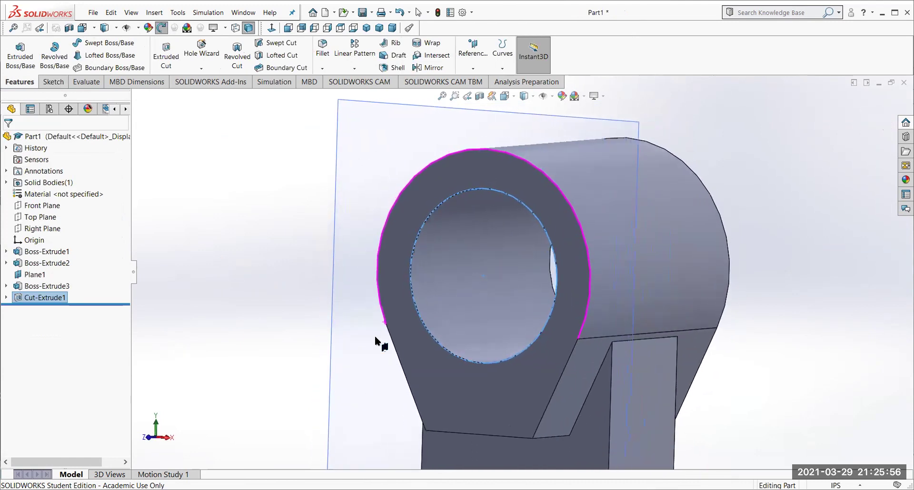
key("Escape")
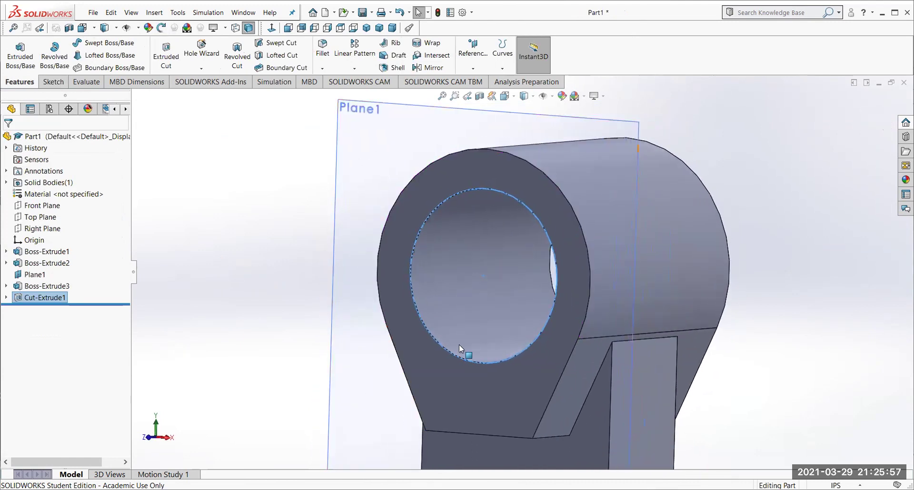
Start a sketch on the upper boss's front face and draw a vertical centerline from the bore's center to below the boss's bottom edge.
left_click(463, 389)
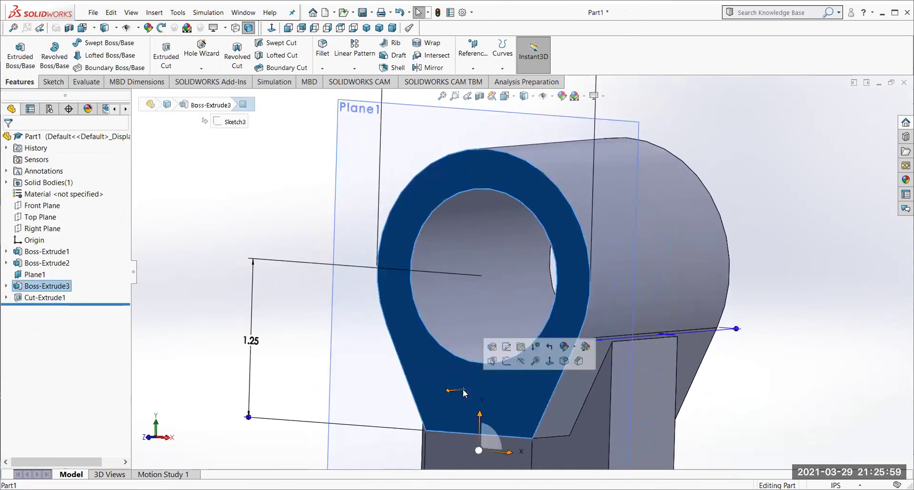
left_click(551, 361)
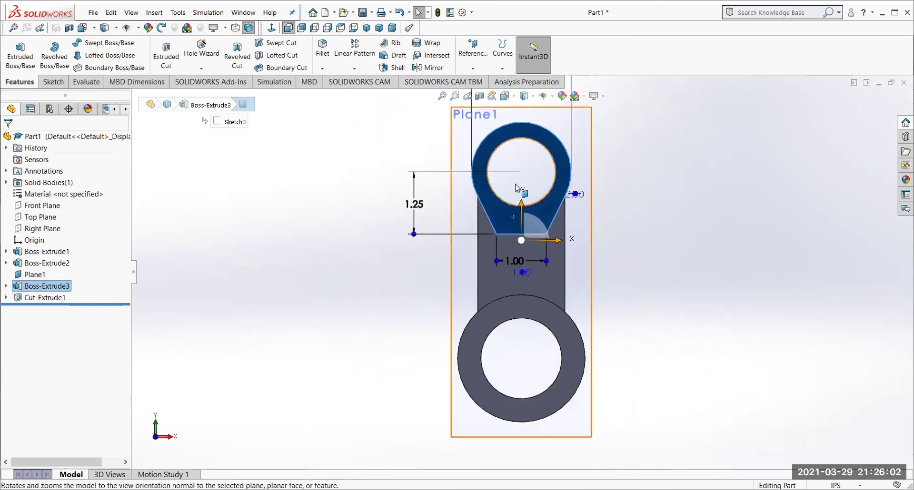
scroll(519, 189, "down", 4)
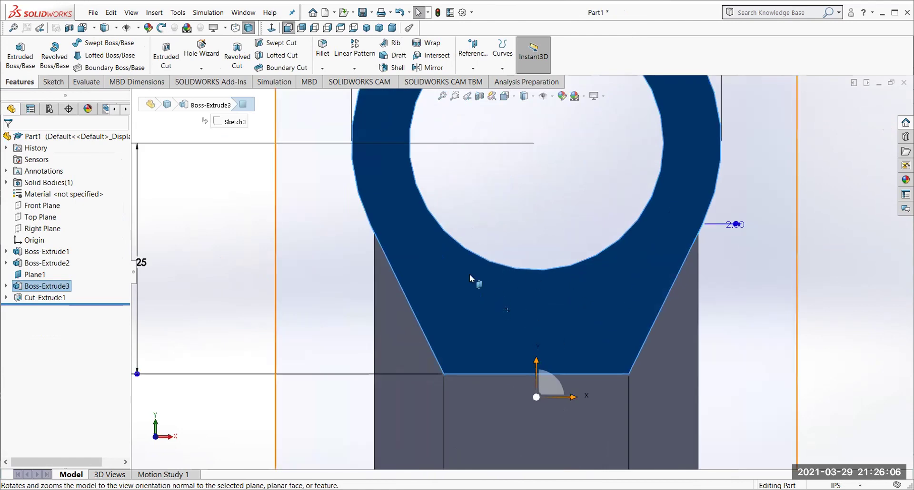
scroll(496, 280, "up", 3)
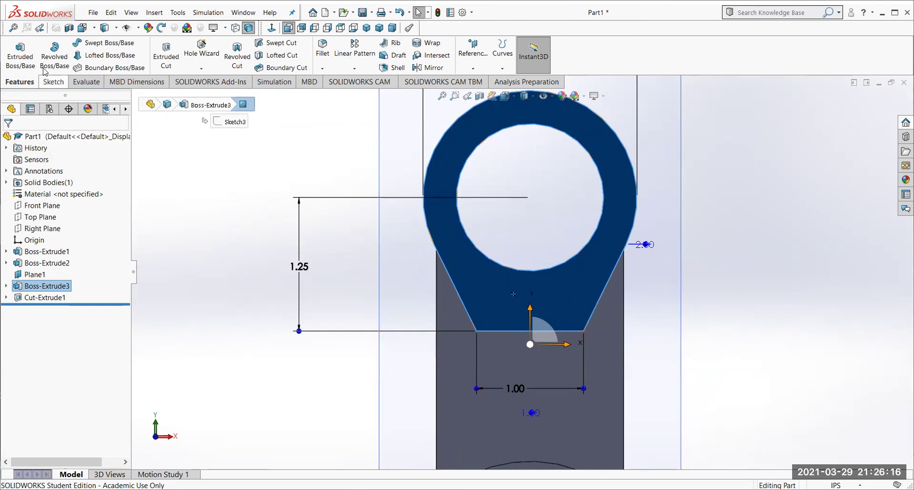
left_click(164, 58)
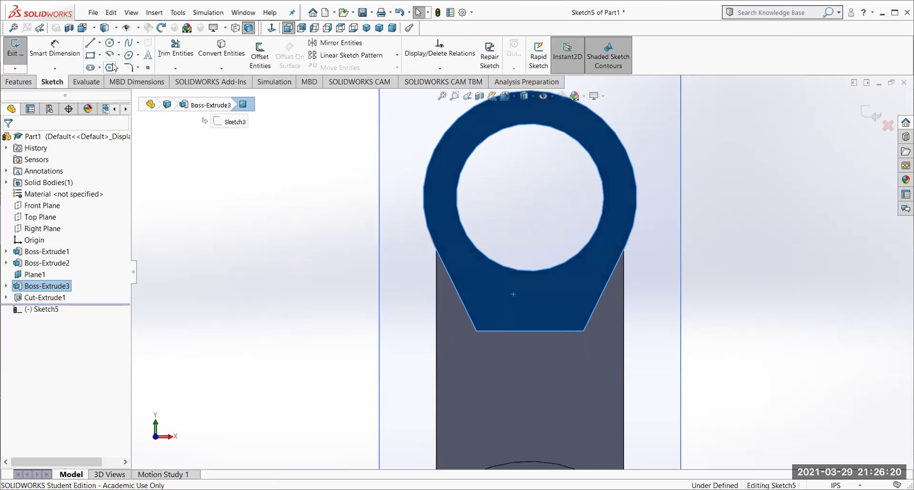
left_click(99, 43)
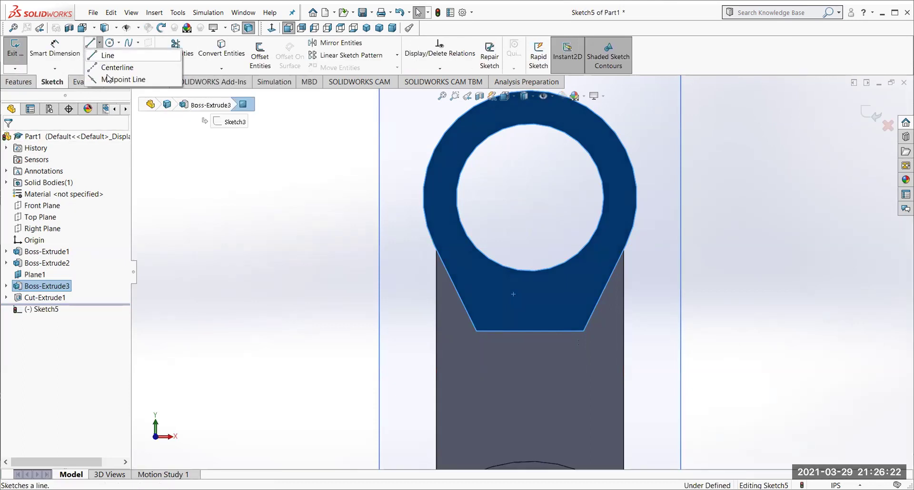
left_click(110, 67)
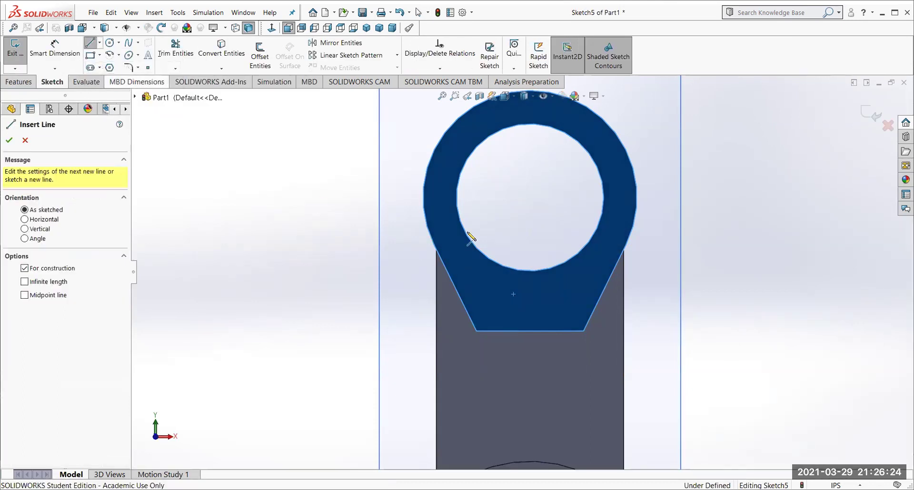
left_click(530, 197)
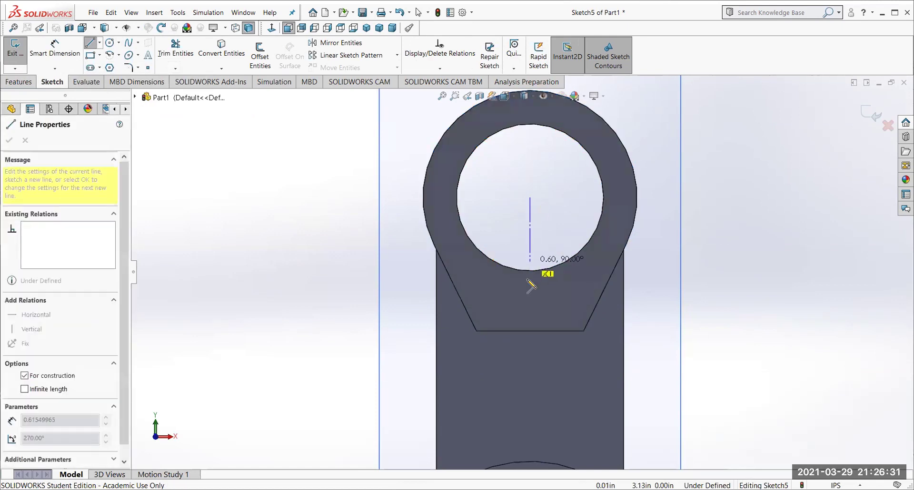
left_click(530, 371)
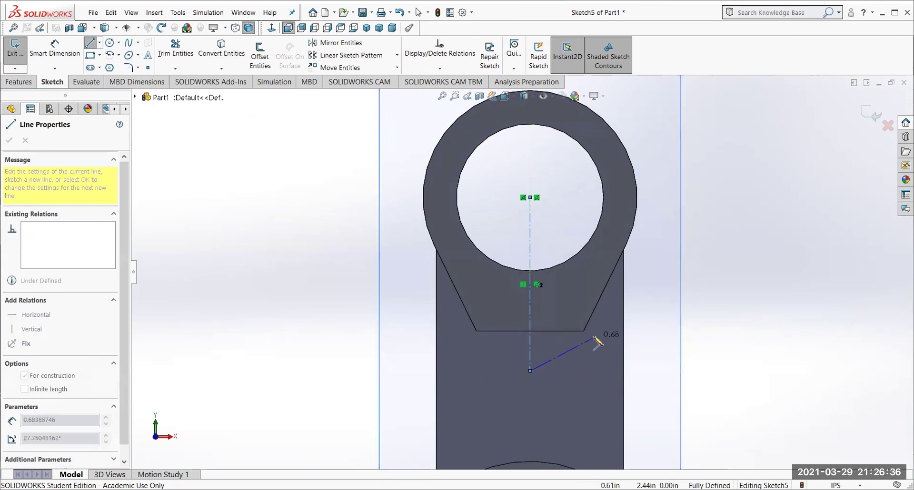
key("Escape")
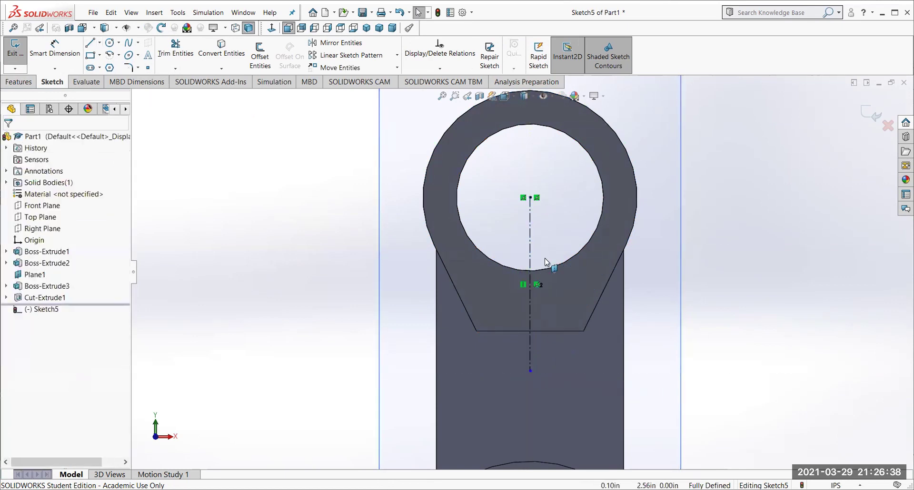
Draw a horizontal line about 0.53 in long across the centerline, just below the bore.
scroll(528, 279, "up", 1)
scroll(523, 275, "down", 2)
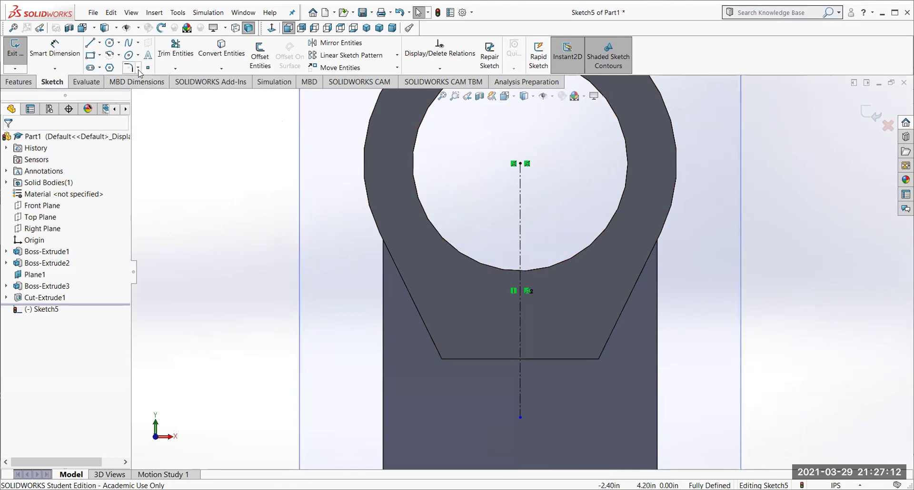
left_click(90, 44)
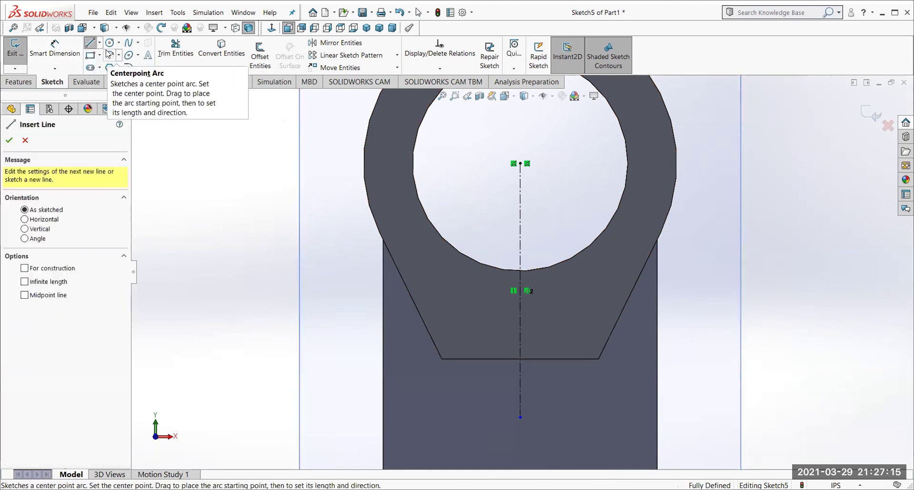
left_click(480, 303)
left_click(562, 303)
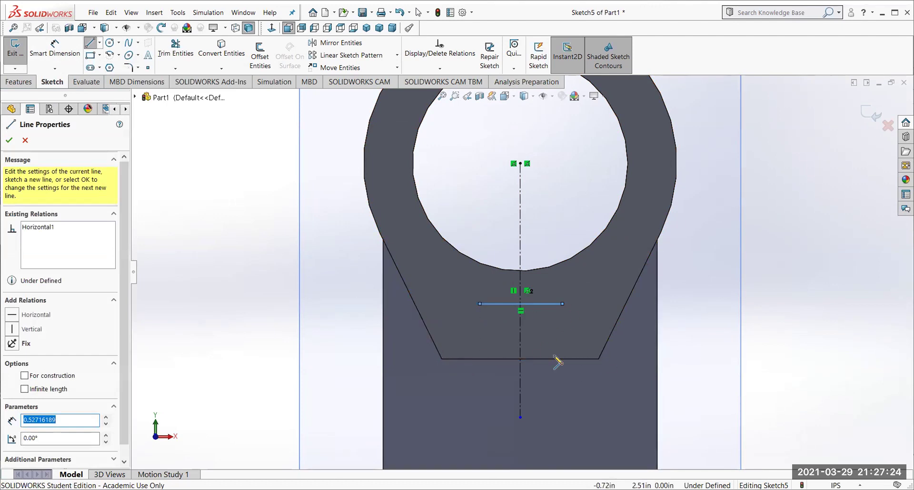
left_click(9, 141)
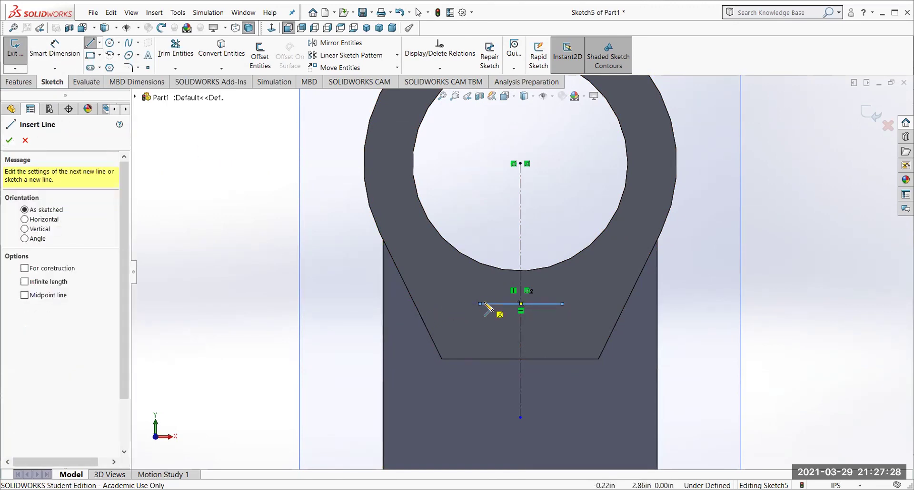
left_click(9, 140)
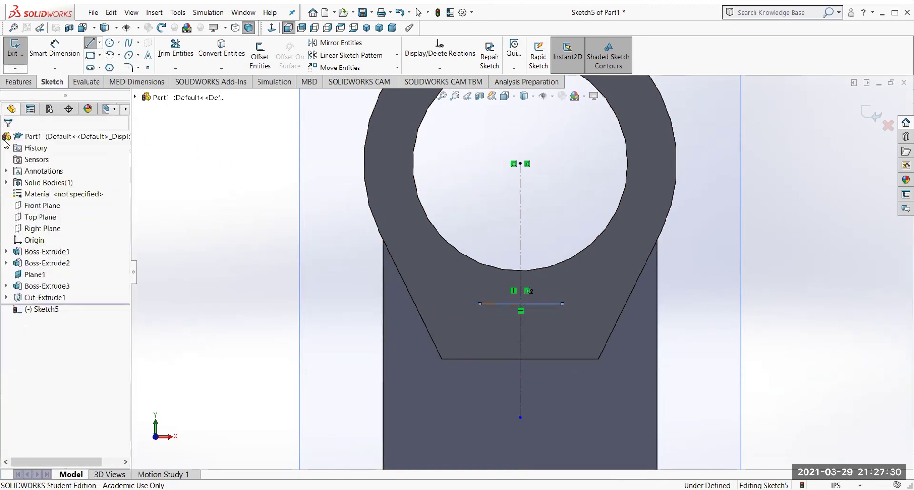
Make the horizontal line's midpoint coincident with the vertical centerline.
scroll(497, 299, "down", 6)
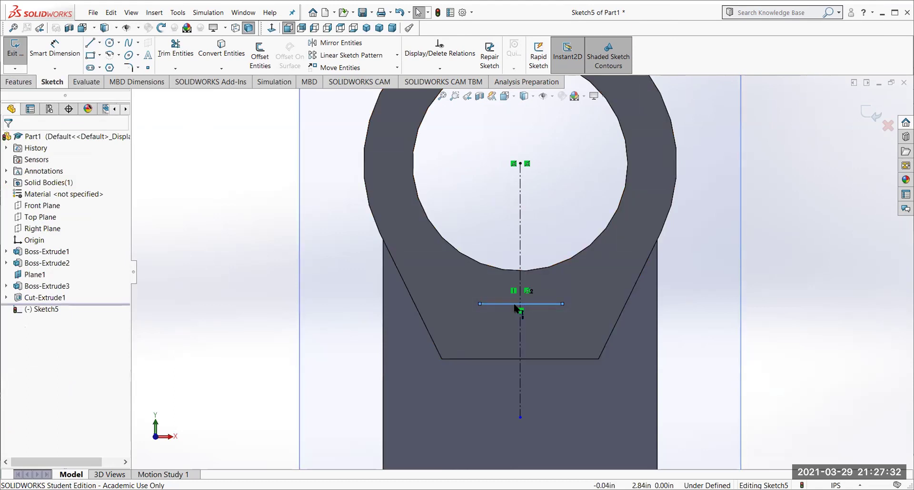
scroll(512, 297, "down", 2)
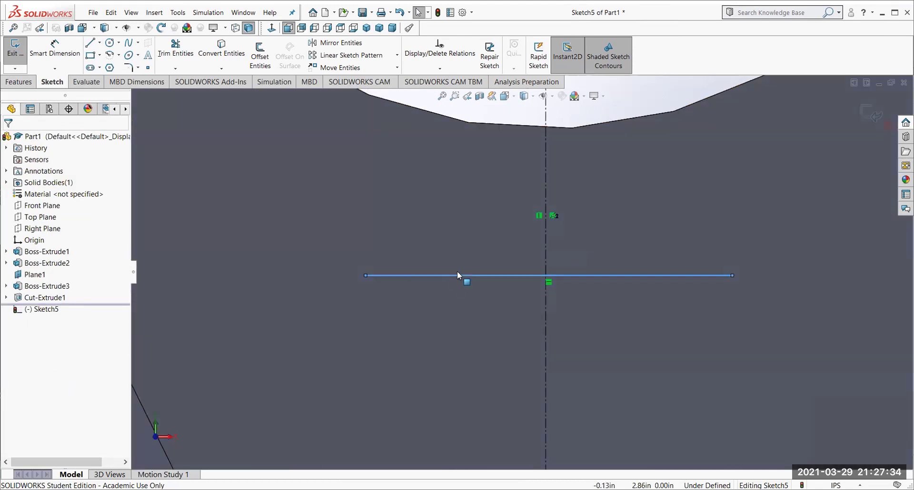
left_click(548, 275)
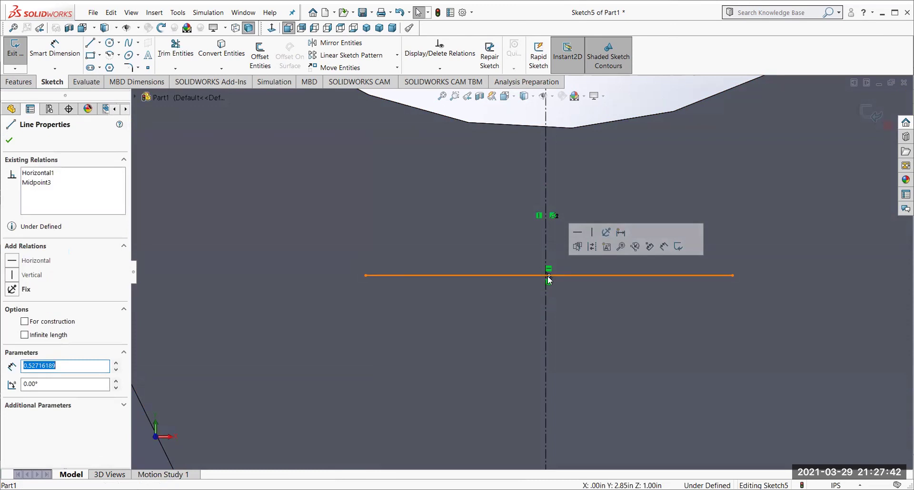
left_click(544, 179, "ctrl")
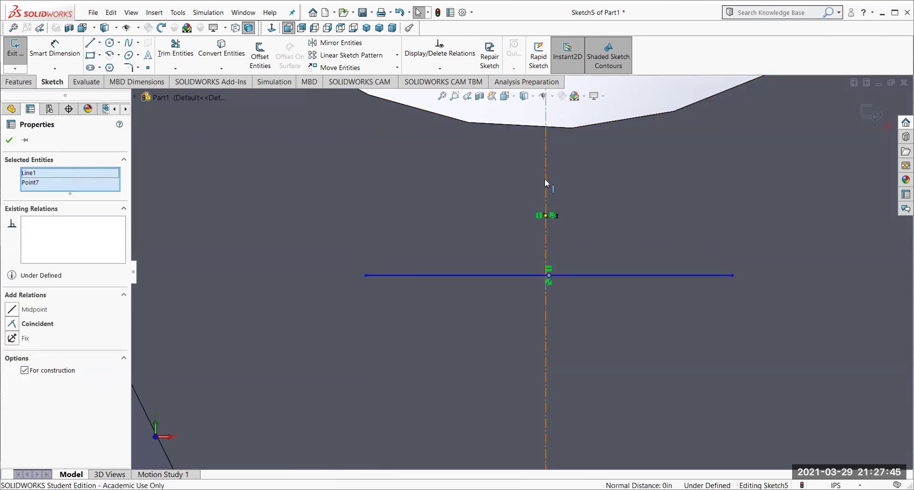
left_click(13, 324)
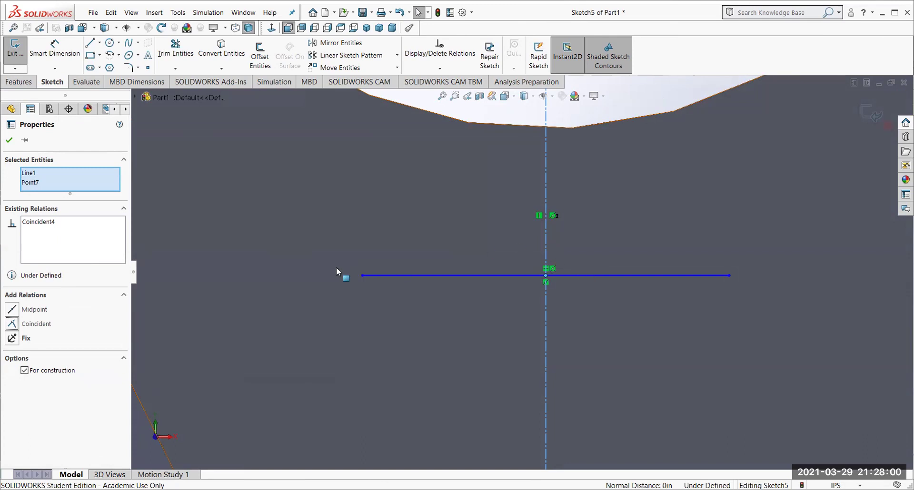
left_click(9, 140)
Dimension the horizontal line's length and set it to 7/16 in.
left_click(54, 48)
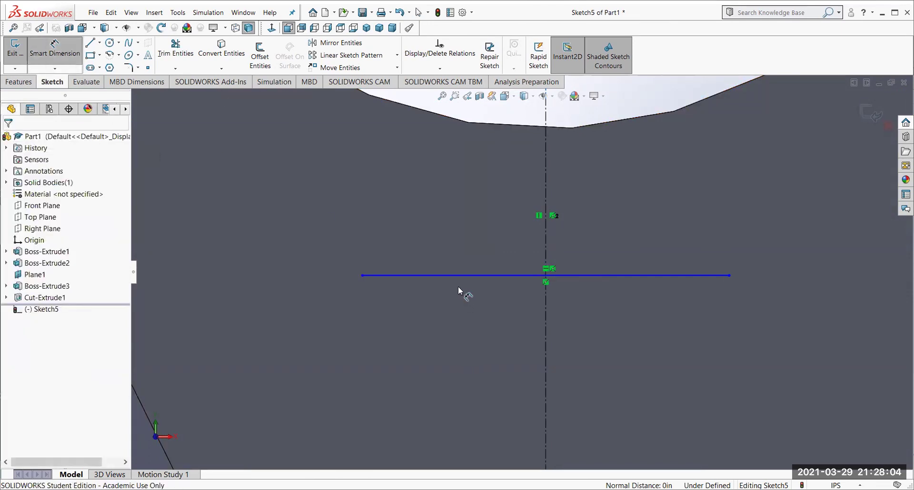
left_click(457, 276)
left_click(528, 363)
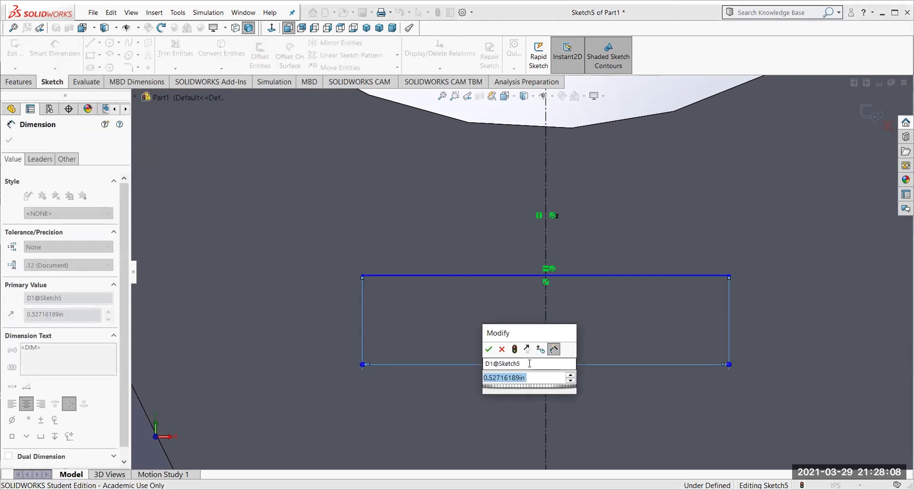
type("7/16")
key("Return")
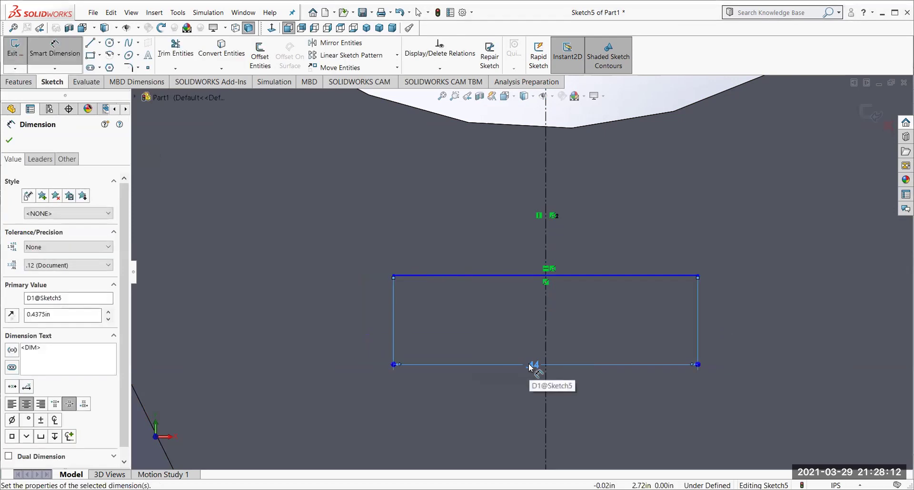
left_click(9, 140)
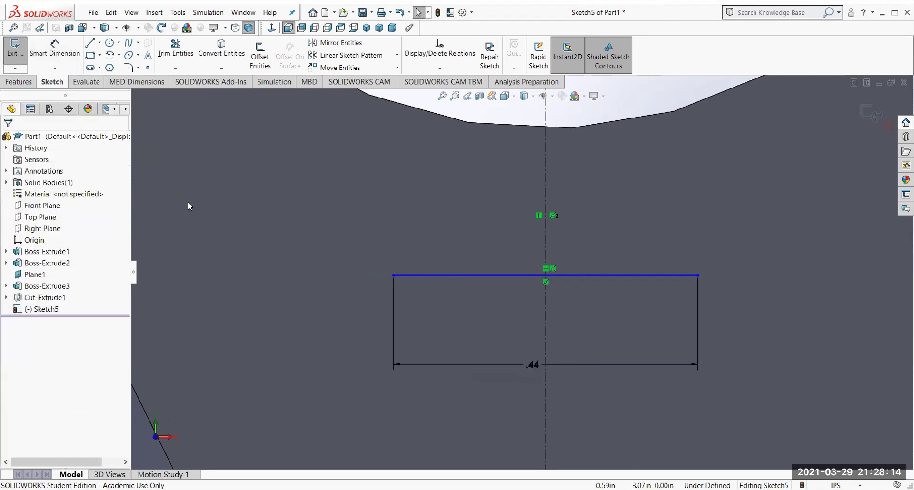
Draw two vertical lines about 0.47 in long from the horizontal line's endpoints up into the bore.
scroll(393, 315, "up", 5)
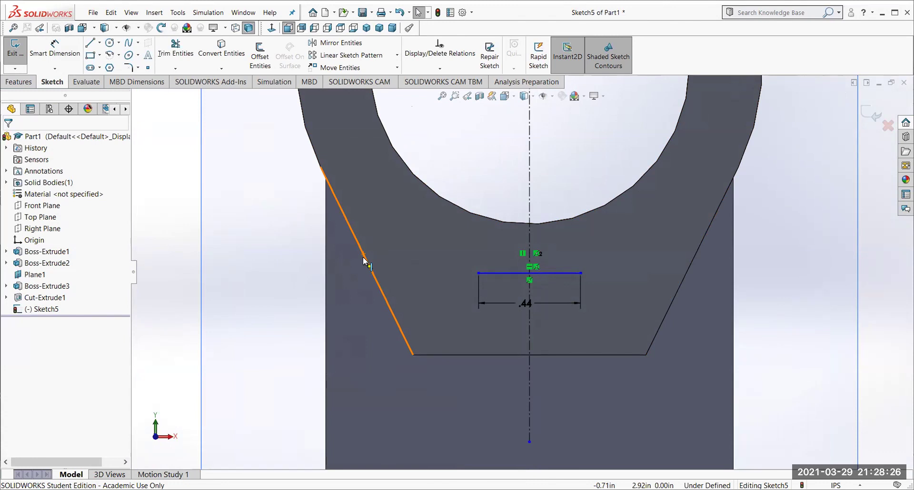
left_click(91, 44)
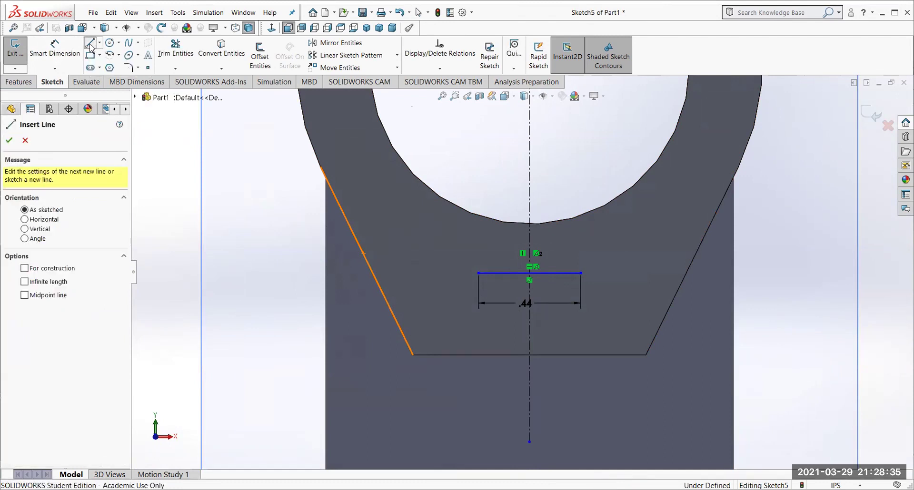
left_click(478, 274)
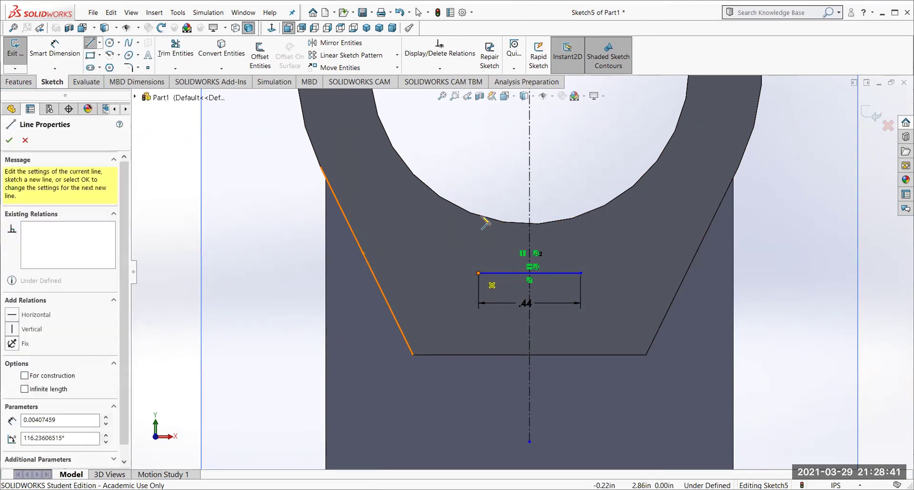
double_click(479, 166)
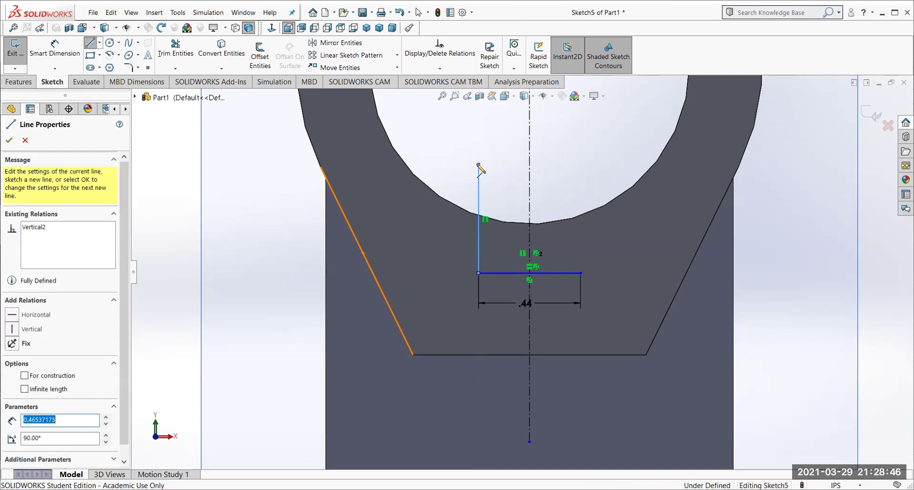
left_click(580, 273)
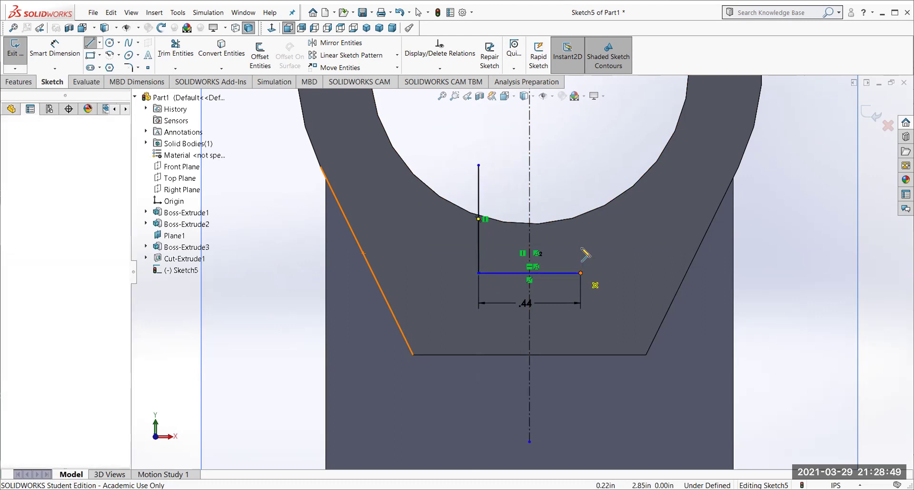
double_click(580, 165)
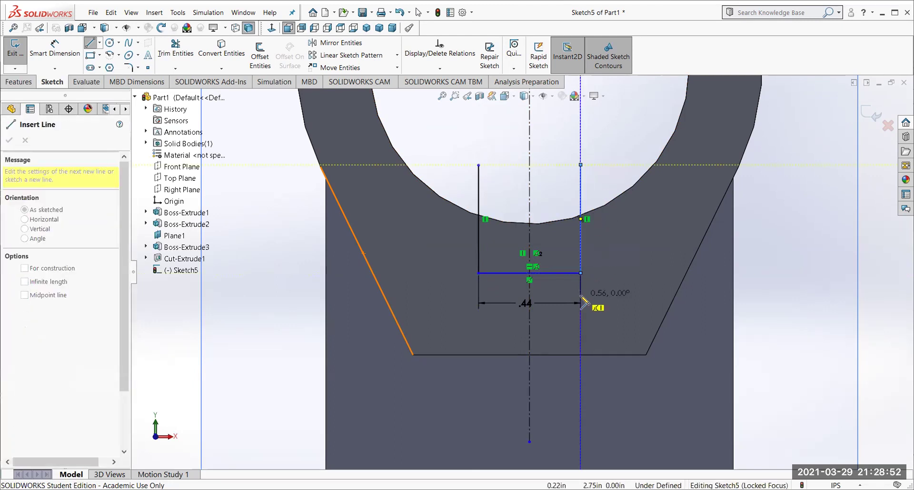
left_click(580, 165)
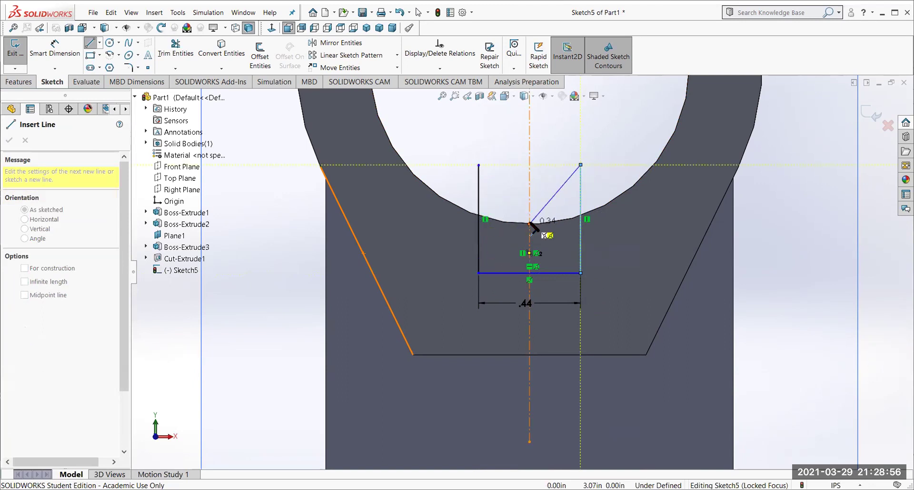
key("Escape")
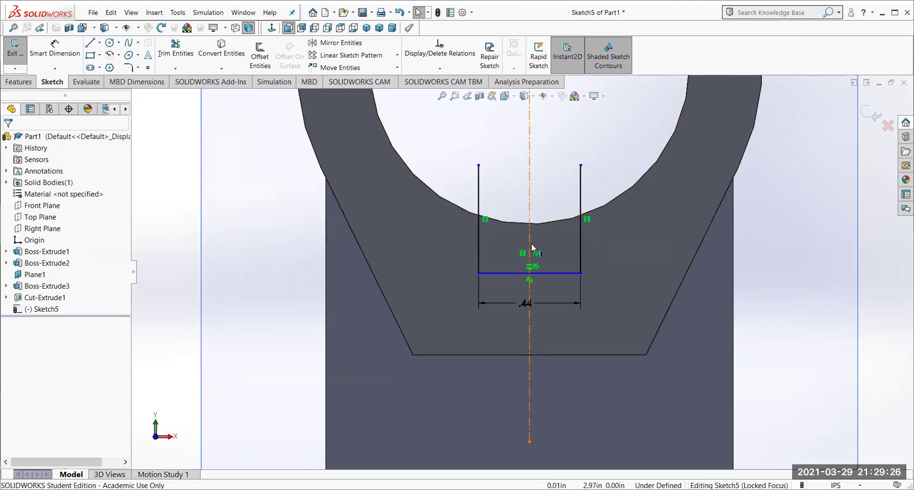
Draw a circle centered on the bore with a 0.6875 in radius, matching the bore's edge.
scroll(531, 244, "up", 5)
scroll(531, 244, "down", 3)
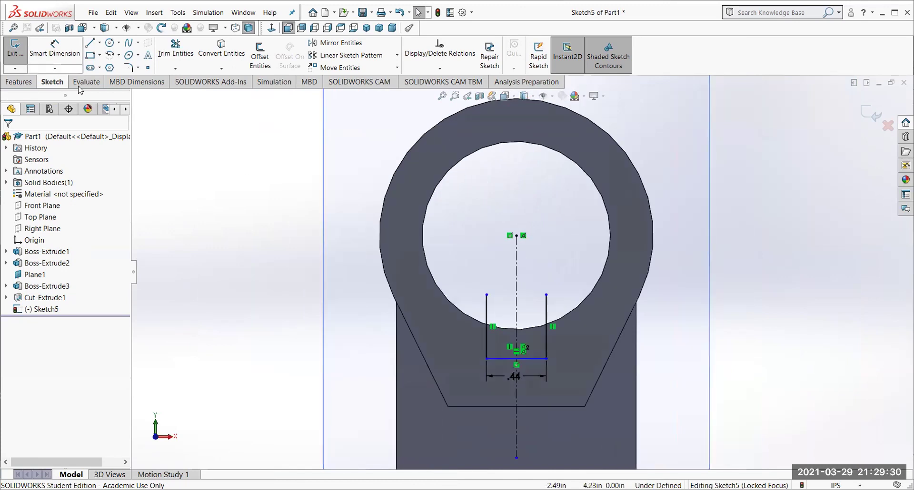
left_click(109, 43)
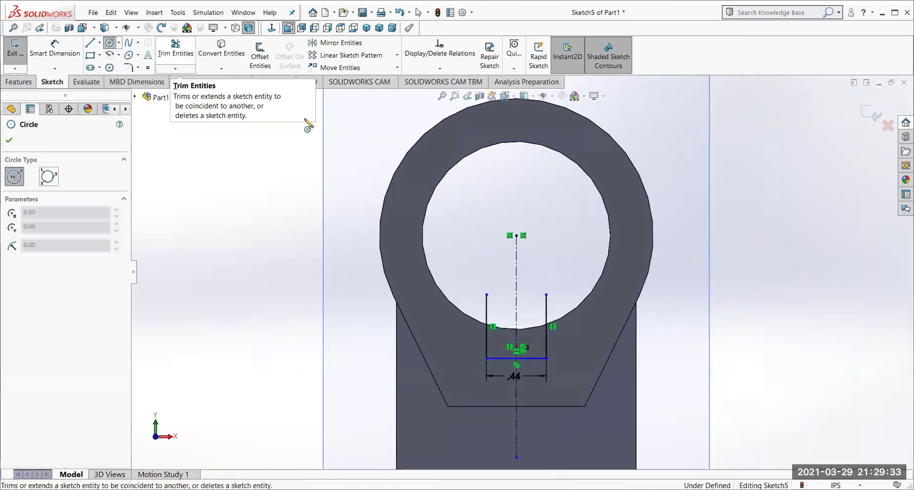
left_click(516, 236)
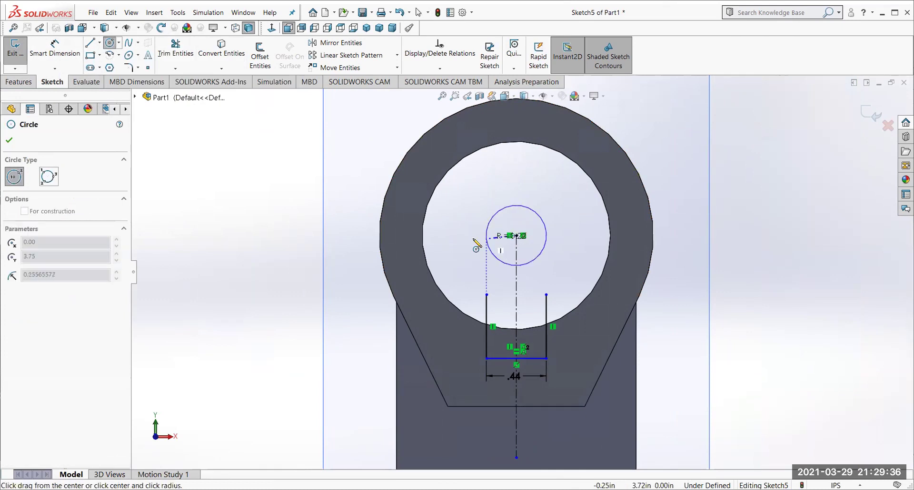
left_click(424, 257)
Trim away the portions of both vertical lines that extend inside the circle.
scroll(522, 322, "up", 3)
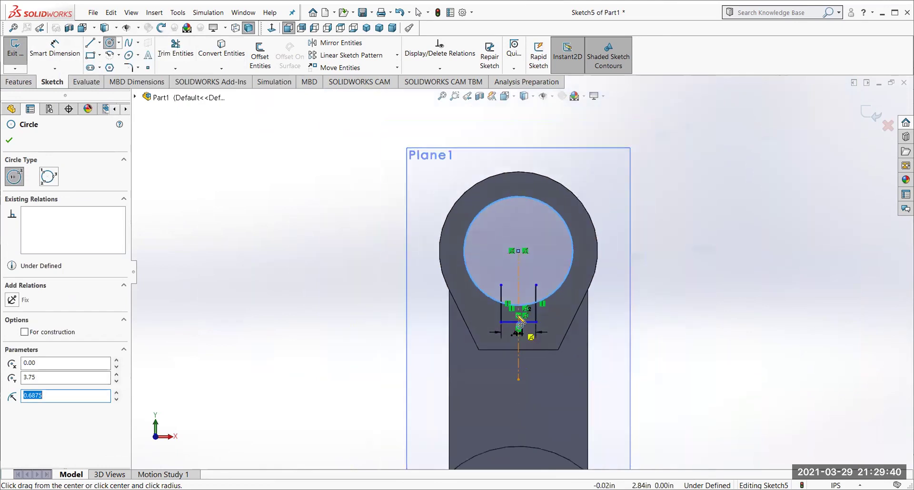
scroll(520, 322, "down", 5)
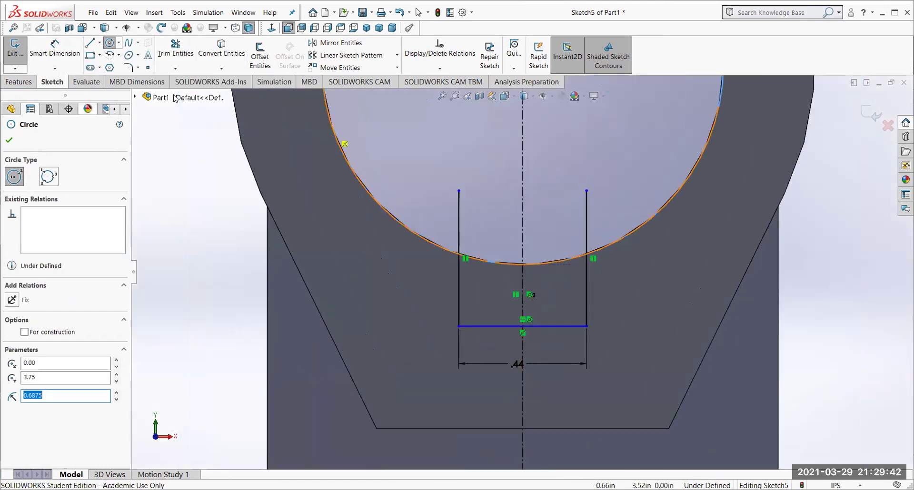
left_click(184, 54)
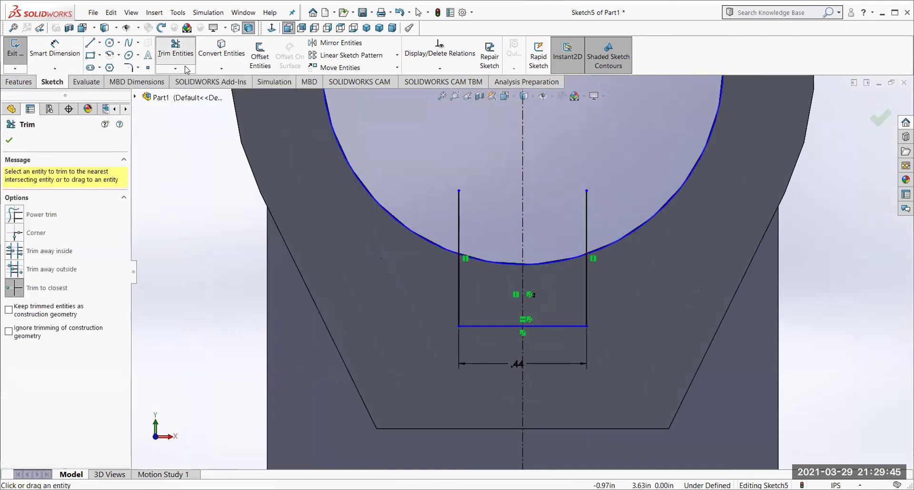
left_click(457, 212)
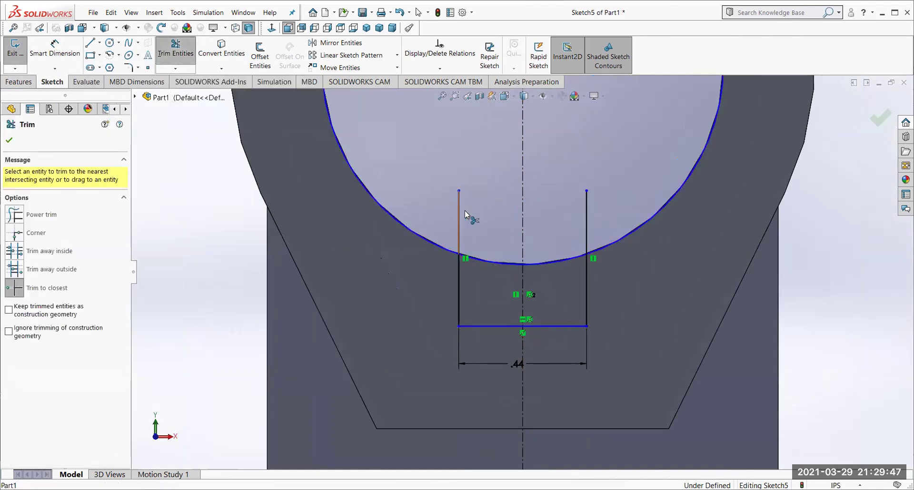
left_click(586, 210)
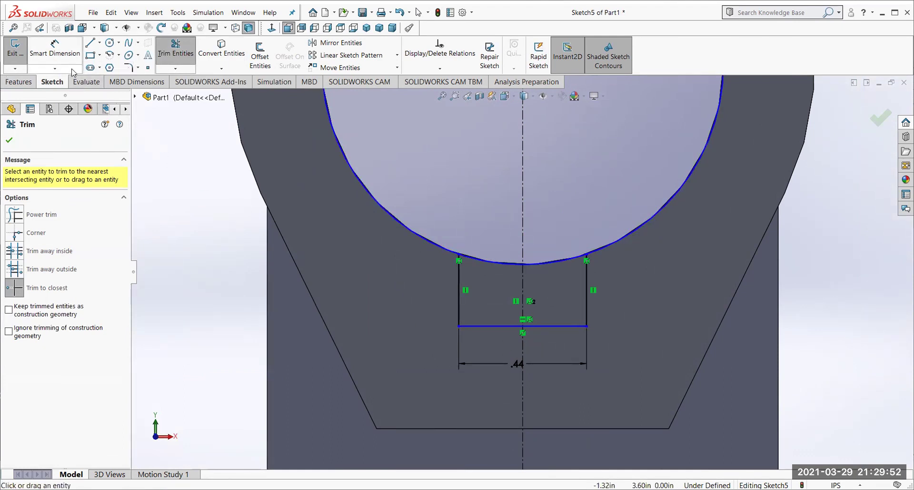
Try a 0.25 in depth dimension between the keyway's bottom line and its left side's upper endpoint, and undo it.
left_click(56, 51)
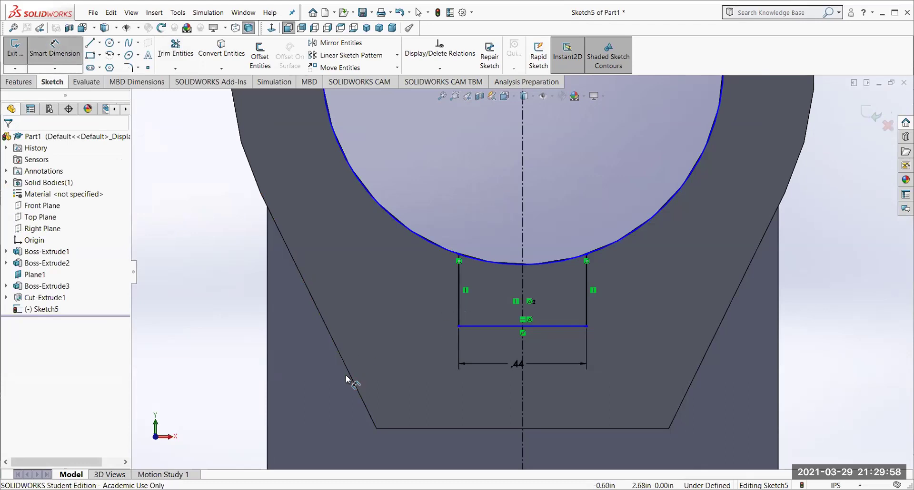
left_click(498, 327)
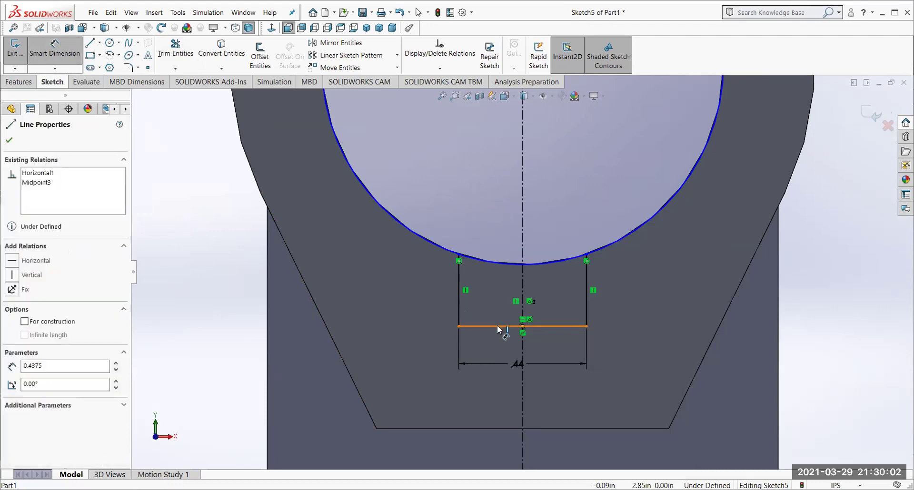
left_click(460, 257)
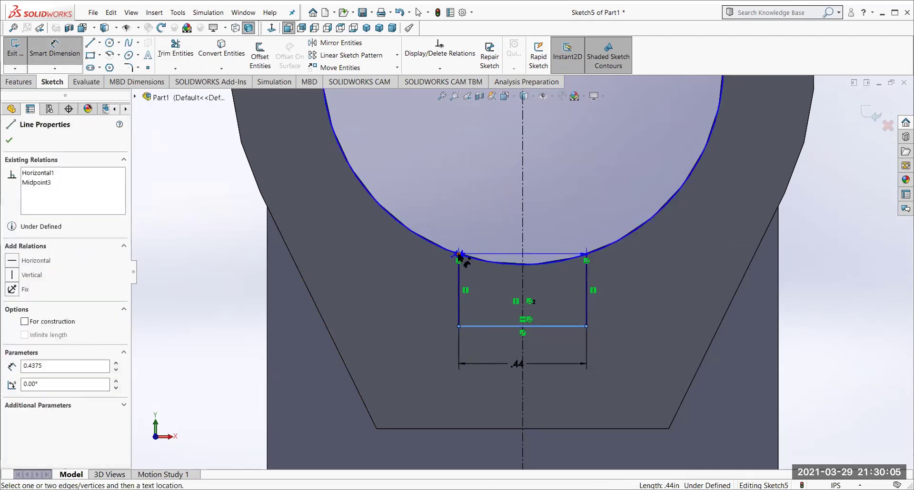
left_click(398, 289)
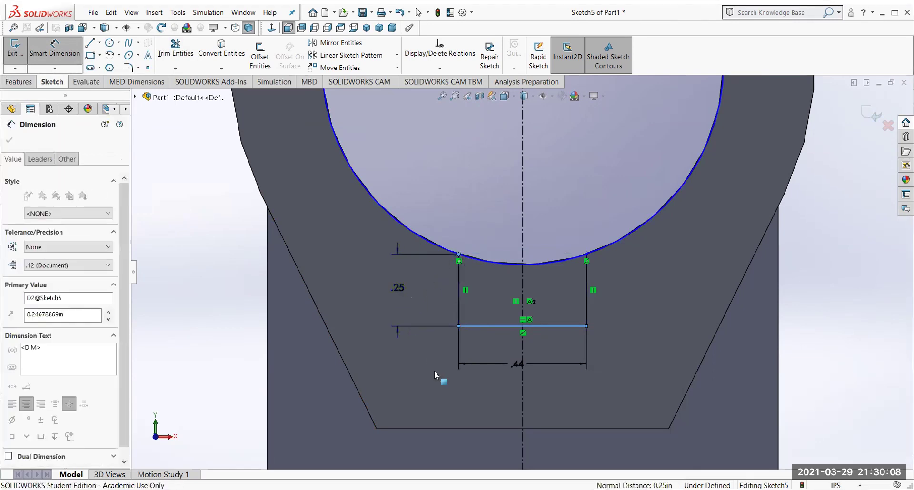
type(".")
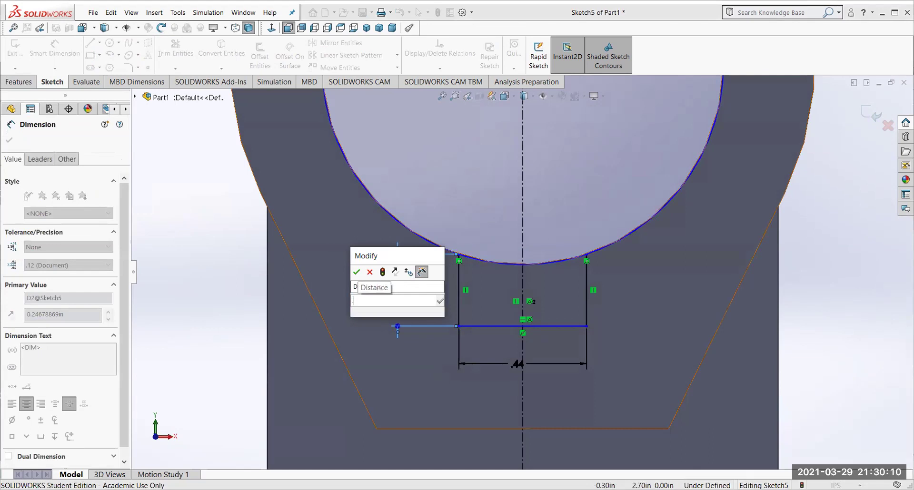
type("25")
key("Return")
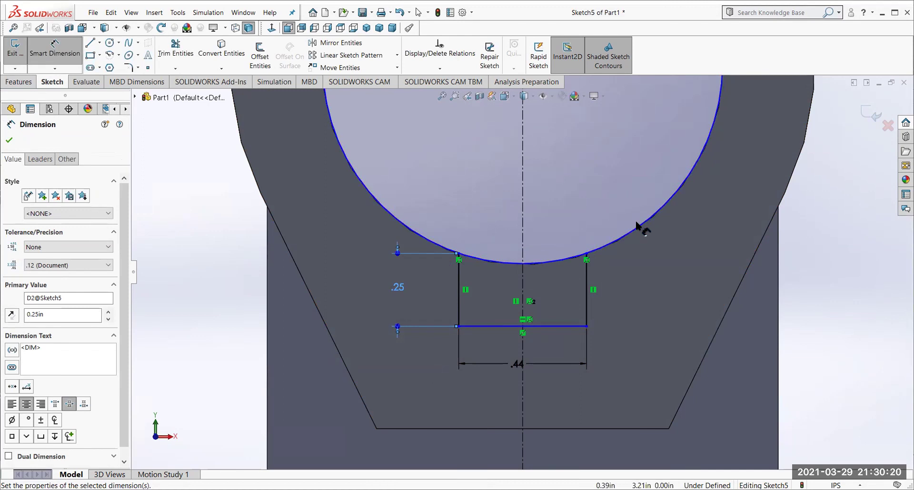
left_click(9, 141)
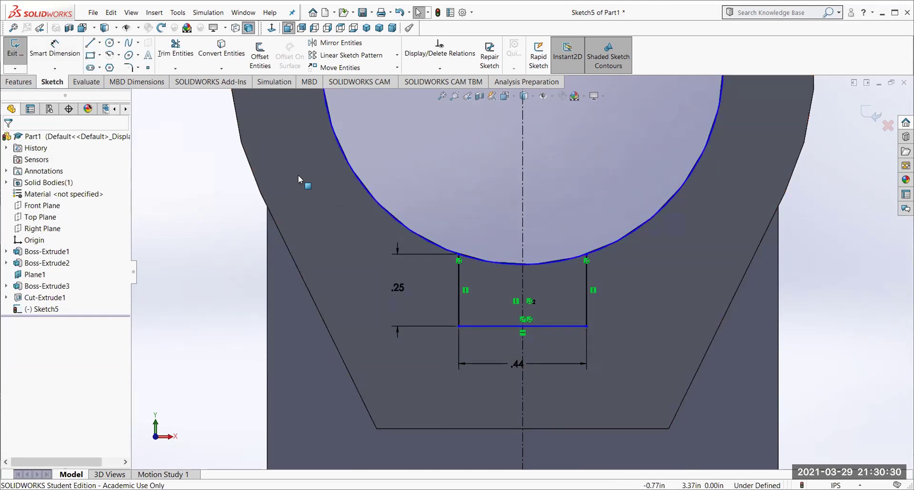
key("ctrl+z")
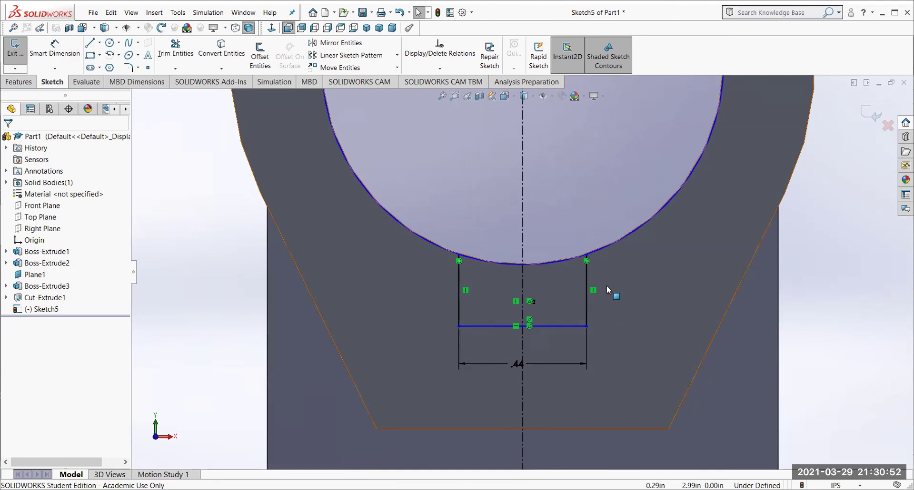
Trim the circle down to the short arc between the keyway's two vertical sides.
scroll(610, 284, "up", 4)
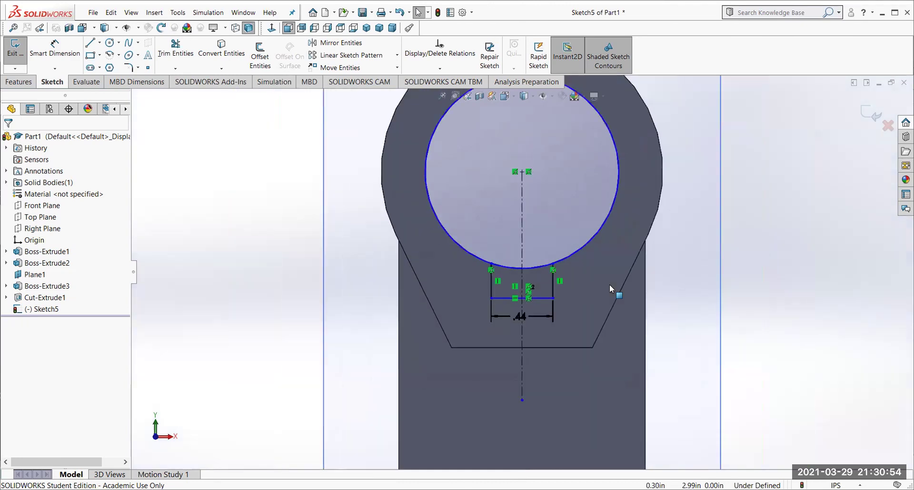
scroll(596, 241, "down", 2)
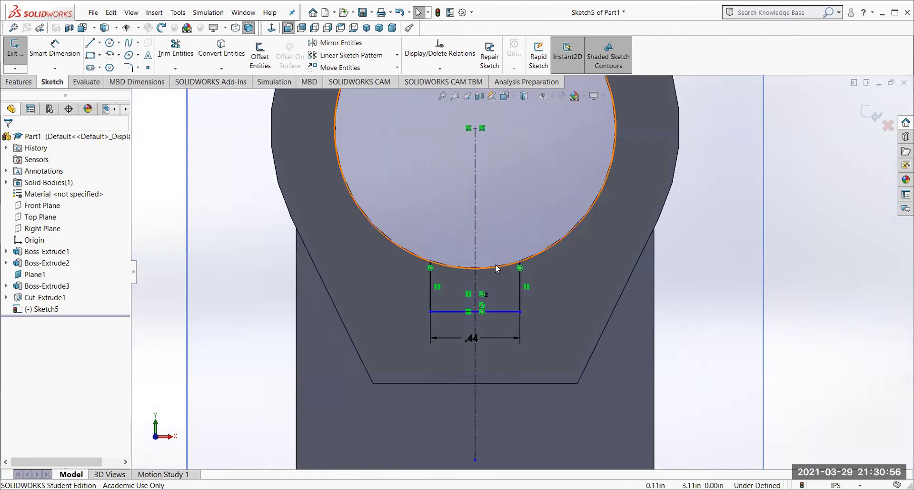
left_click(372, 229)
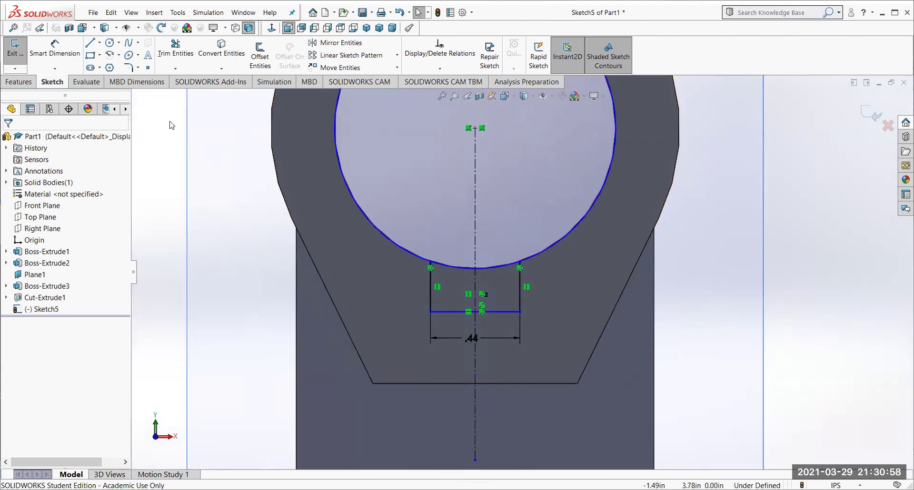
left_click(175, 48)
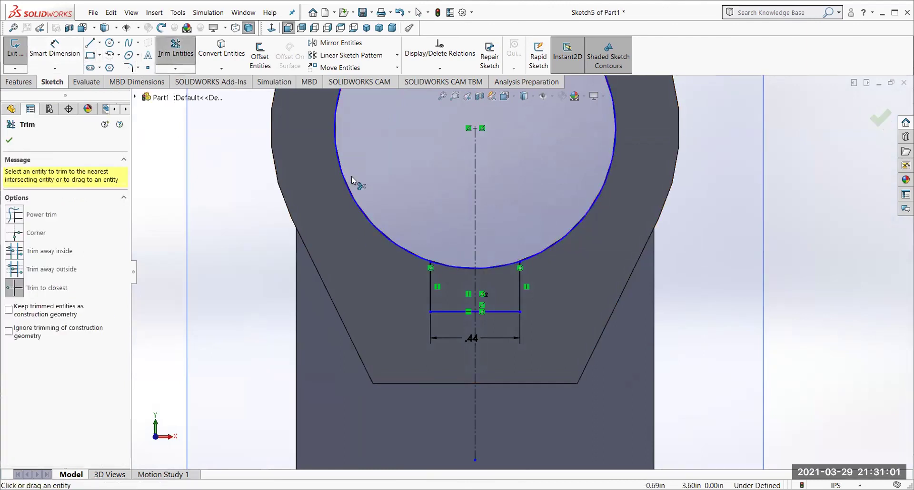
left_click(358, 208)
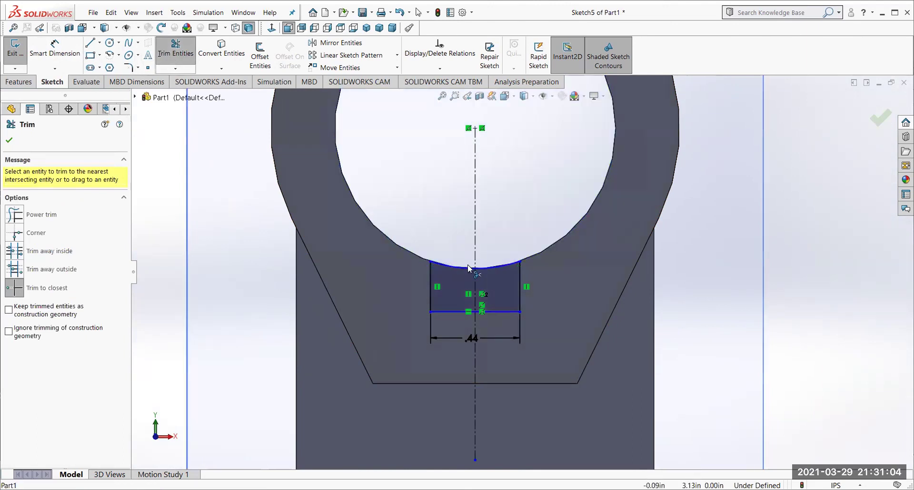
Try a 0.25 in length dimension on the keyway's left vertical side, and undo it.
scroll(521, 247, "up", 2)
scroll(504, 228, "down", 5)
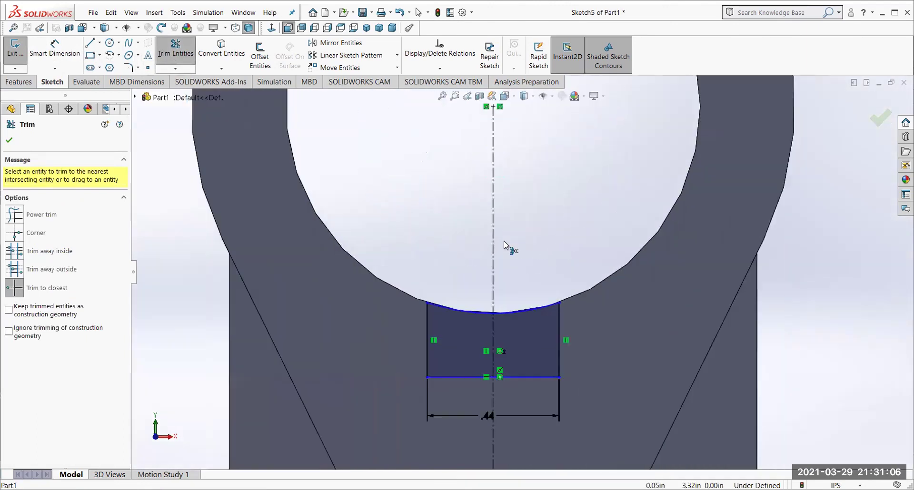
scroll(510, 325, "up", 1)
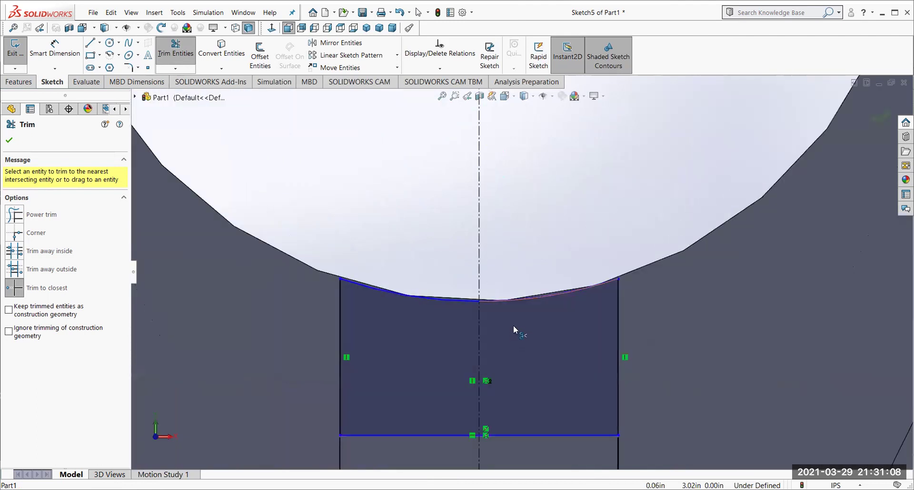
scroll(513, 324, "up", 1)
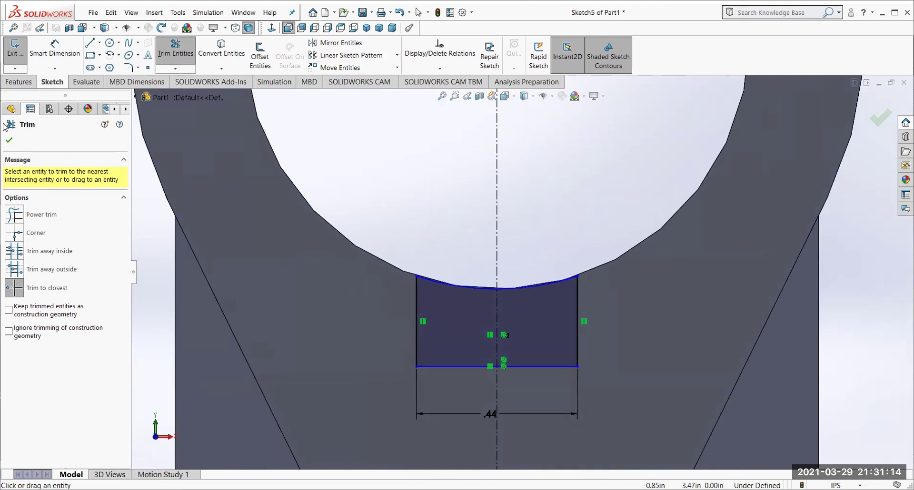
left_click(54, 50)
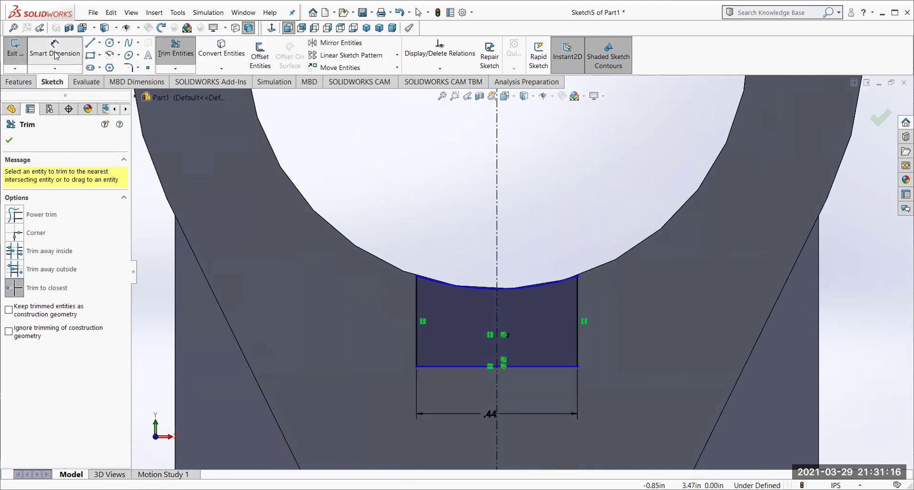
left_click(415, 305)
left_click(349, 318)
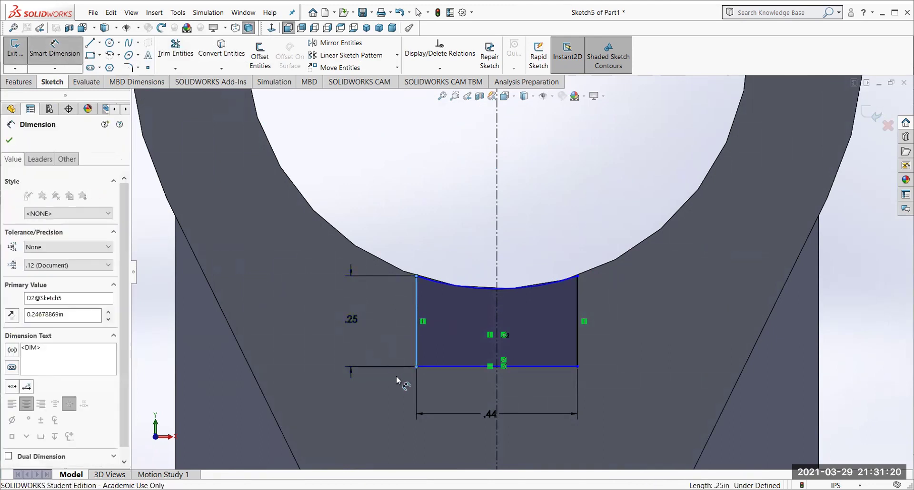
type(".")
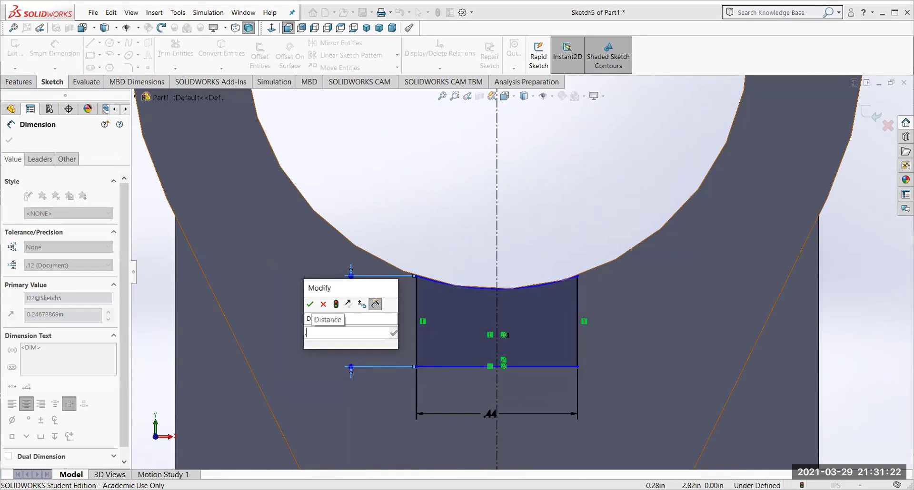
type("25")
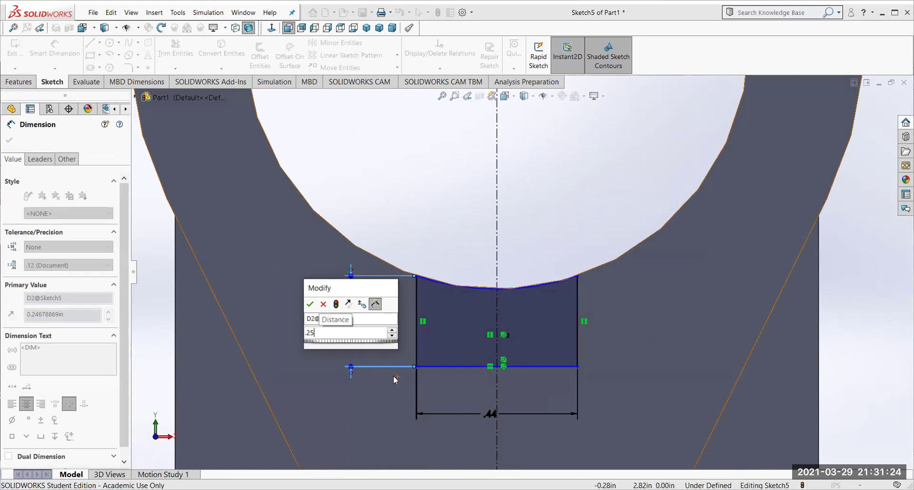
key("Return")
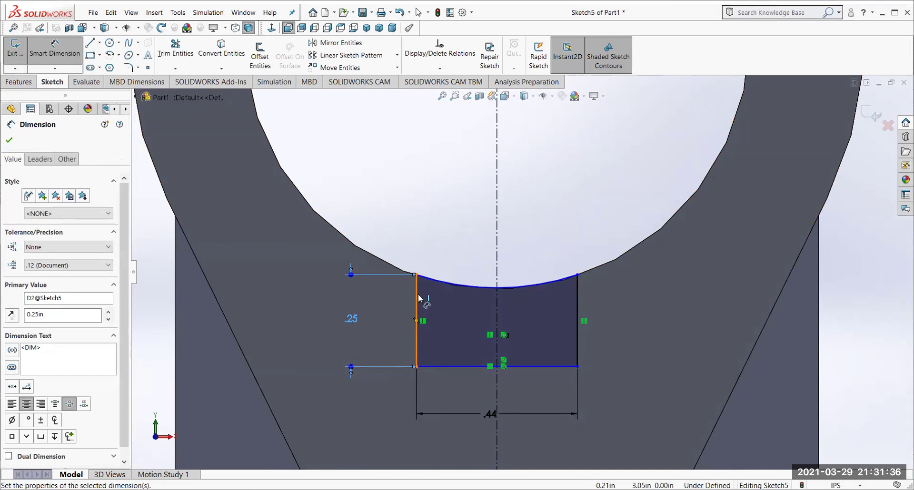
key("Escape")
key("ctrl+z")
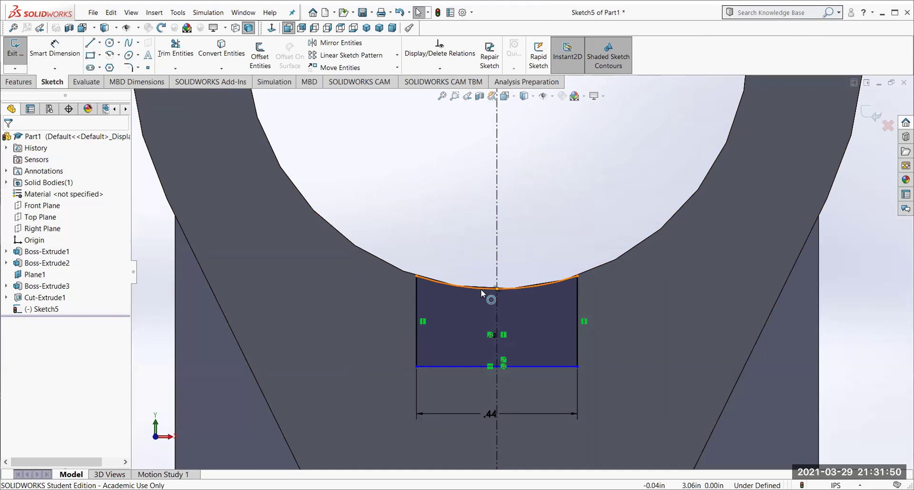
Trim away the centerline portion inside the bore, from the bore's center down to the keyway's arc.
scroll(527, 305, "up", 3)
scroll(526, 304, "down", 2)
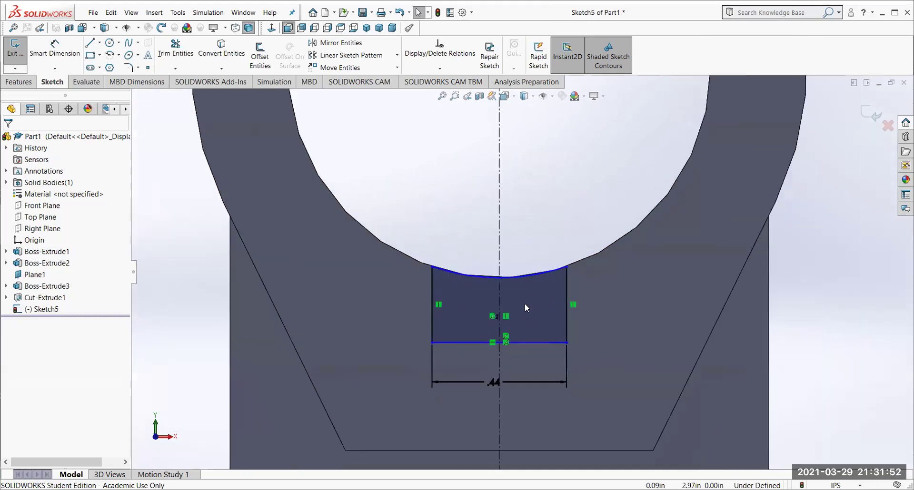
scroll(524, 300, "down", 4)
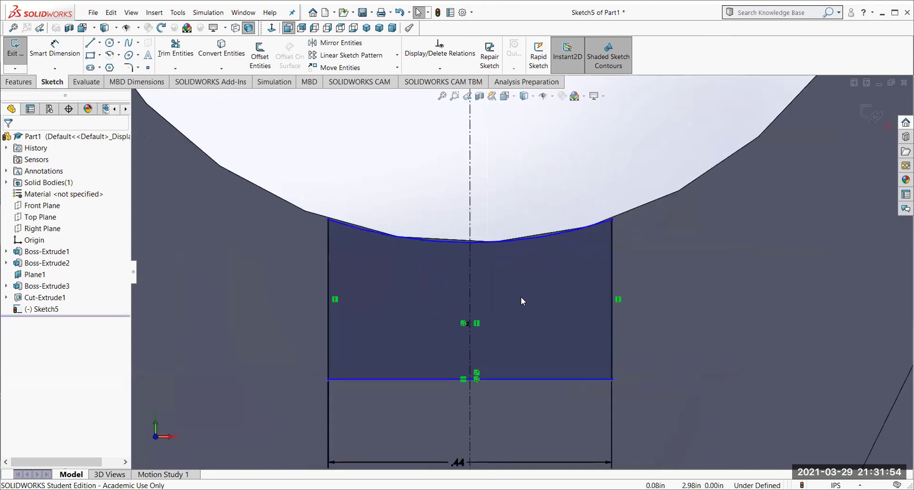
scroll(477, 158, "up", 6)
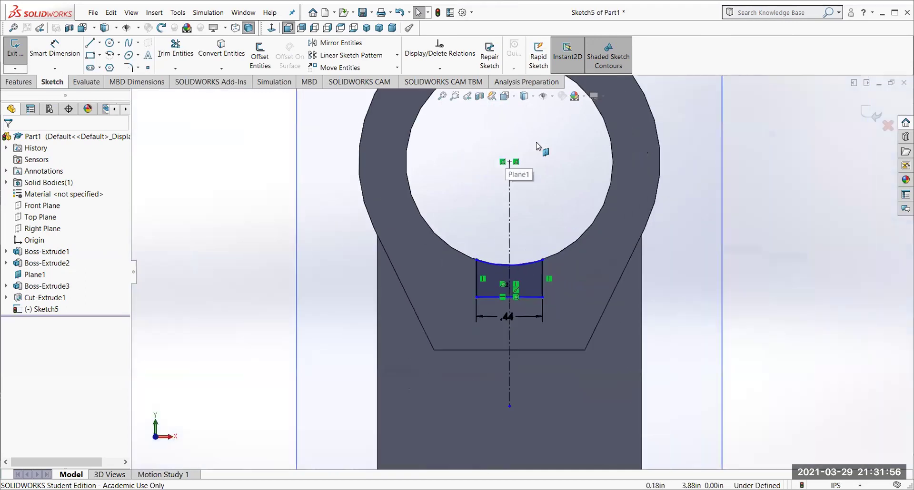
scroll(535, 141, "down", 2)
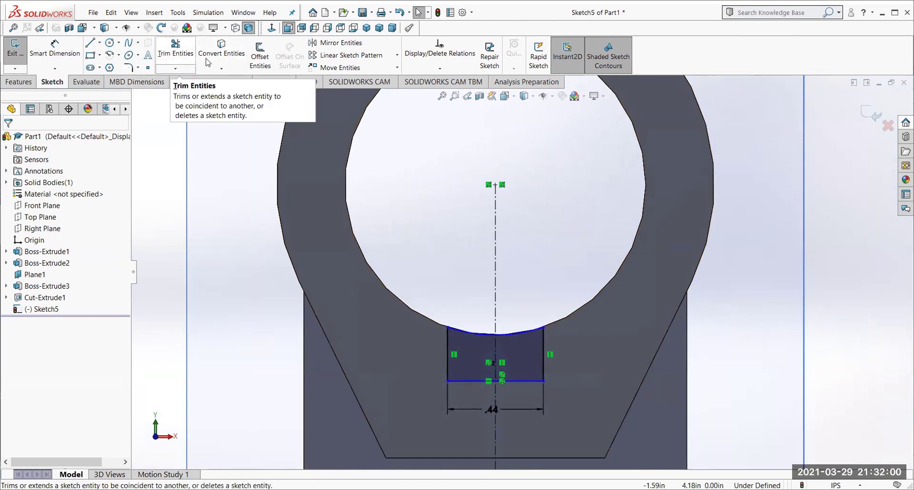
left_click(175, 48)
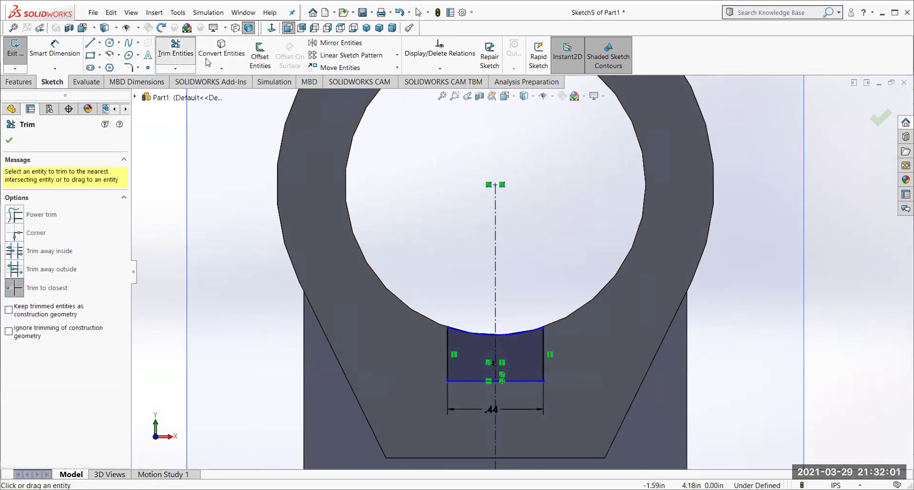
left_click(493, 252)
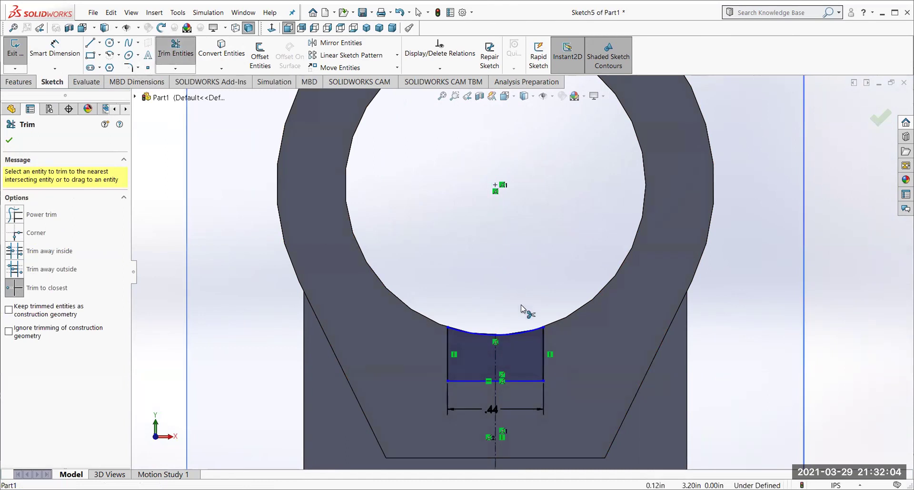
scroll(521, 304, "up", 3)
scroll(511, 289, "down", 6)
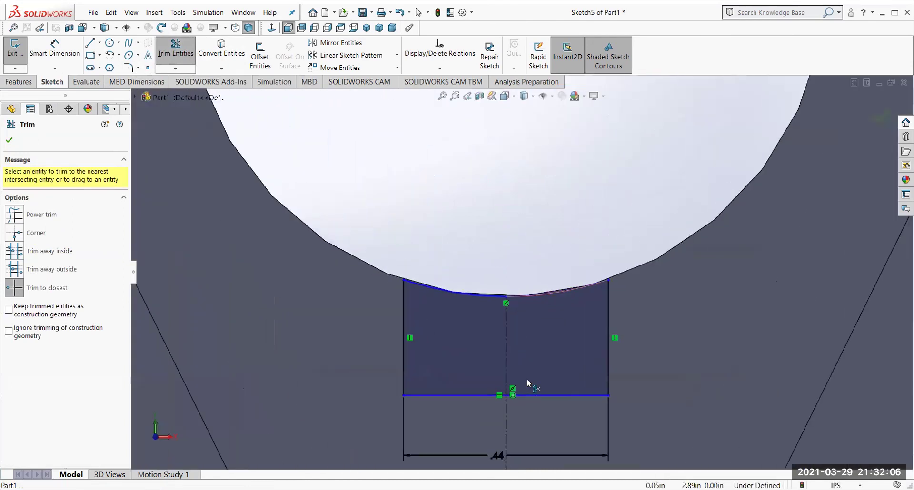
scroll(526, 379, "down", 3)
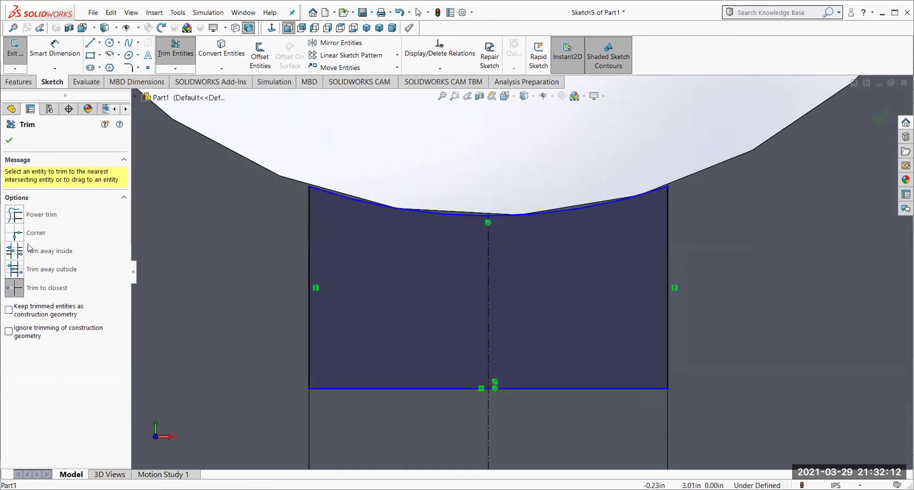
left_click(8, 139)
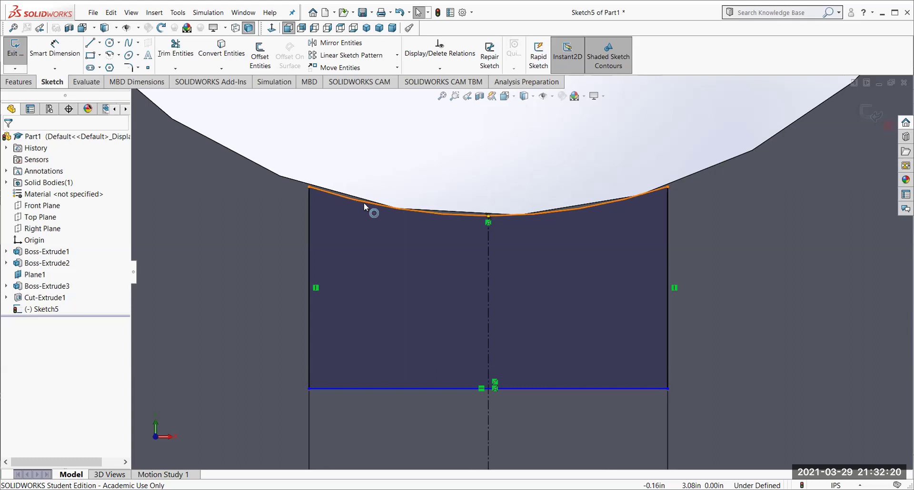
Inspect the existing relations and coordinates of the centerline's upper endpoint on the keyway's arc.
left_click(488, 214)
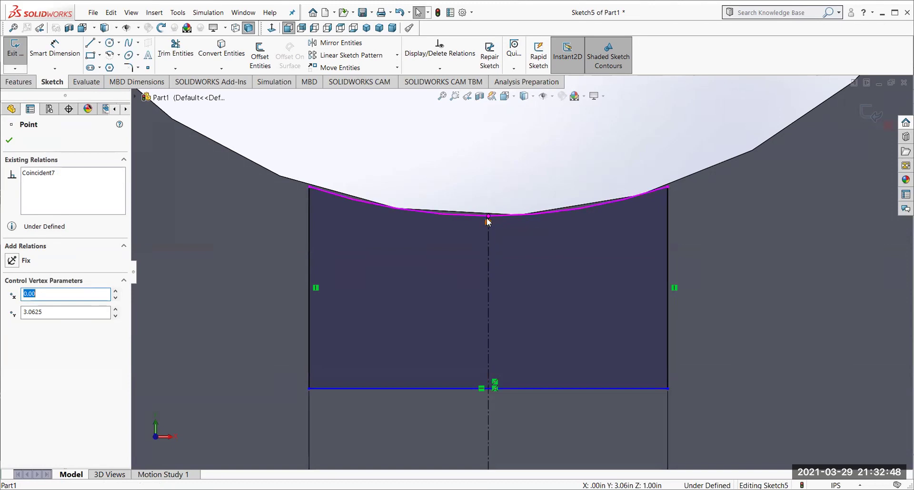
key("Escape")
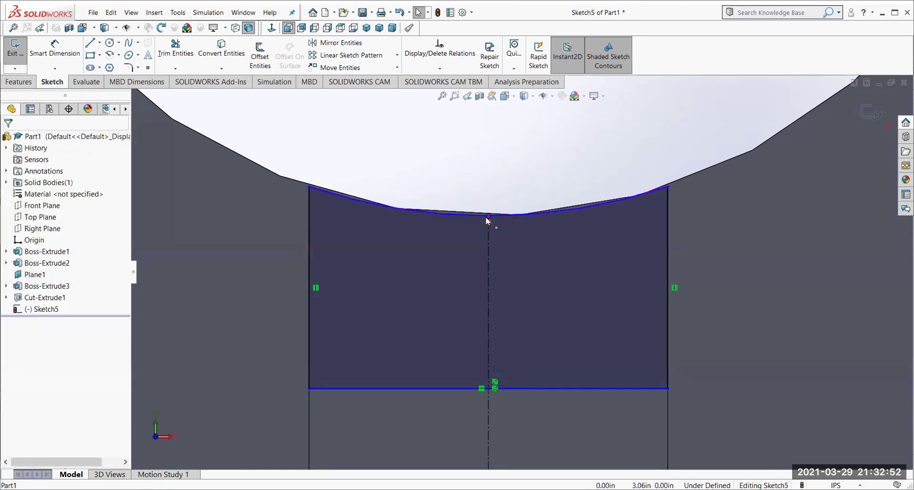
left_click(488, 217)
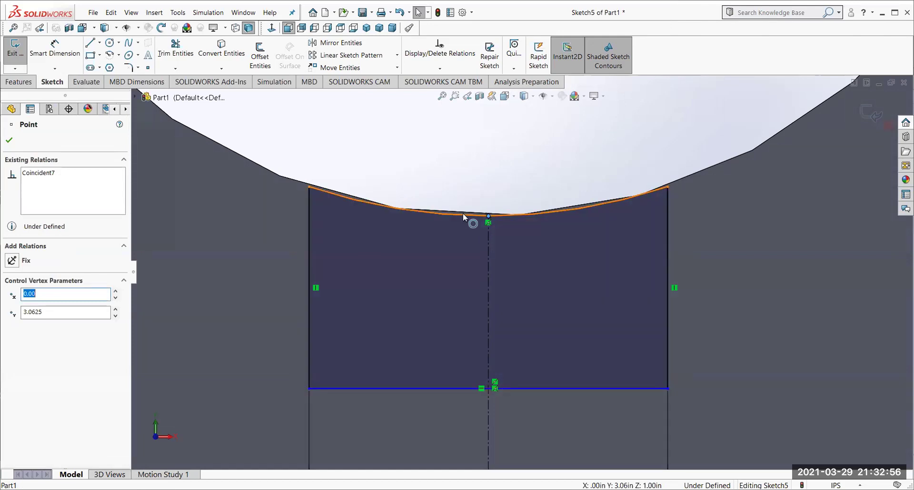
left_click(488, 215)
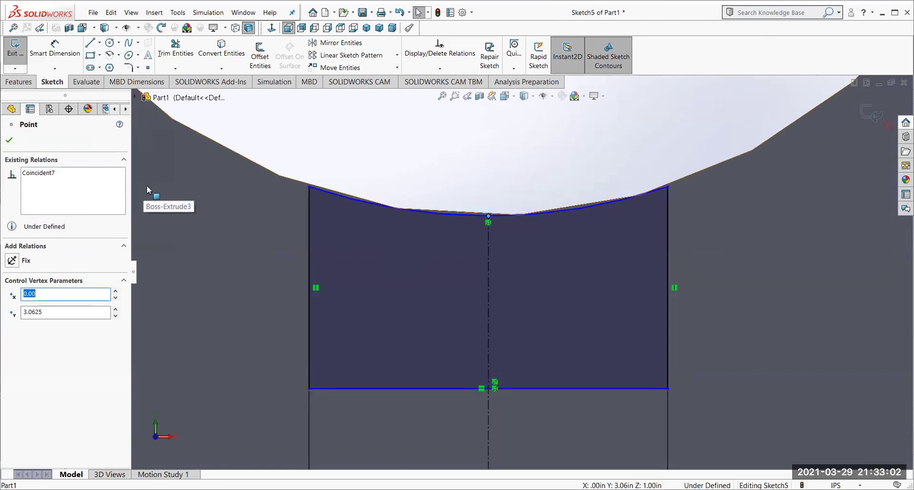
key("Escape")
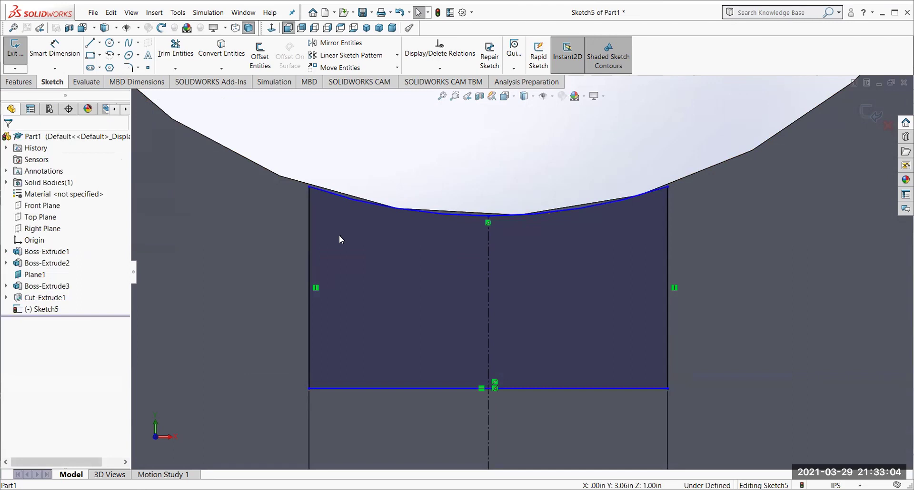
scroll(619, 314, "down", 2)
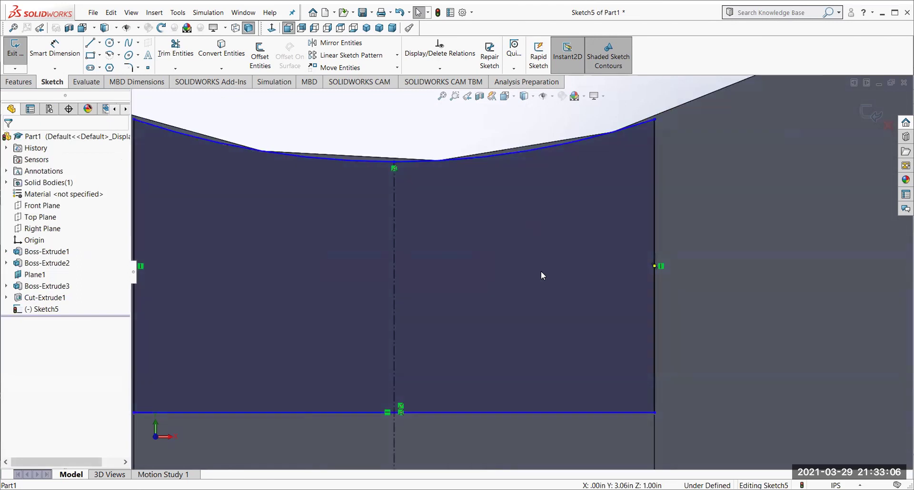
scroll(540, 270, "up", 3)
scroll(369, 185, "up", 4)
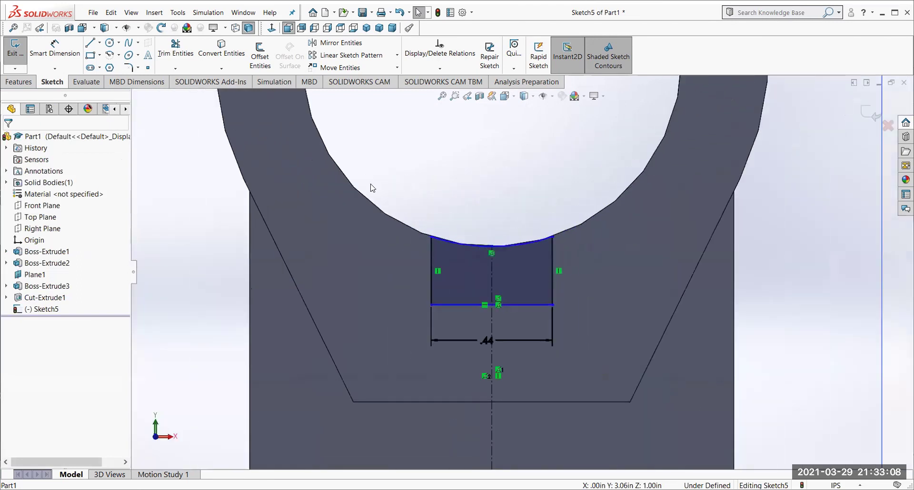
scroll(488, 222, "down", 1)
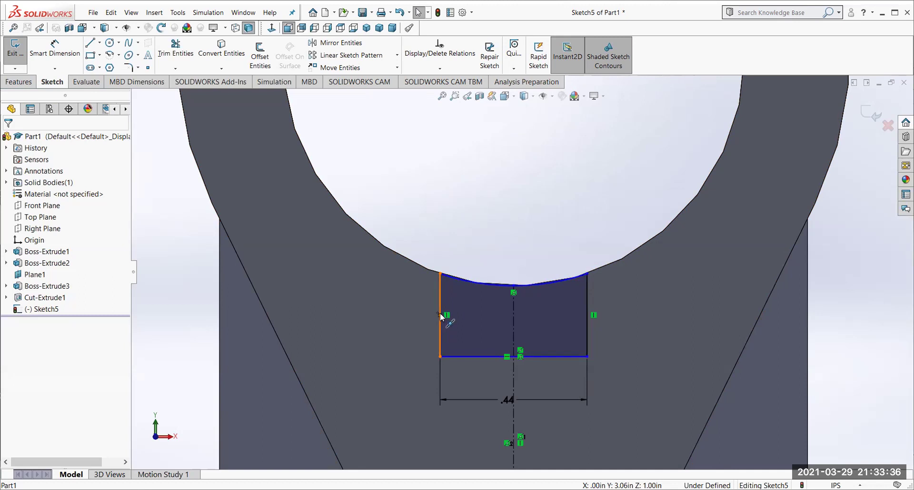
scroll(467, 313, "up", 8)
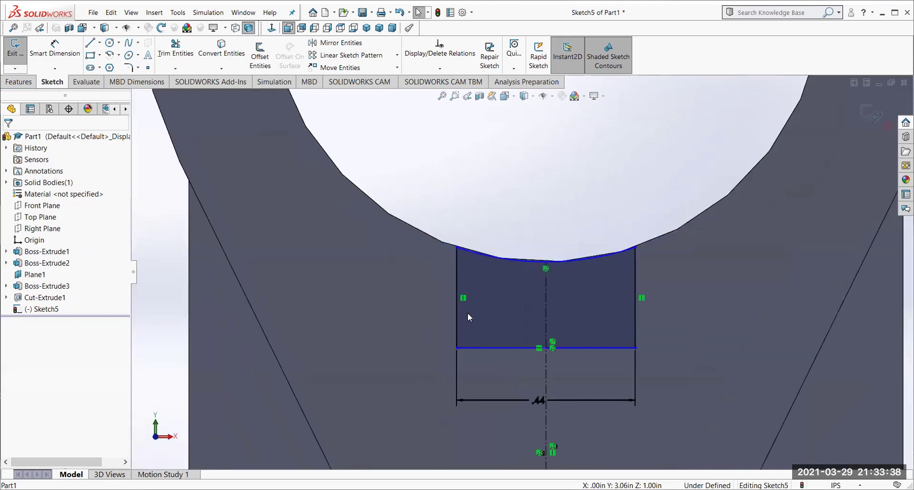
scroll(498, 328, "down", 1)
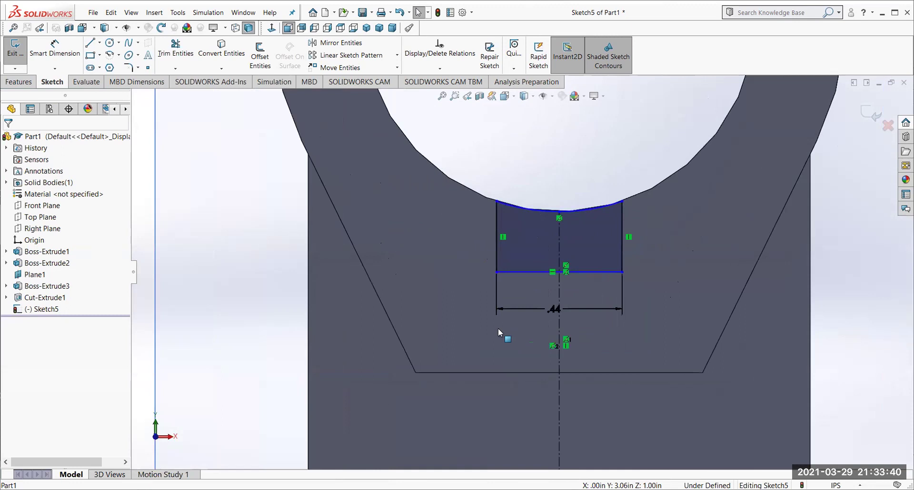
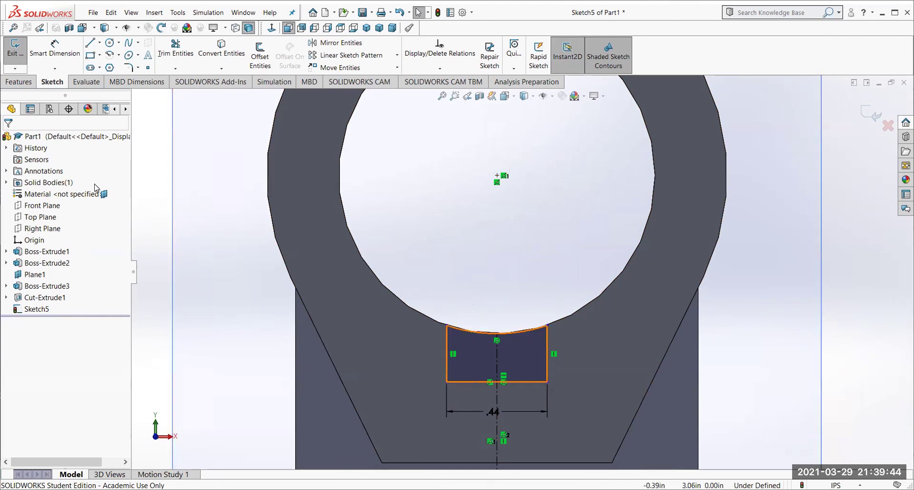
Try a vertical dimension between the keyway's upper-left corner and the bore's center, and undo it.
left_click(53, 51)
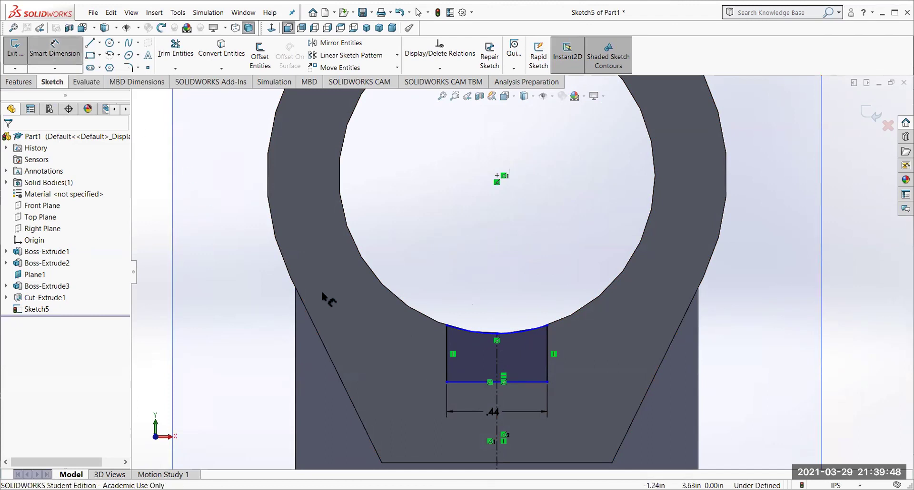
left_click(446, 326)
left_click(499, 180)
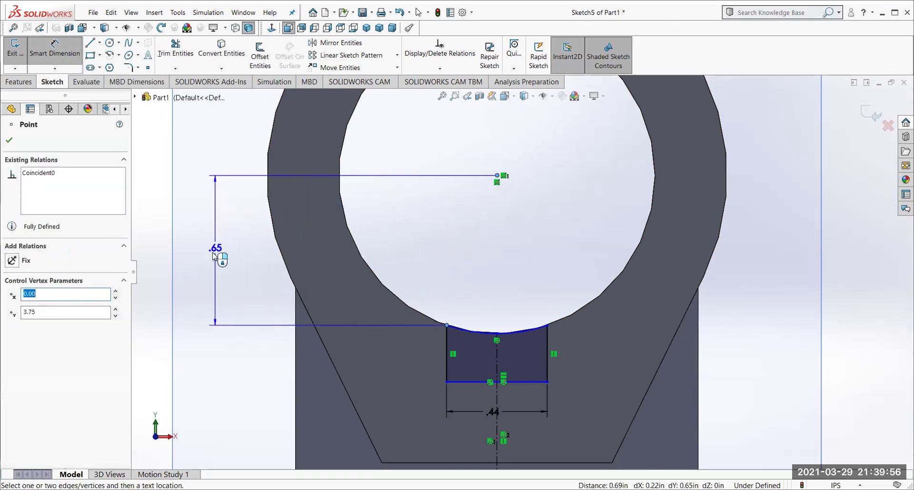
left_click(213, 256)
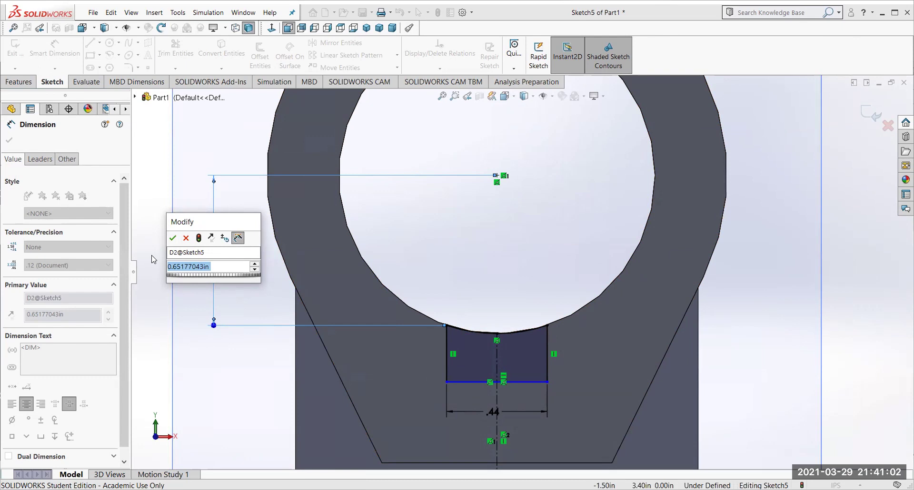
left_click(187, 239)
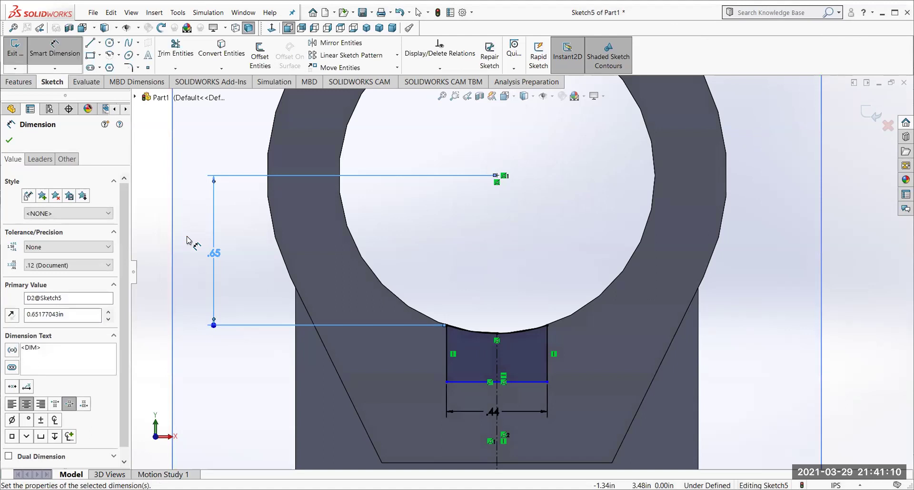
key("Escape")
key("ctrl+z")
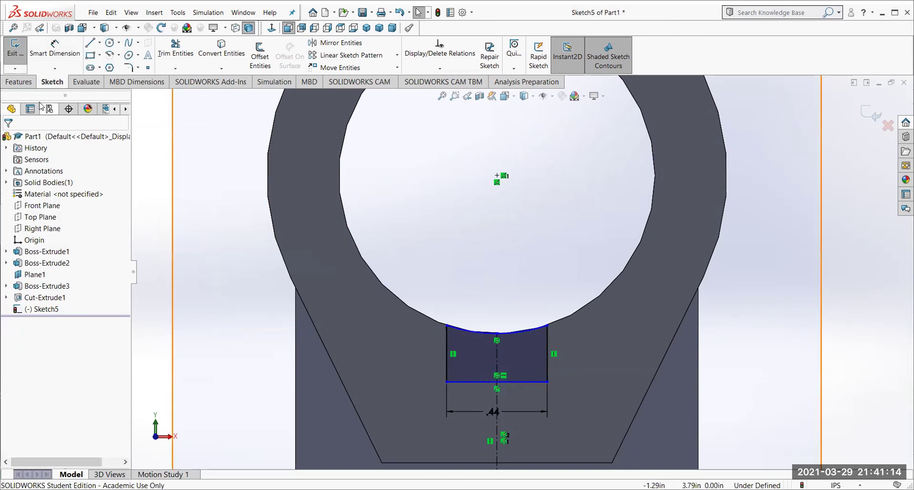
Dimension the vertical distance from the bore's center to the keyway's bottom edge as 0.90177043 in.
left_click(54, 48)
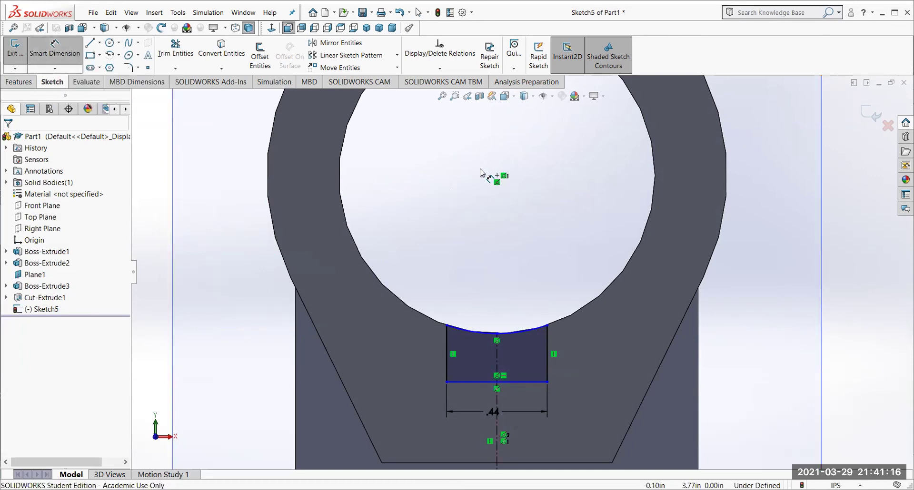
left_click(497, 176)
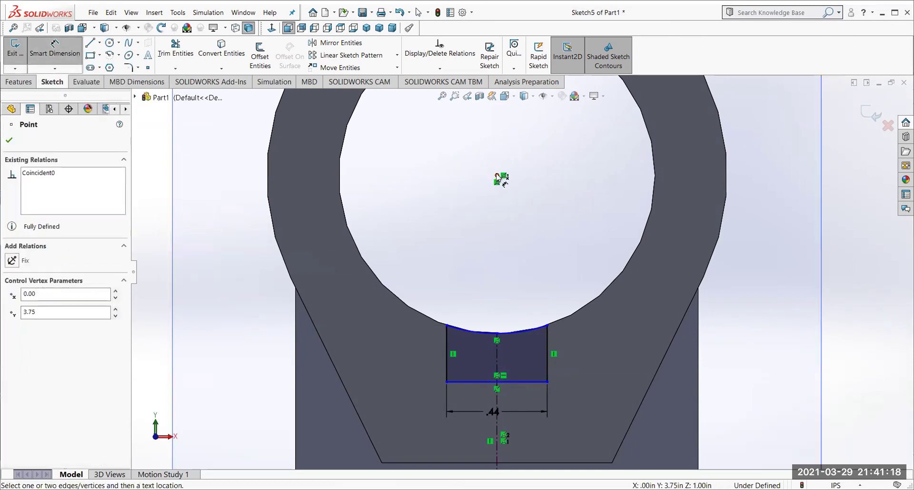
left_click(469, 382)
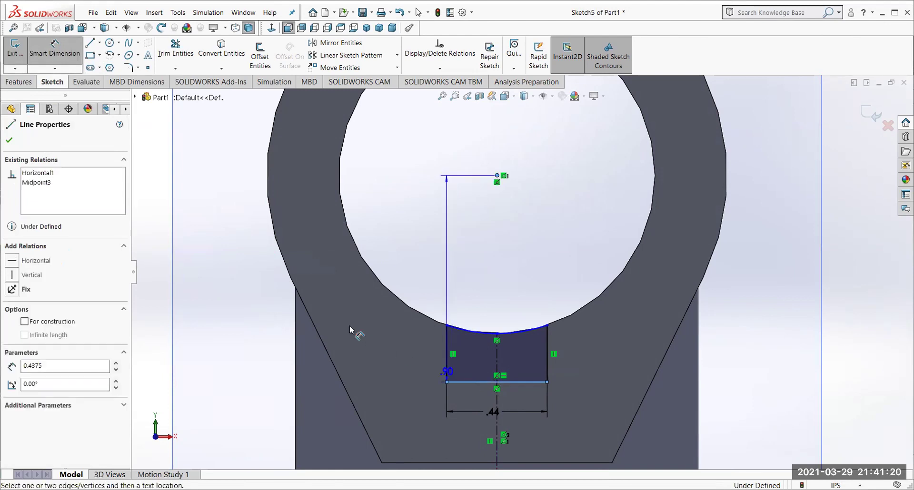
left_click(216, 288)
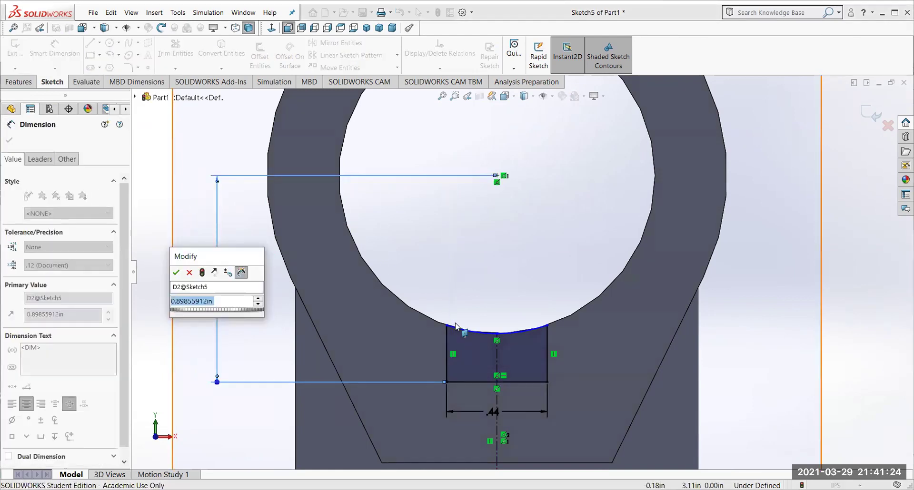
type(".")
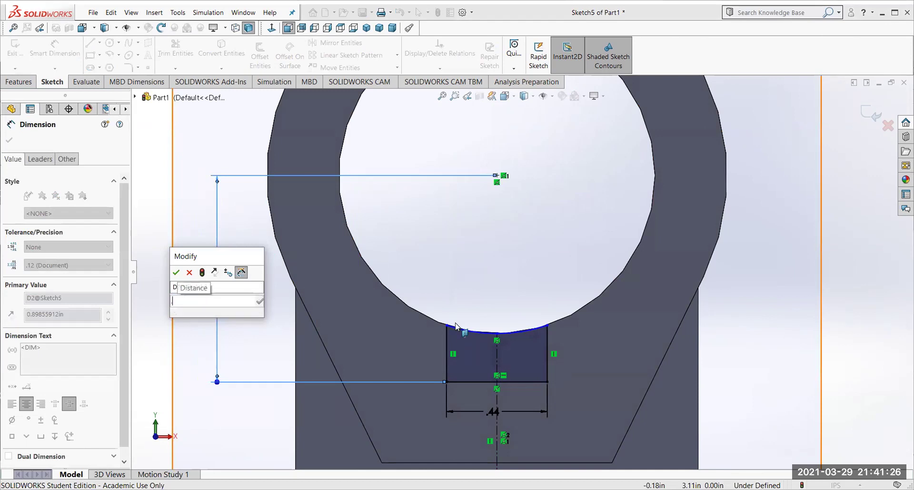
type("90177043")
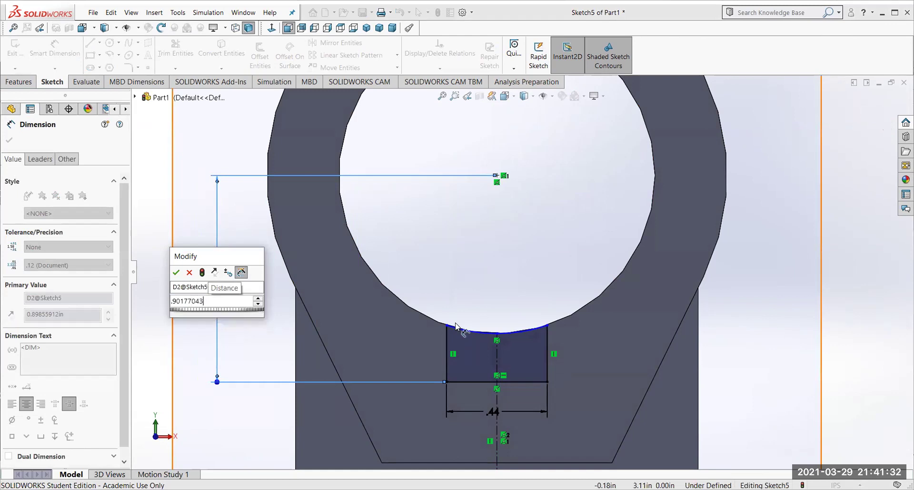
key("Return")
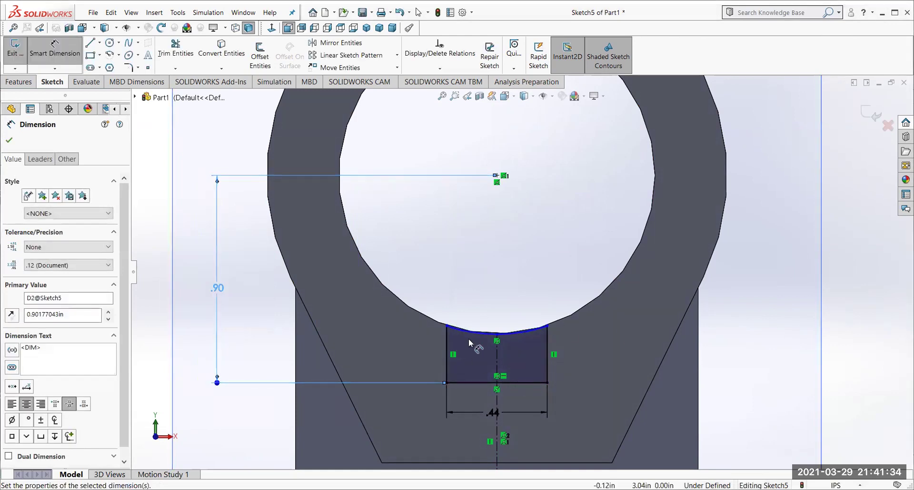
Dimension the keyway's left vertical side as 0.25 in.
scroll(469, 339, "down", 6)
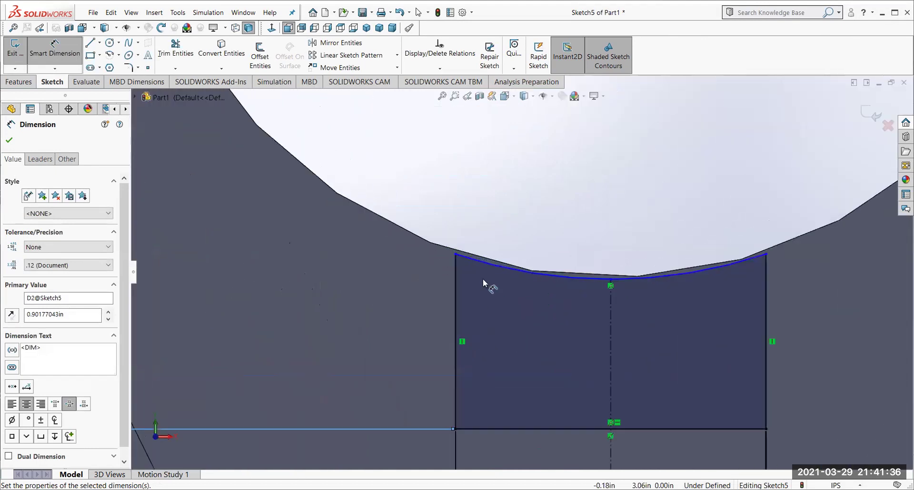
scroll(483, 278, "down", 2)
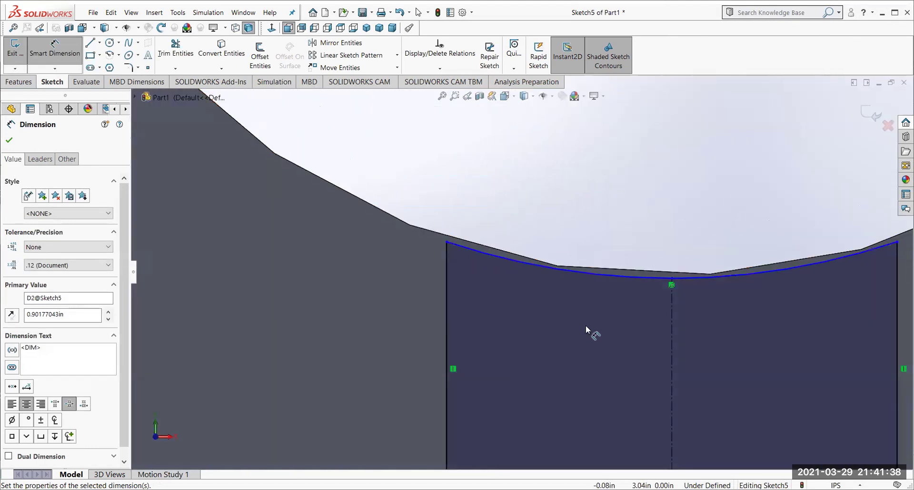
scroll(586, 325, "down", 1)
scroll(585, 307, "up", 4)
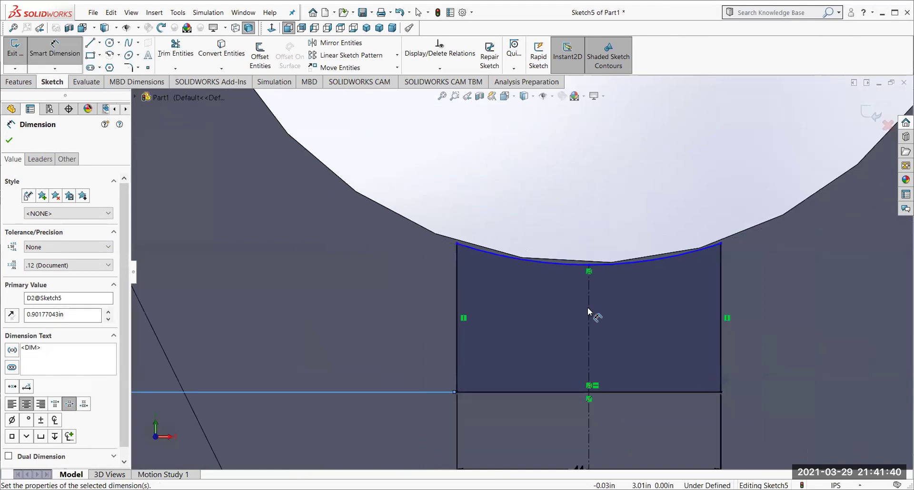
scroll(588, 311, "up", 3)
scroll(522, 272, "up", 1)
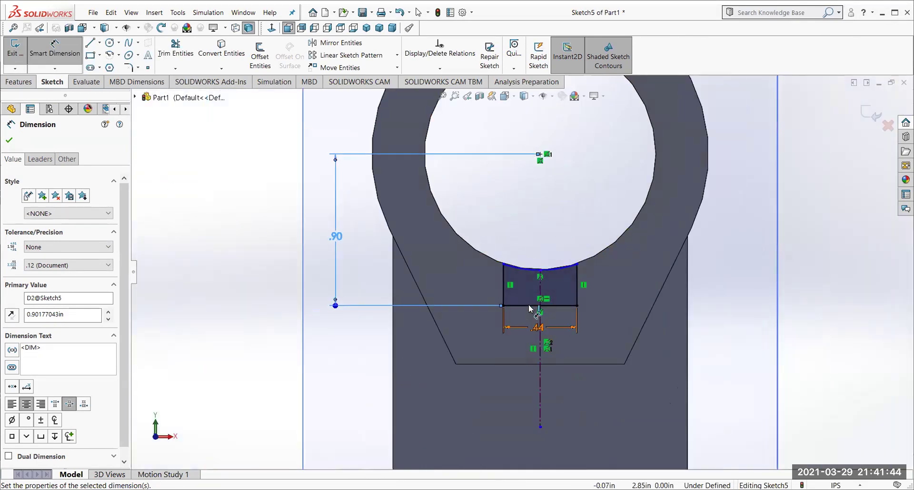
left_click(501, 284)
left_click(465, 284)
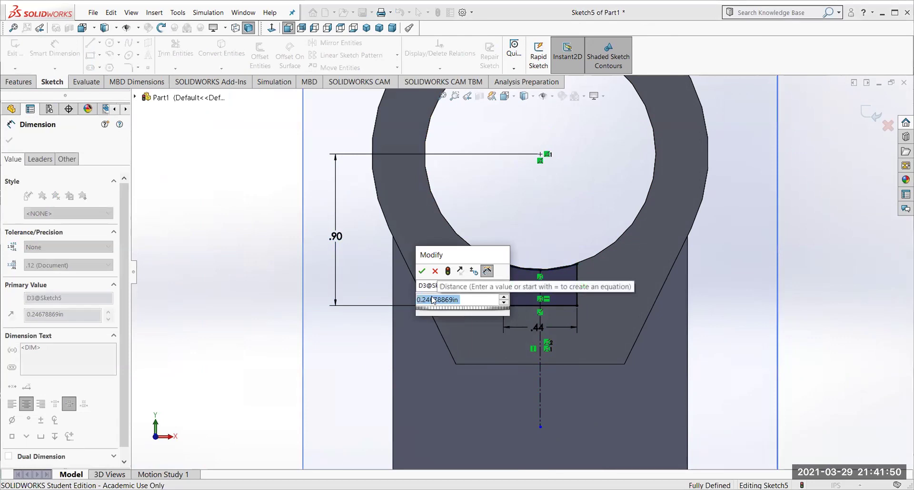
key("BackSpace")
type(".25")
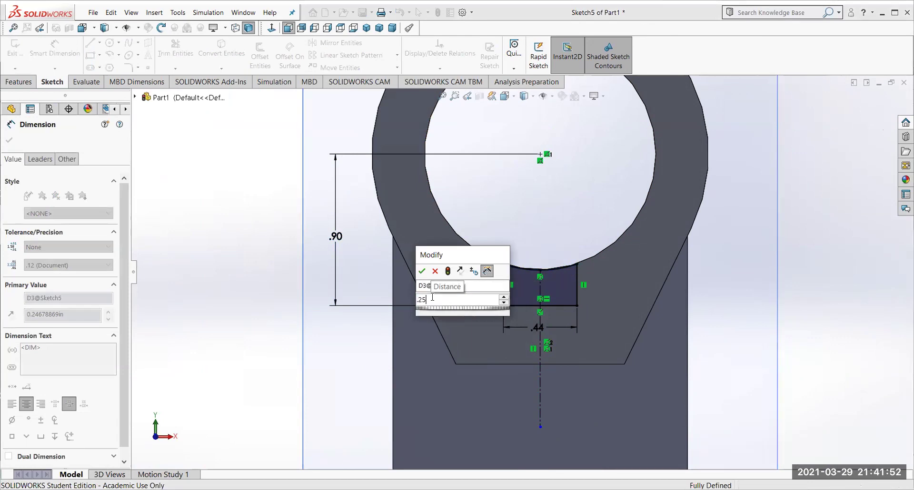
key("Return")
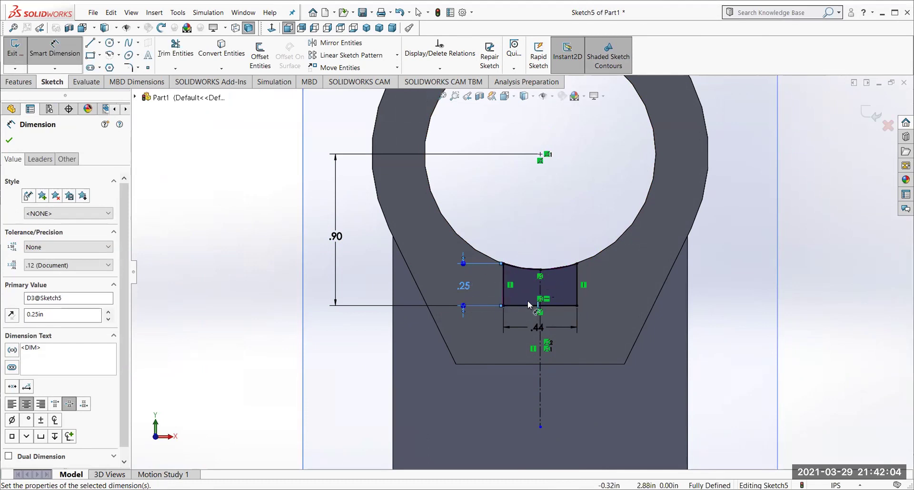
left_click(9, 141)
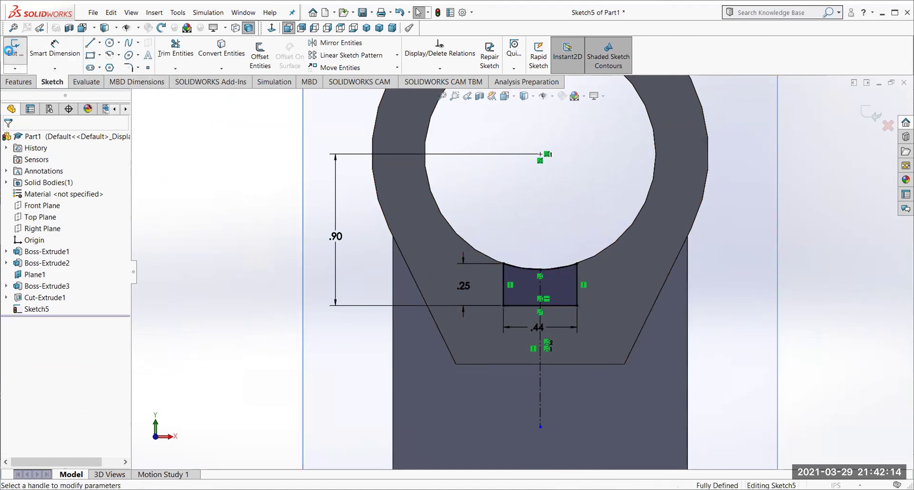
Cut-extrude the keyway profile Through All the upper boss.
left_click(45, 207)
left_click(58, 227)
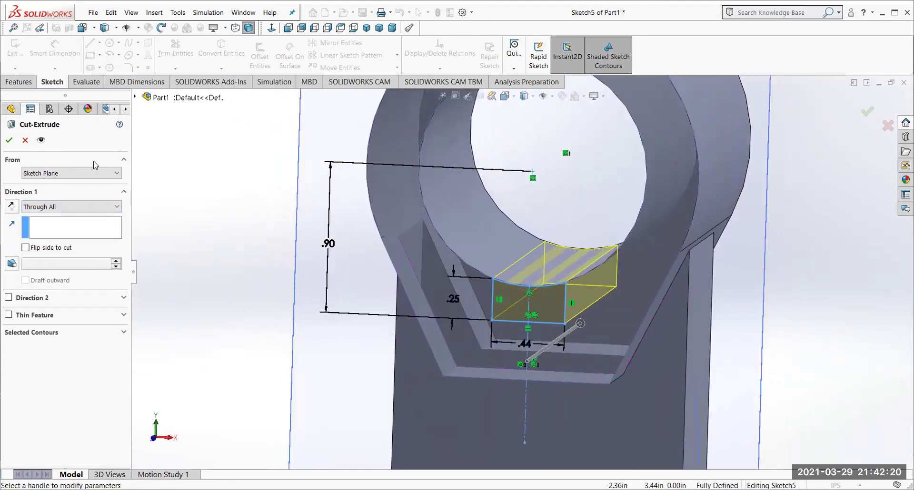
left_click(9, 140)
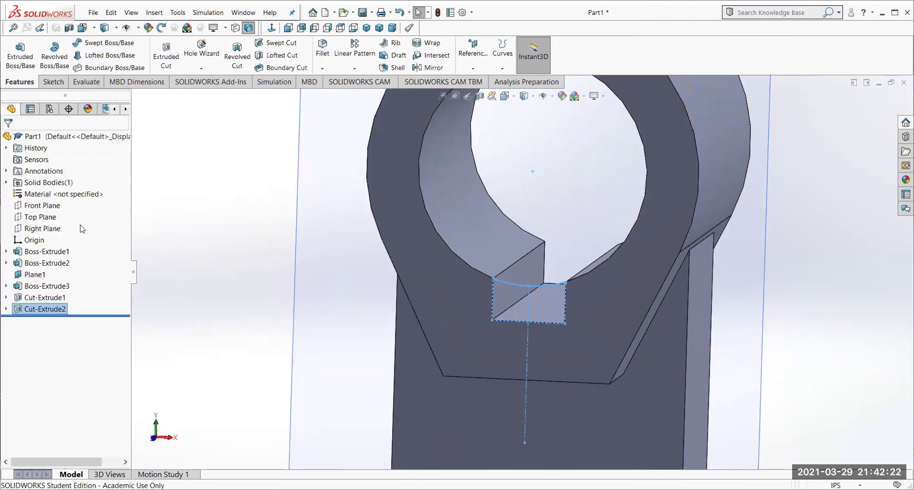
middle_click_drag(251, 227, 216, 218)
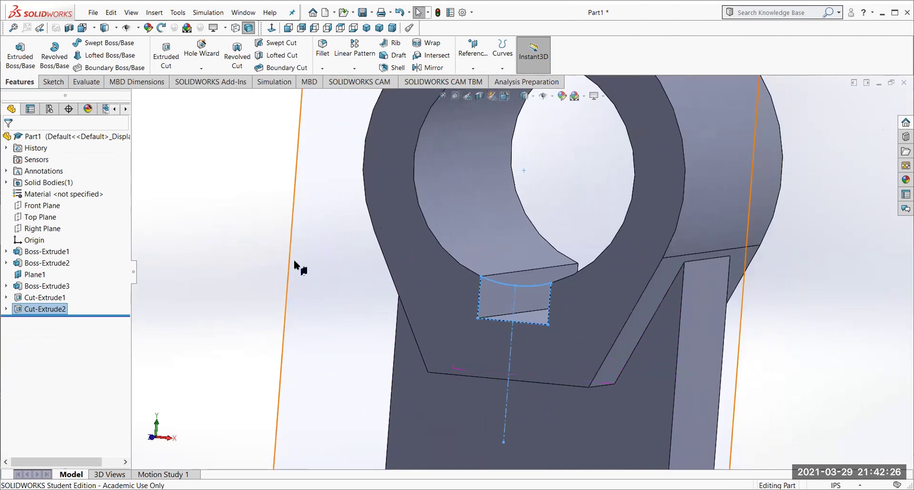
key("f")
key("f")
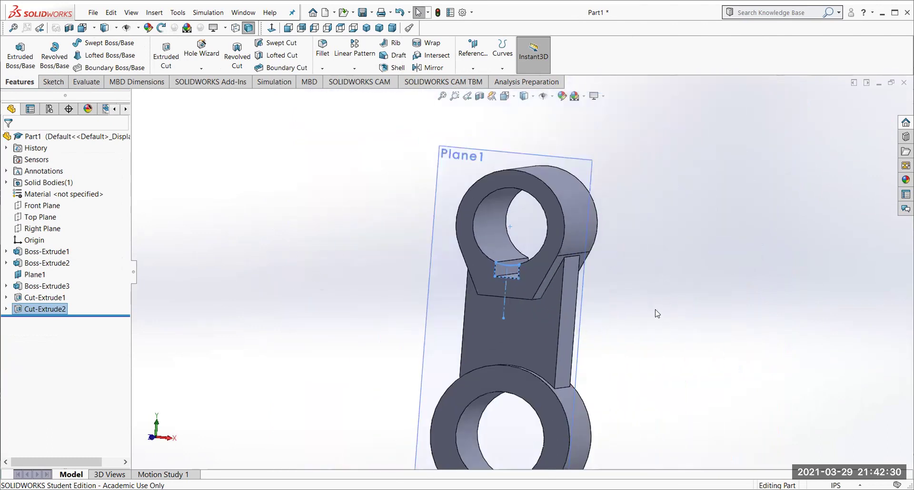
scroll(637, 304, "down", 5)
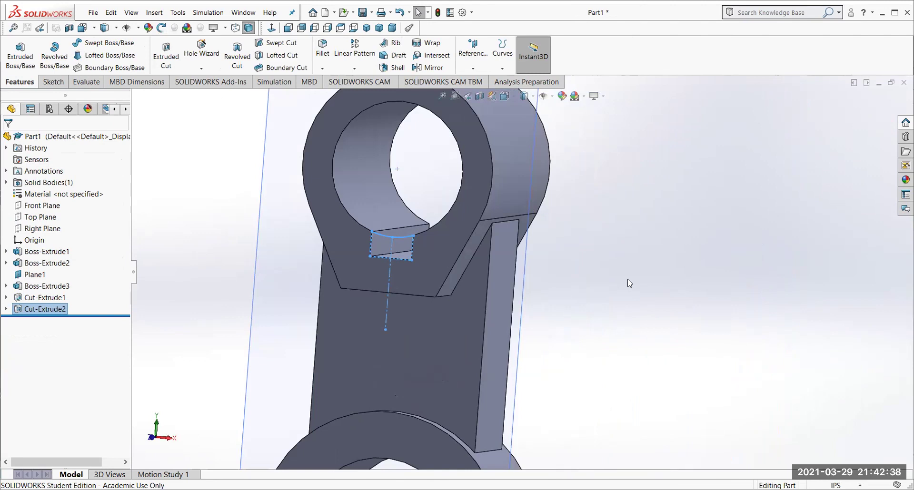
left_click(408, 173)
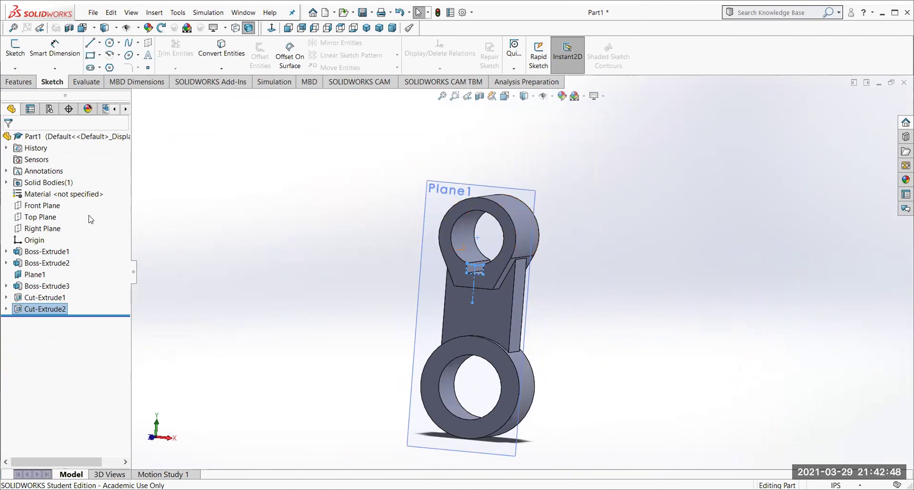
Create a reference plane offset 6.5 in above the Top Plane, and hide Plane1.
left_click(41, 218)
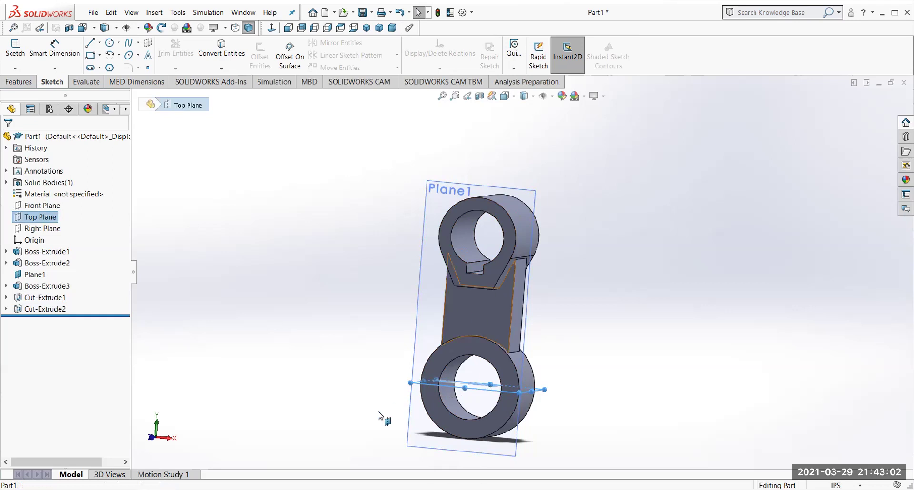
scroll(466, 82, "up", 1)
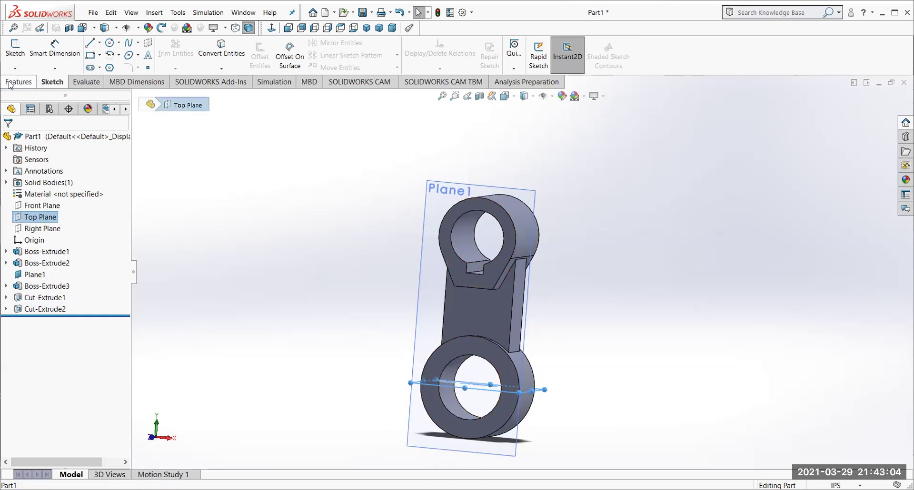
left_click(475, 66)
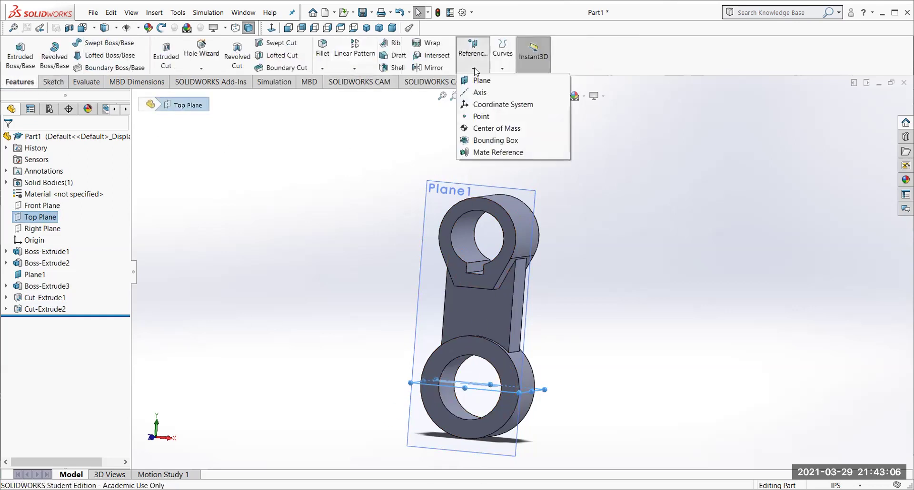
left_click(479, 82)
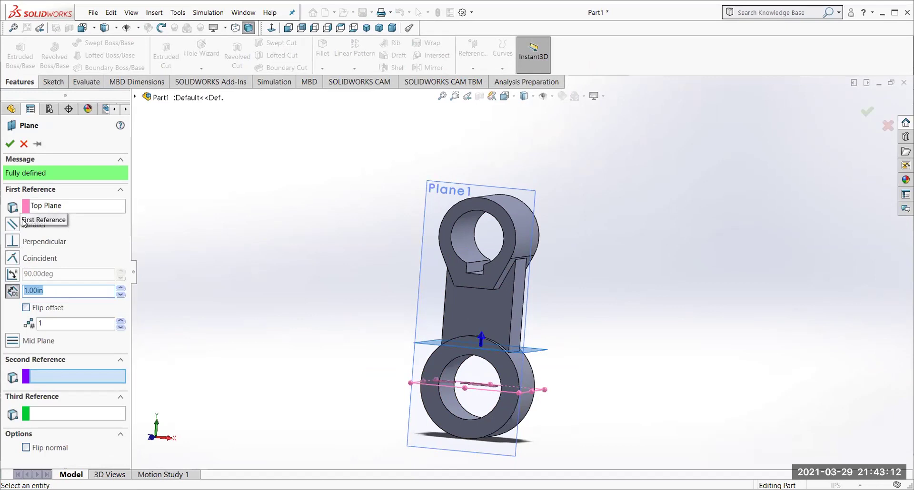
left_click(11, 225)
left_click(13, 291)
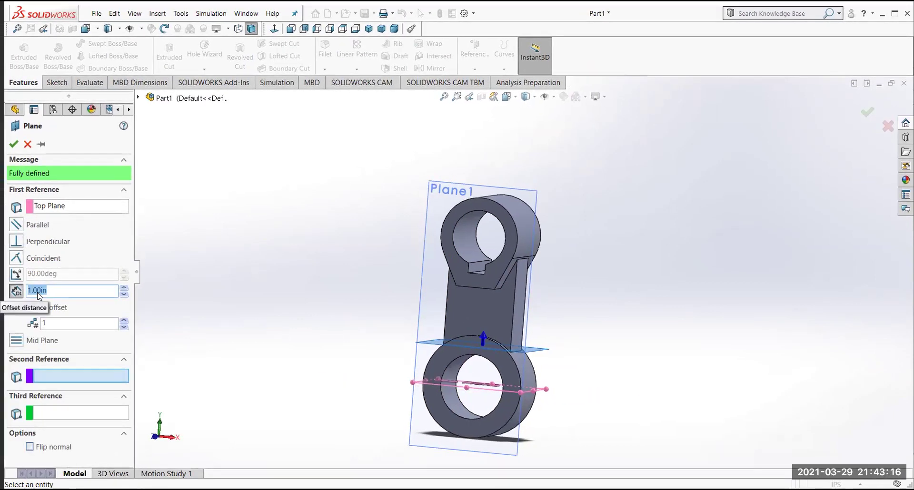
type("6.5")
key("Return")
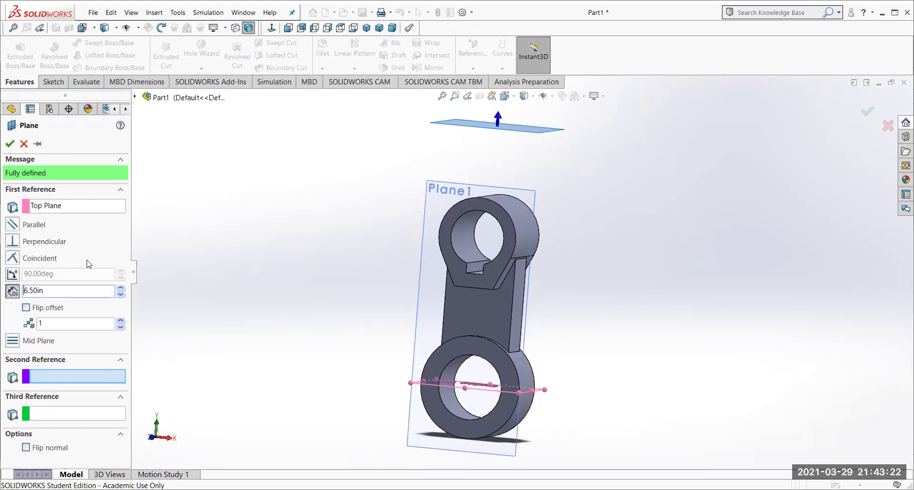
left_click(10, 143)
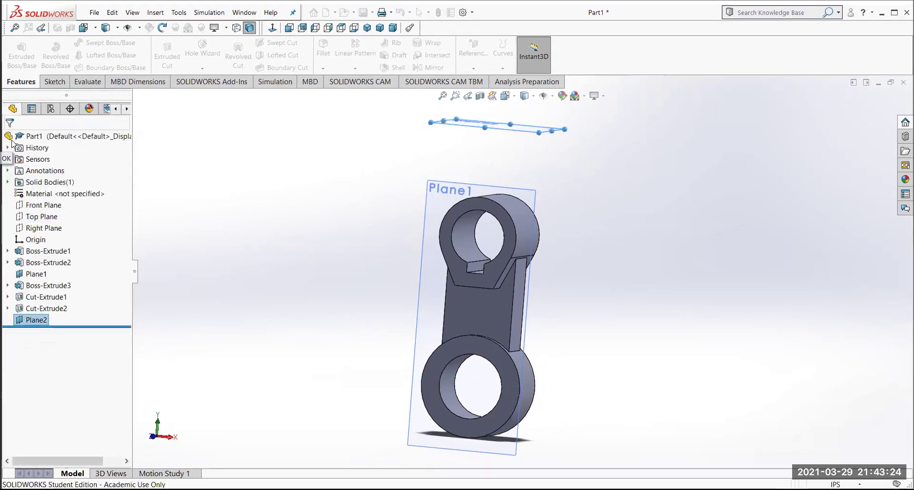
left_click(30, 275)
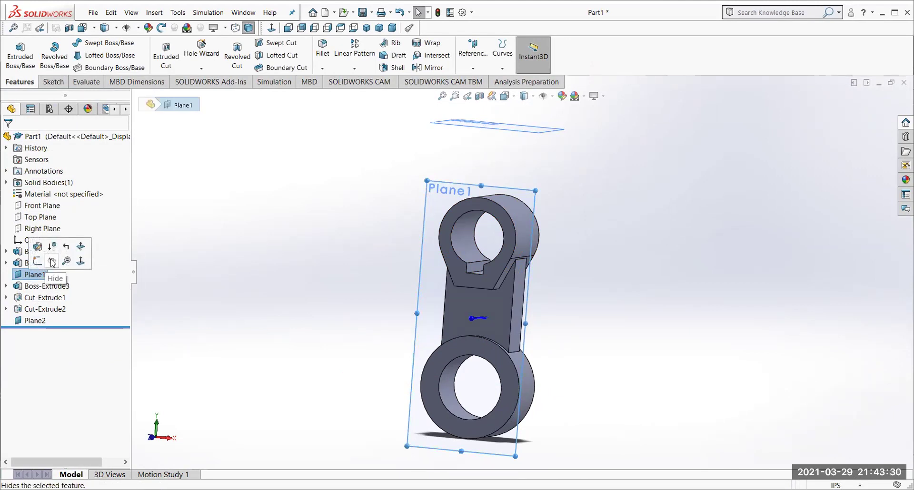
left_click(52, 261)
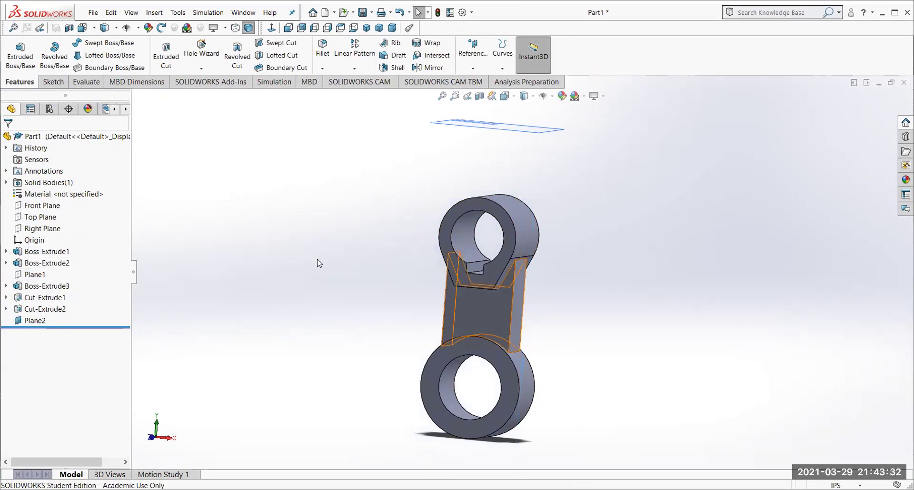
On the new offset plane, sketch a diagonal construction centerline between opposite corners of the upper boss outline.
left_click(29, 322)
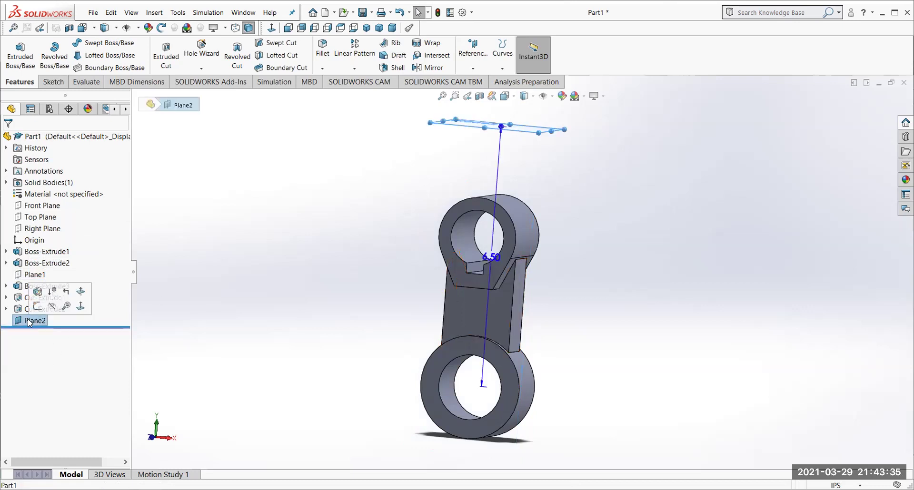
left_click(80, 306)
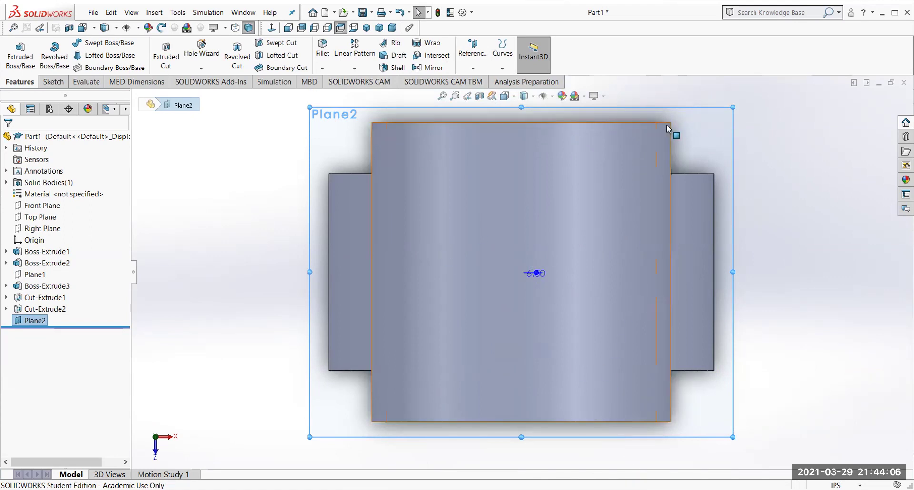
left_click(53, 82)
left_click(100, 43)
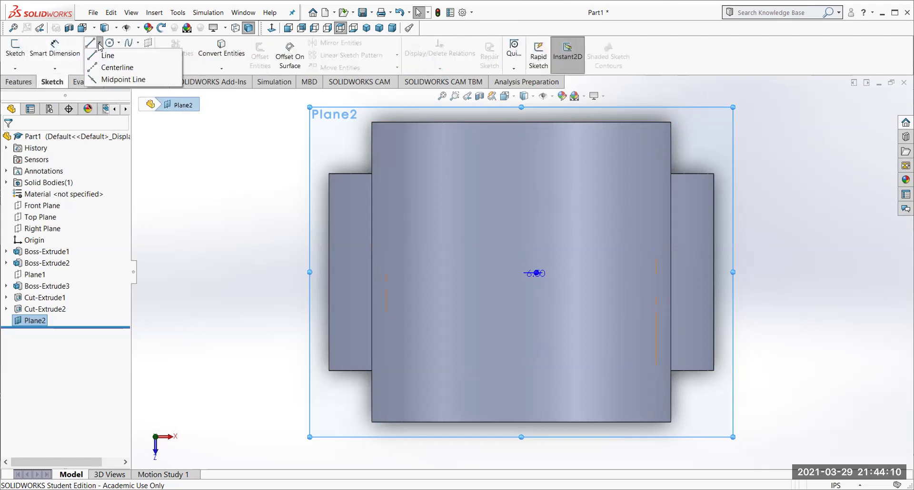
left_click(115, 65)
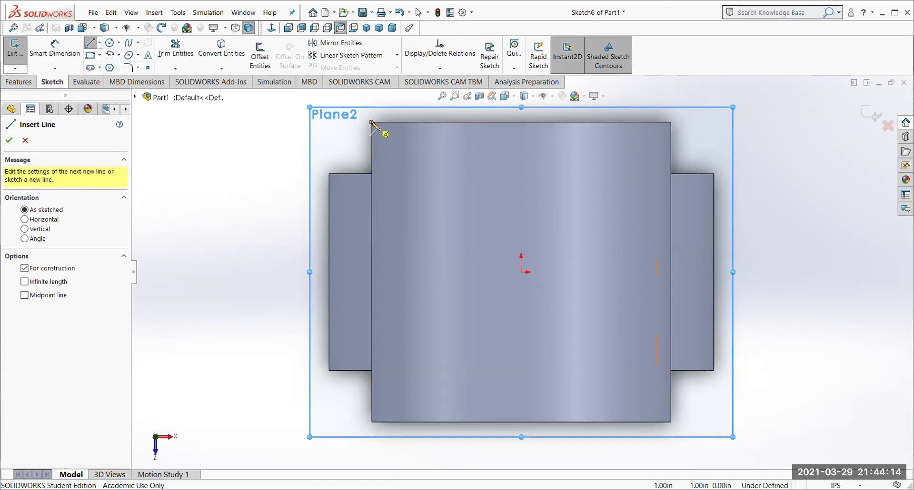
left_click(371, 122)
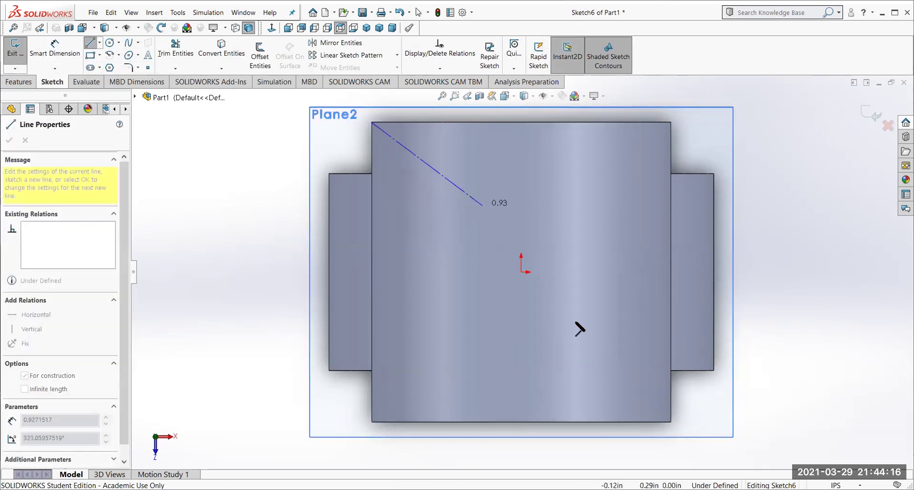
left_click(671, 421)
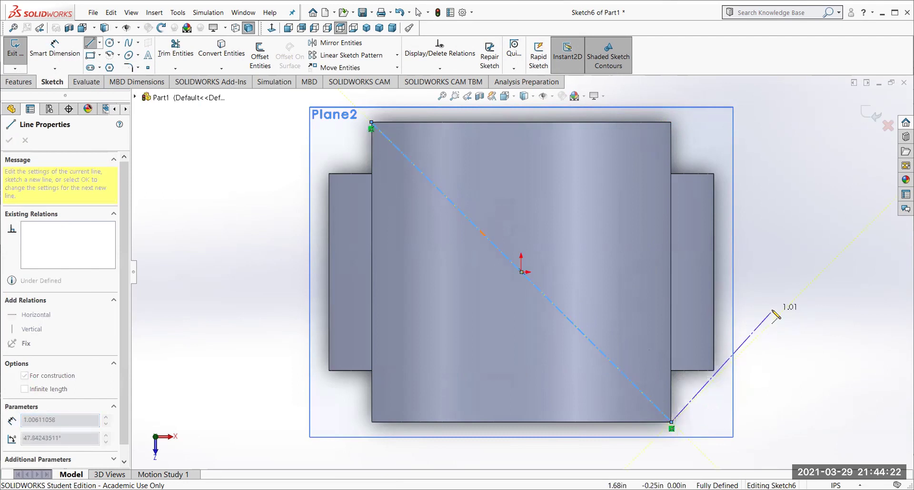
key("Escape")
mouse_move(781, 371)
middle_mouse_down()
mouse_move(782, 328)
mouse_move(755, 269)
mouse_move(756, 233)
mouse_move(757, 368)
mouse_move(749, 299)
middle_mouse_up()
scroll(783, 328, "down", 5)
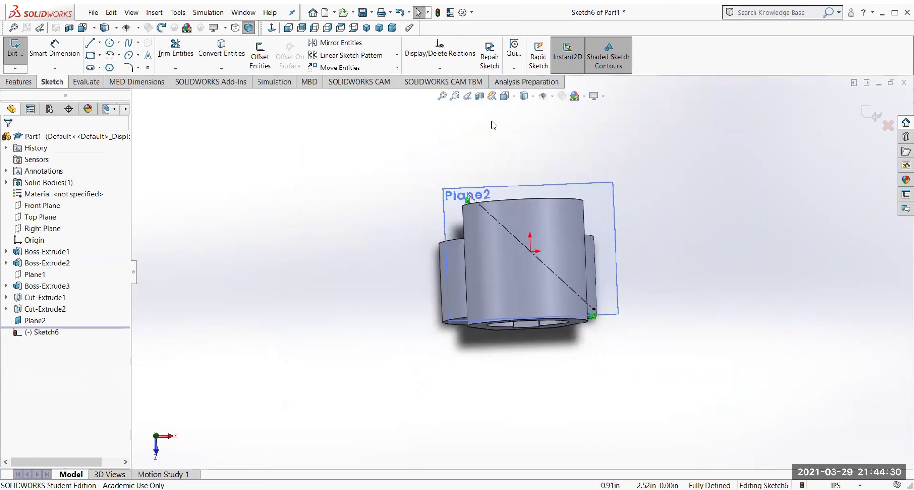
Sketch a circle of about 0.71 in radius centered on the origin, over the diagonal centerline.
left_click(271, 27)
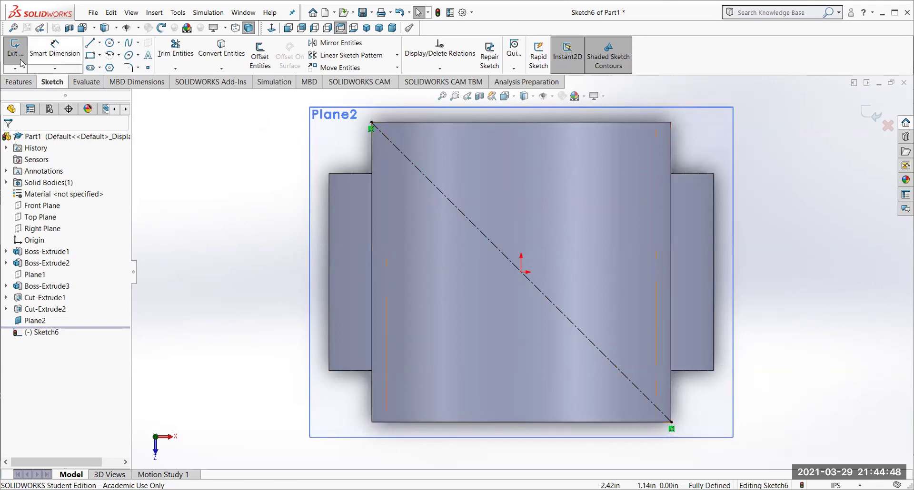
left_click(110, 44)
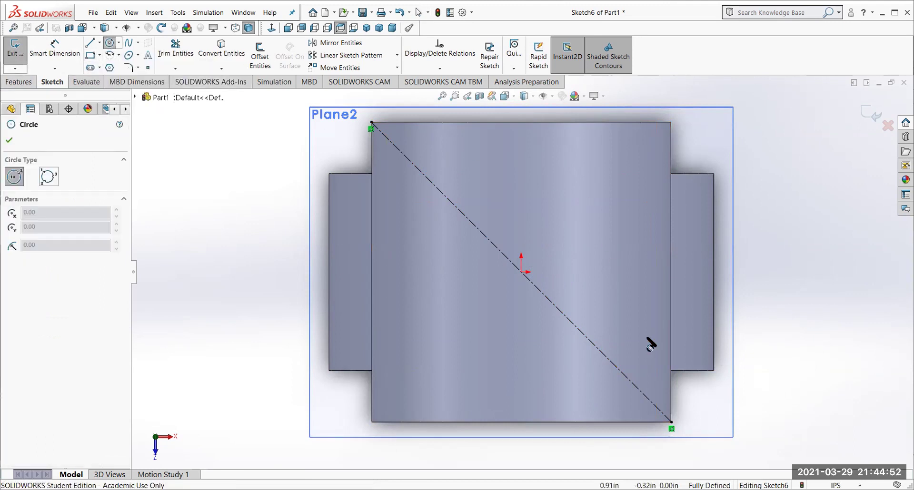
left_click(521, 273)
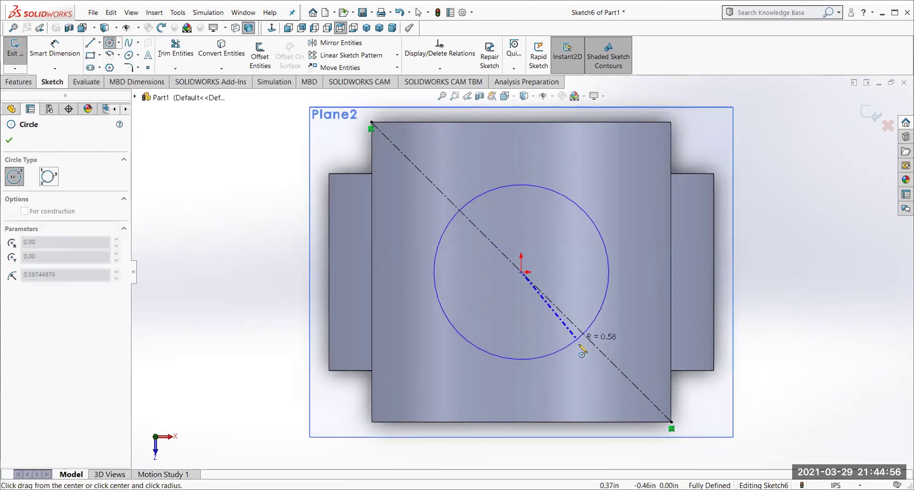
left_click(596, 353)
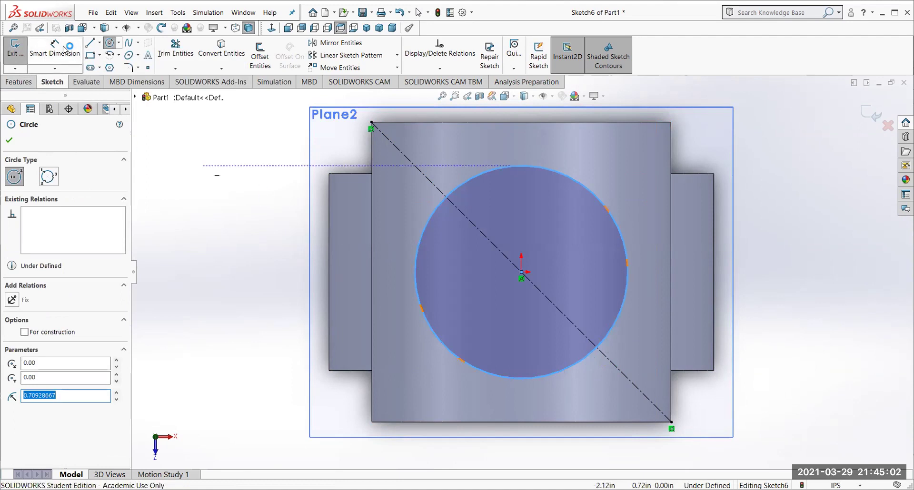
Dimension the circle's diameter as 1.75 in.
left_click(82, 49)
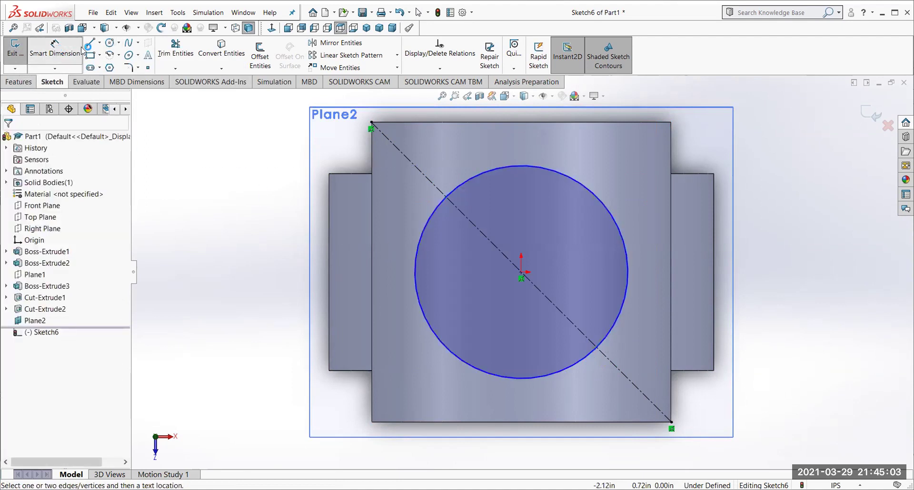
left_click(506, 166)
scroll(531, 141, "up", 3)
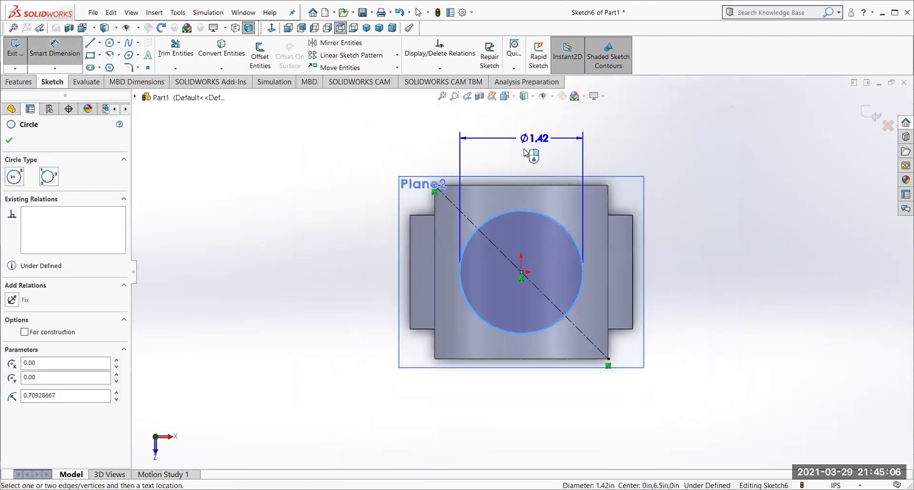
left_click(528, 145)
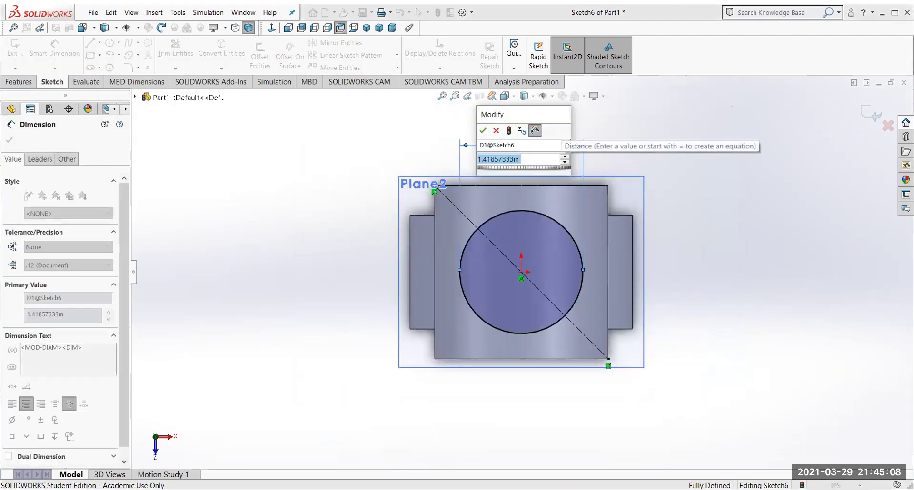
type("1.75")
key("Return")
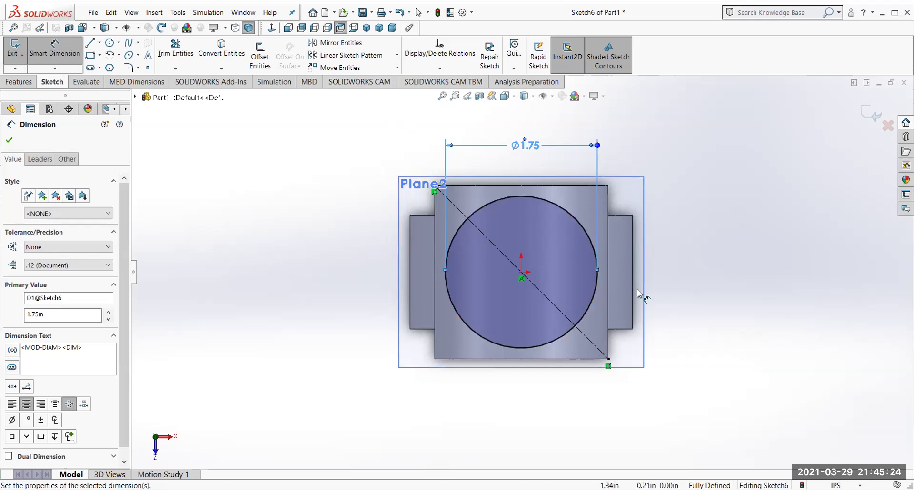
Exit the sketch and boss-extrude the circle downward with the Up To Next end condition, reaching the upper boss.
left_click(16, 58)
mouse_move(247, 236)
middle_mouse_down()
mouse_move(265, 159)
mouse_move(252, 186)
mouse_move(274, 182)
mouse_move(280, 143)
mouse_move(238, 157)
middle_mouse_up()
left_click(20, 335)
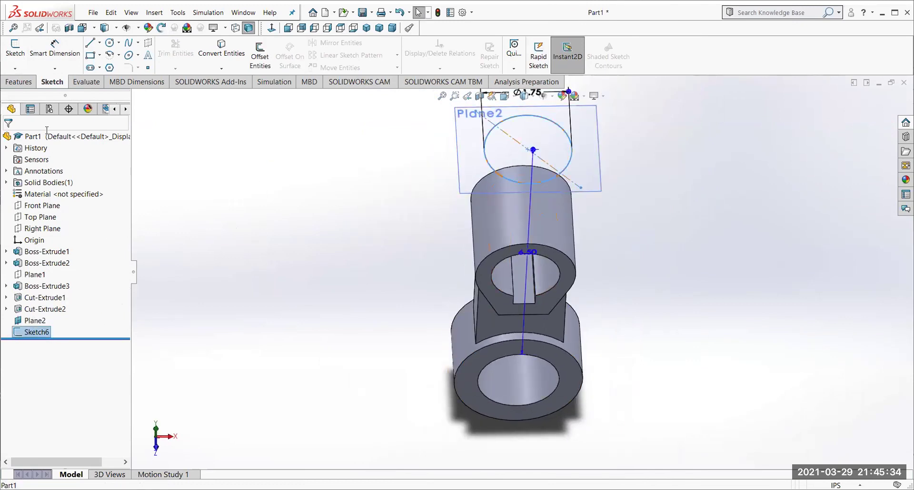
left_click(19, 82)
left_click(20, 56)
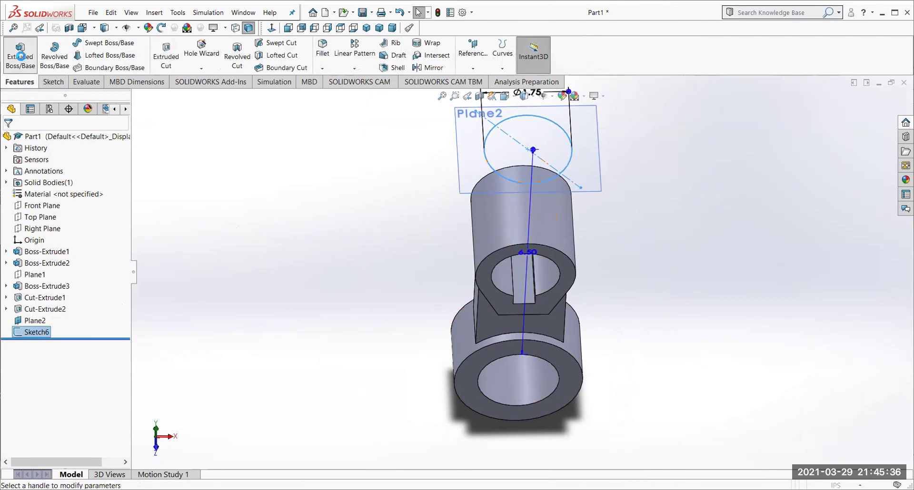
left_click(12, 209)
middle_click_drag(230, 275, 272, 206)
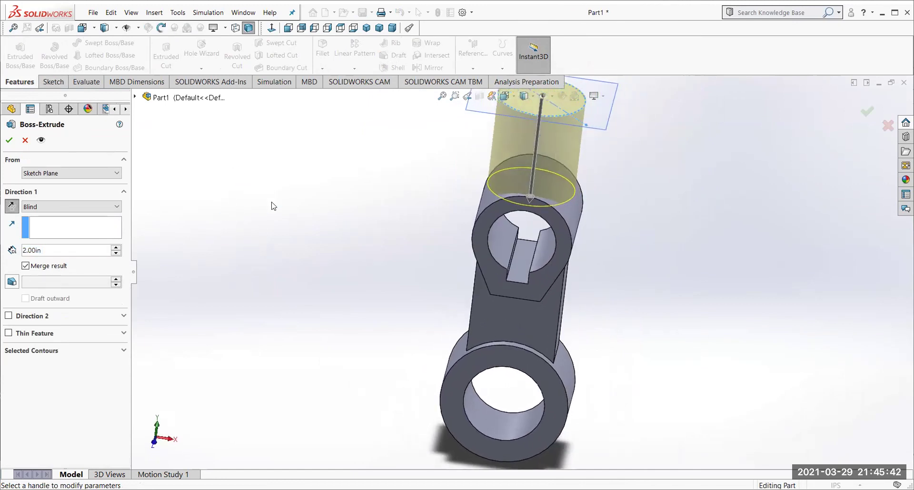
left_click(90, 209)
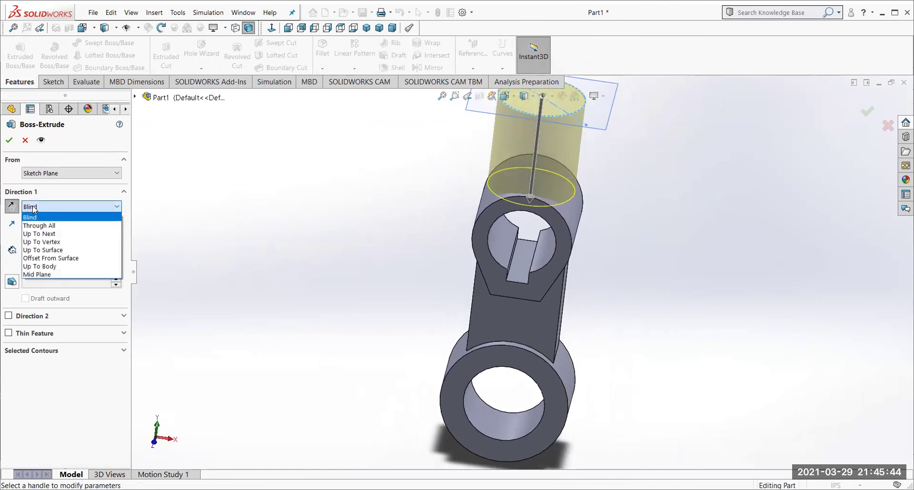
left_click(43, 234)
mouse_move(180, 278)
middle_mouse_down()
mouse_move(275, 275)
mouse_move(175, 264)
middle_mouse_up()
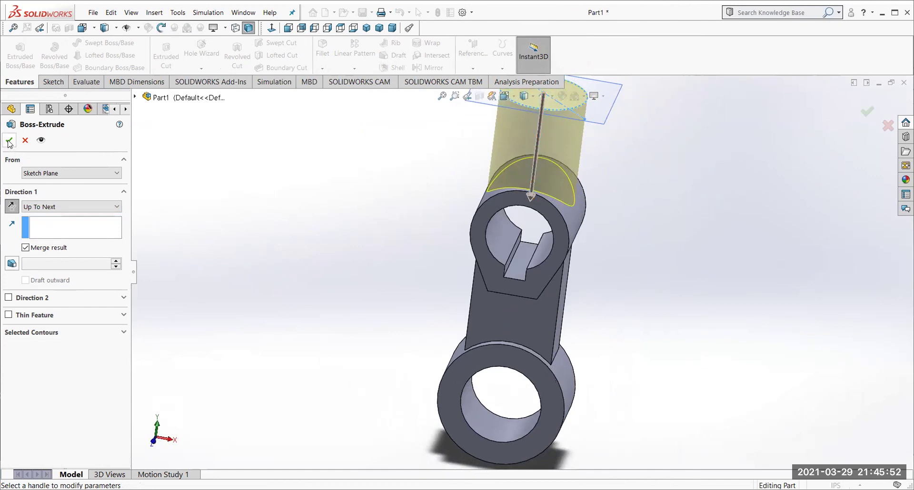
key("Return")
On the top face of the new vertical cylinder, sketch a concentric circle of about 0.45 in radius.
scroll(267, 298, "up", 2)
middle_click_drag(267, 295, 236, 283)
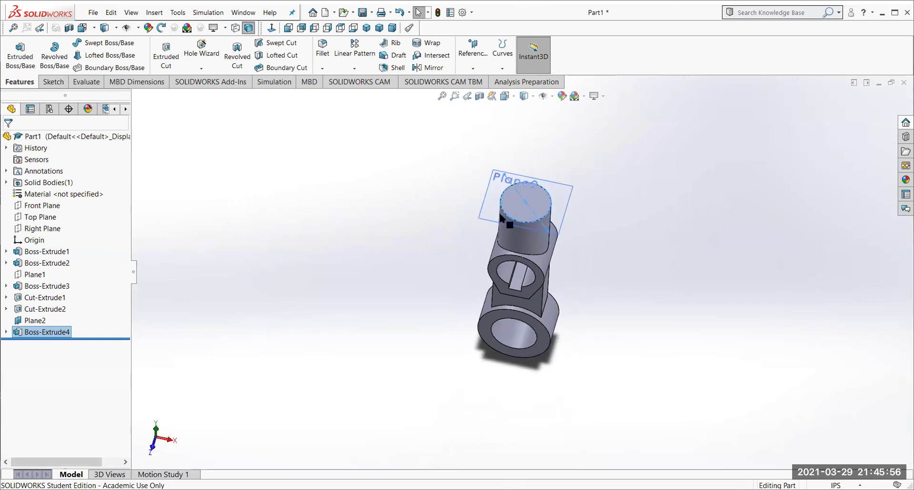
scroll(509, 216, "down", 5)
left_click(530, 267)
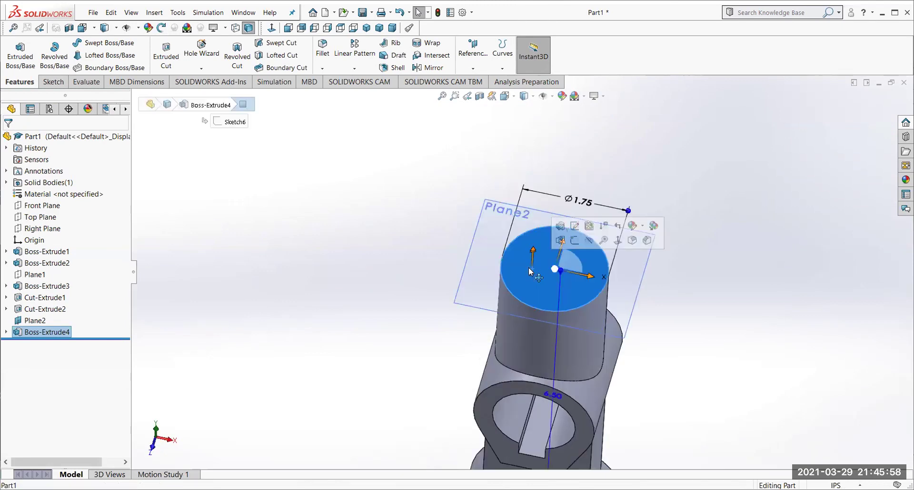
left_click(618, 241)
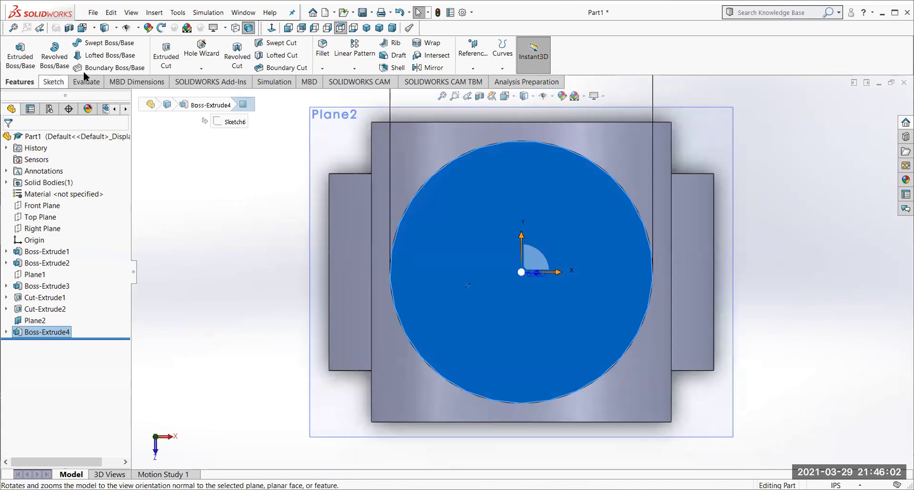
left_click(166, 56)
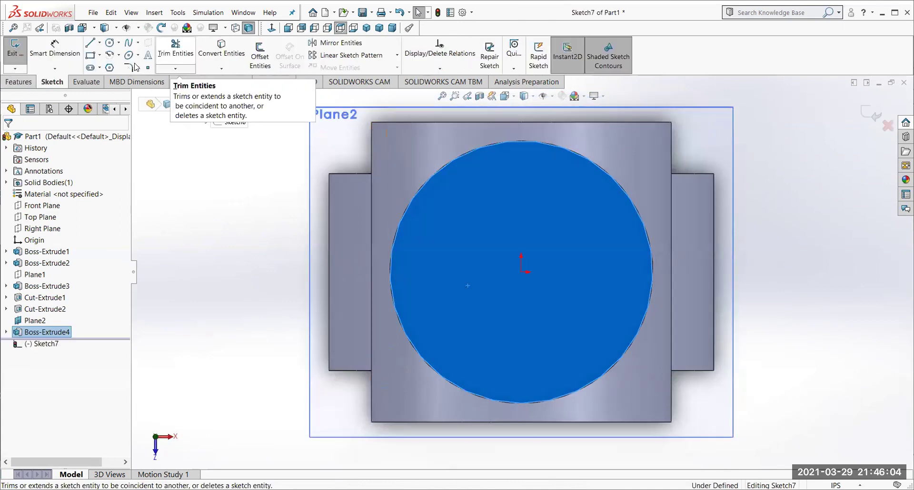
left_click(110, 44)
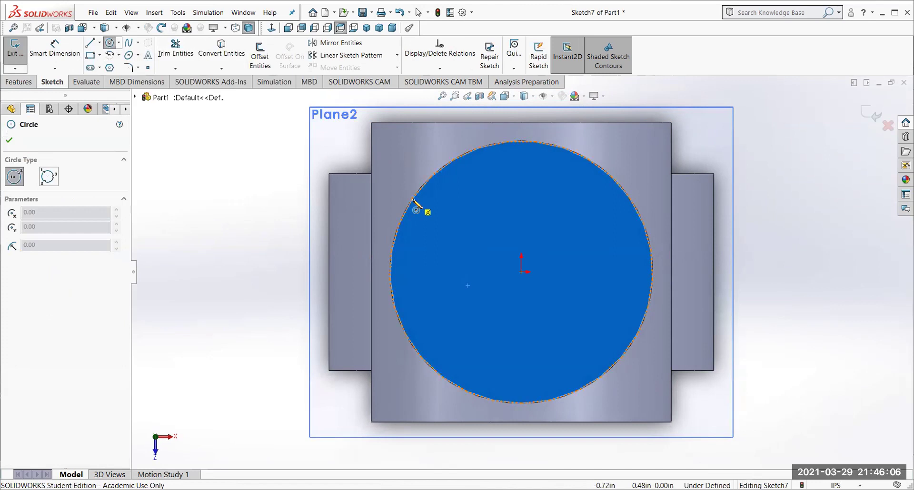
left_click(521, 272)
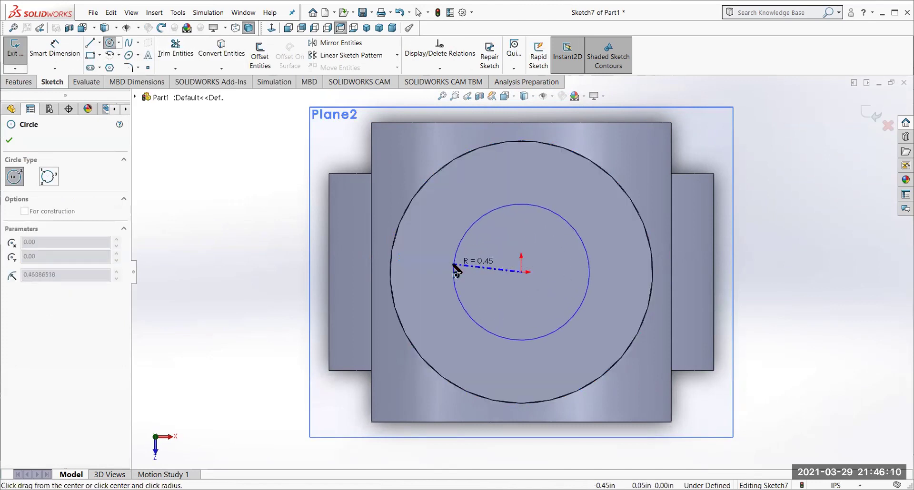
left_click(455, 269)
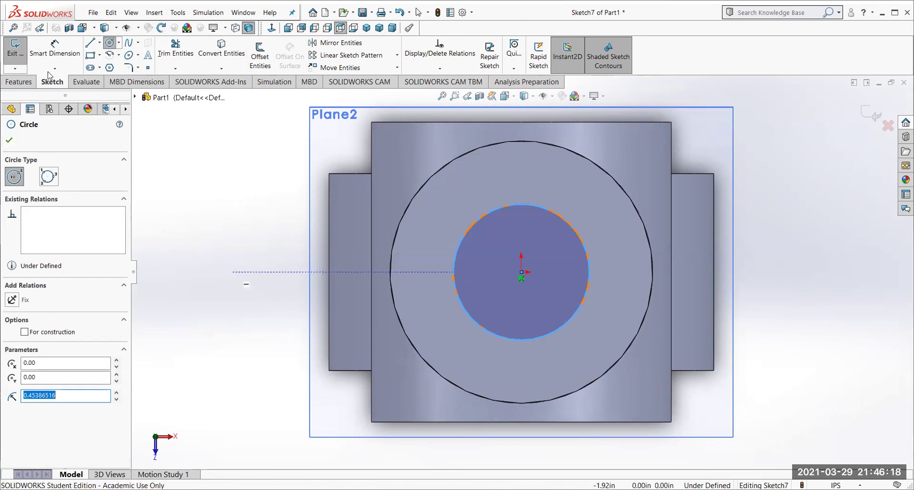
Dimension the inner circle's diameter as 0.875 in.
left_click(57, 52)
left_click(518, 203)
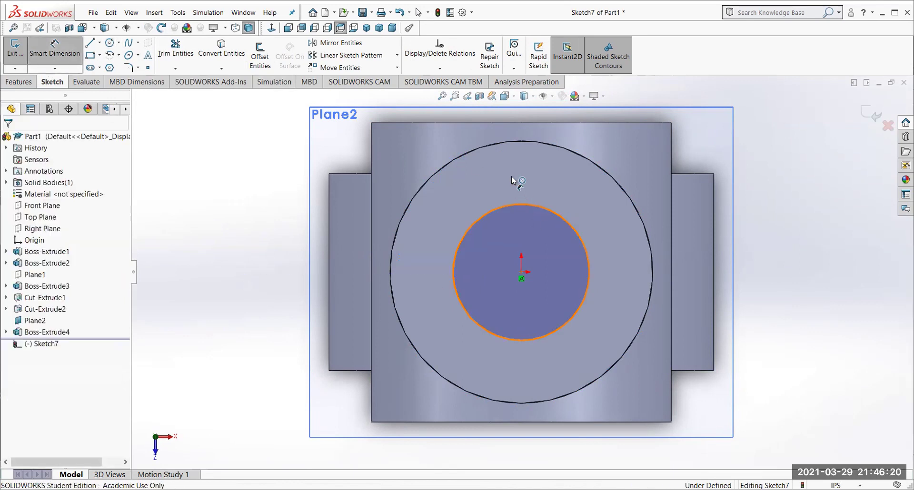
left_click(512, 168)
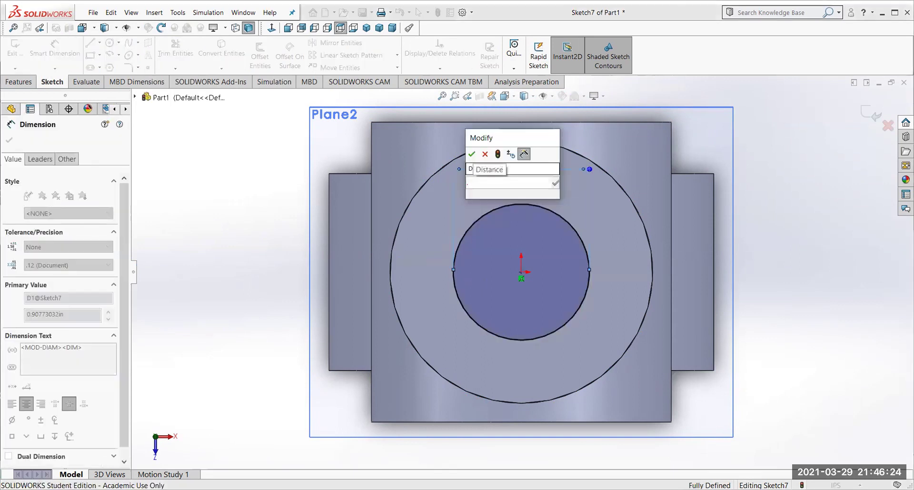
type(".875")
key("Return")
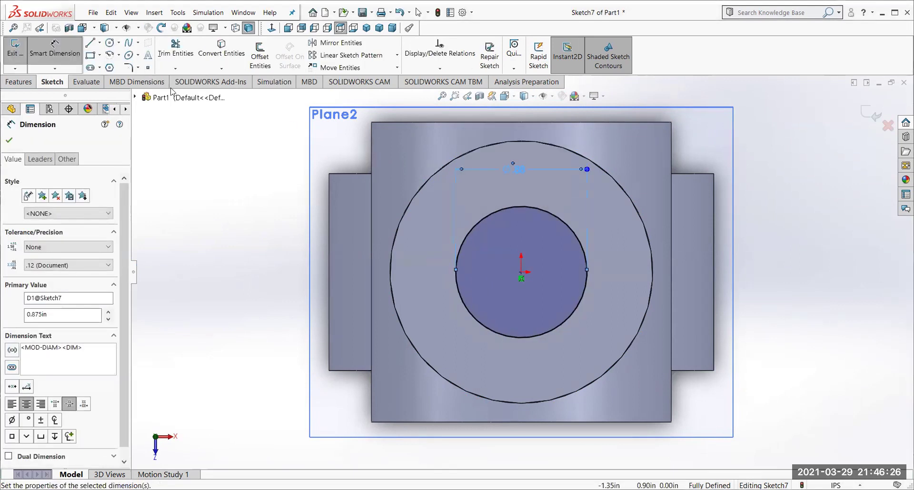
Exit the sketch and cut-extrude the 0.875 in circle with the Up To Next end condition into the upper boss's bore.
left_click(15, 53)
right_click_drag(239, 272, 231, 304)
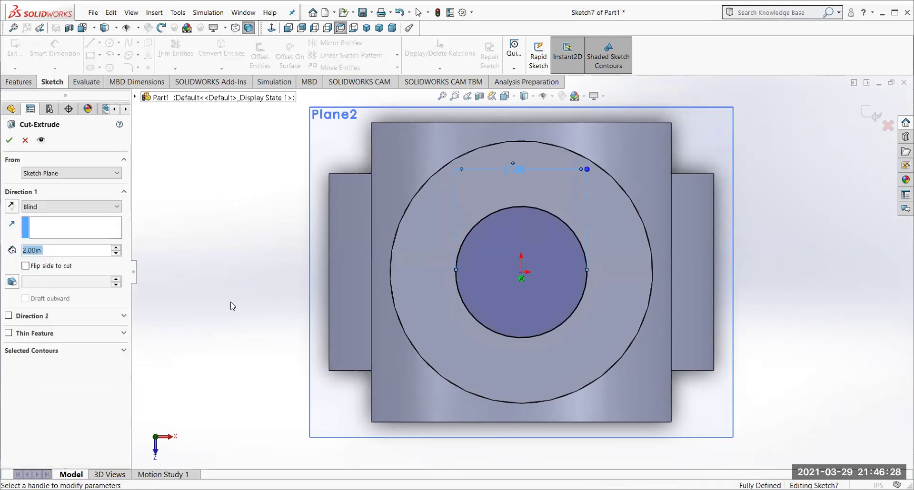
middle_click_drag(240, 312, 236, 163)
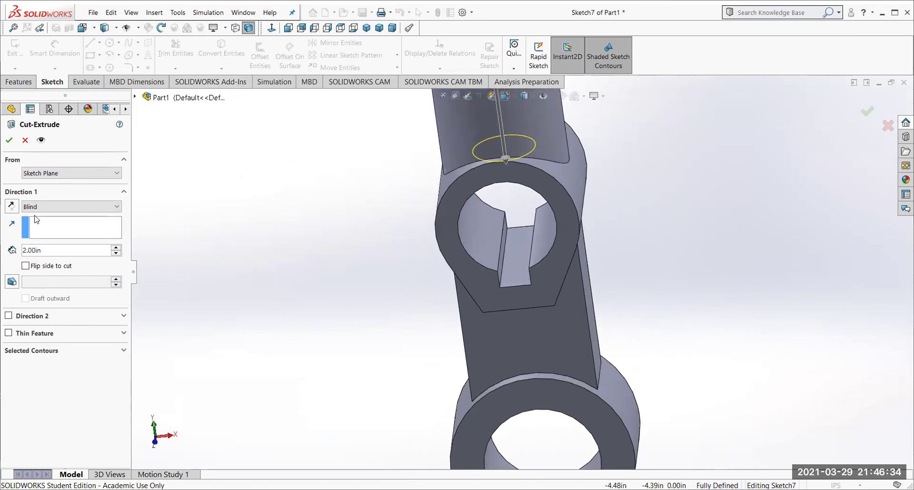
left_click(43, 207)
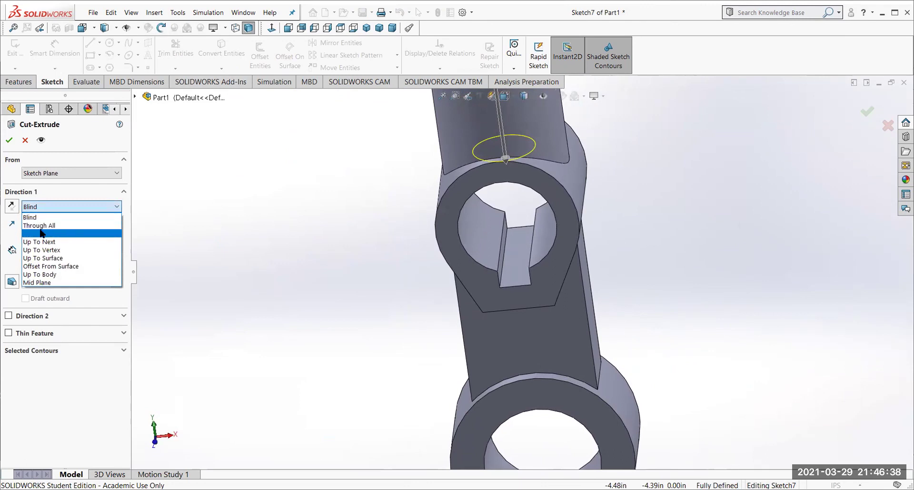
left_click(42, 242)
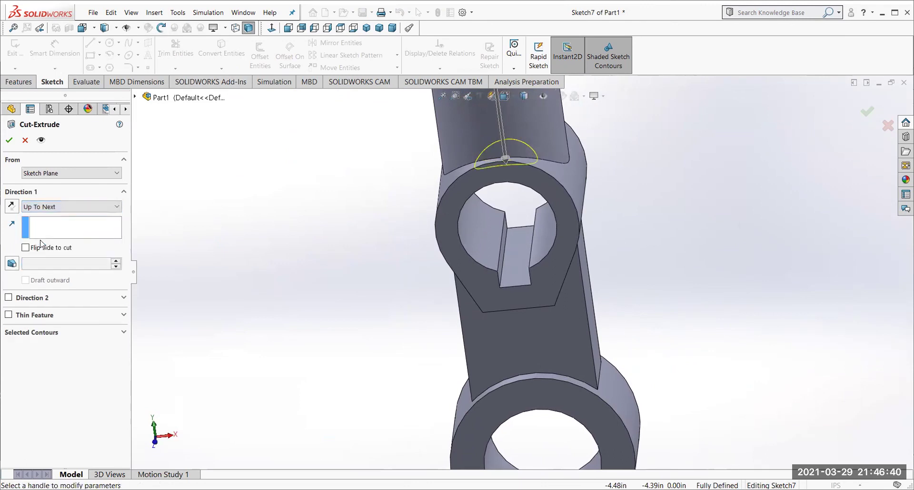
middle_click_drag(172, 210, 193, 131)
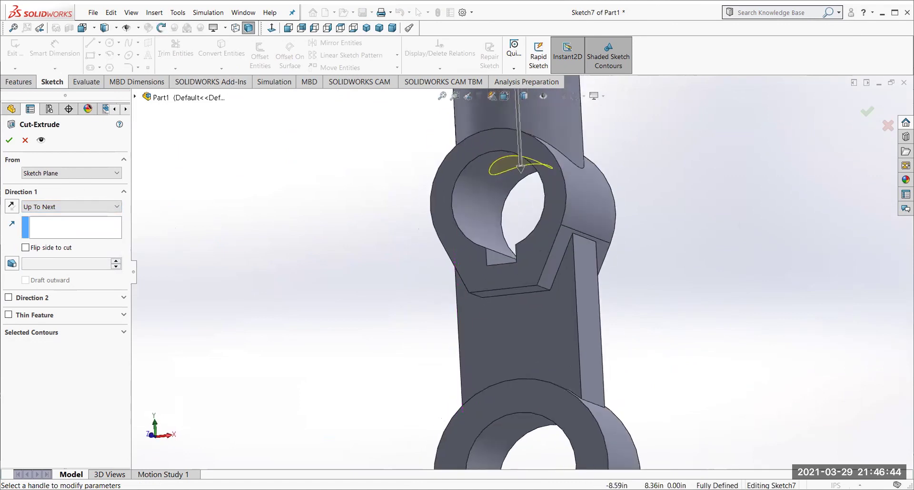
left_click(9, 141)
middle_click_drag(231, 184, 290, 262)
key("f")
middle_click_drag(316, 228, 304, 203)
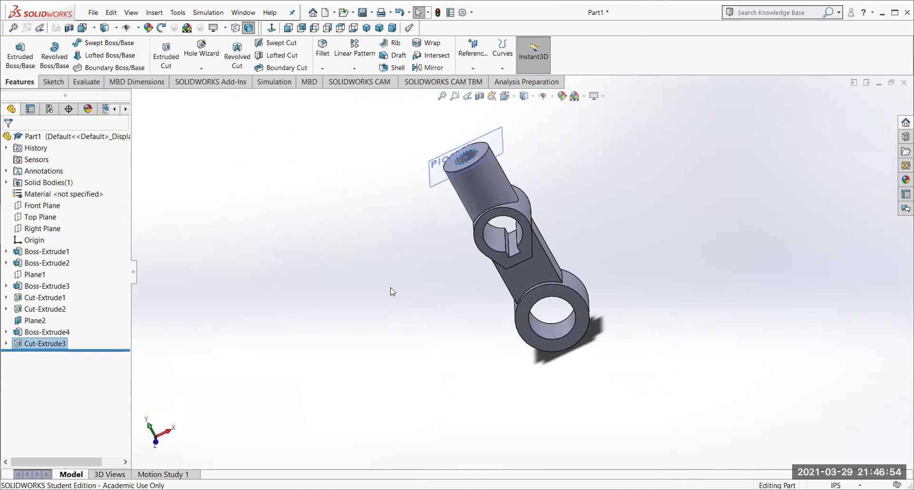
On the upper boss's front face, sketch a vertical centerline about 1.93 in long upward from the bore's center.
middle_click_drag(399, 303, 534, 236)
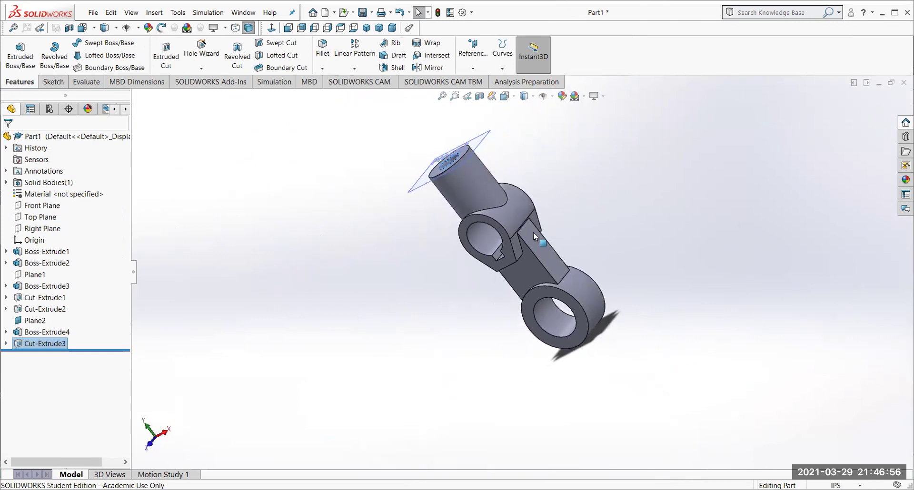
left_click(509, 251)
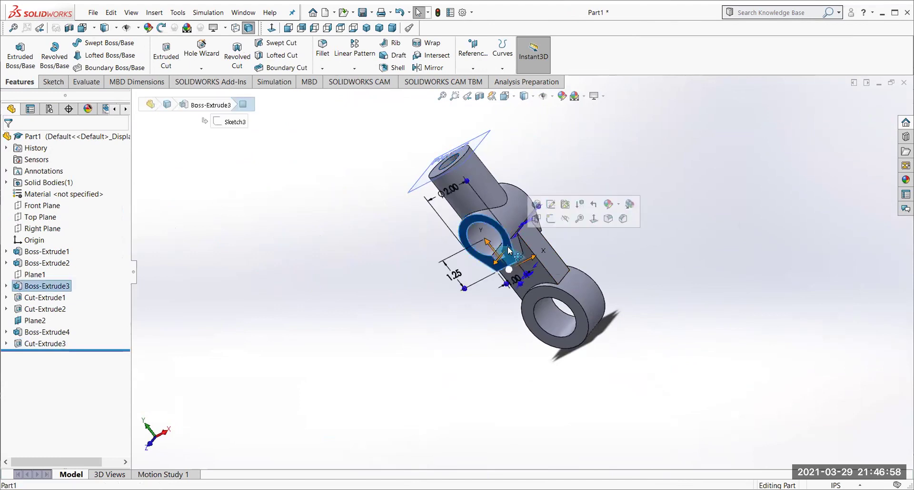
left_click(592, 220)
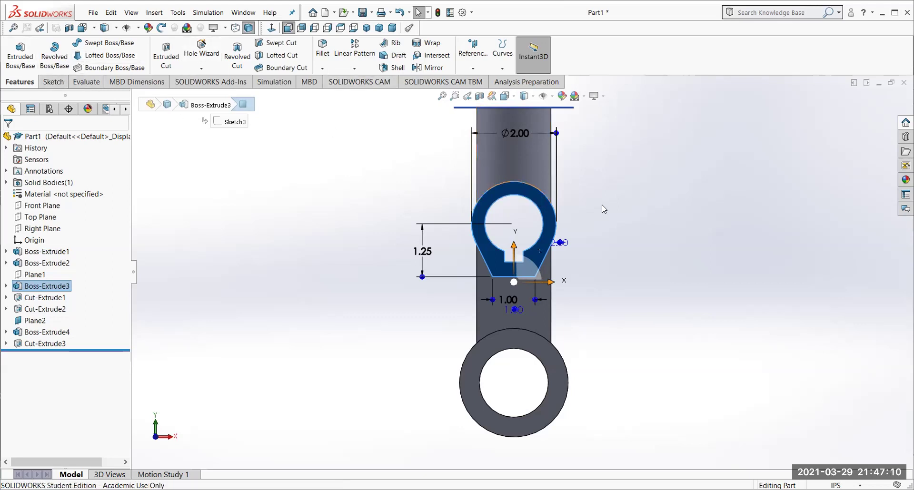
scroll(516, 167, "up", 2)
scroll(518, 177, "down", 3)
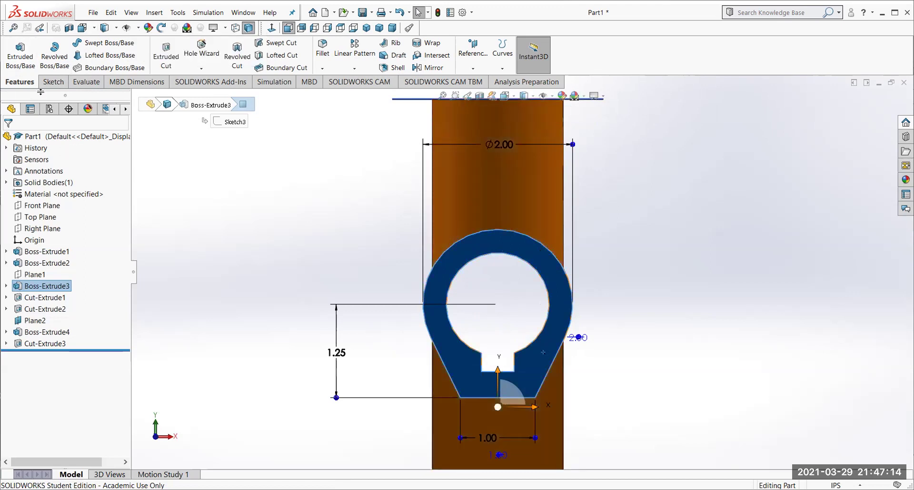
left_click(21, 50)
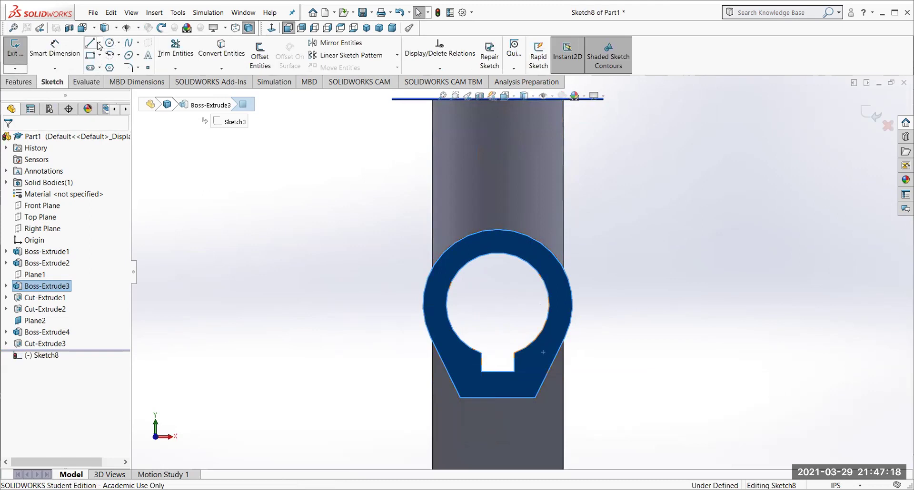
left_click(101, 44)
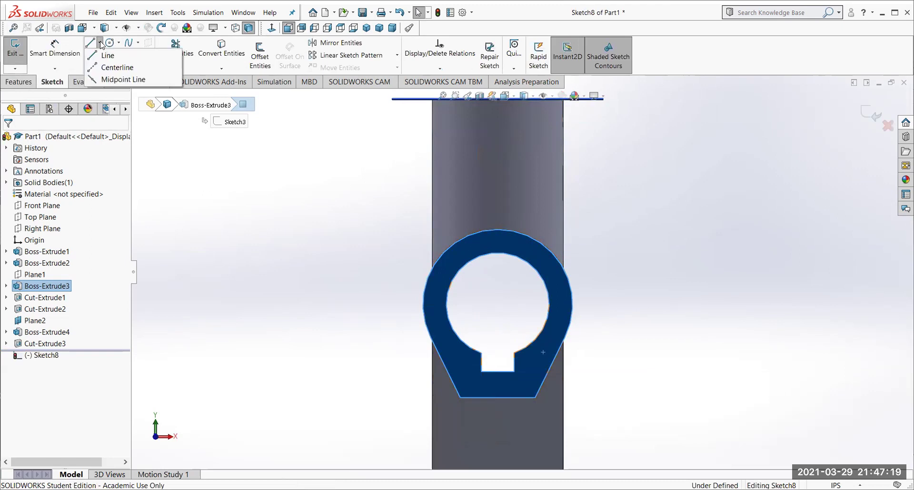
left_click(120, 68)
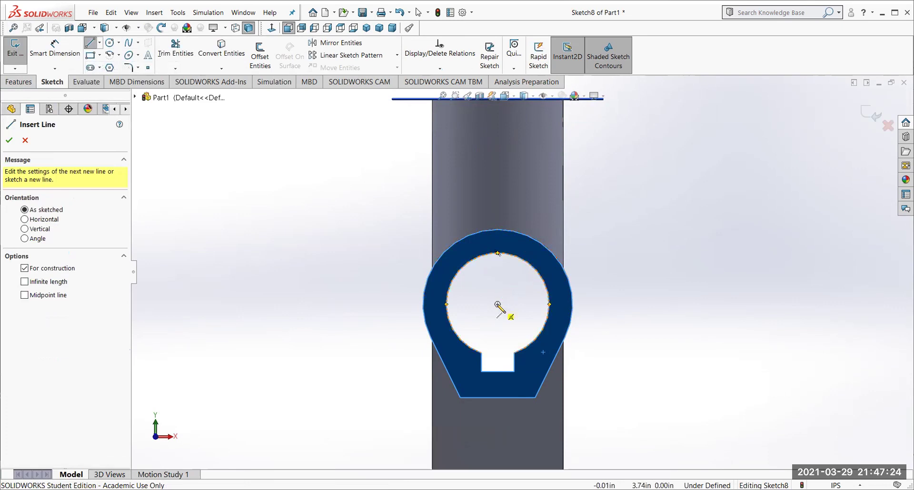
left_click(498, 304)
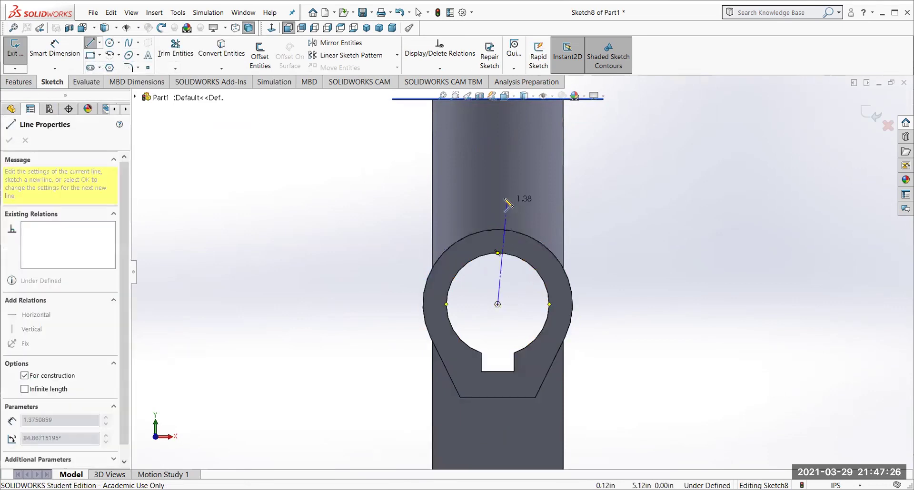
left_click(498, 160)
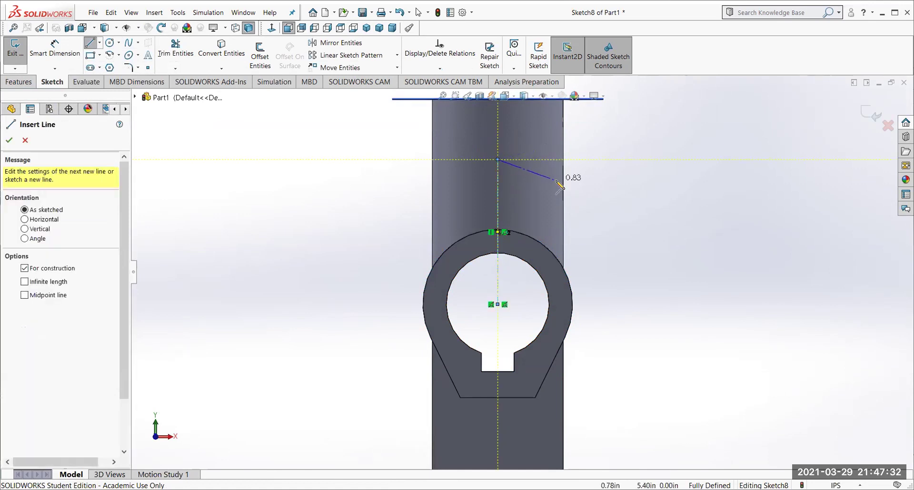
key("Escape")
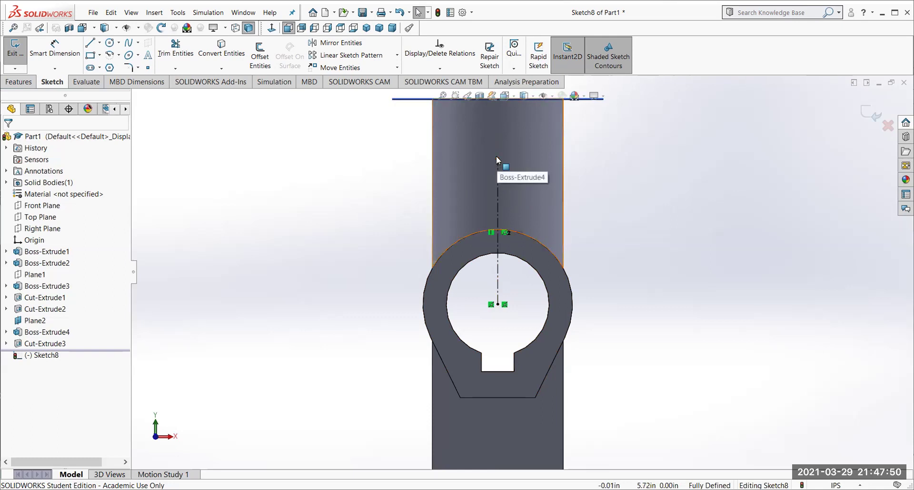
Dimension the centerline's length as 1.75 in.
key("d")
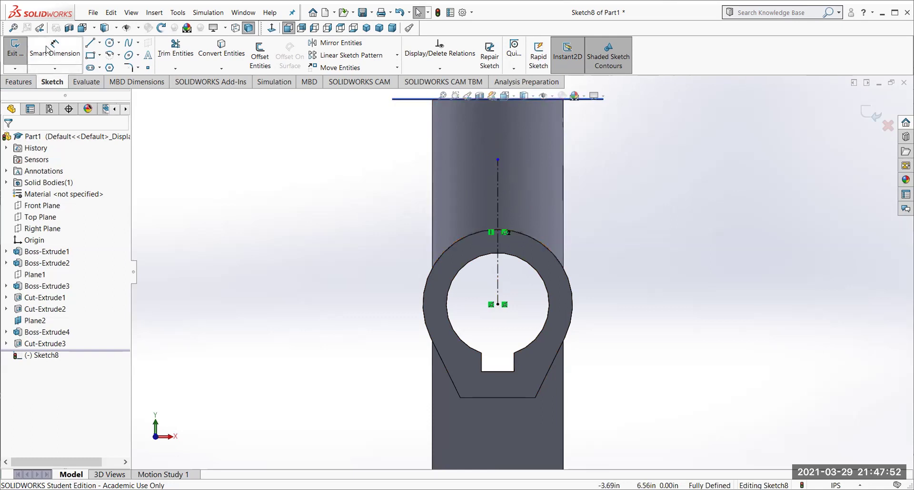
left_click(498, 199)
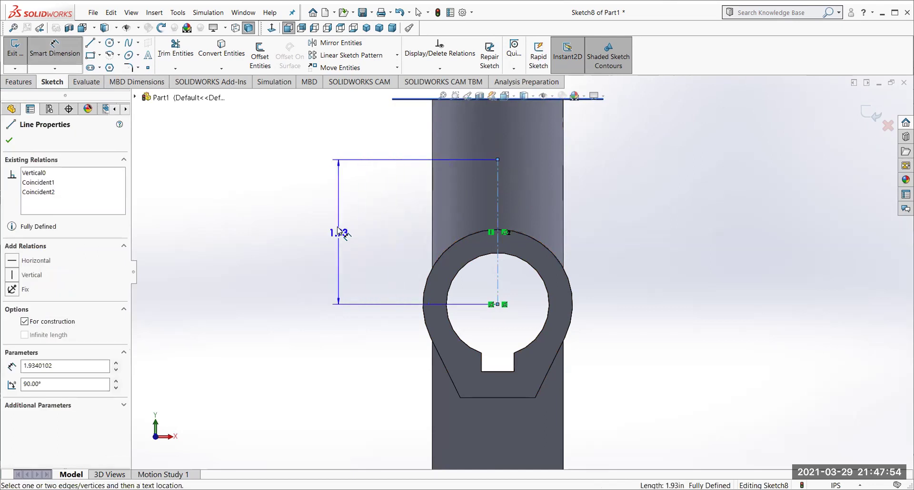
left_click(341, 229)
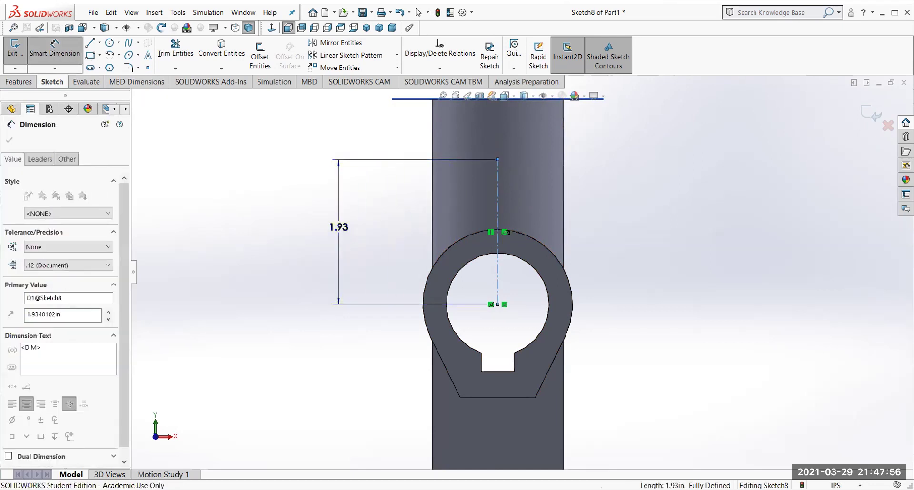
type("1.75")
key("Return")
left_click(9, 140)
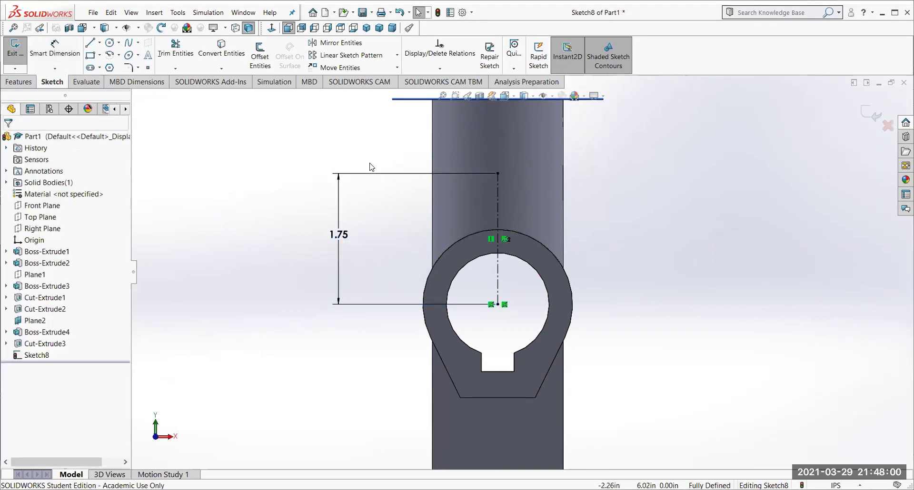
Sketch a circle of about 0.49 in radius centered on the centerline's upper end.
left_click(109, 43)
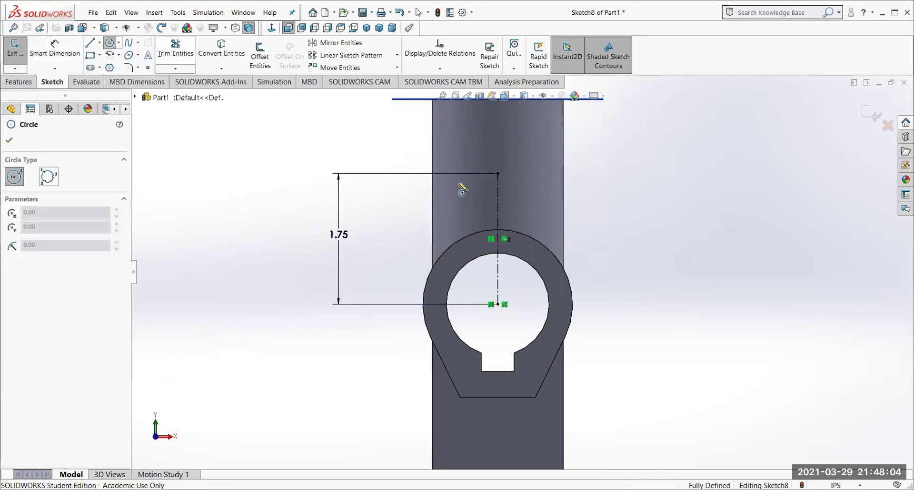
left_click(497, 174)
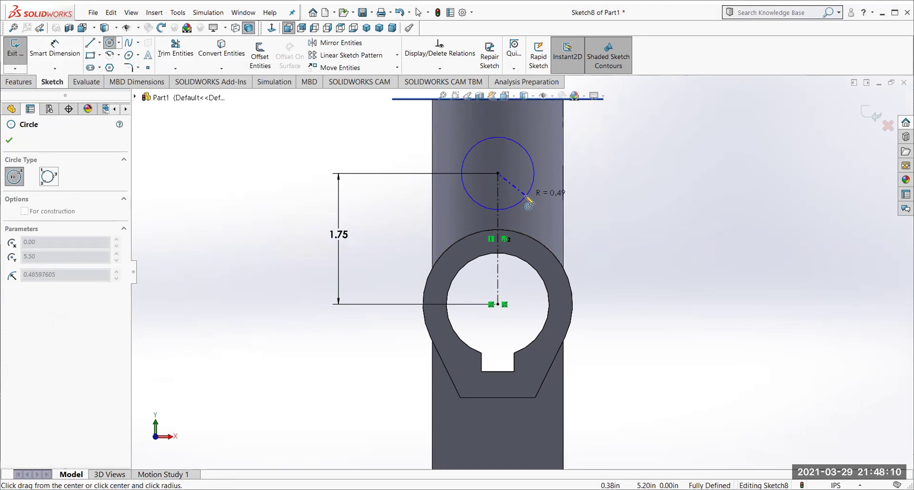
left_click(526, 199)
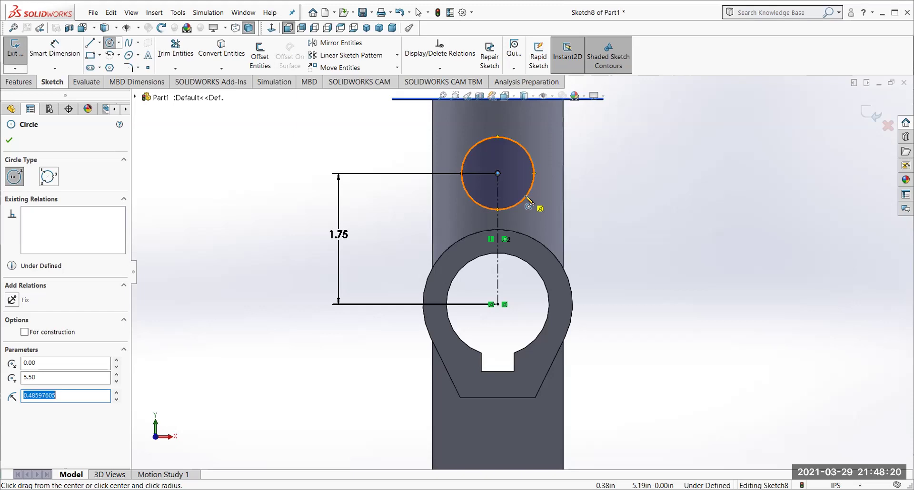
Dimension the new circle's diameter as 1.125 in.
left_click(55, 48)
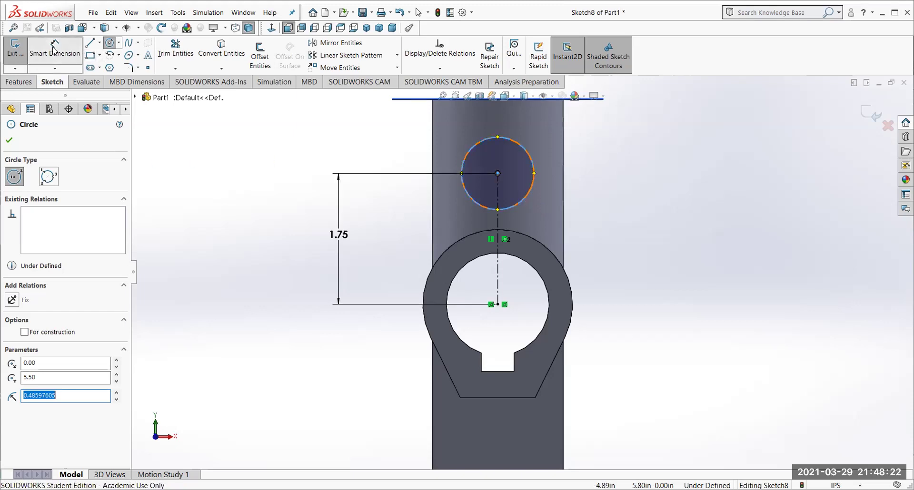
left_click(496, 139)
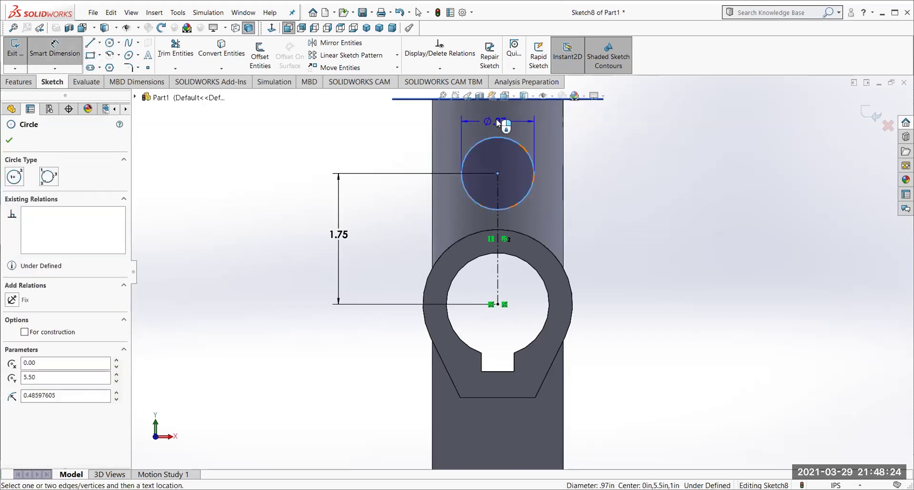
left_click(497, 122)
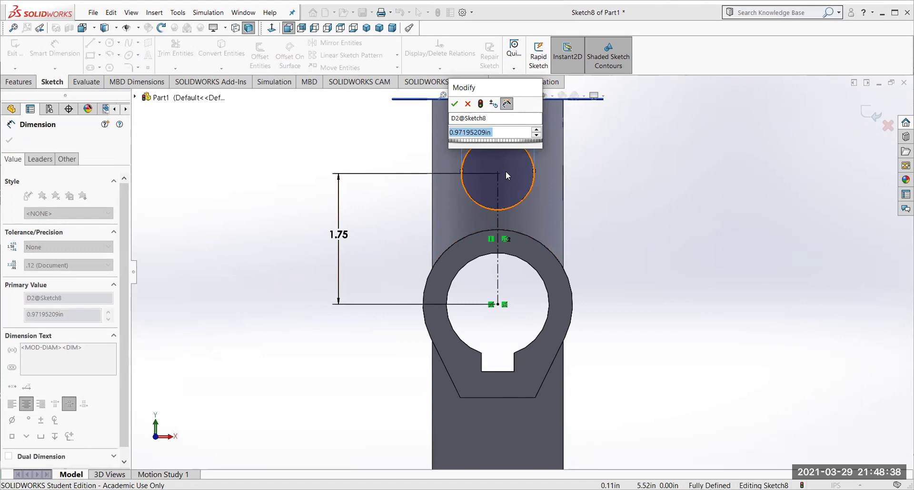
type("1.125")
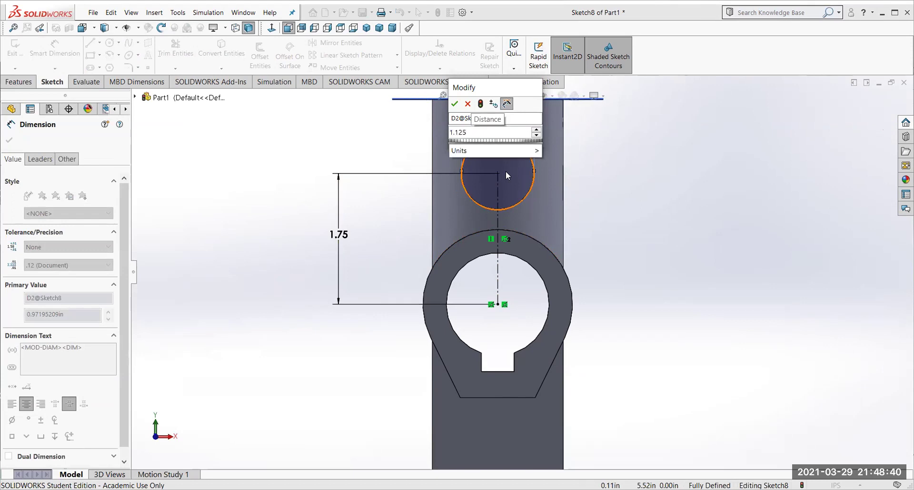
key("Return")
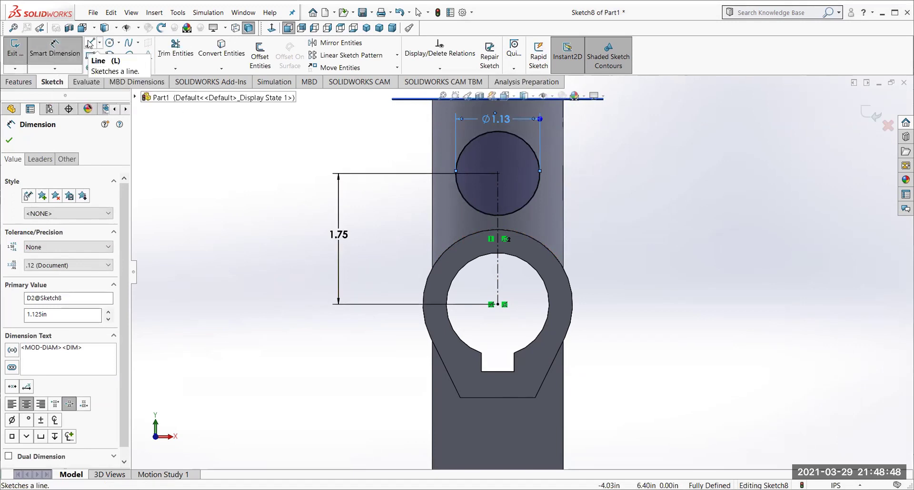
key("Escape")
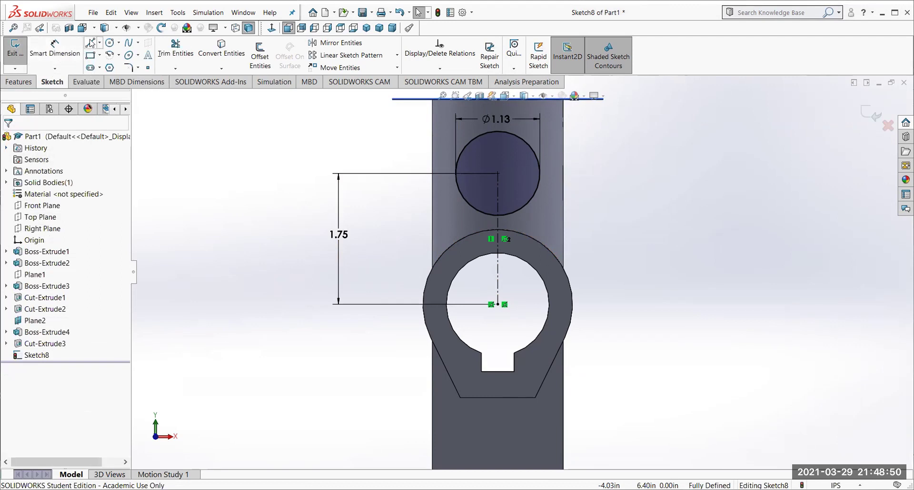
Sketch two vertical lines from the 1.125 in circle's left and right quadrant points down past the boss's outer edge.
left_click(90, 44)
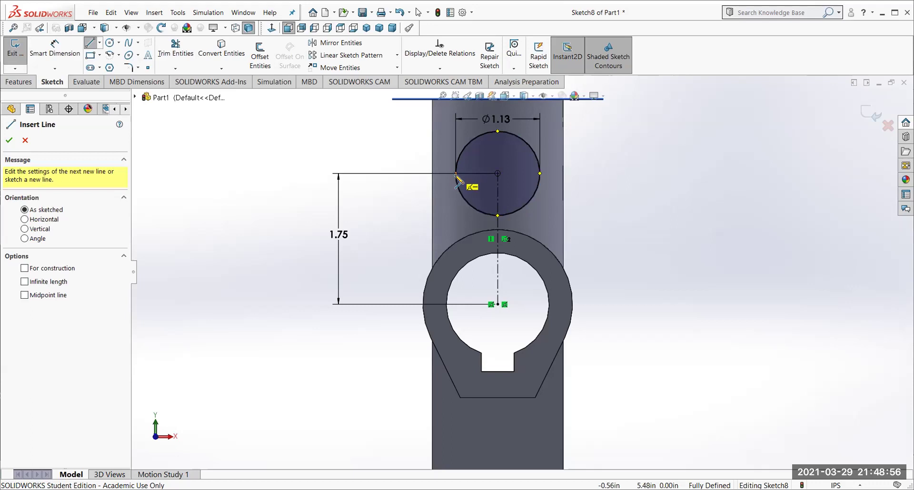
left_click(456, 173)
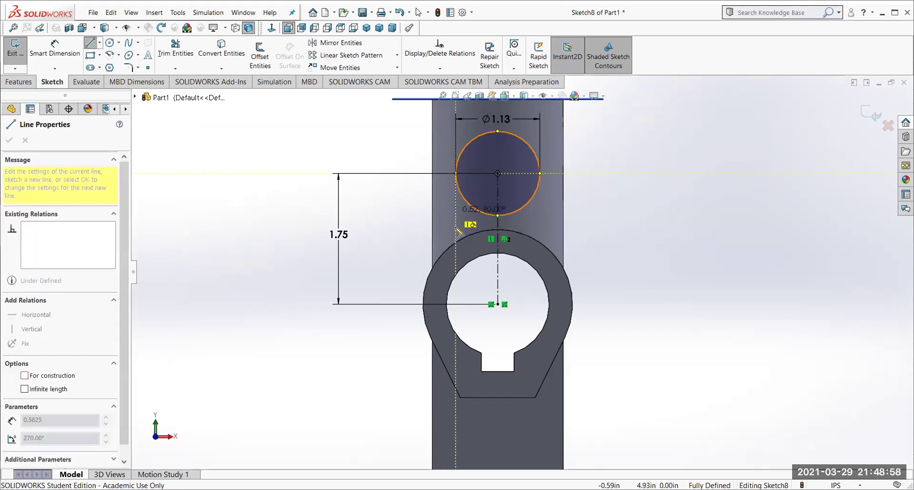
left_click(457, 253)
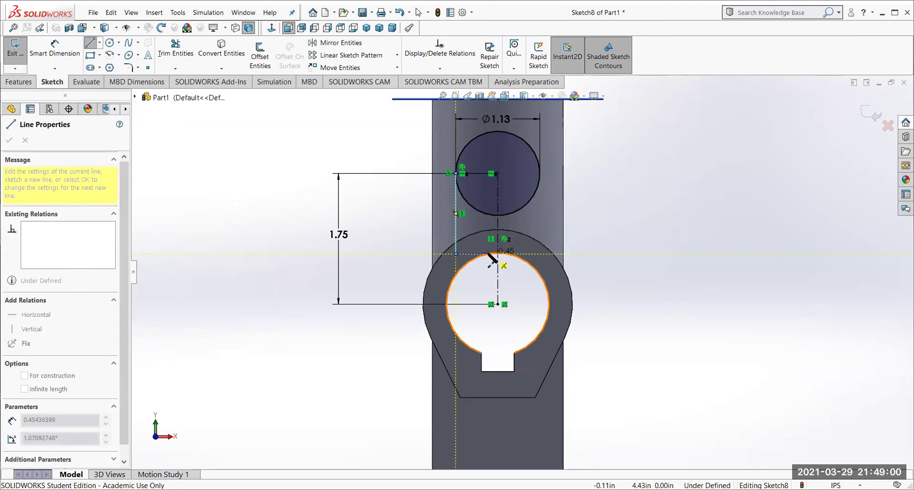
key("Escape")
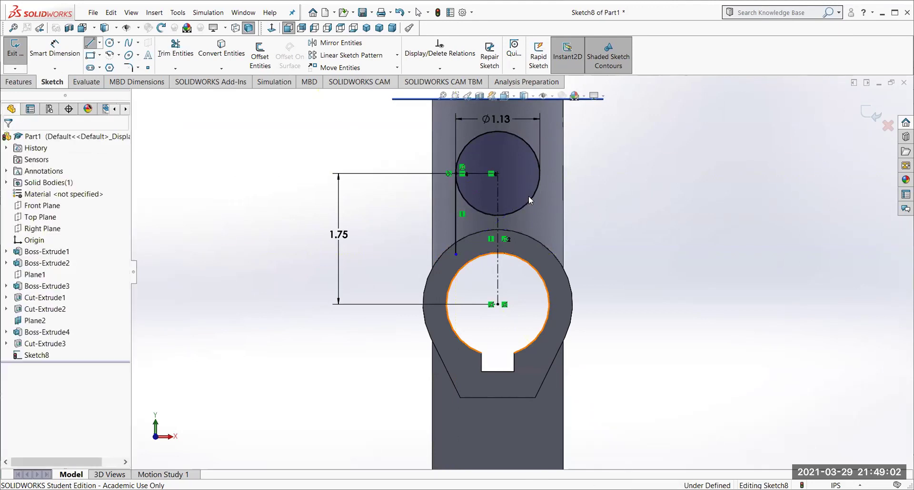
left_click(90, 46)
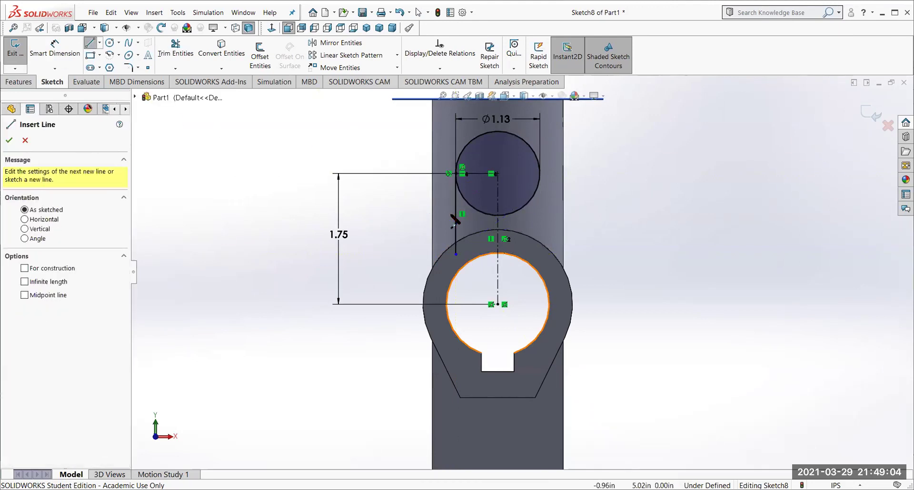
left_click(540, 174)
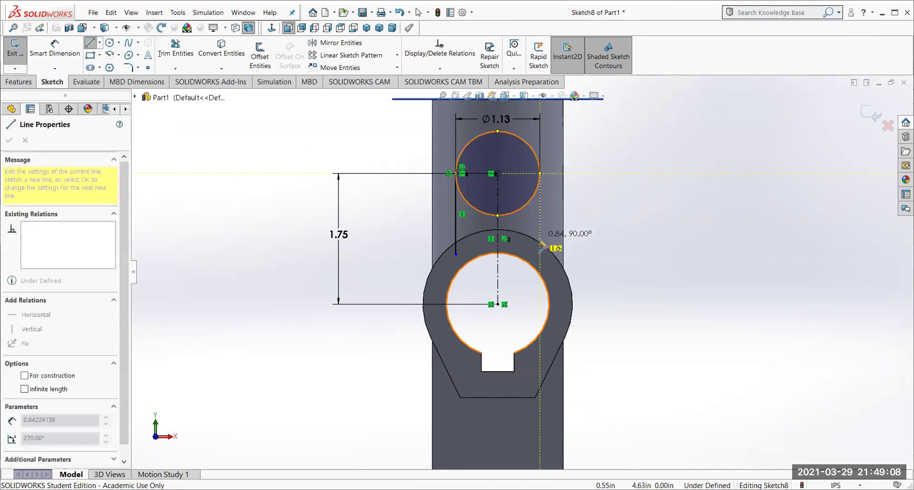
left_click(540, 254)
key("Escape")
key("Escape")
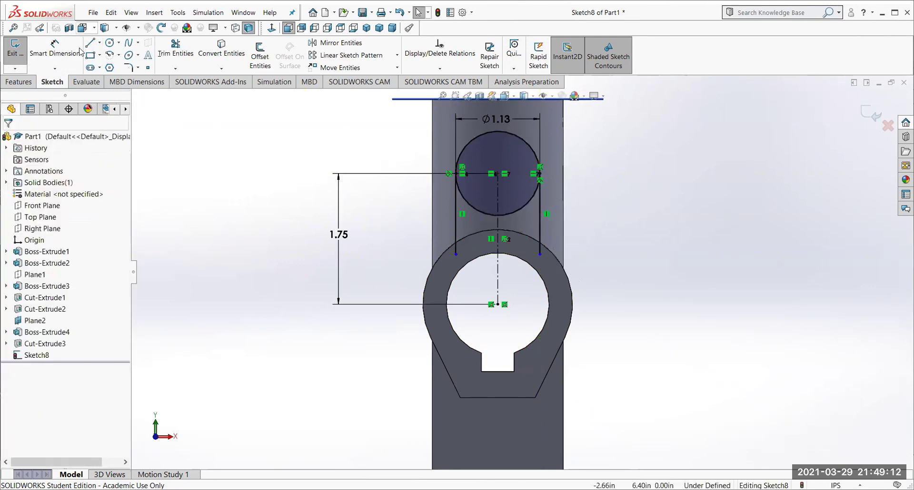
Sketch a circle of 1.00 in radius centered on the bore's center, coincident with the boss's outer edge.
left_click(109, 42)
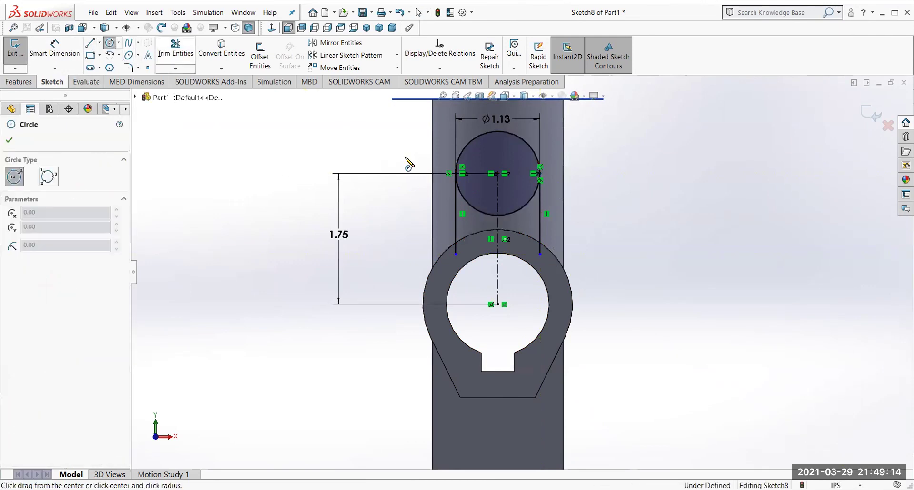
left_click(497, 305)
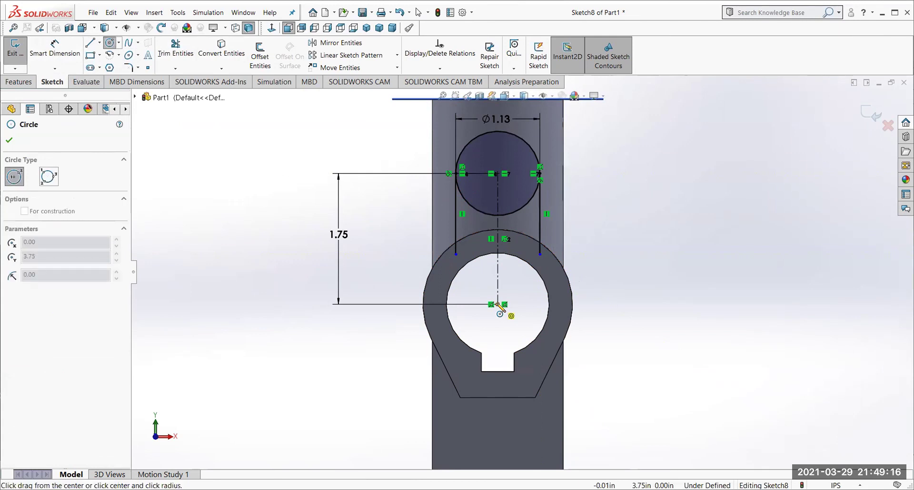
left_click(476, 234)
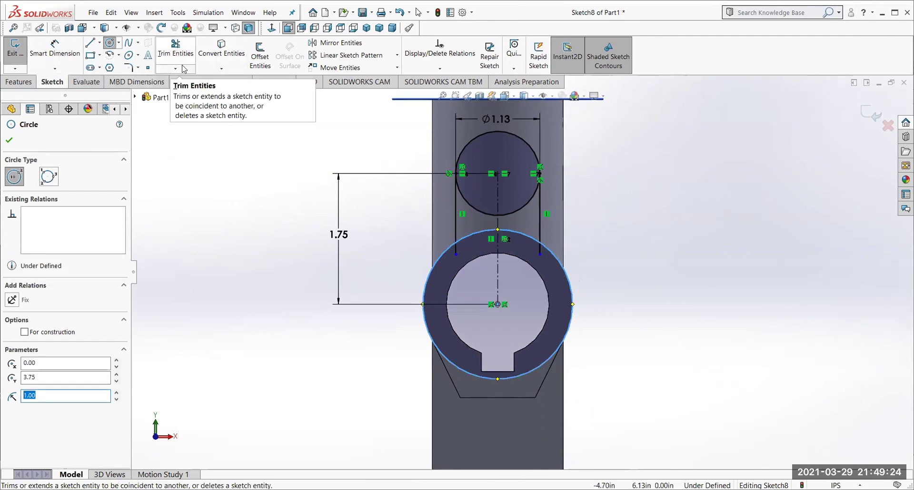
Trim the large circle to its arc between the vertical lines, the line ends below it, and the small circle's lower half.
left_click(176, 50)
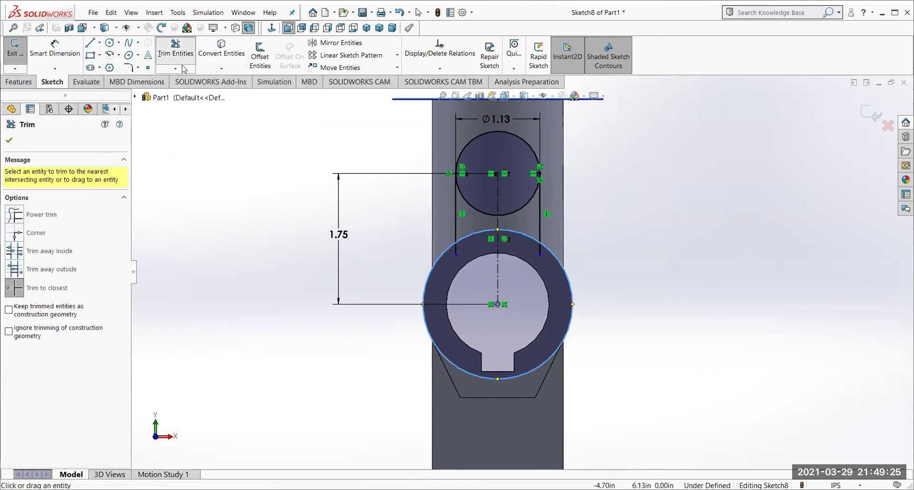
left_click(424, 282)
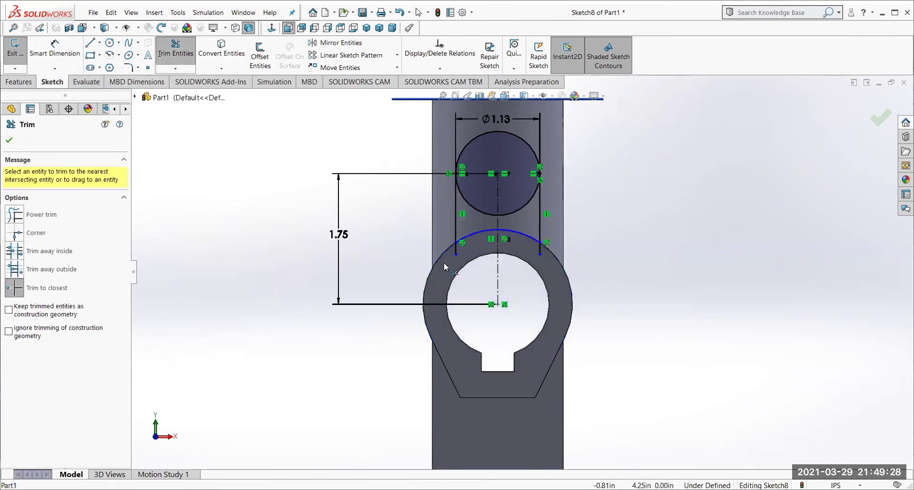
left_click(540, 252)
left_click(540, 253)
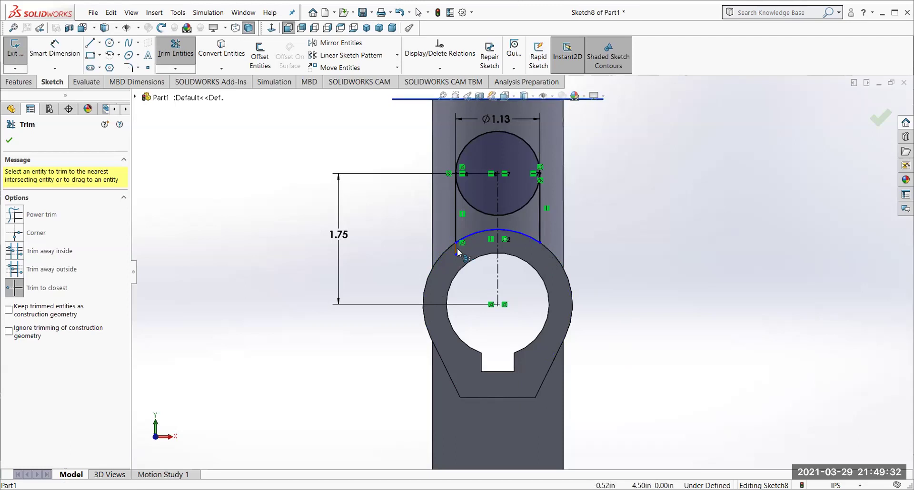
left_click(455, 248)
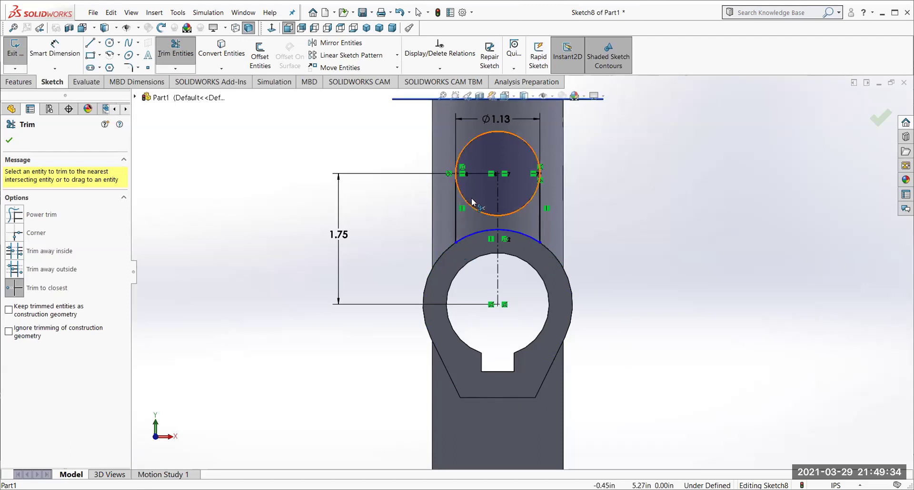
left_click(478, 213)
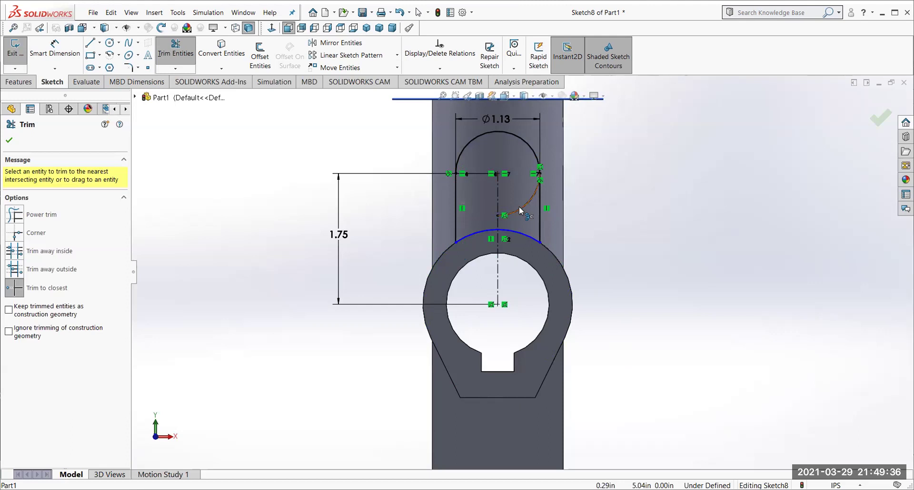
left_click(522, 208)
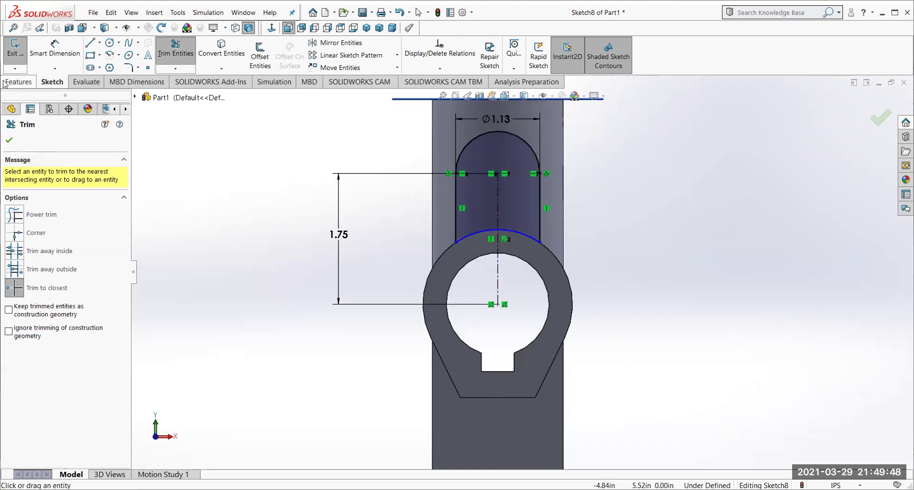
key("Escape")
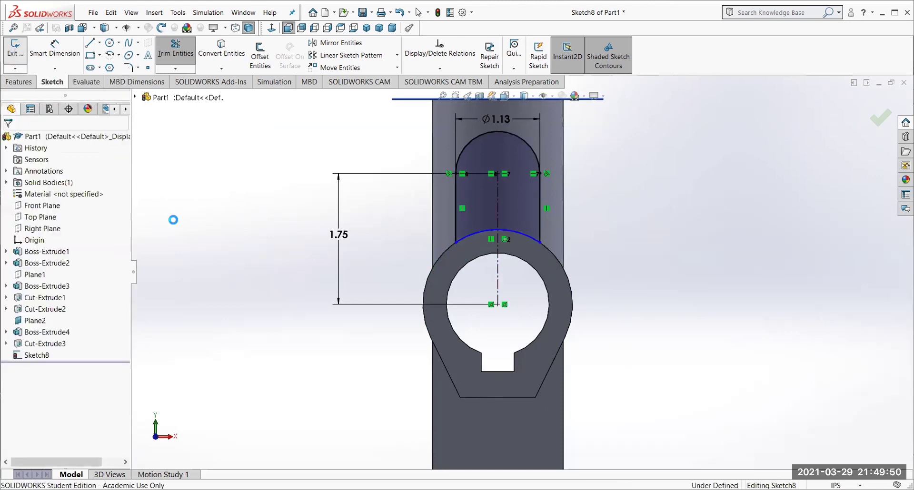
Start a blind boss extrusion of the arched profile, with its direction reversed toward the vertical cylinder.
key("e")
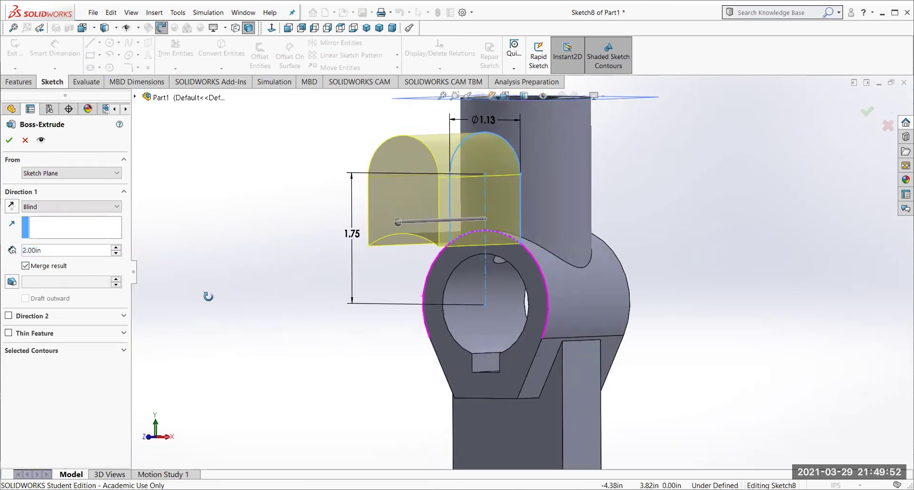
left_click(10, 204)
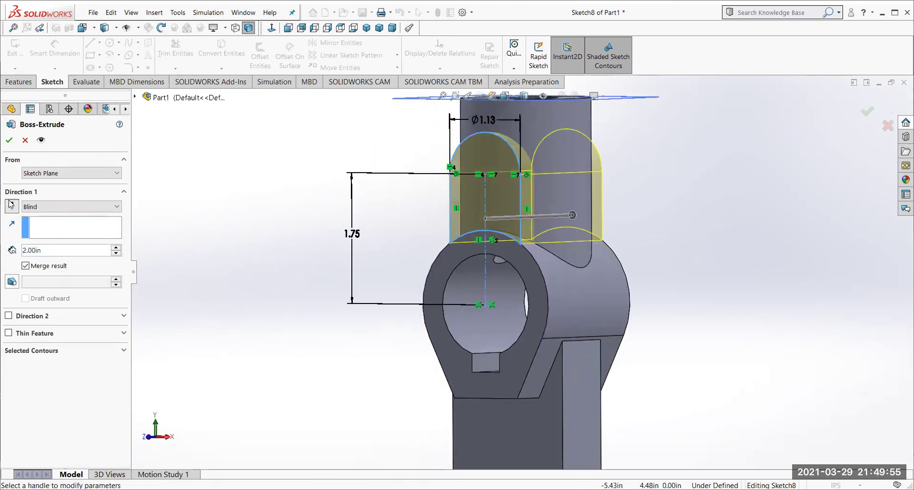
Extrude the round-topped tab profile with the Up To Next end condition so it meets the vertical cylinder.
left_click(49, 207)
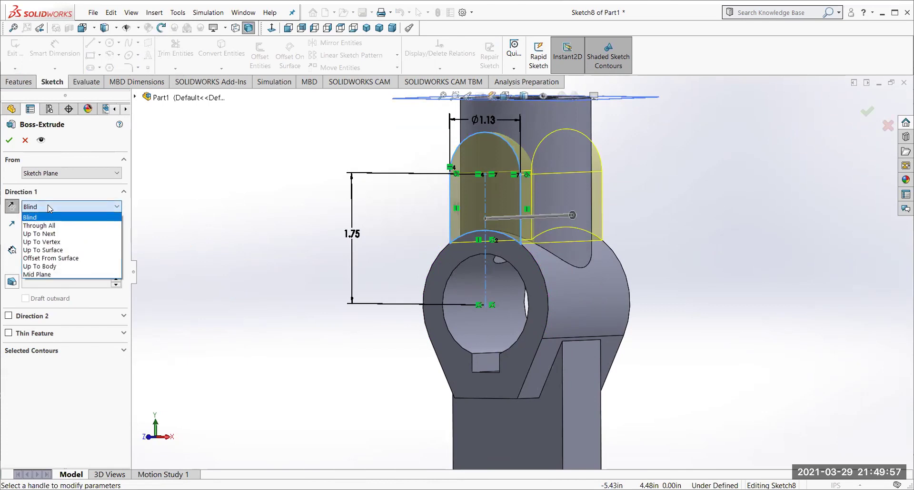
left_click(43, 234)
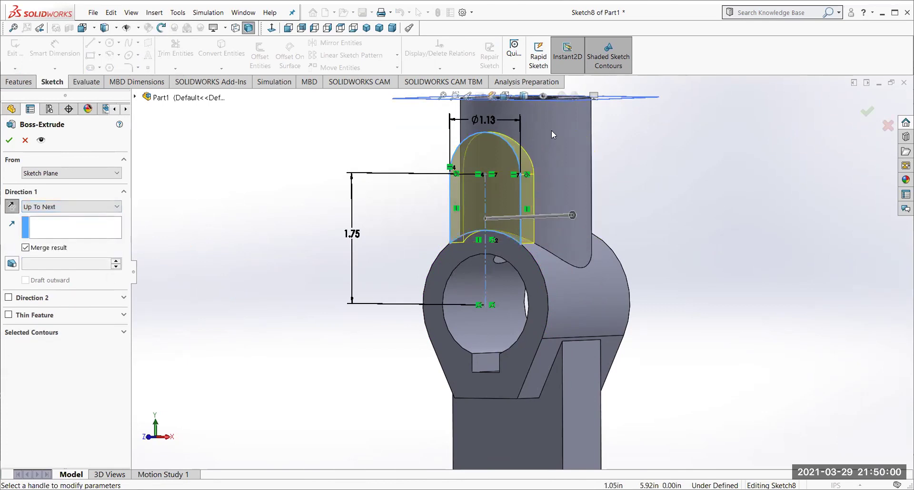
left_click(9, 140)
mouse_move(279, 302)
middle_mouse_down()
mouse_move(253, 323)
mouse_move(283, 316)
mouse_move(270, 289)
middle_mouse_up()
left_click(270, 285)
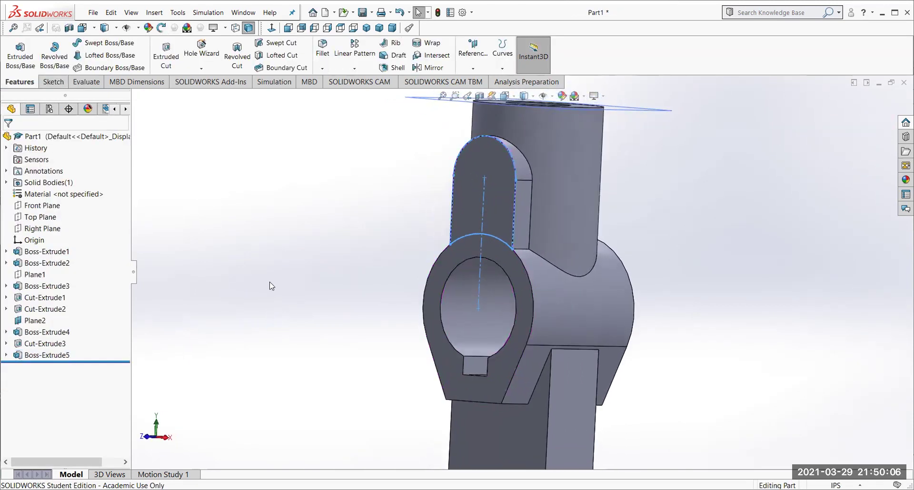
On the tab's front face, sketch a circle of about 0.28 in radius centred on the rounded end's arc centre.
mouse_move(304, 286)
middle_mouse_down()
mouse_move(284, 292)
mouse_move(304, 290)
mouse_move(298, 285)
middle_mouse_up()
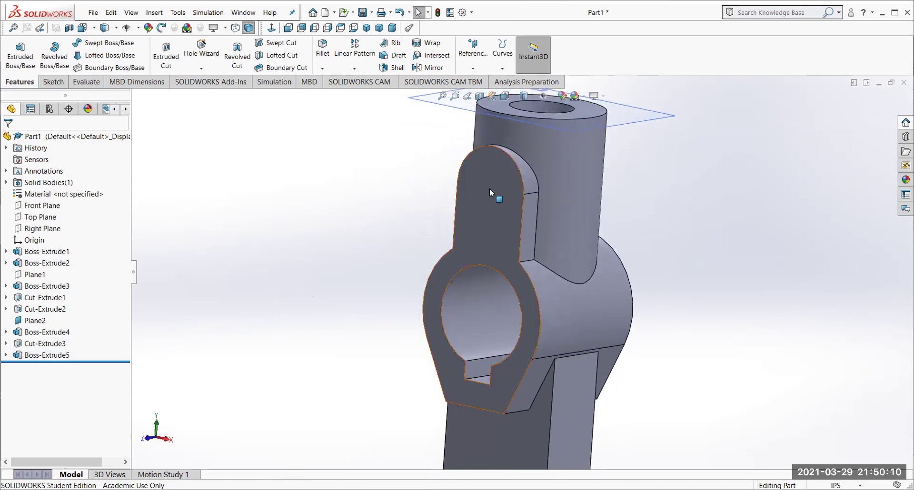
left_click(485, 202)
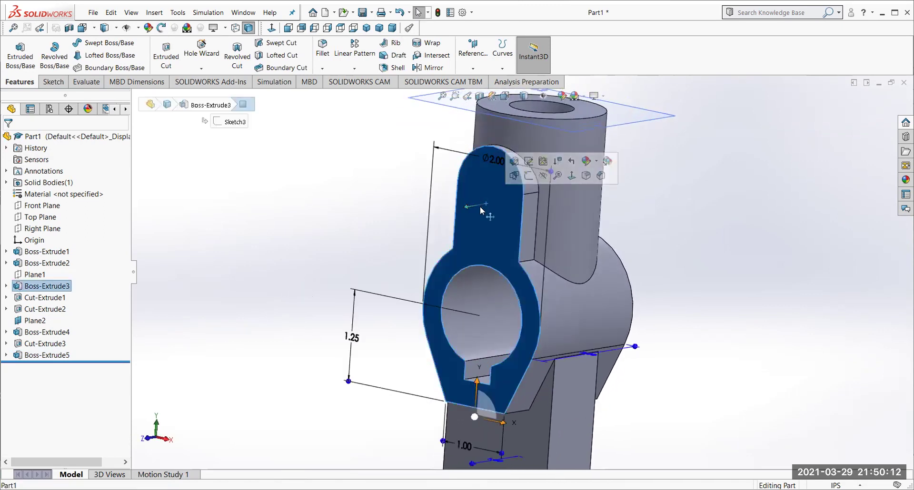
left_click(571, 176)
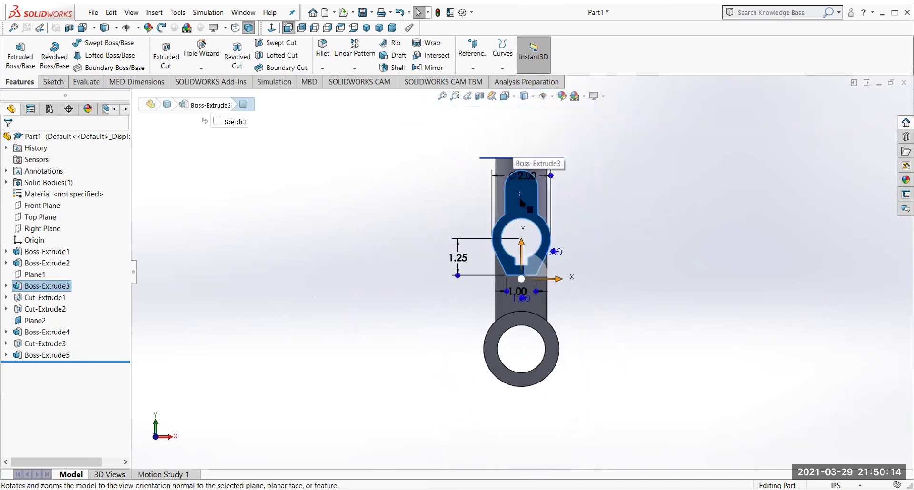
scroll(524, 193, "down", 3)
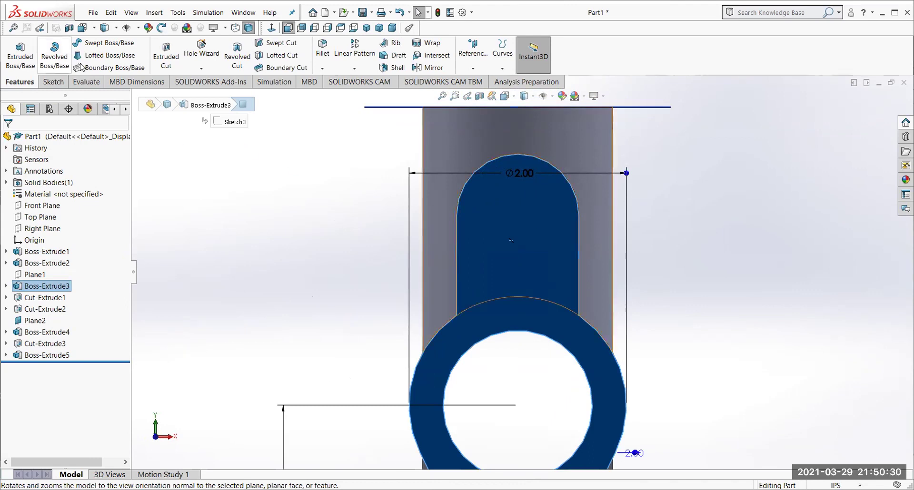
left_click(166, 53)
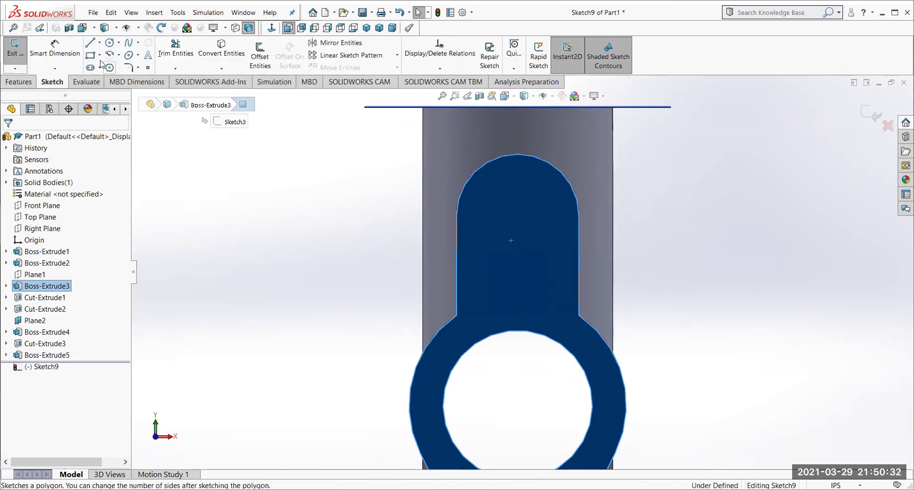
left_click(110, 43)
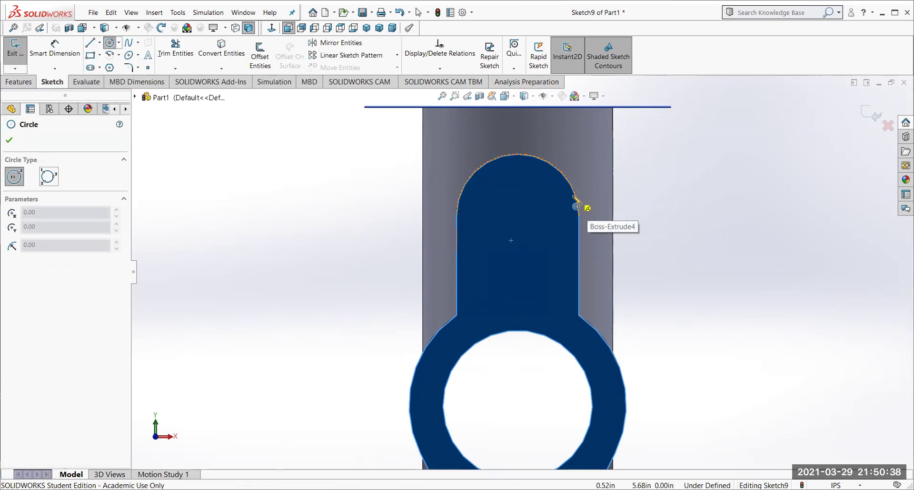
mouse_move(578, 207)
left_click(517, 215)
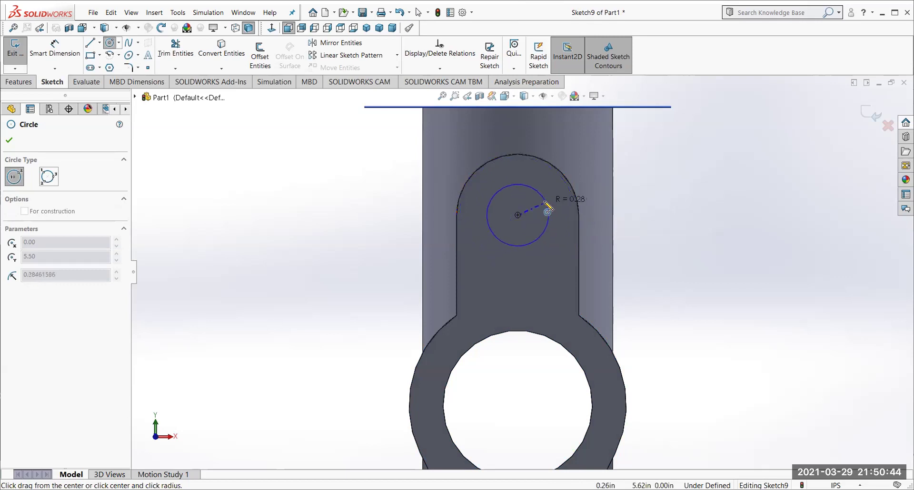
left_click(547, 210)
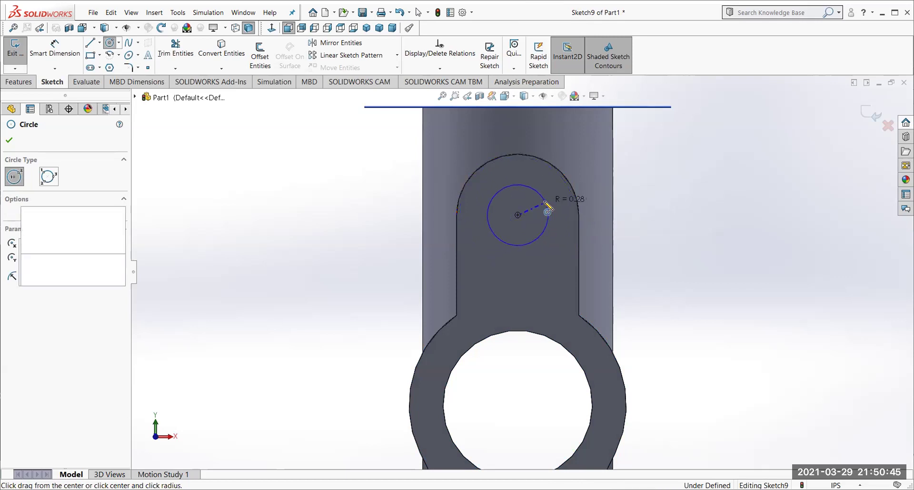
Dimension the circle's diameter and set it to 0.5 in.
left_click(57, 53)
left_click(504, 187)
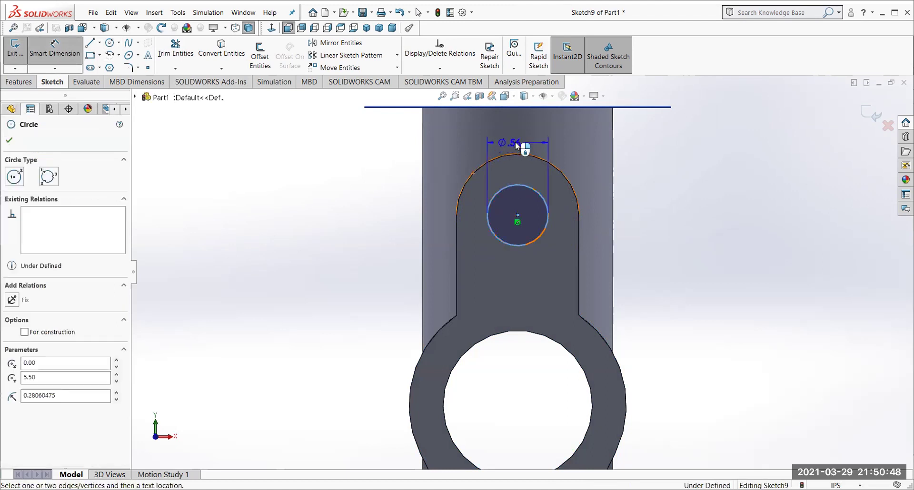
left_click(516, 141)
key("BackSpace")
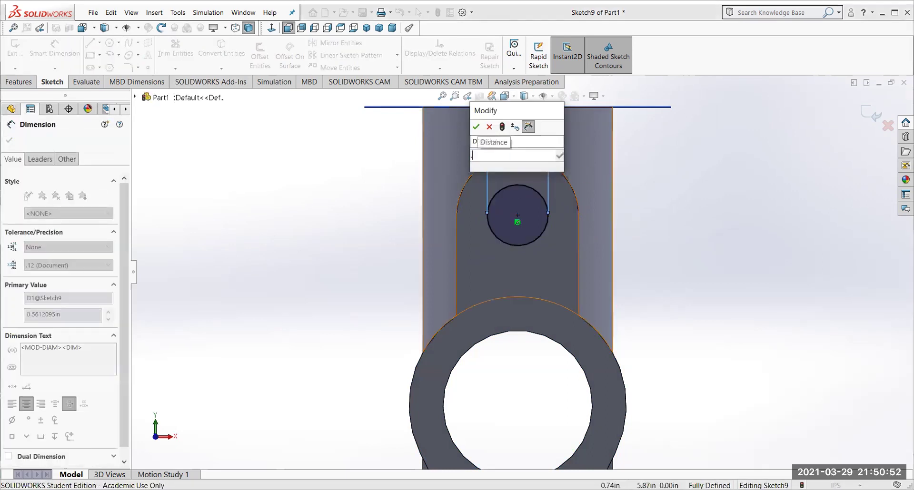
type(".5")
key("Return")
Cut the circle through the tab with an extruded cut using the Up To Next end condition.
left_click(13, 52)
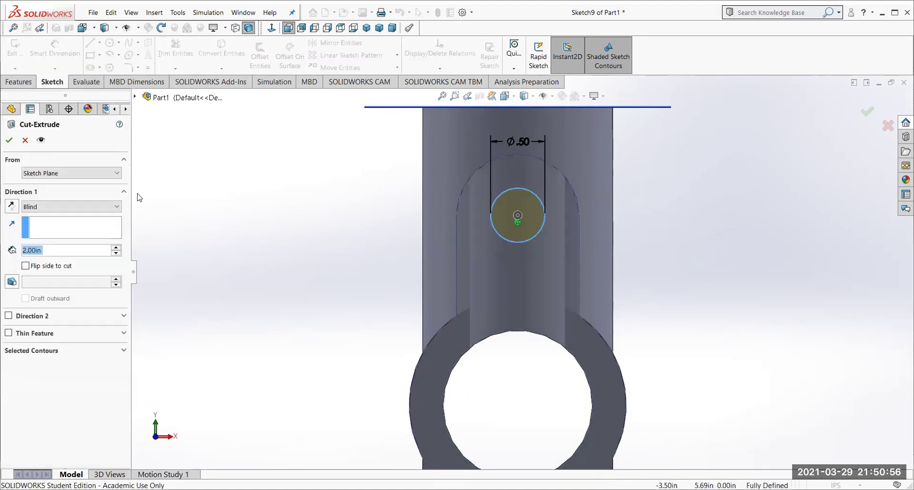
middle_click(237, 290)
middle_click_drag(237, 290, 178, 309)
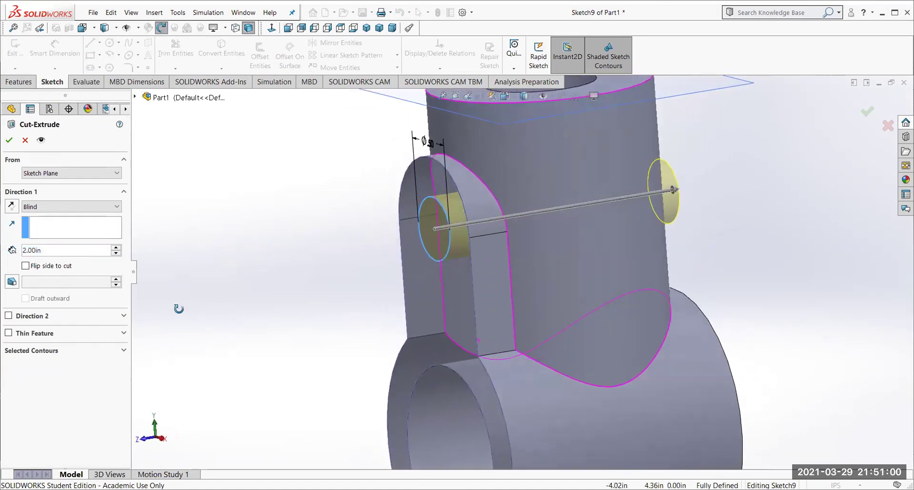
left_click(42, 209)
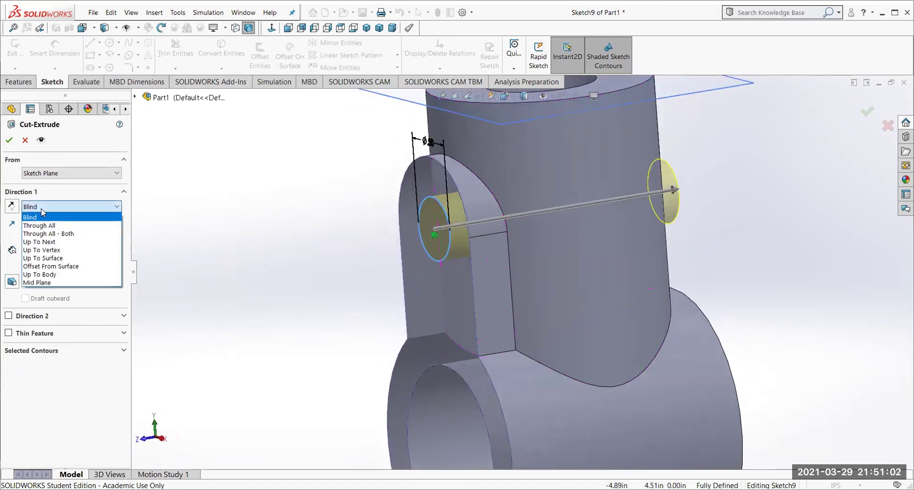
left_click(34, 242)
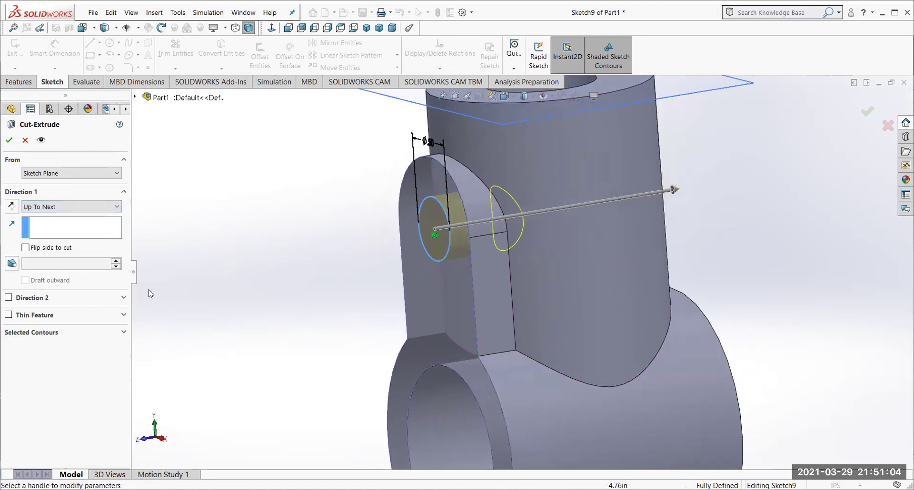
mouse_move(209, 275)
middle_mouse_down()
mouse_move(210, 259)
mouse_move(155, 247)
mouse_move(188, 332)
mouse_move(145, 321)
middle_mouse_up()
left_click(9, 140)
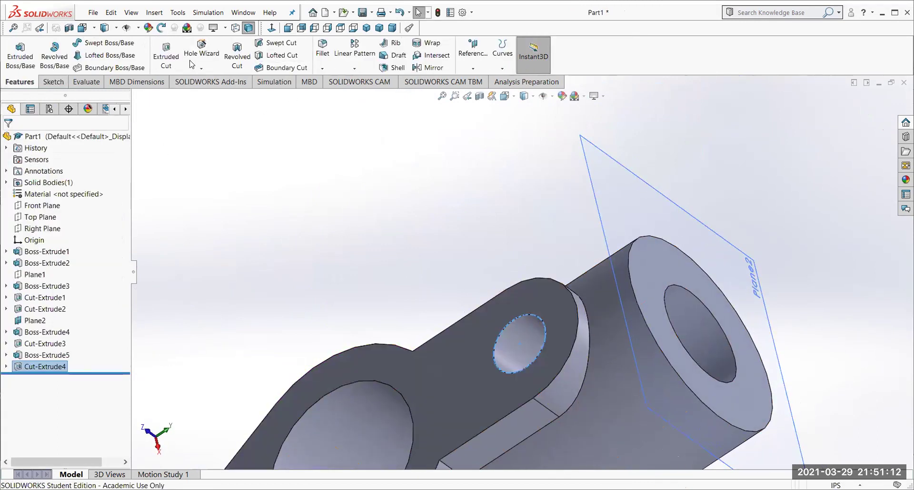
Show the part in isometric view and hide Plane2 above the vertical cylinder.
key("ctrl+7")
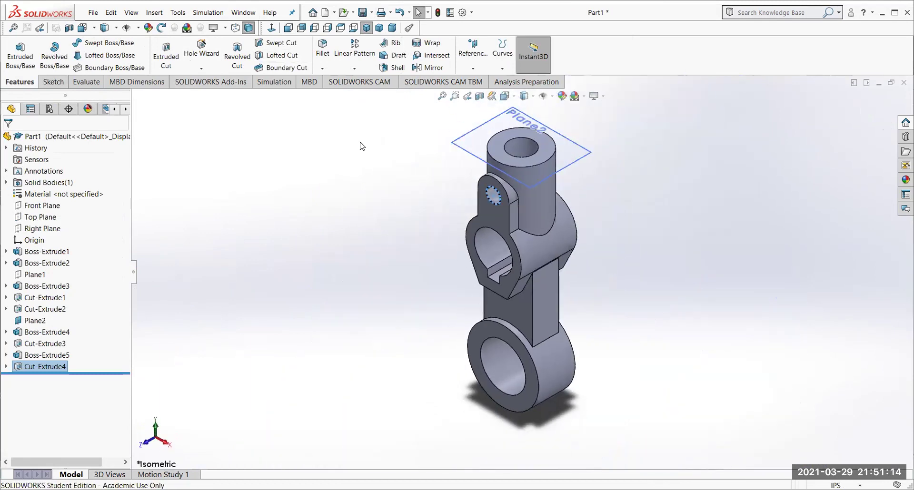
left_click(365, 214)
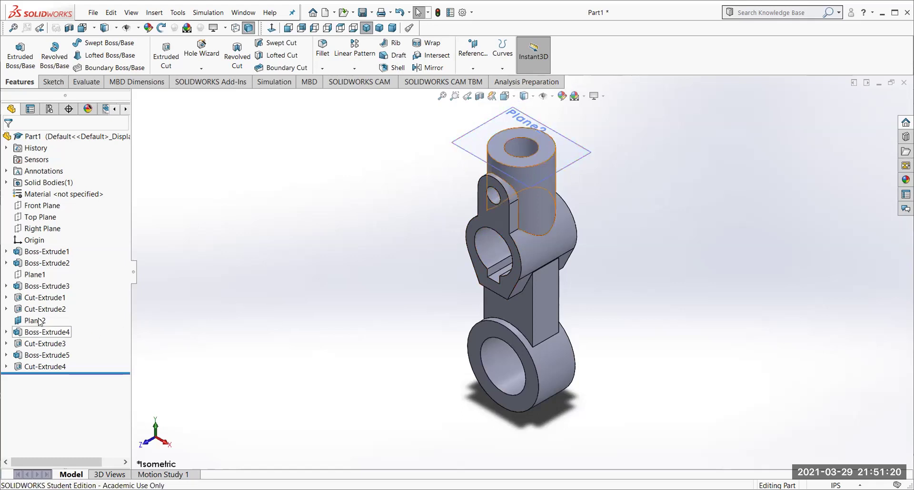
left_click(29, 320)
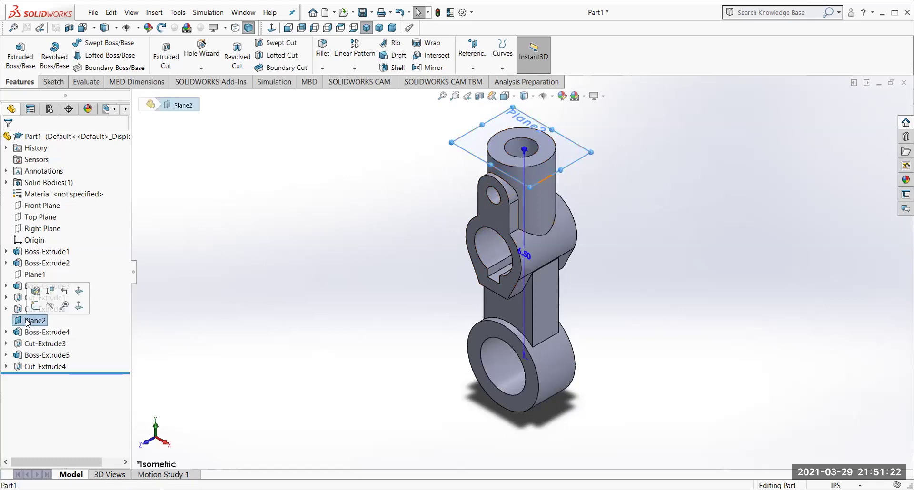
left_click(50, 306)
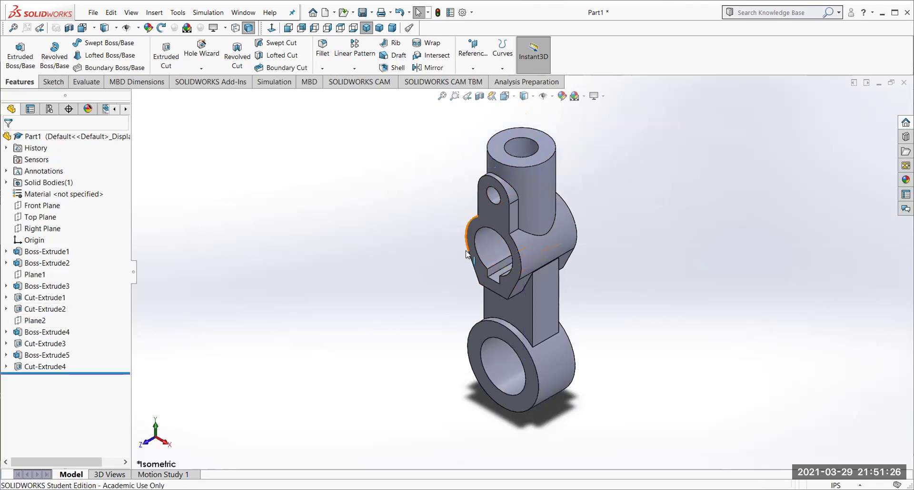
Create a reference plane offset 1.4375 in from the Right Plane.
scroll(542, 248, "up", 3)
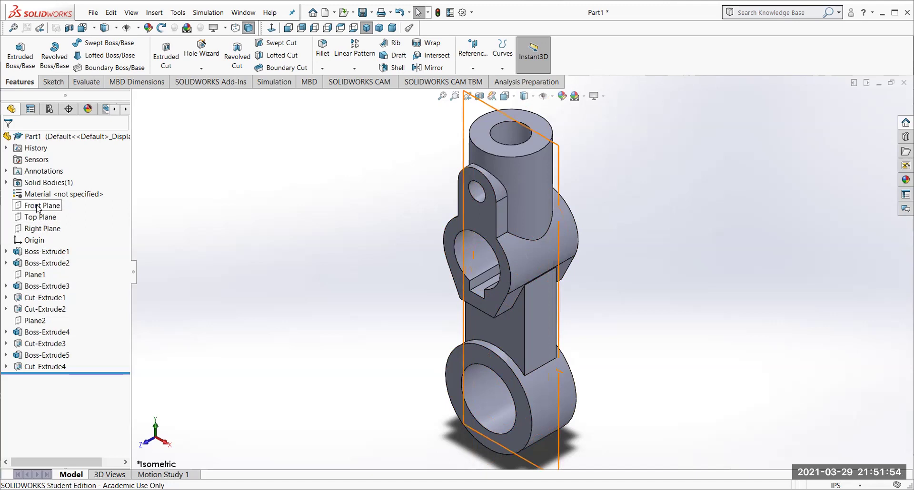
left_click(34, 230)
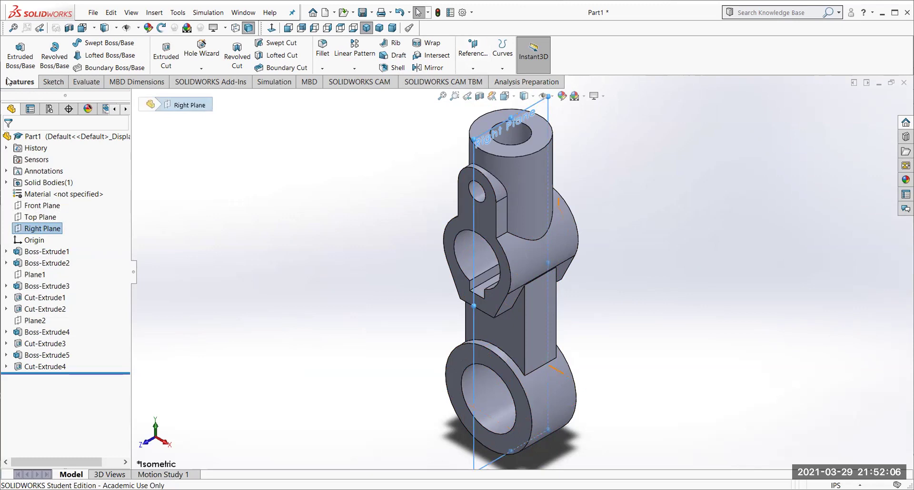
left_click(472, 69)
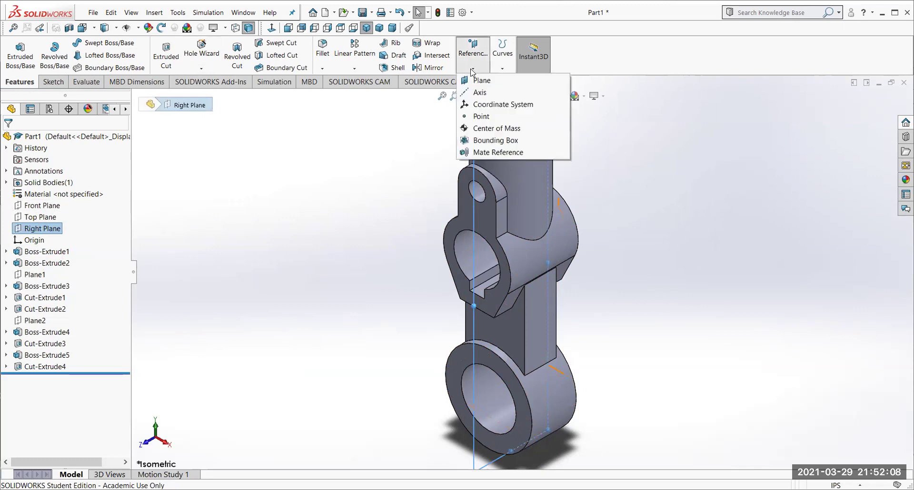
left_click(478, 80)
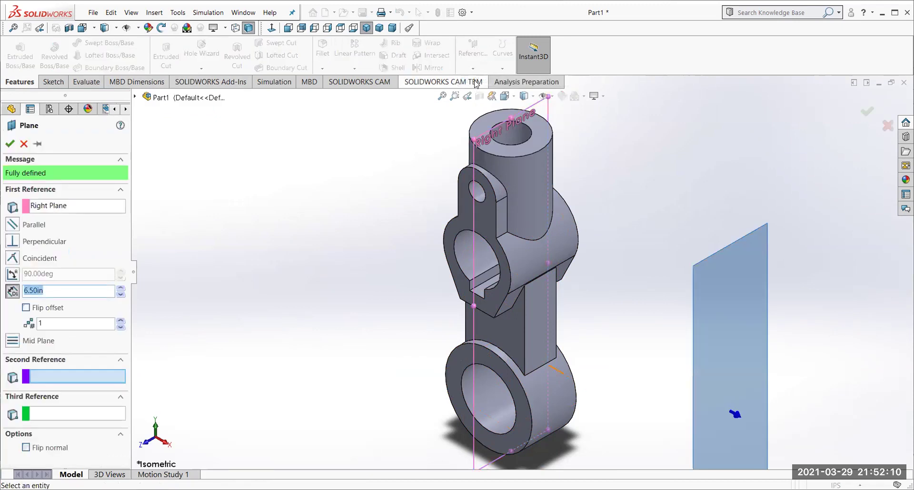
left_click(11, 225)
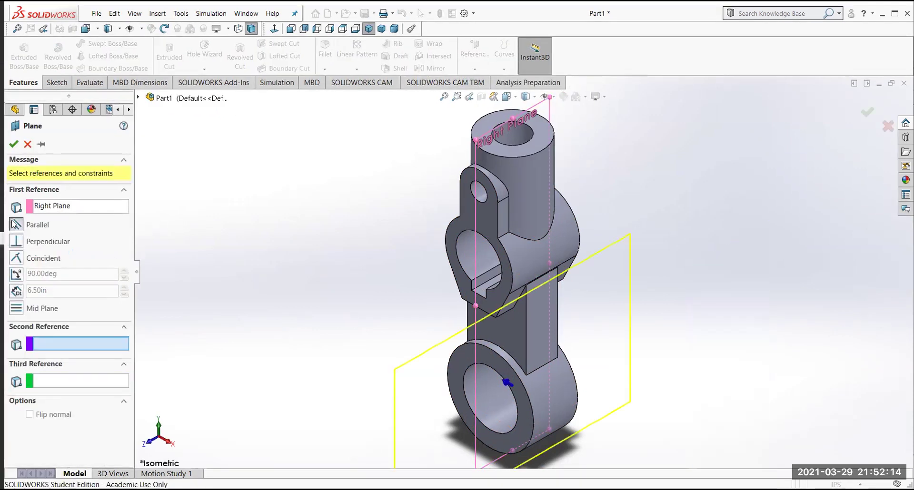
left_click(13, 291)
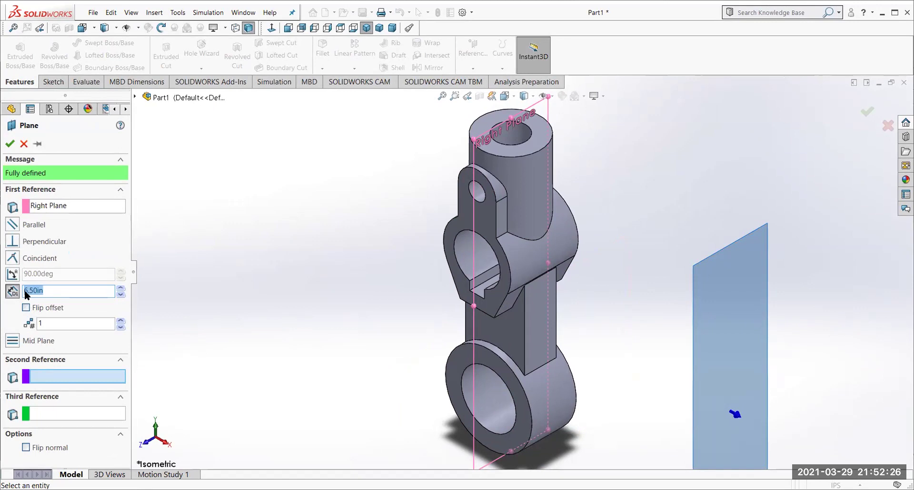
type("1.4375")
key("Return")
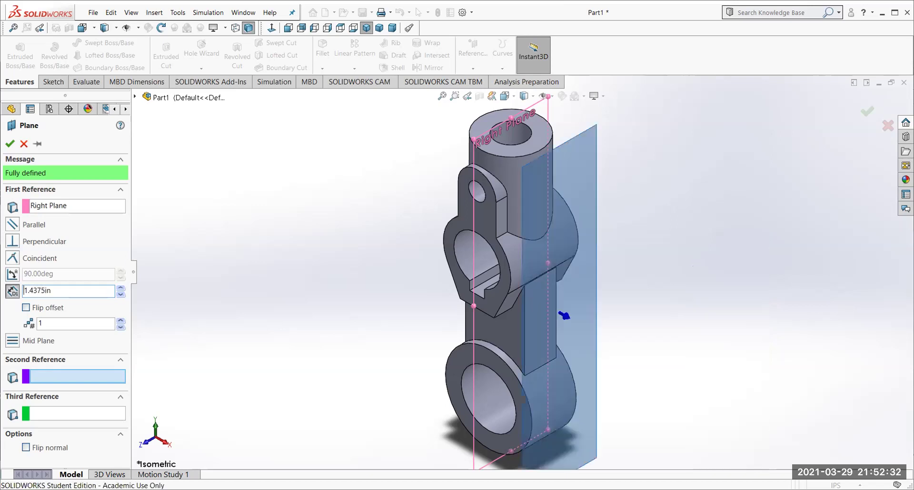
left_click(9, 144)
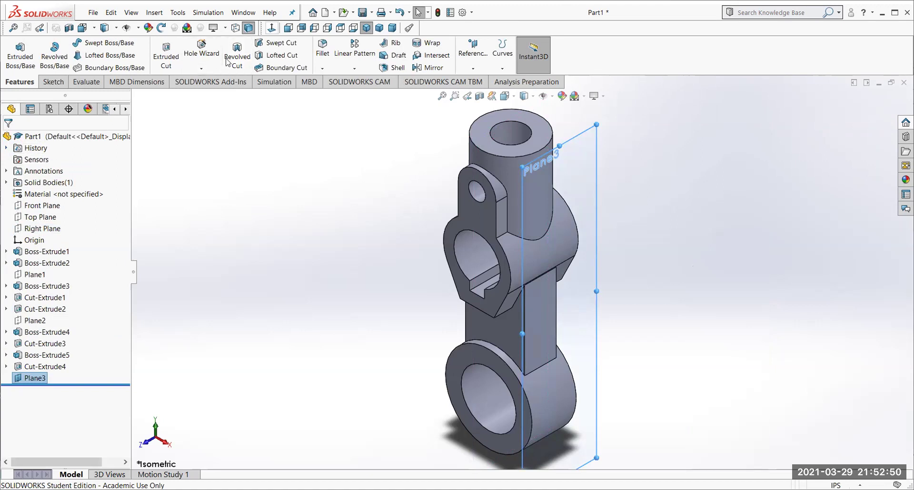
On Plane3, sketch a vertical centerline about 3.84 in long from the origin up into the upper horizontal cylinder.
left_click(271, 28)
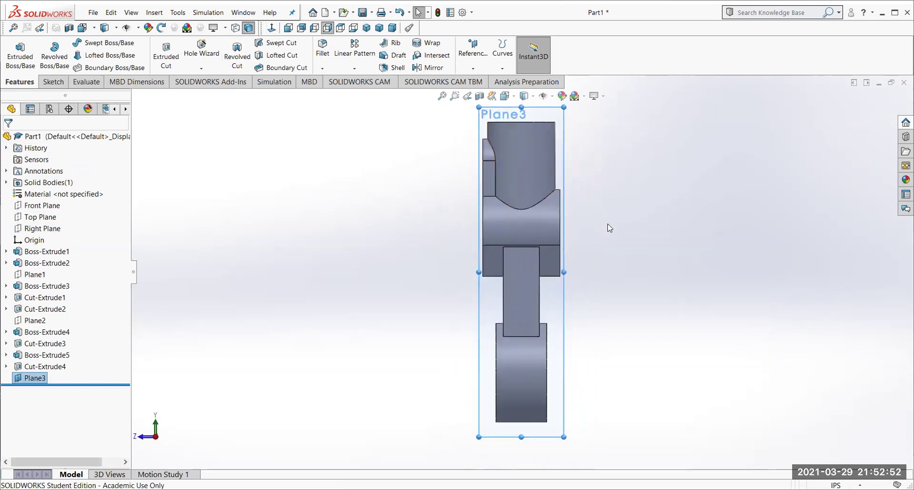
scroll(562, 244, "down", 5)
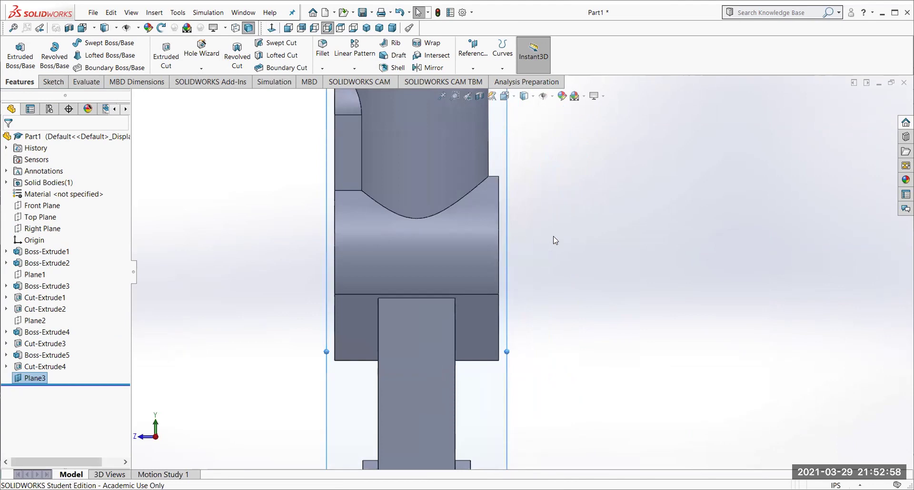
scroll(566, 261, "up", 2)
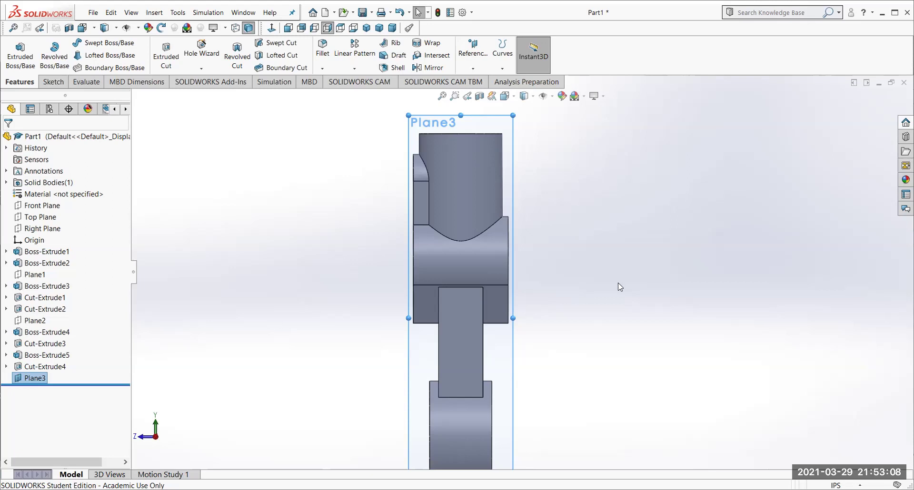
scroll(587, 336, "up", 2)
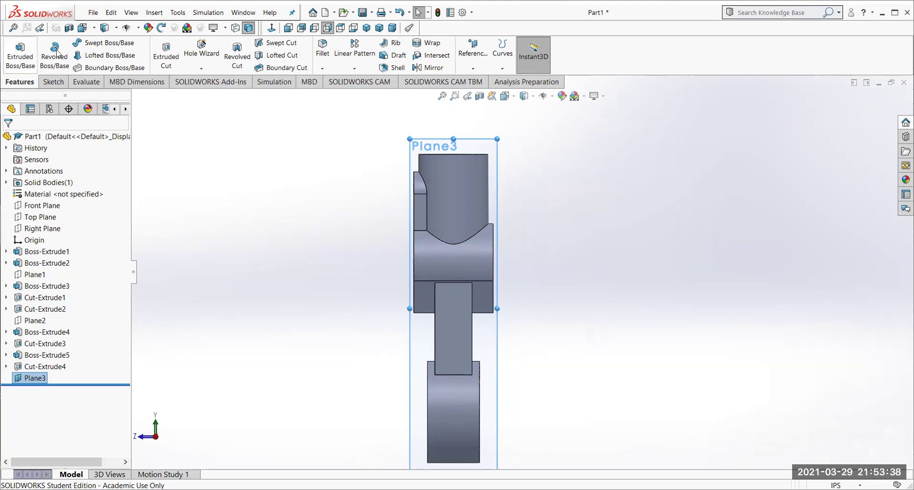
left_click(50, 82)
left_click(99, 43)
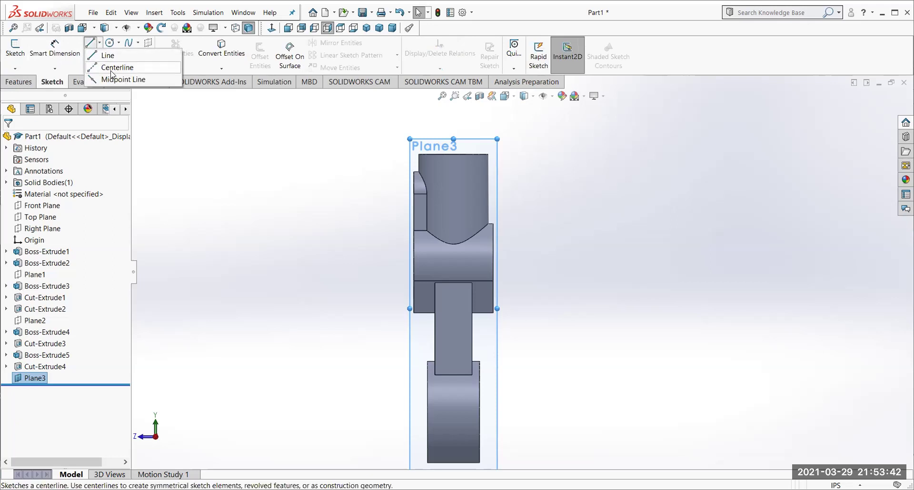
left_click(122, 65)
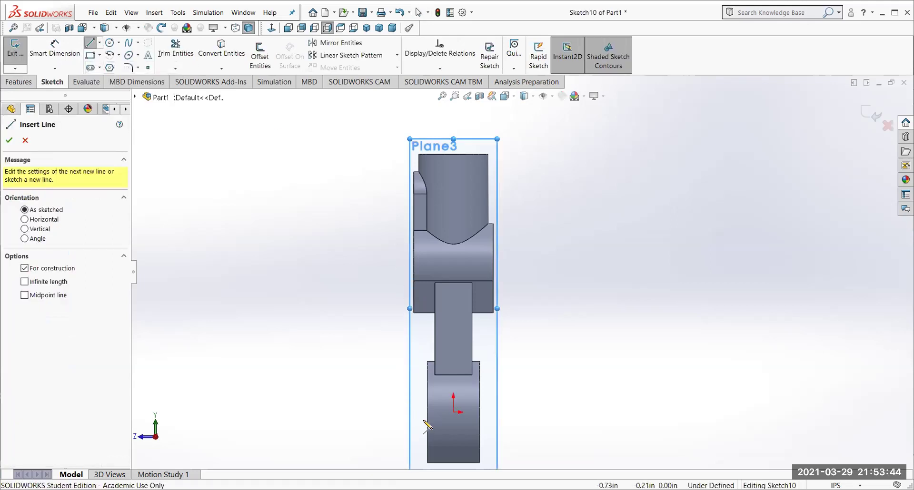
left_click(453, 412)
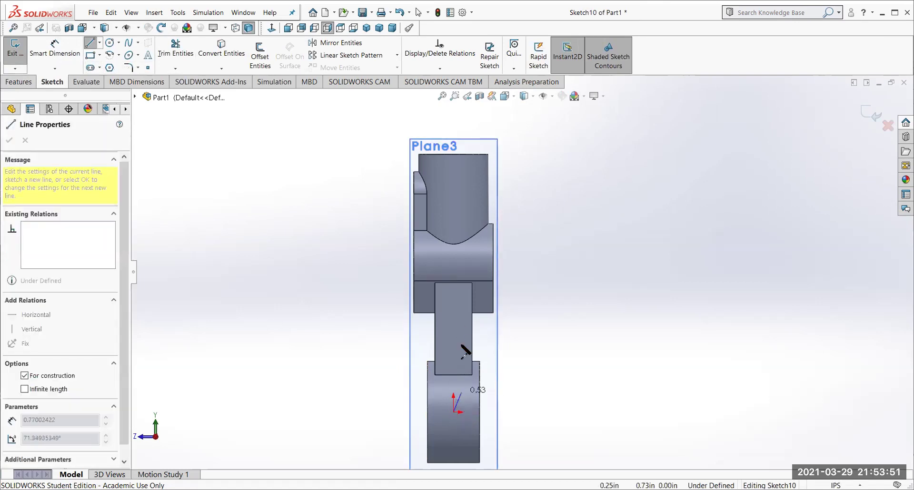
left_click(453, 260)
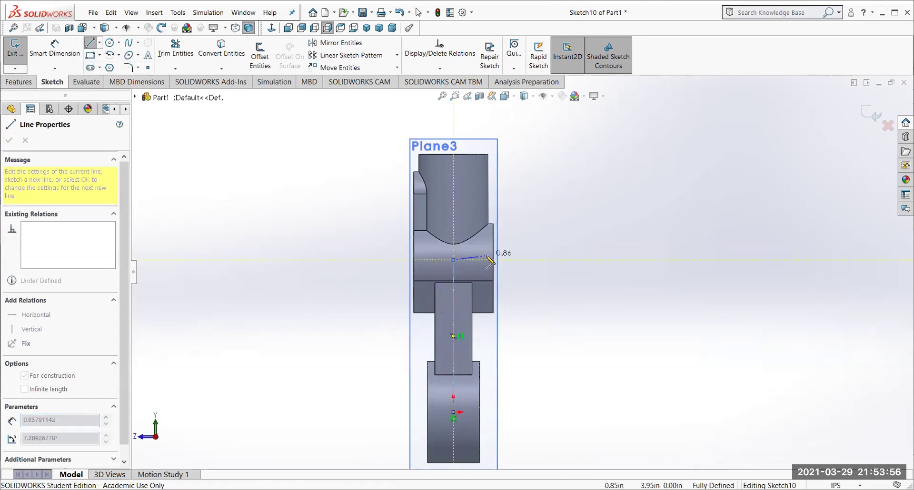
key("Escape")
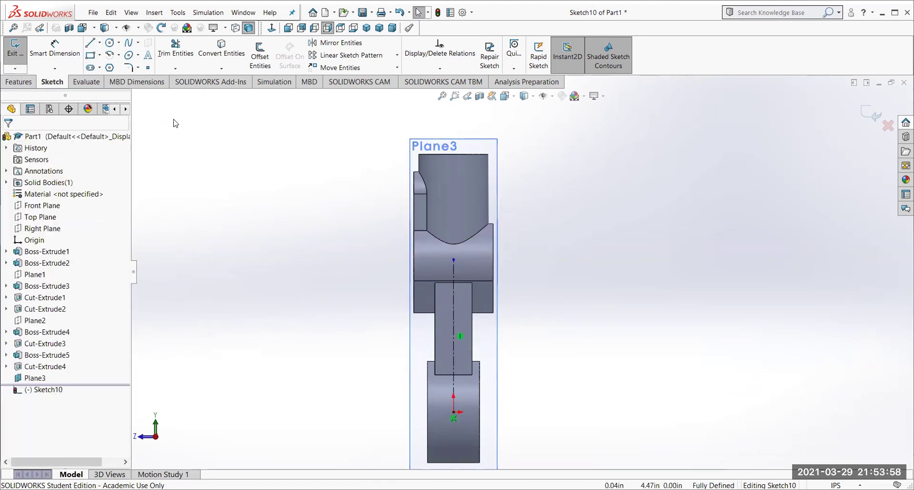
Dimension the vertical centerline's length and set it to 3.75 in.
key("d")
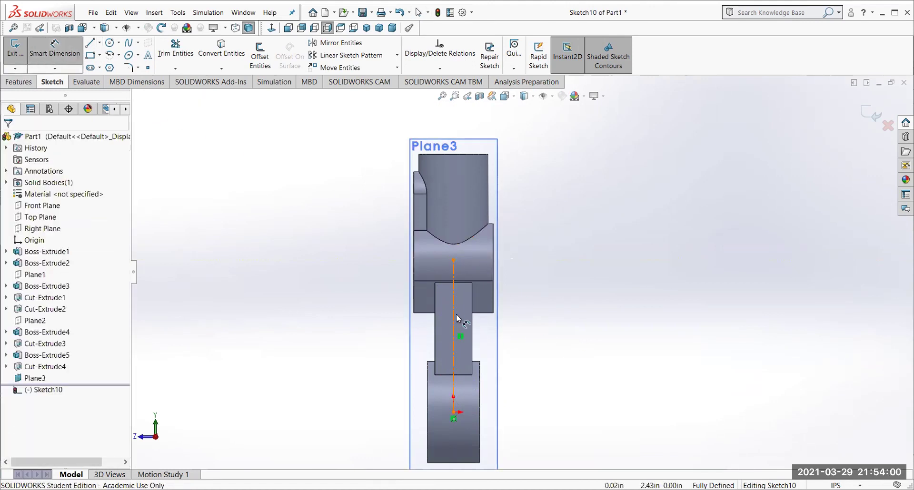
left_click(452, 321)
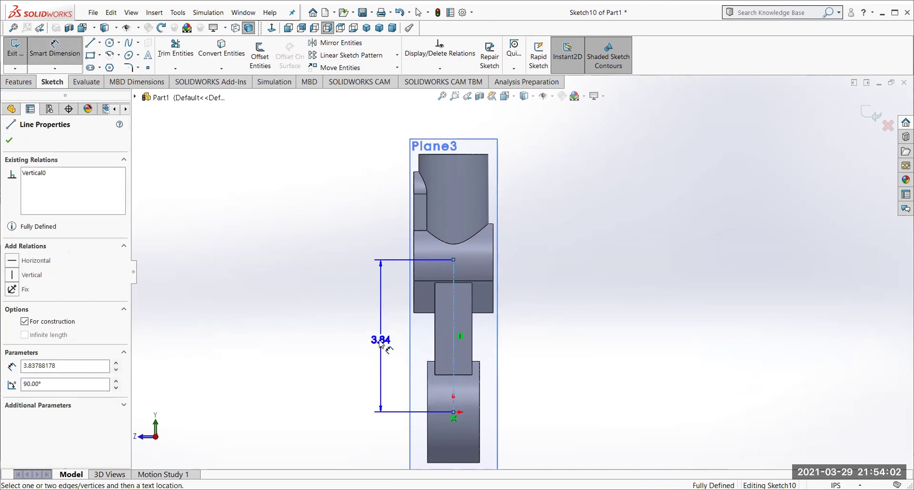
left_click(364, 337)
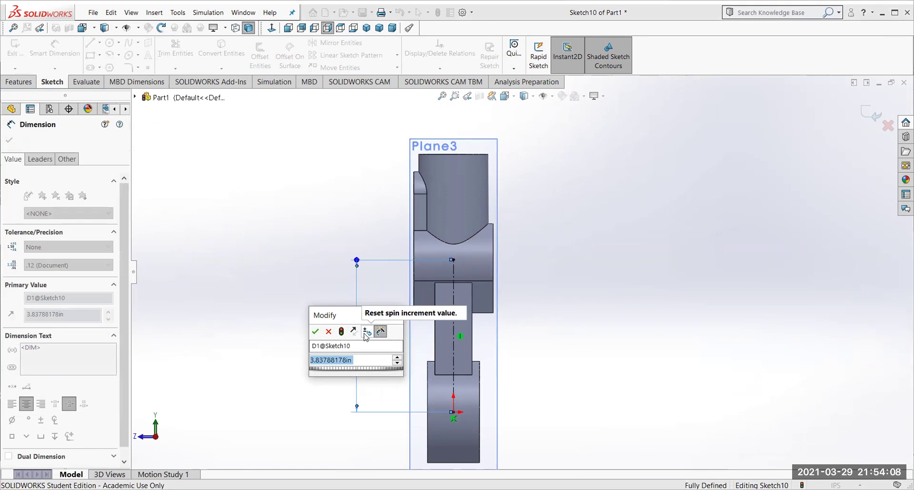
type("3.75")
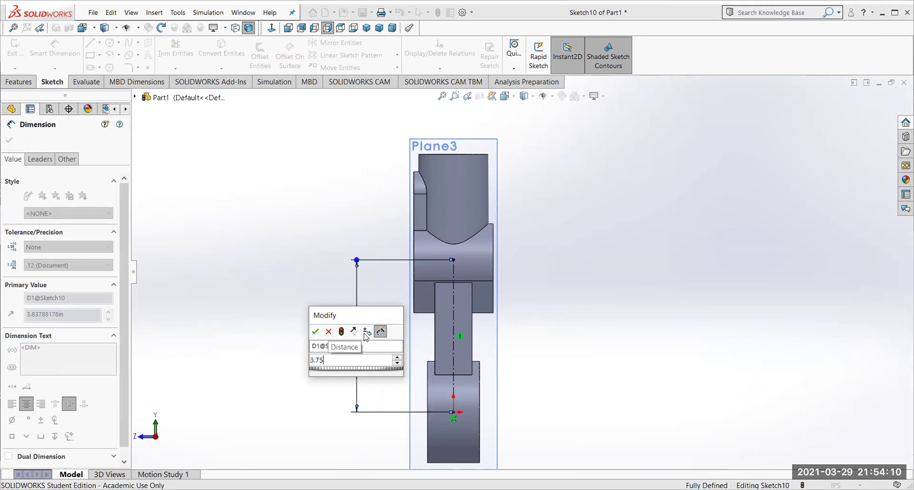
key("Return")
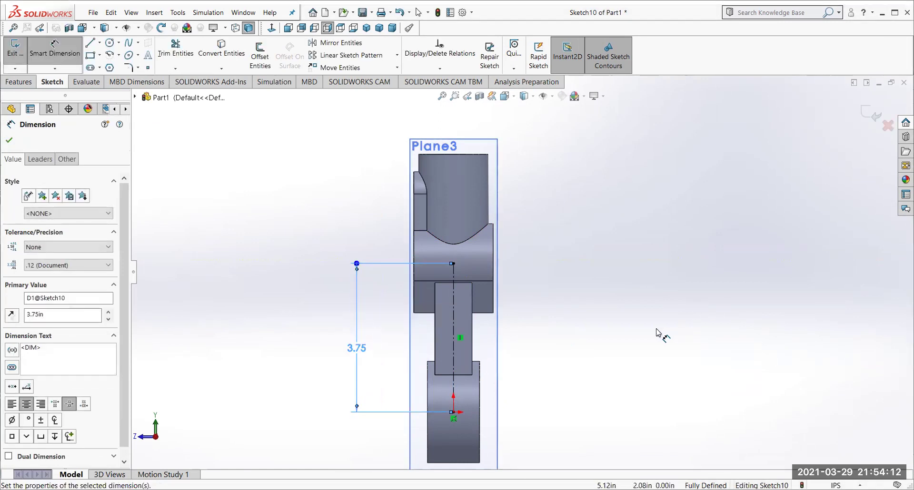
key("Escape")
Sketch a circle of about 0.44 in radius centered on the centerline's upper endpoint.
mouse_move(642, 340)
middle_mouse_down()
mouse_move(724, 353)
mouse_move(634, 333)
mouse_move(627, 310)
middle_mouse_up()
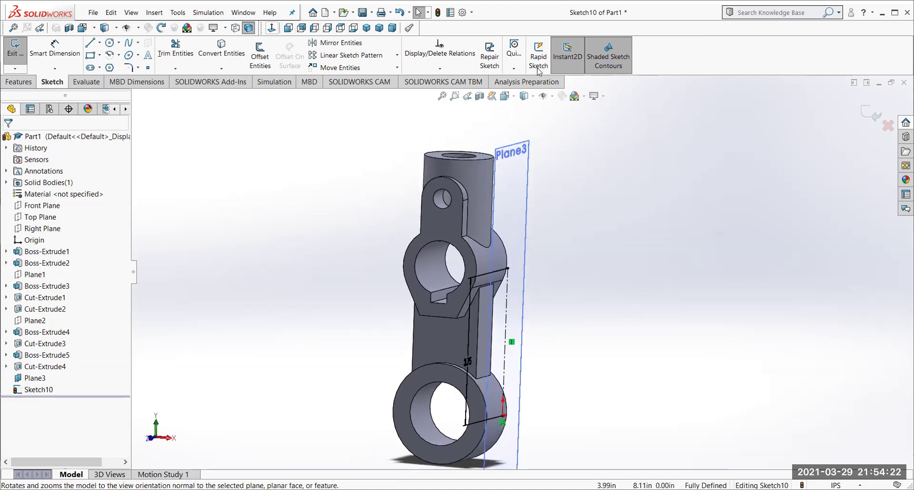
left_click(272, 27)
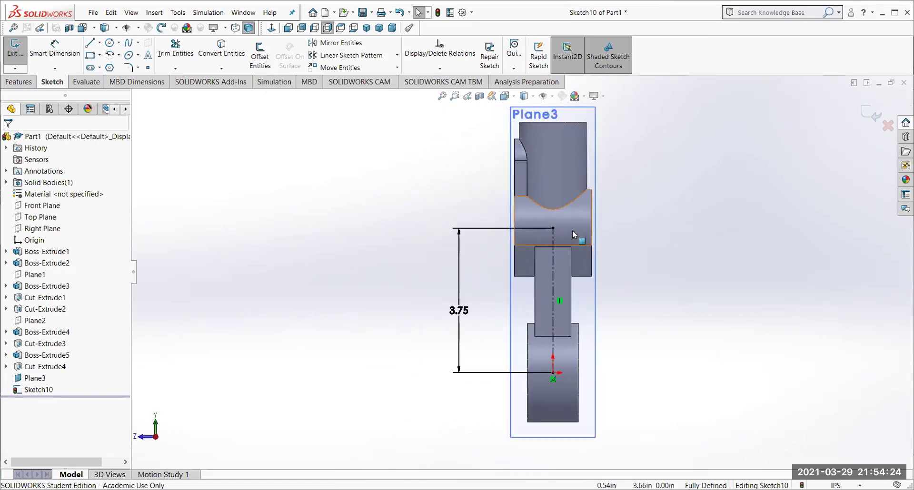
key("z")
scroll(557, 225, "down", 5)
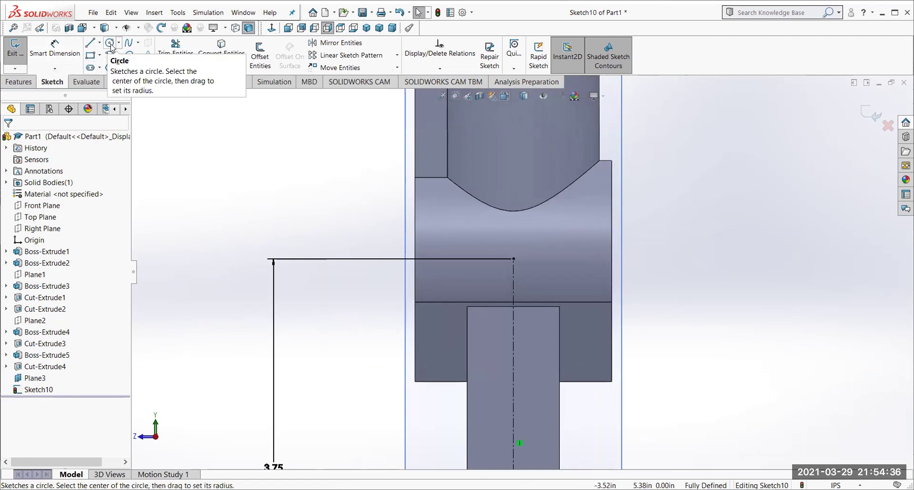
left_click(110, 43)
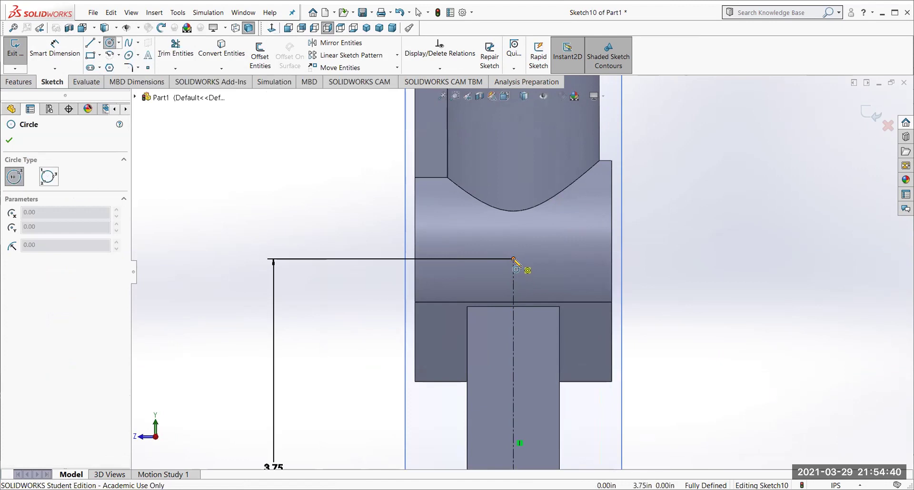
left_click(514, 259)
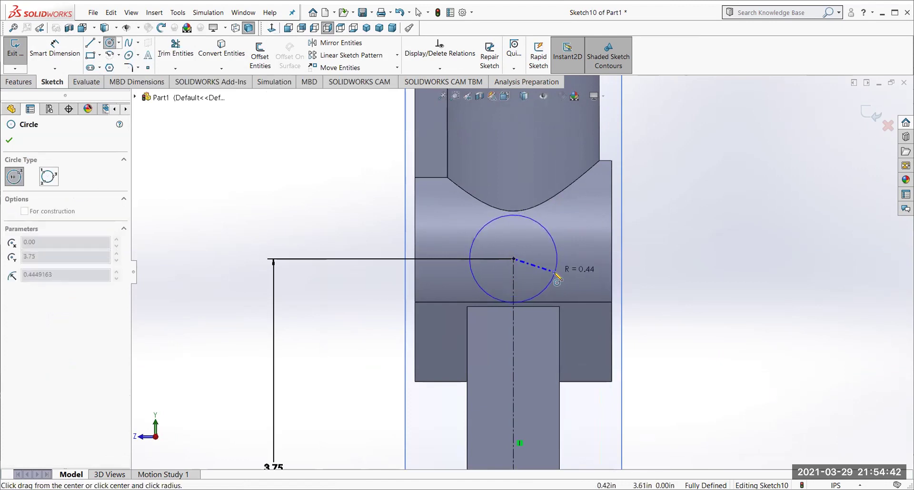
left_click(555, 273)
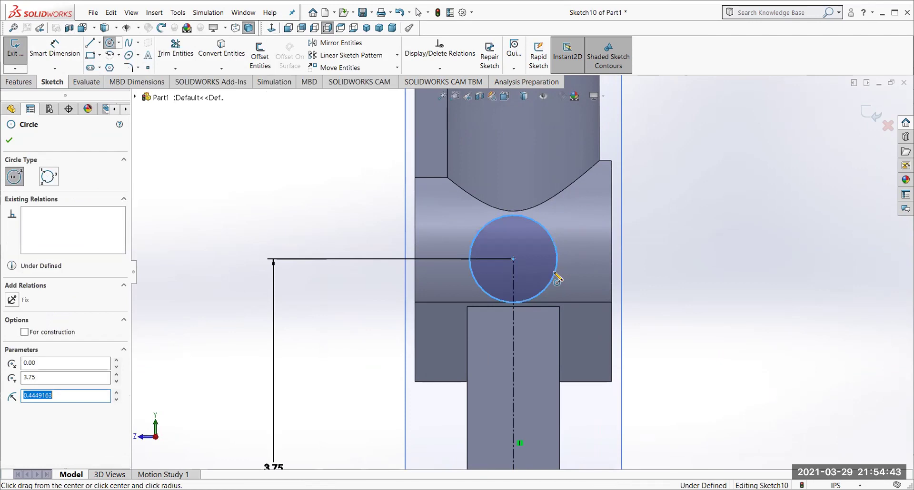
Dimension the circle's diameter, set it to 1.125 in, and exit the sketch.
left_click(55, 50)
left_click(484, 226)
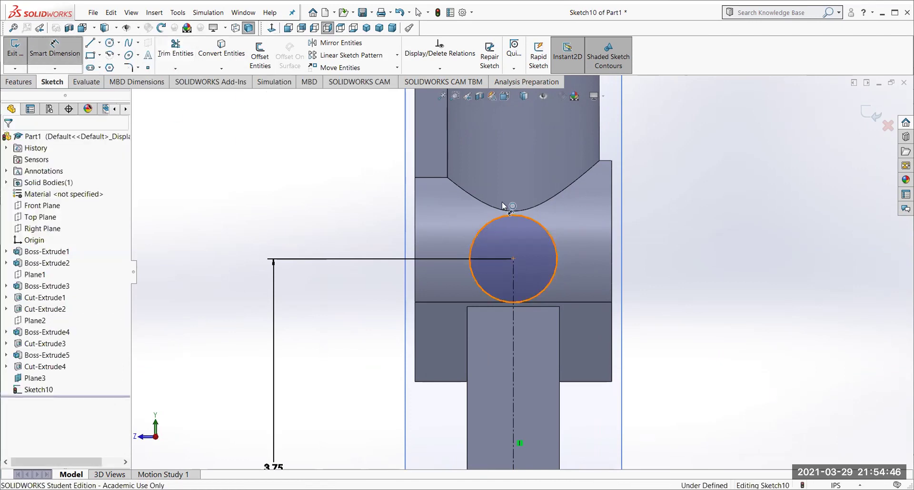
left_click(511, 177)
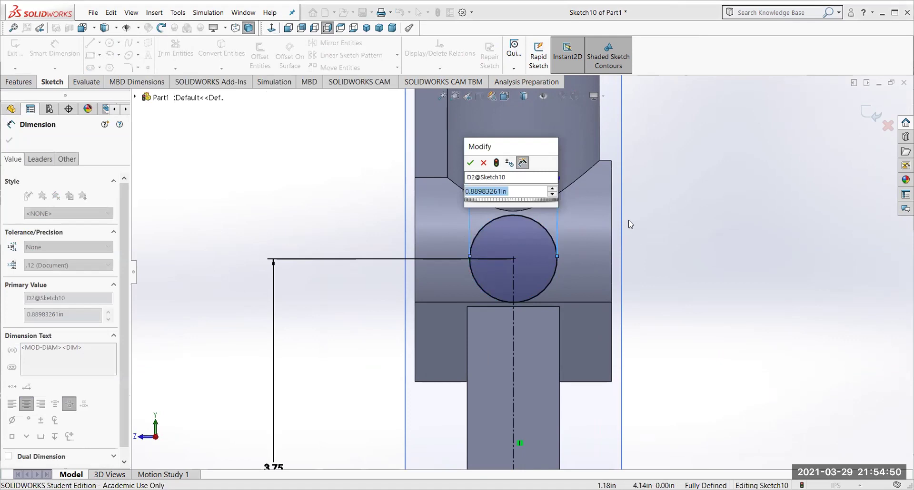
type("1.")
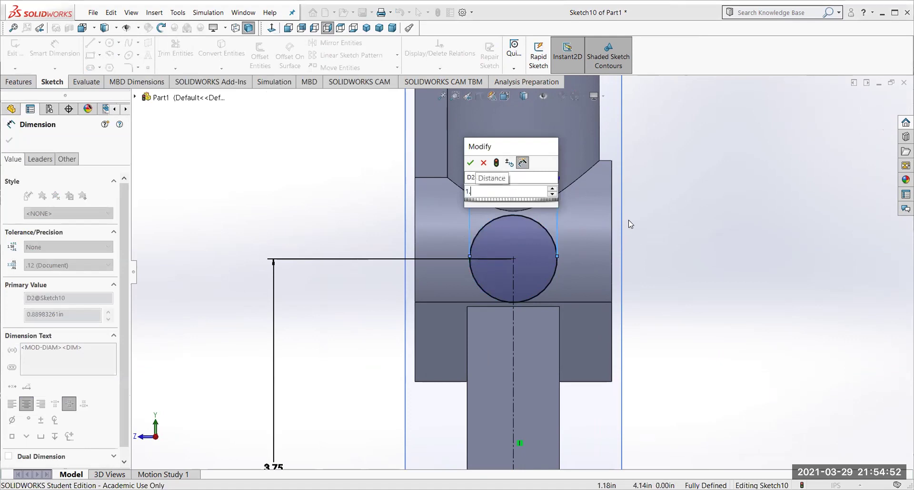
type("125")
key("Return")
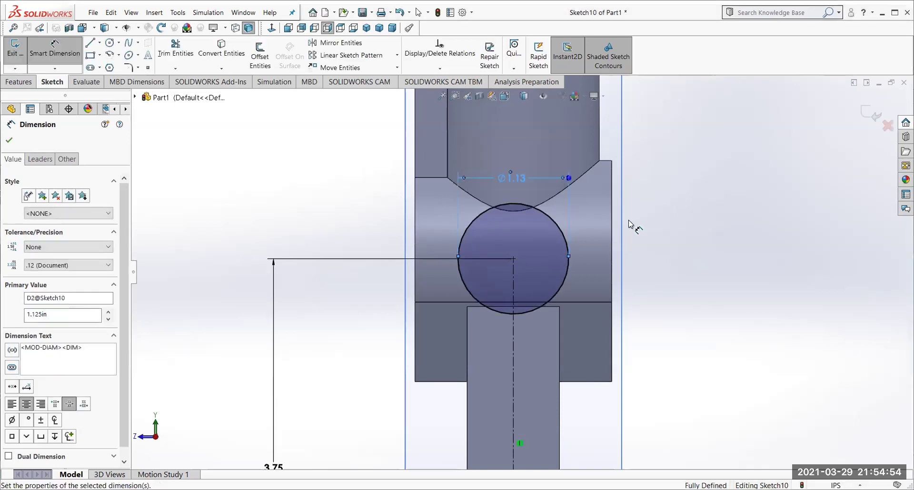
left_click(14, 55)
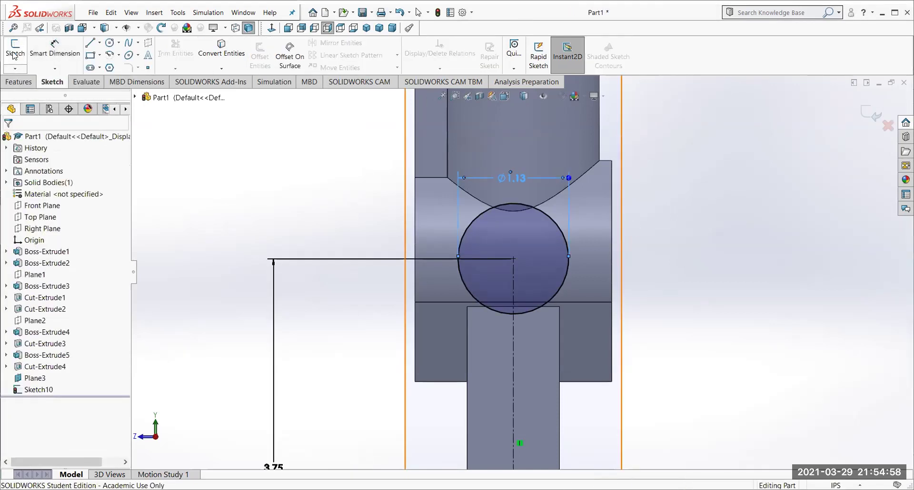
Extrude the circle sketch as a boss in the reversed direction toward the body with the Up To Next end condition.
left_click(36, 391)
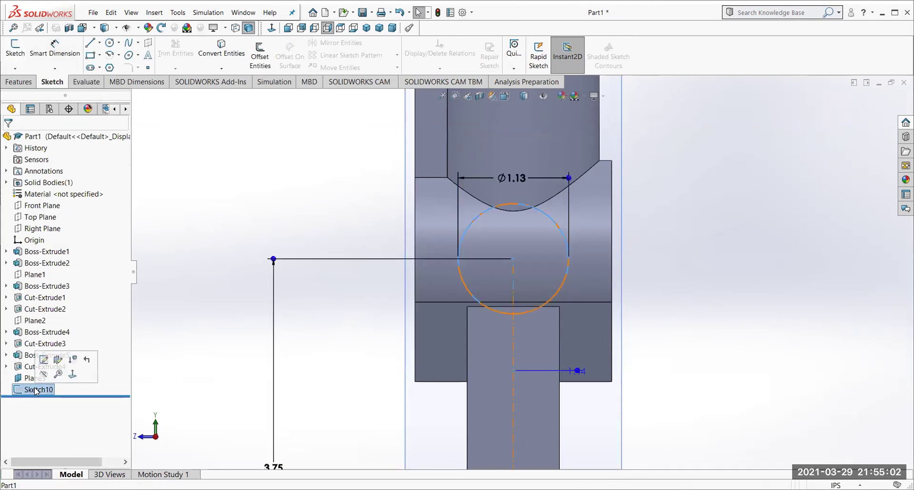
left_click(19, 82)
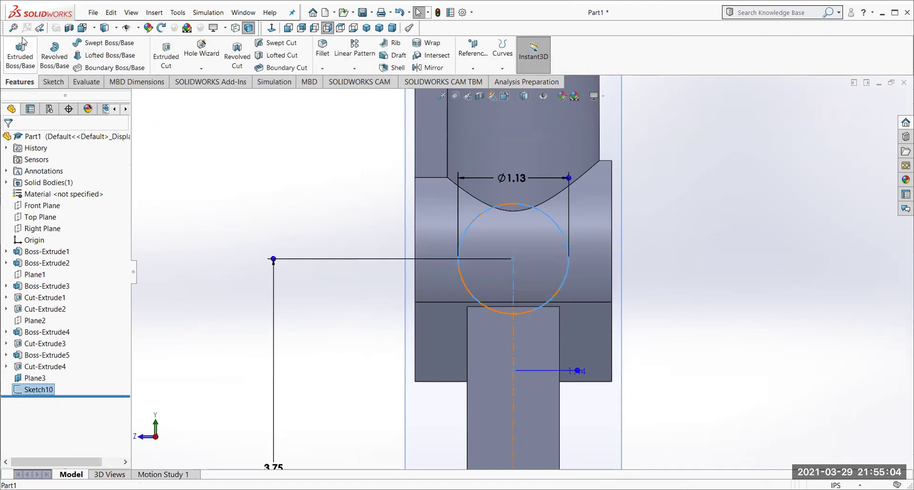
left_click(22, 52)
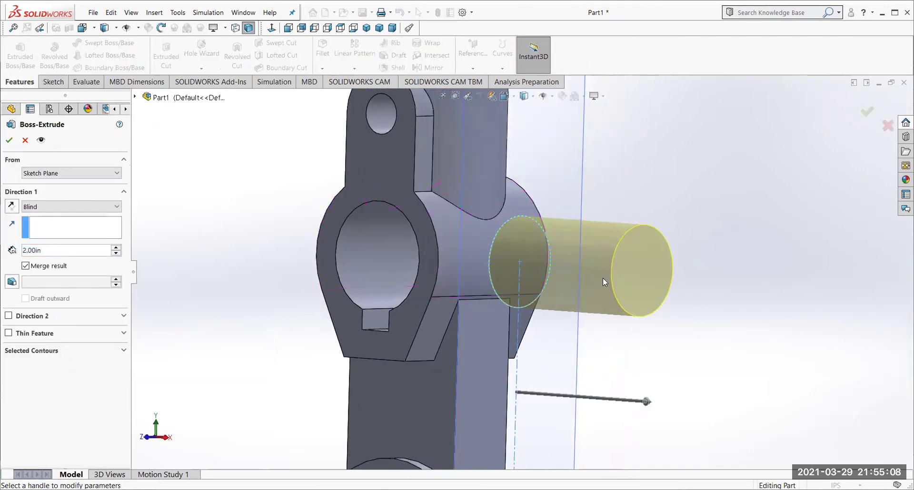
left_click(10, 206)
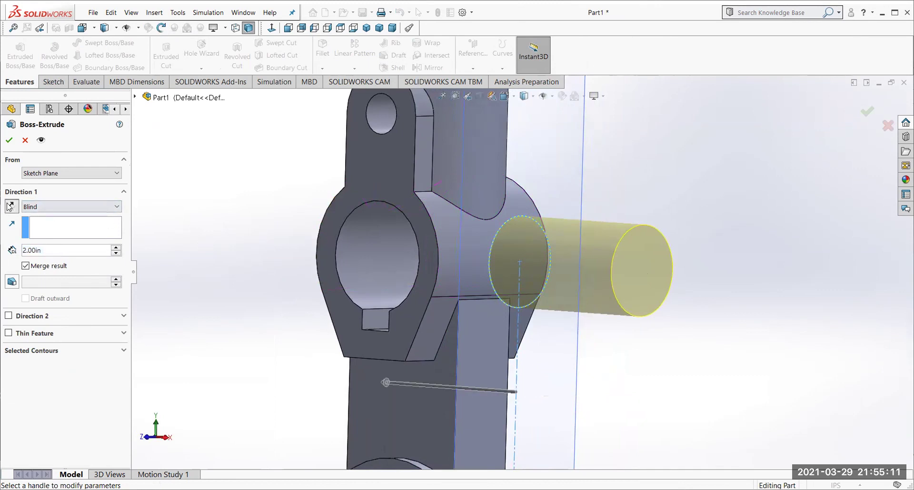
left_click(41, 206)
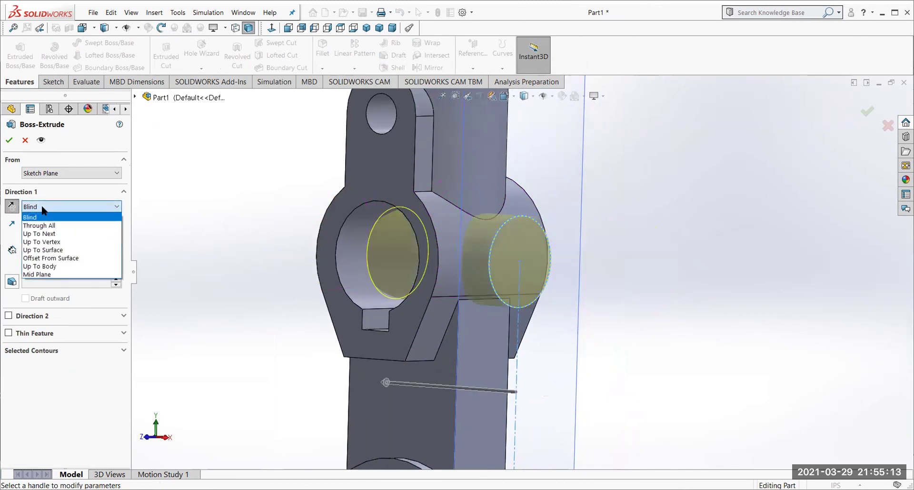
left_click(38, 234)
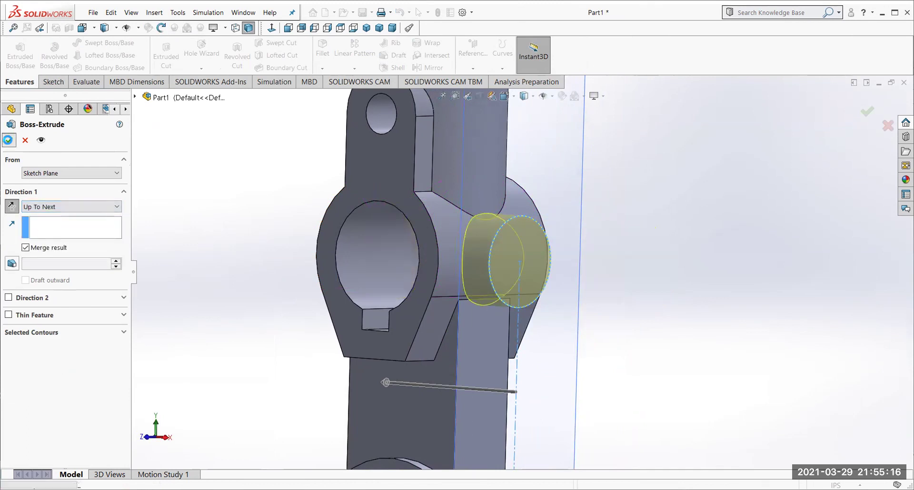
left_click(8, 140)
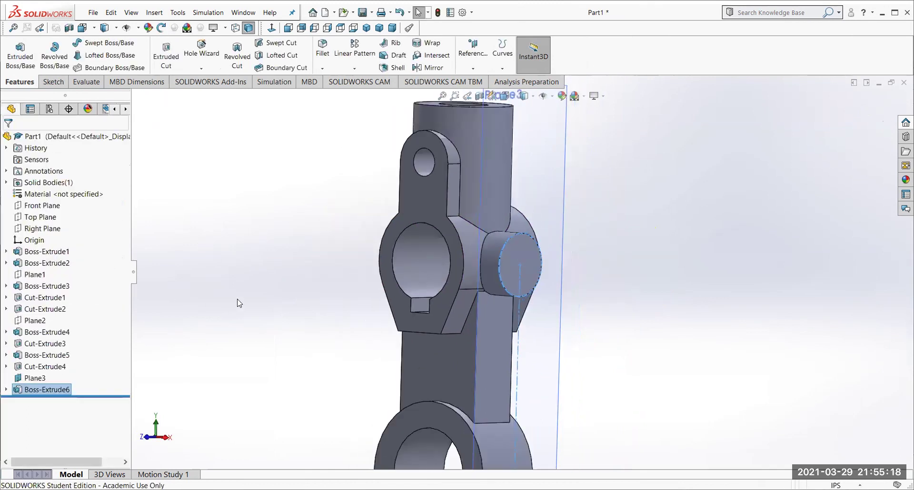
Sketch a circle of about 0.33 in radius on the side boss's end face, concentric with the boss.
scroll(234, 302, "down", 2)
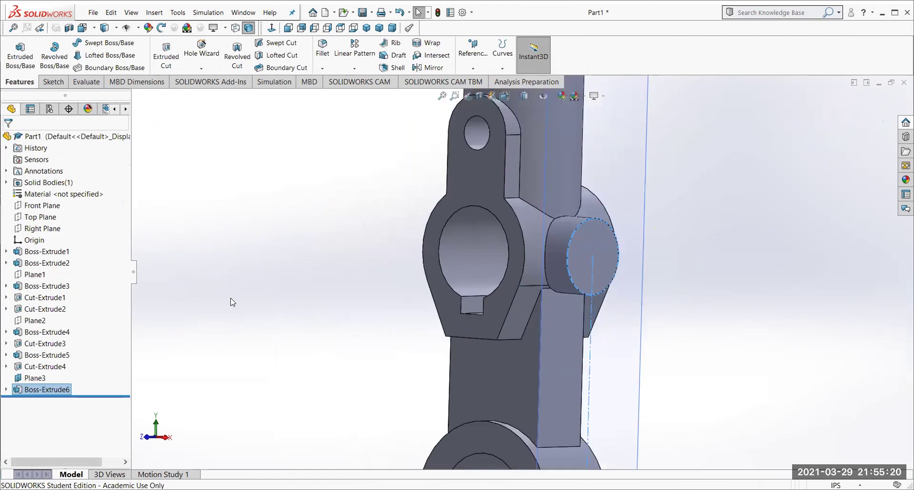
left_click(598, 238)
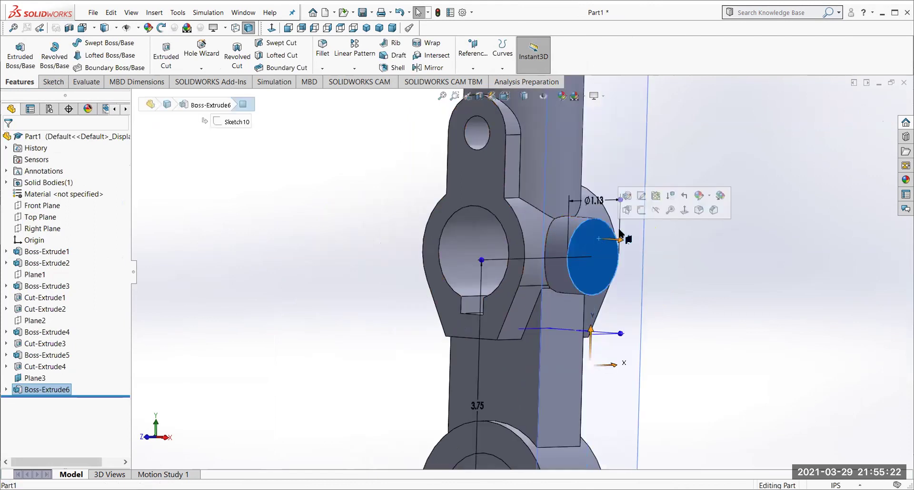
left_click(685, 211)
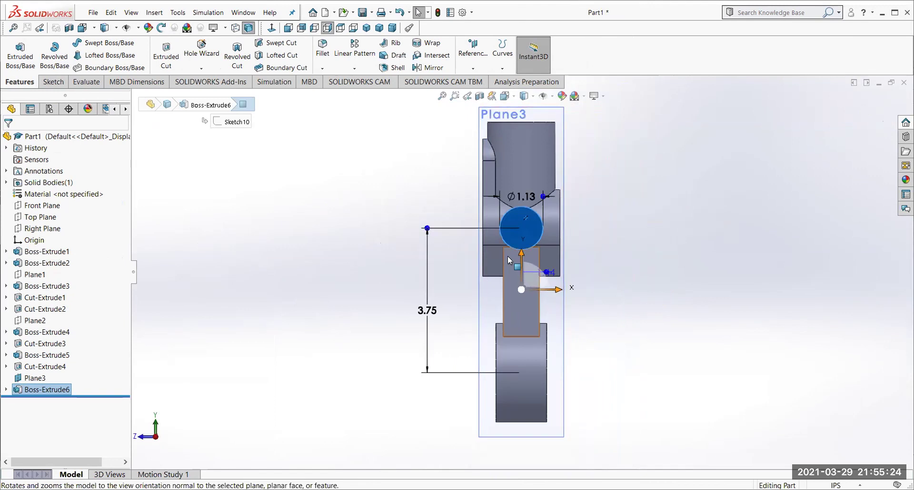
scroll(520, 247, "down", 5)
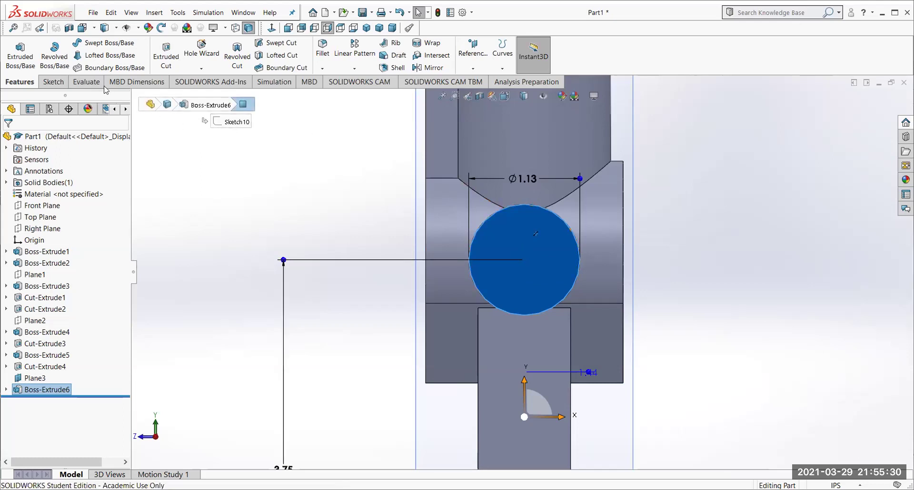
left_click(157, 62)
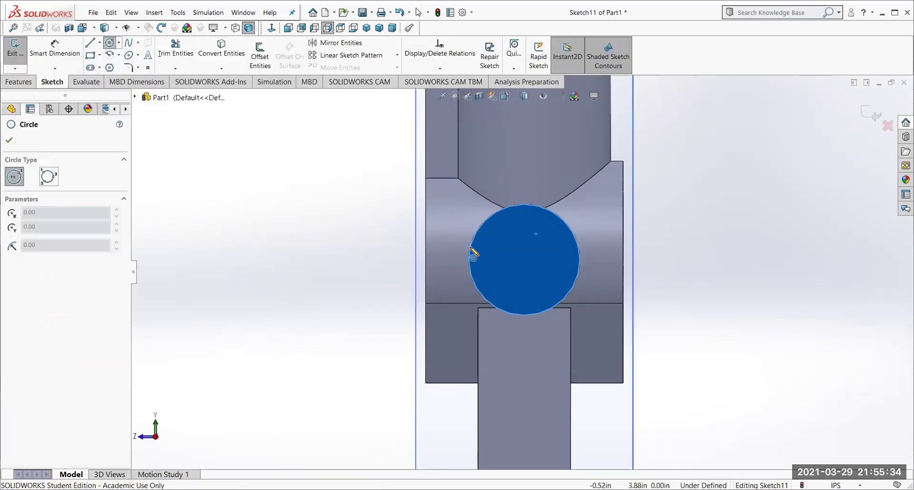
left_click(524, 260)
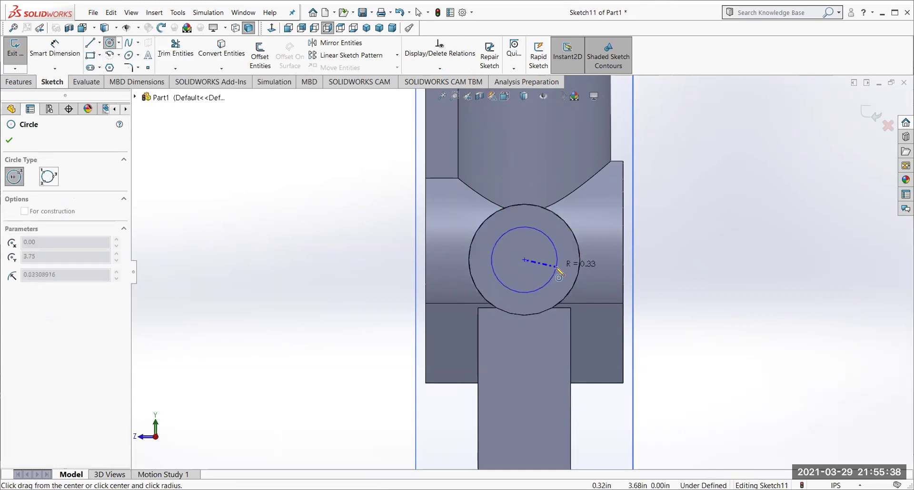
left_click(557, 265)
Dimension the new circle's diameter and set it to 0.50 in.
left_click(54, 48)
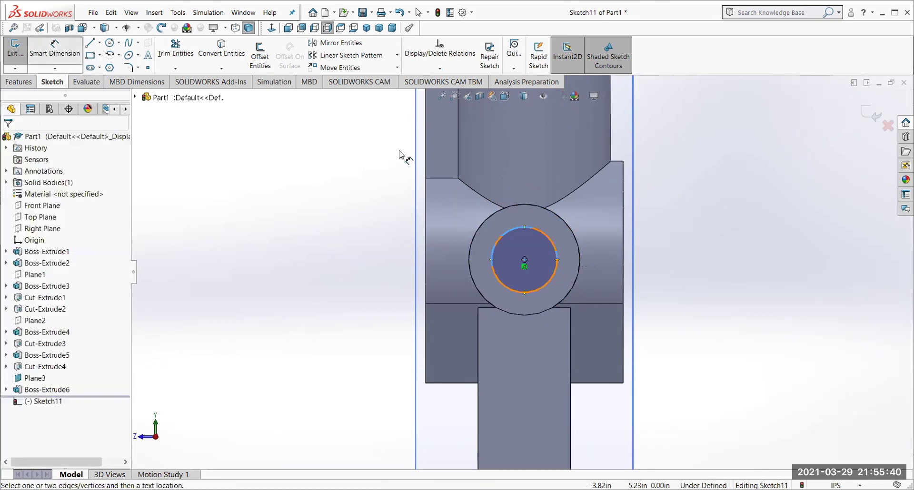
left_click(533, 228)
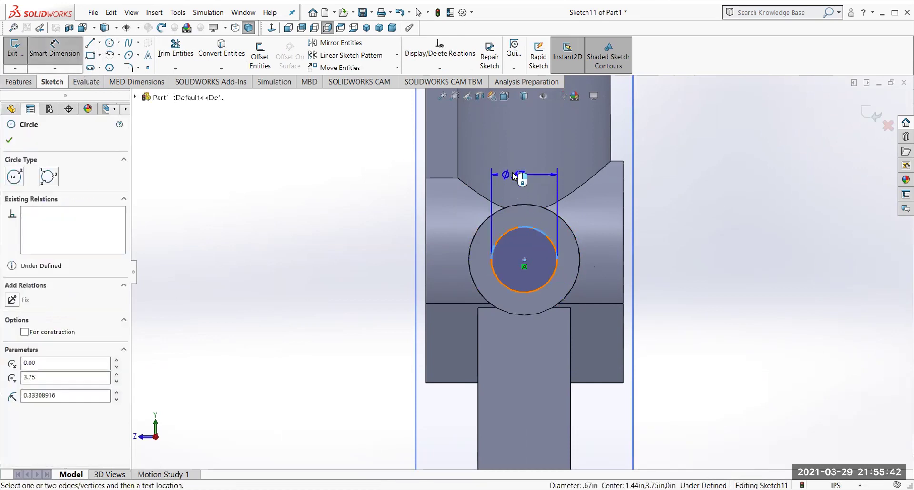
left_click(524, 171)
type(".50")
key("Return")
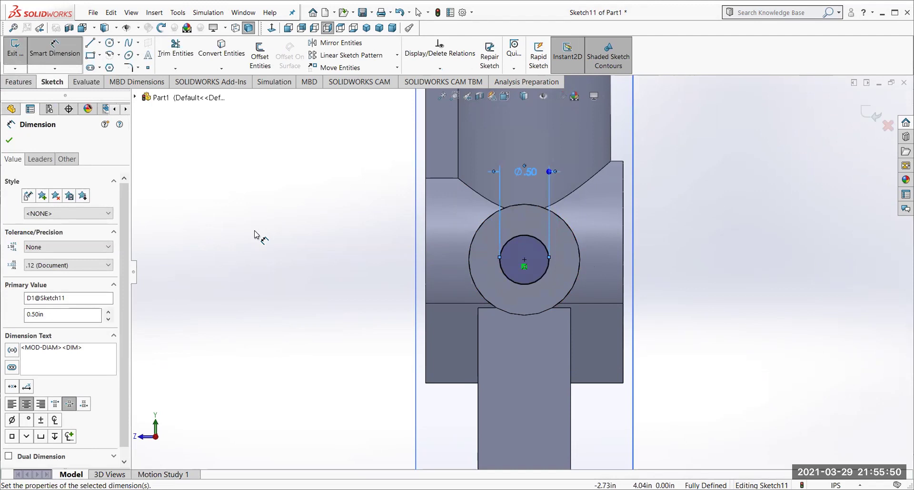
Cut-extrude the 0.50 in circle into the side boss with the Up To Next end condition.
left_click(15, 54)
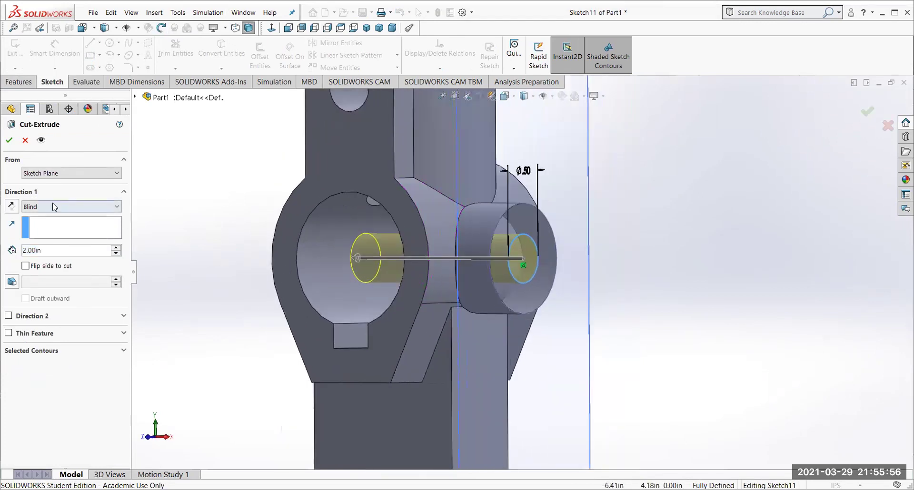
left_click(54, 207)
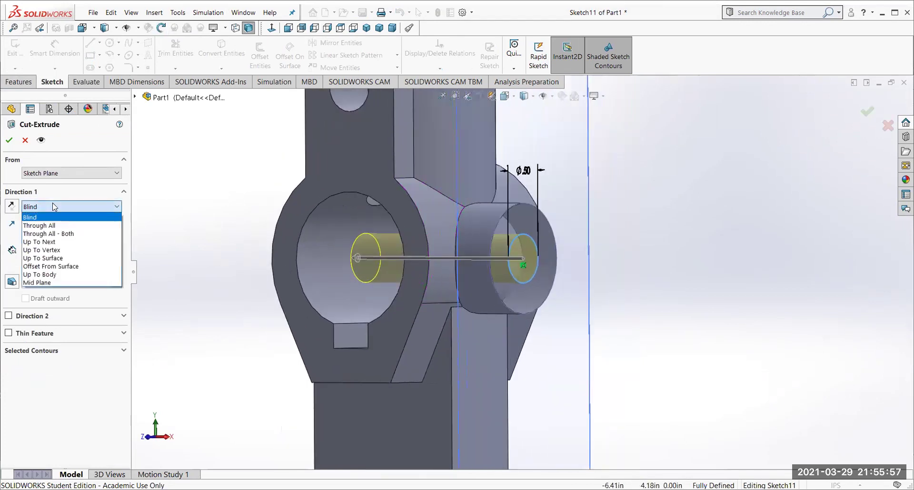
left_click(39, 243)
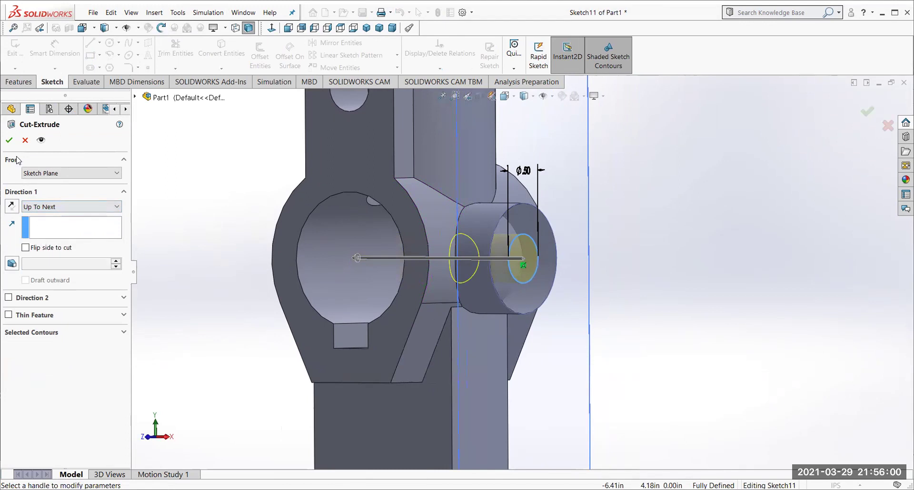
left_click(9, 140)
middle_click_drag(218, 259, 284, 256)
scroll(284, 256, "up", 5)
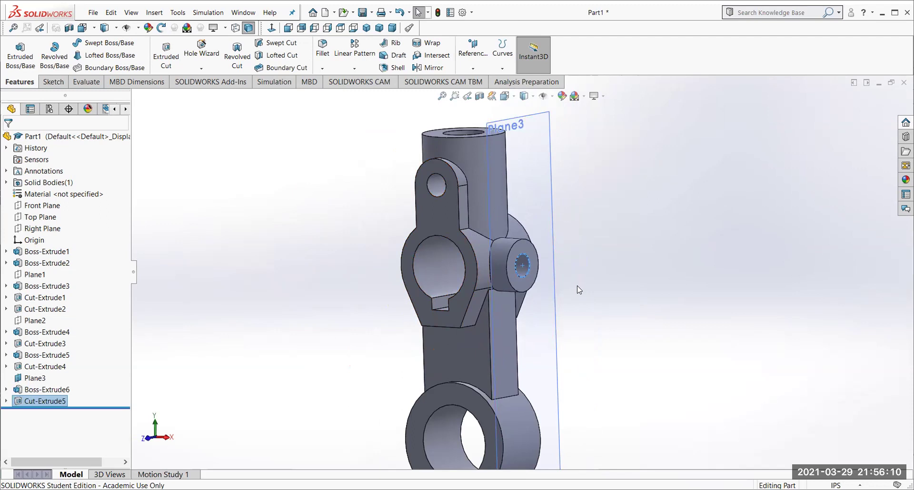
scroll(505, 381, "up", 1)
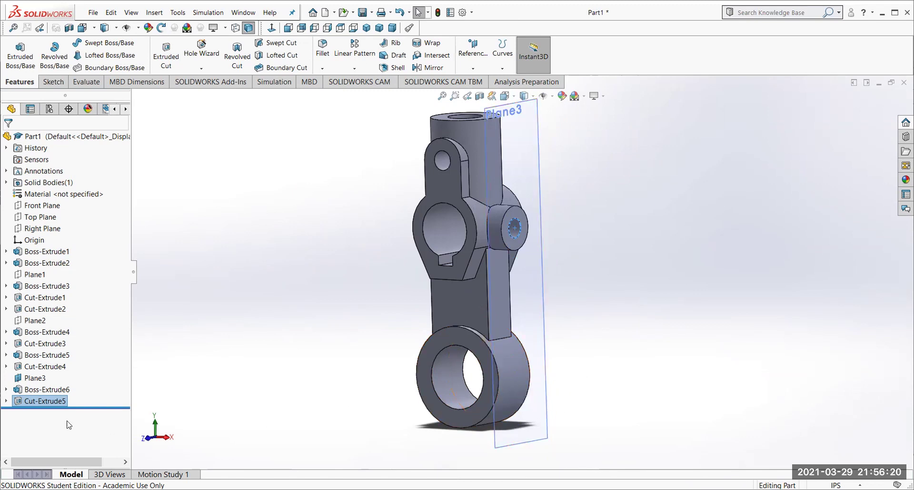
Start a sketch on Plane3 and draw a circle of about 0.28 in radius centered on the origin over the lower ring.
left_click(36, 378)
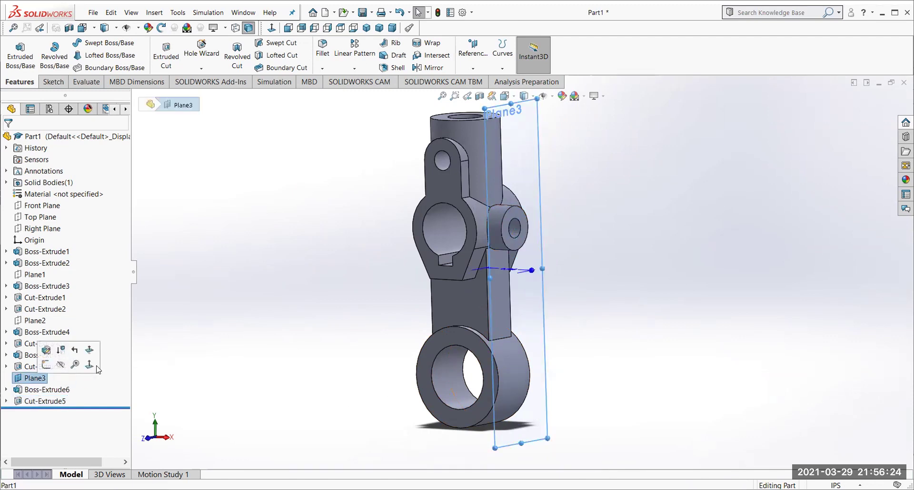
left_click(89, 364)
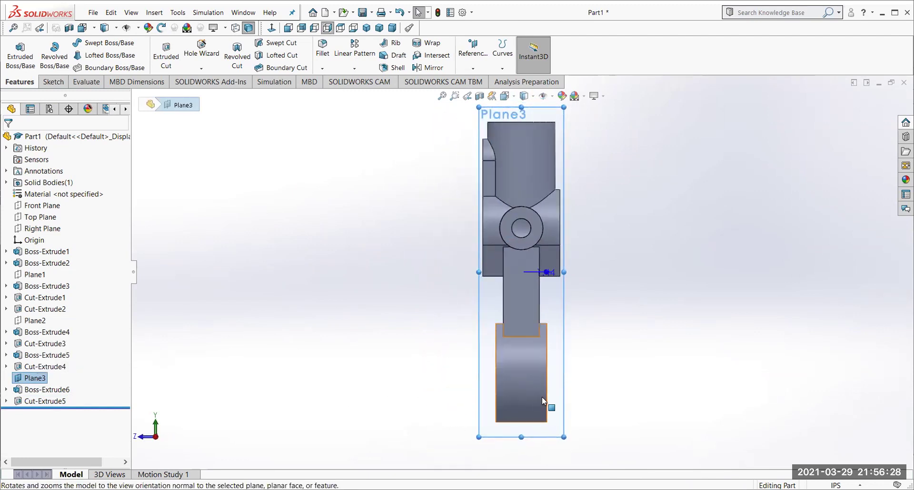
scroll(540, 362, "up", 3)
scroll(540, 347, "down", 5)
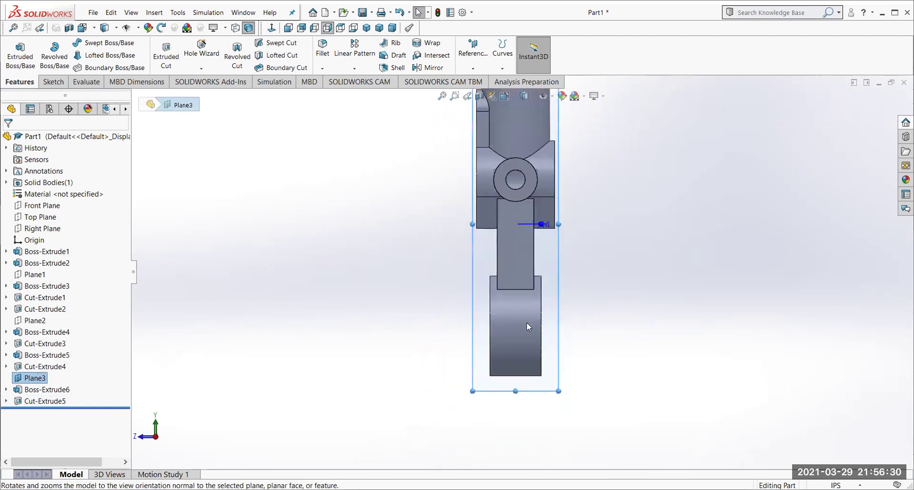
scroll(539, 328, "up", 1)
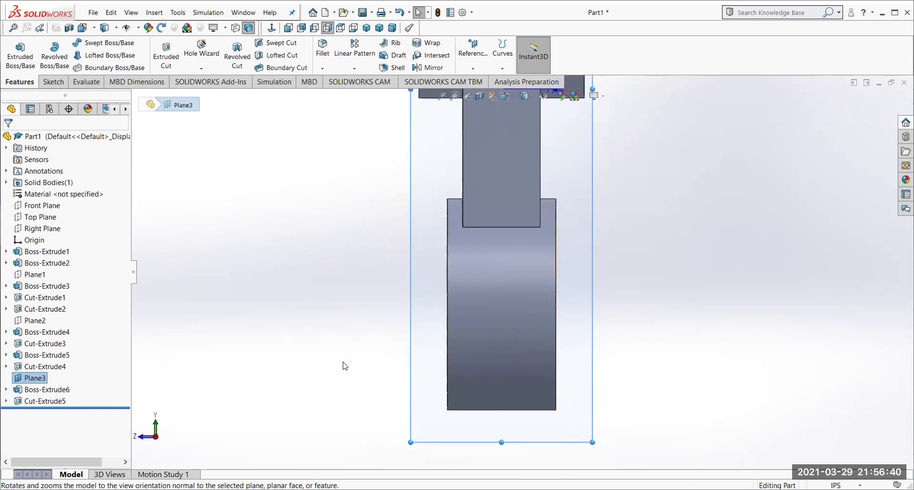
left_click(165, 54)
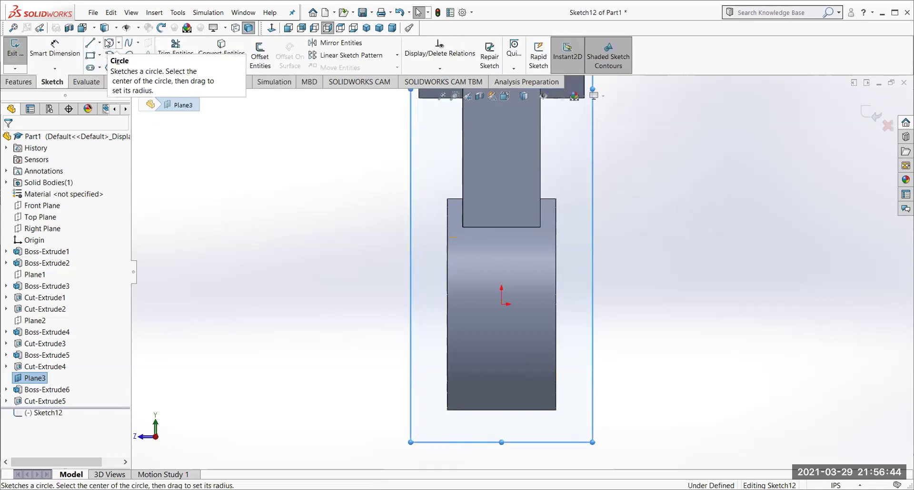
left_click(109, 44)
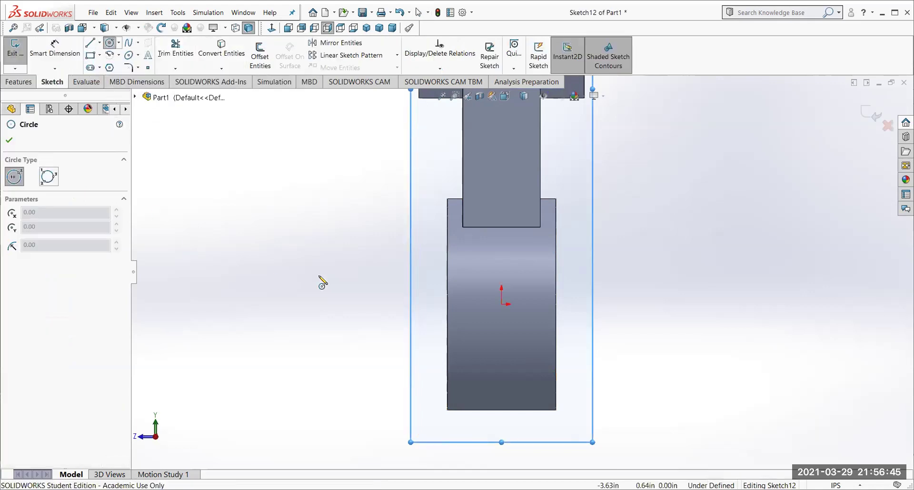
left_click(501, 305)
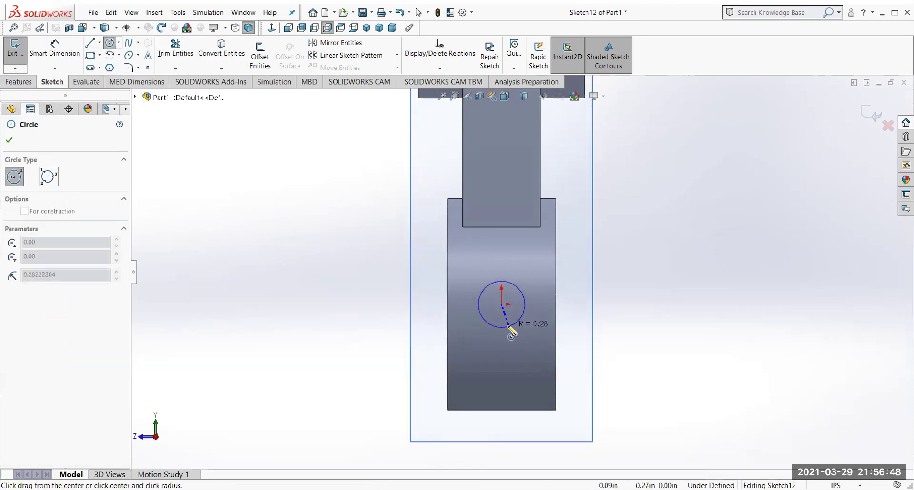
left_click(509, 328)
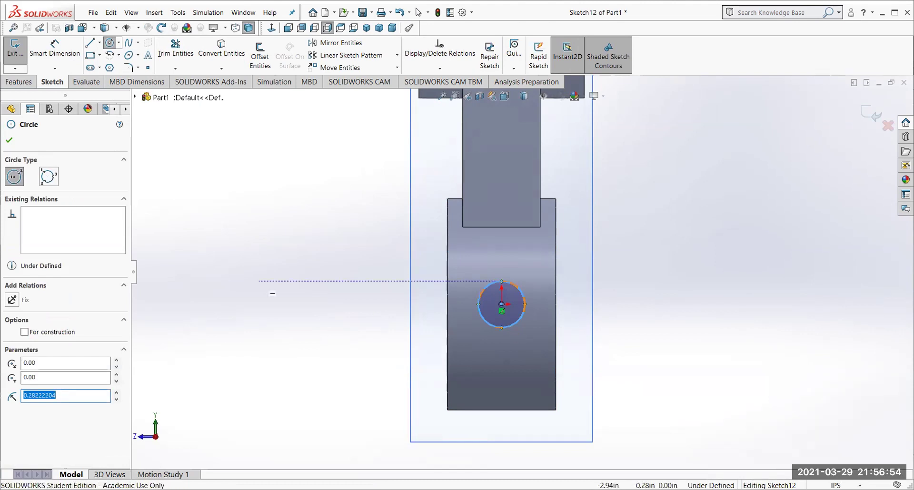
Dimension the circle's diameter on the lower ring and set it to 3/8 in.
left_click(54, 50)
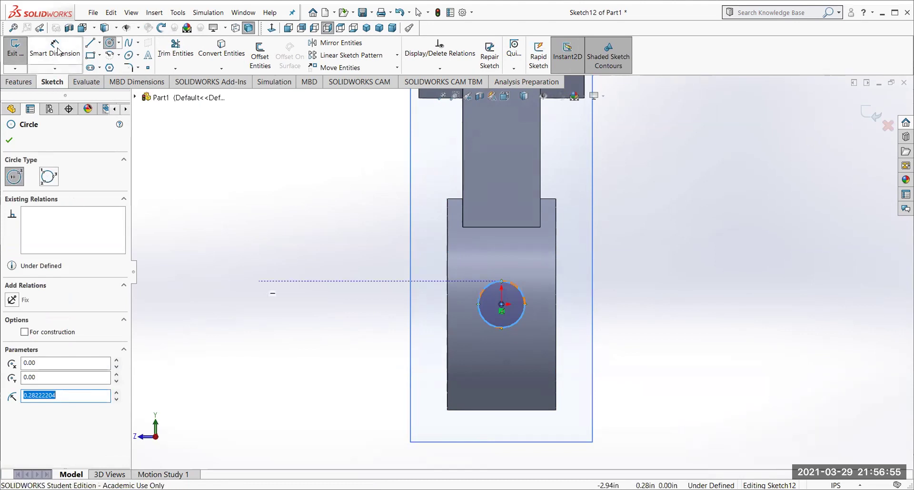
left_click(518, 289)
left_click(499, 263)
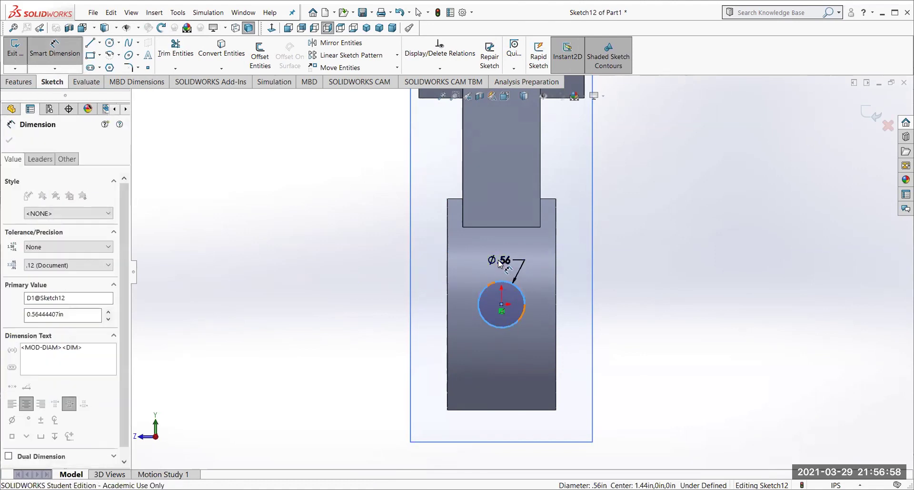
type("3/")
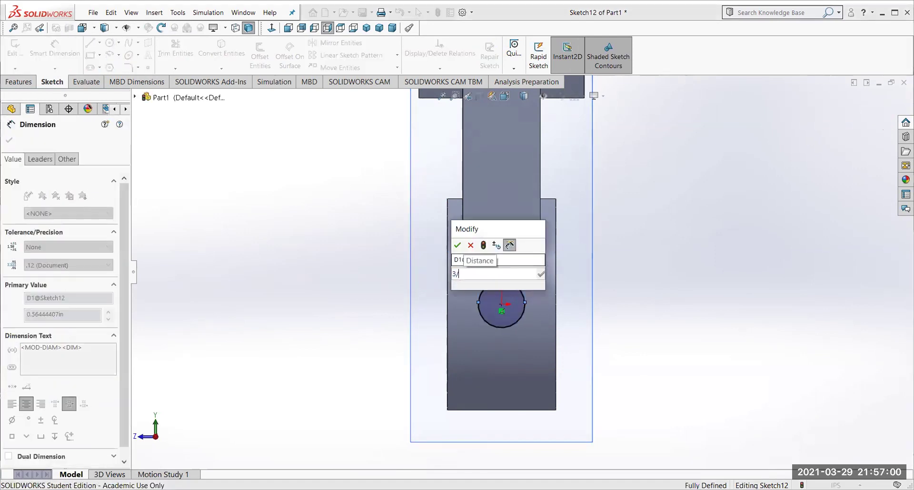
type("8")
key("Return")
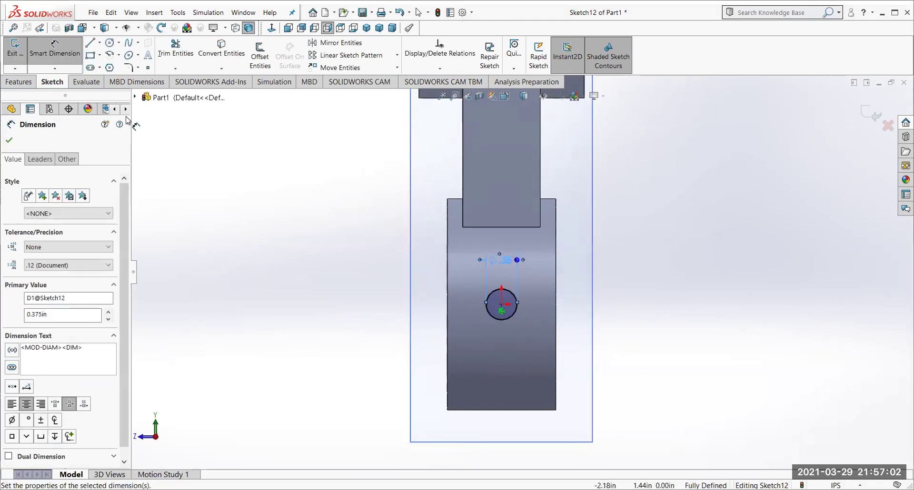
Cut-extrude the 3/8 in circle through the near wall of the lower ring with a Blind depth of about 1.06 in.
key("ctrl+e")
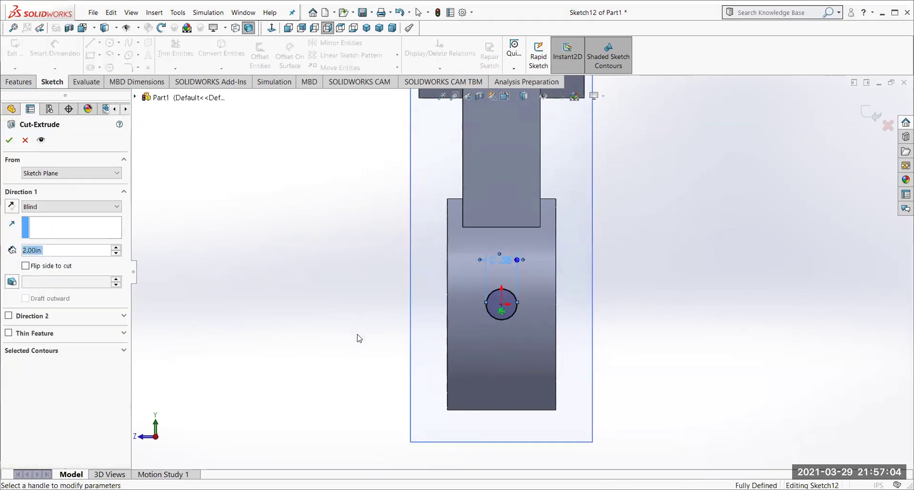
middle_click_drag(403, 344, 435, 354)
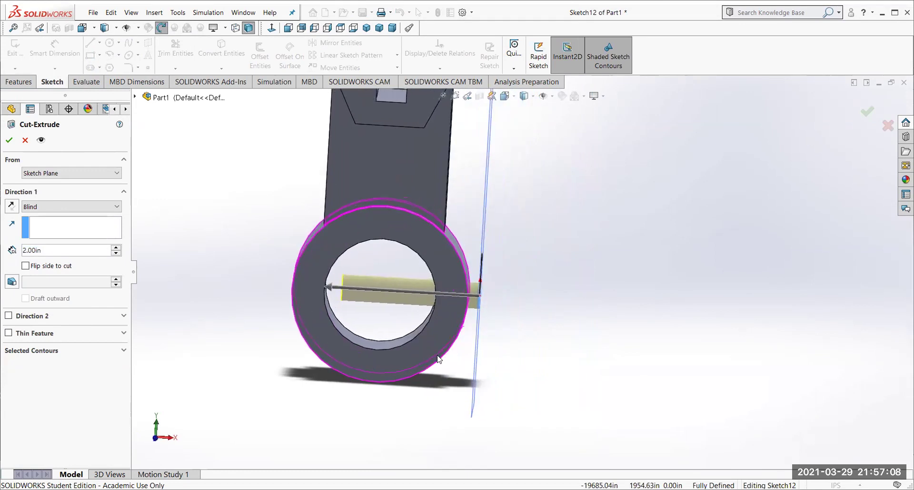
left_click_drag(335, 291, 408, 297)
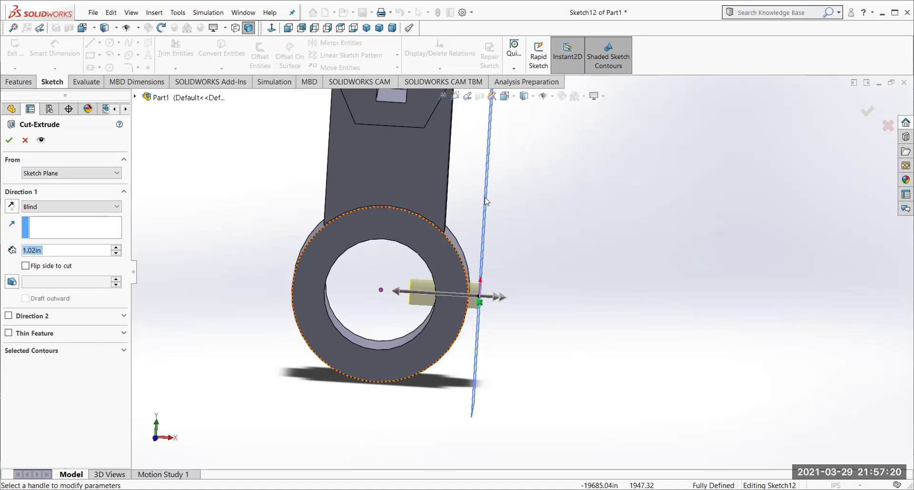
mouse_move(392, 298)
left_mouse_down()
mouse_move(304, 288)
mouse_move(415, 291)
mouse_move(407, 289)
left_mouse_up()
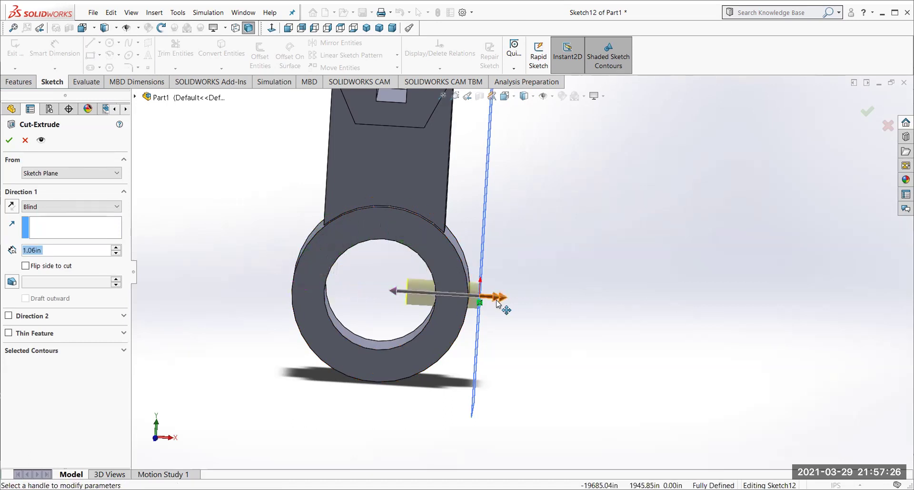
left_click(9, 140)
Hide Plane3 and inspect the small cross hole in the lower ring.
middle_click_drag(514, 337, 502, 293)
scroll(523, 286, "up", 5)
middle_click_drag(564, 244, 550, 181)
scroll(571, 238, "down", 3)
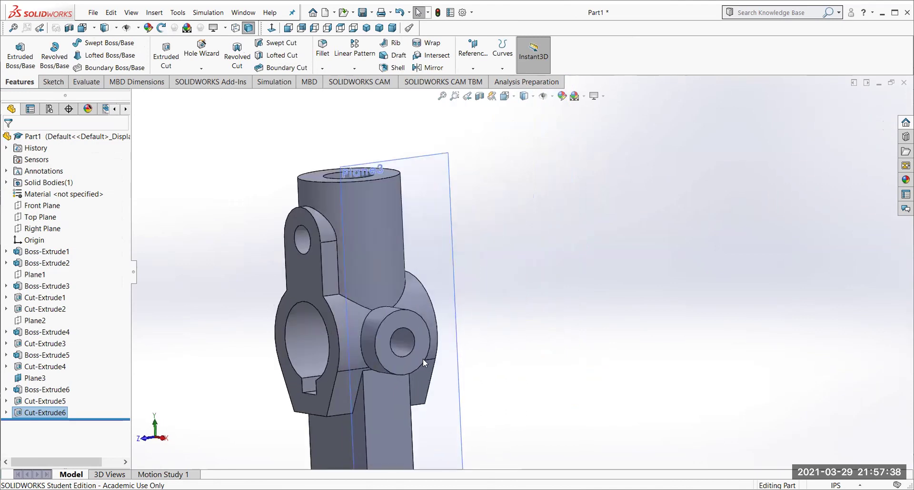
scroll(476, 348, "up", 4)
scroll(519, 336, "down", 2)
middle_click_drag(573, 309, 567, 328)
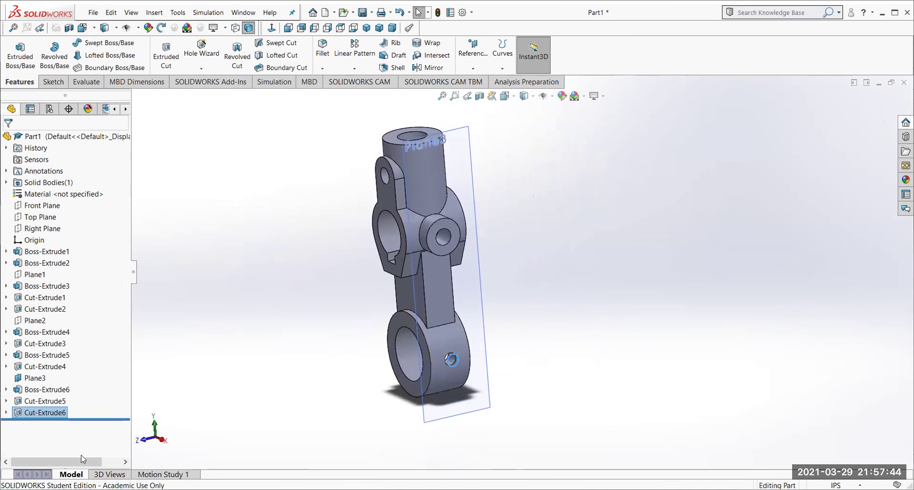
left_click(33, 379)
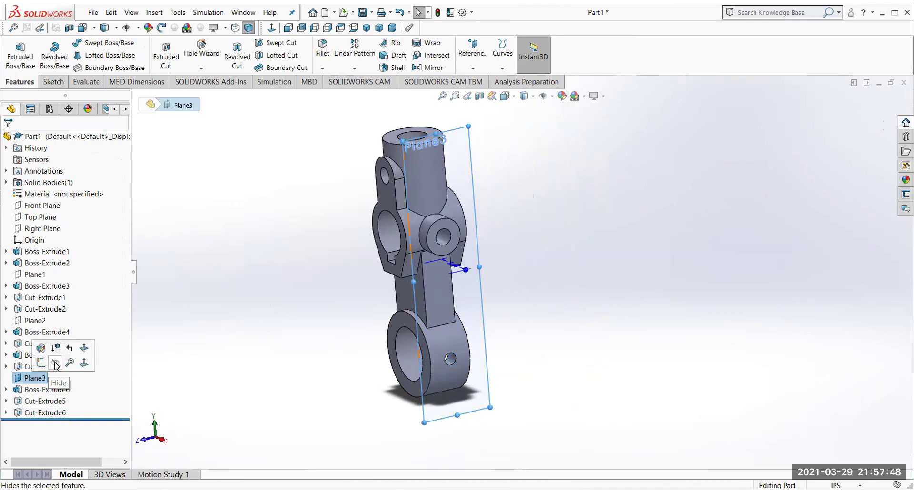
left_click(55, 365)
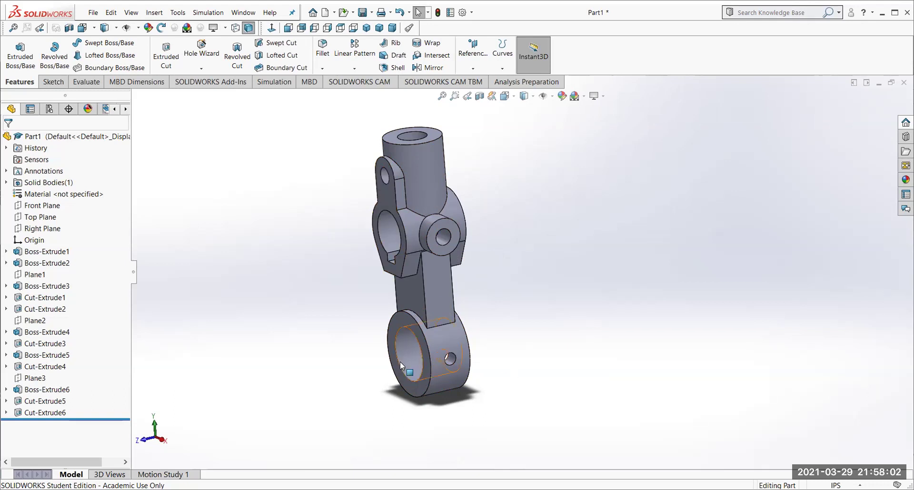
key("z")
scroll(451, 356, "down", 6)
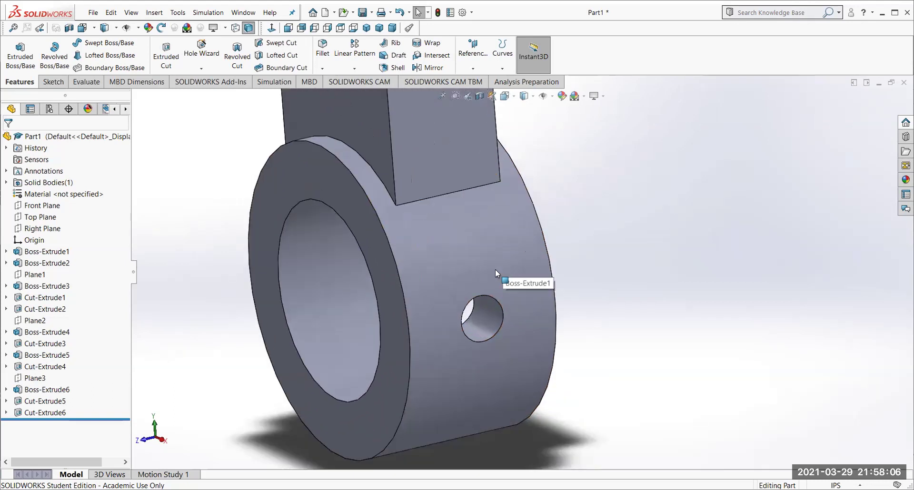
Start a cut Thread on the cross hole's outer edge and set the Inch Tap size to 0.3750-16.
left_click(501, 322)
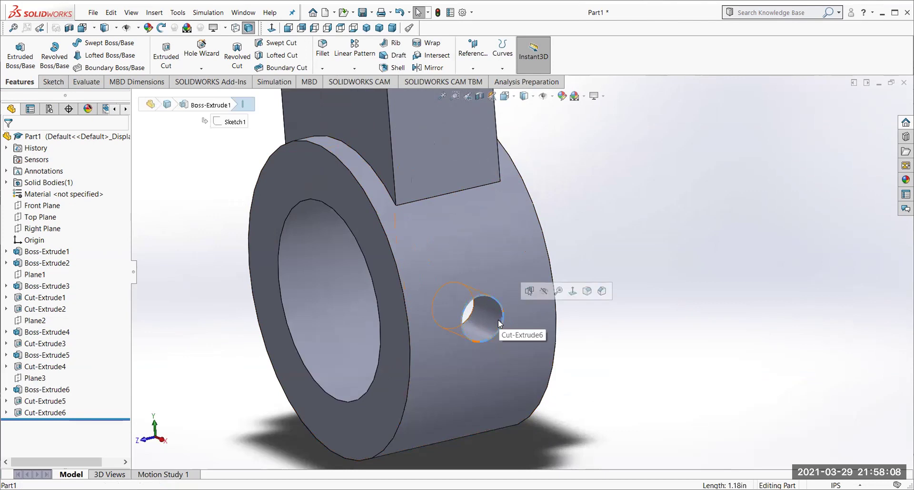
left_click(201, 70)
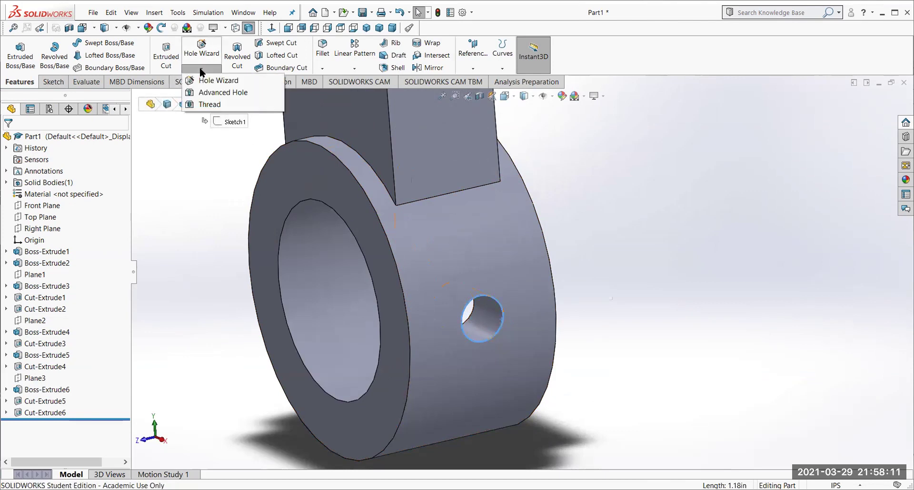
left_click(204, 104)
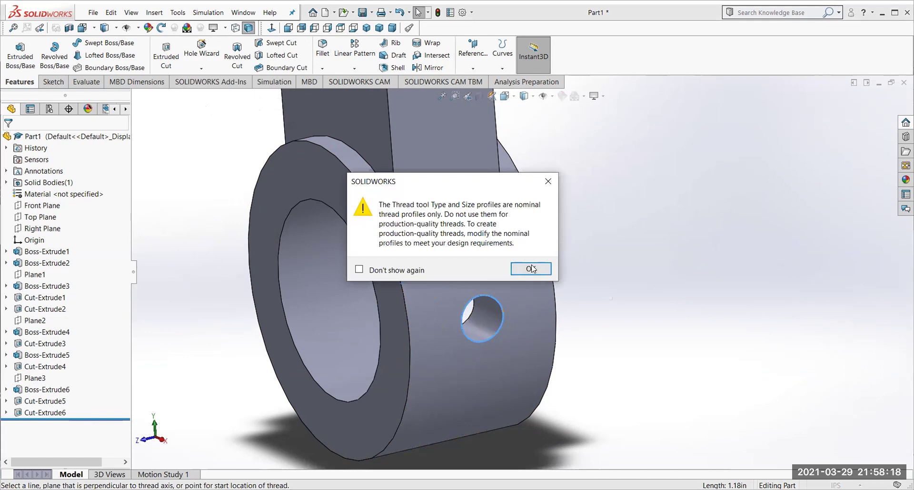
left_click(531, 269)
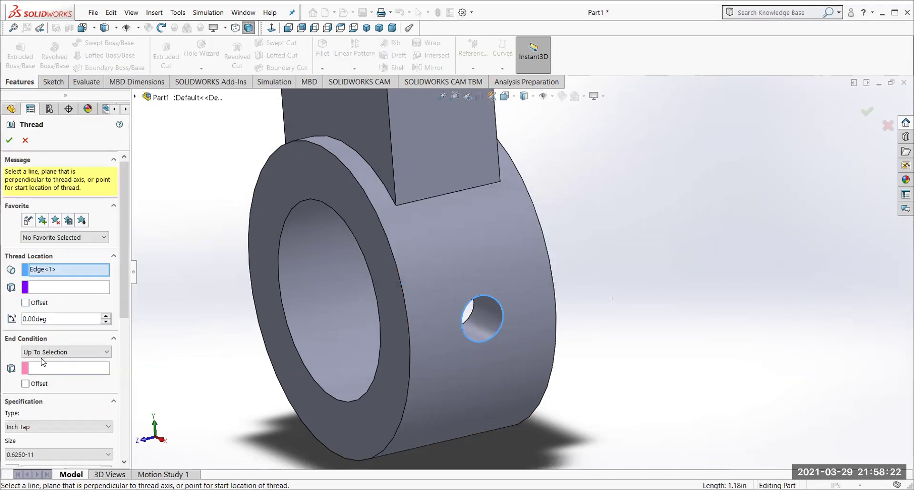
left_click_drag(121, 299, 121, 364)
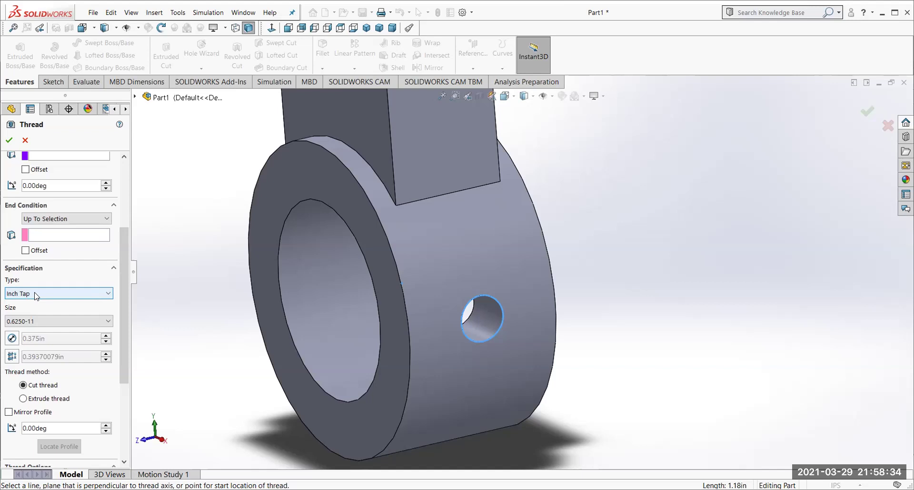
left_click(41, 321)
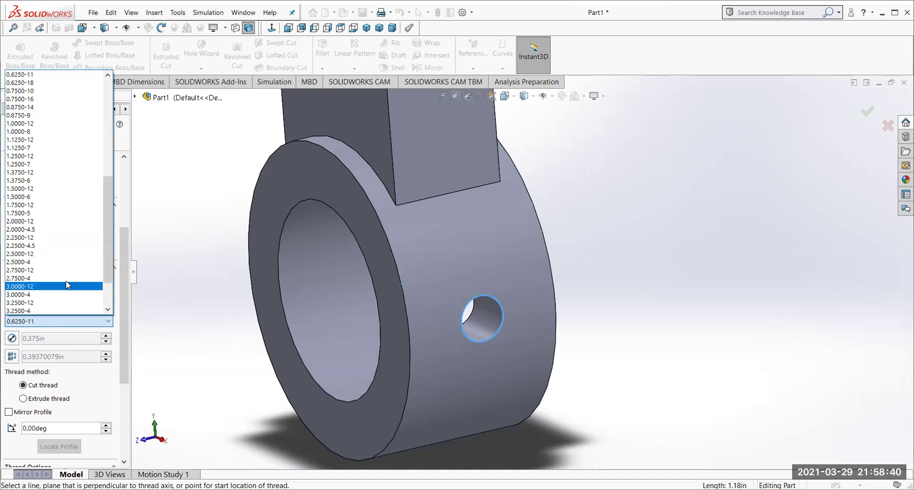
left_click_drag(108, 247, 119, 164)
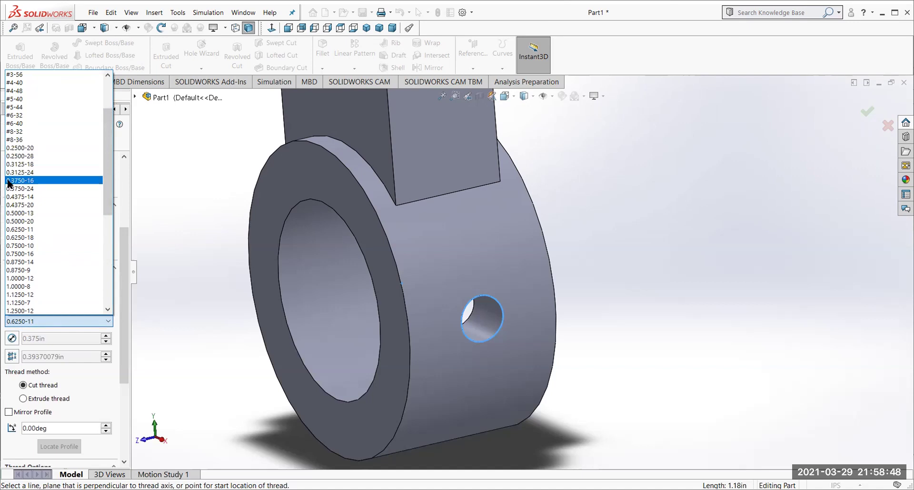
left_click(31, 181)
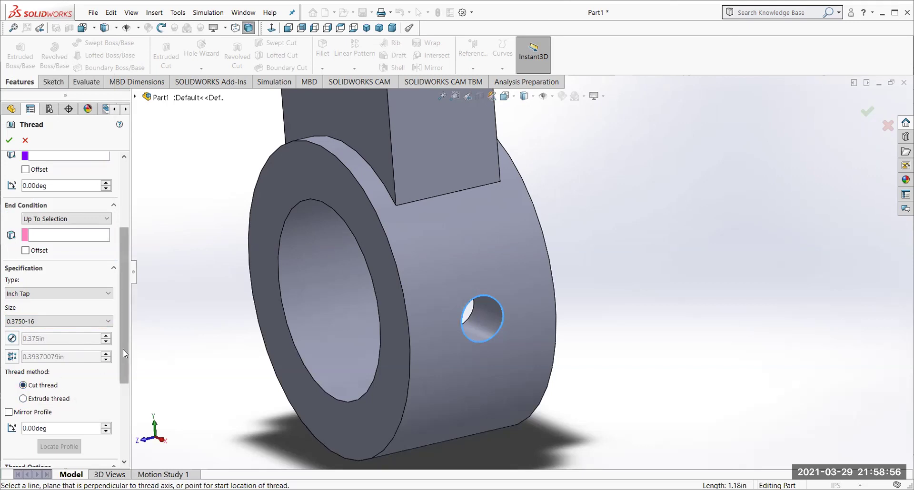
Try to use the ring's bore face and the cross hole's wall as the thread's Up To Selection end.
left_click_drag(123, 349, 129, 323)
middle_click_drag(276, 386, 223, 368)
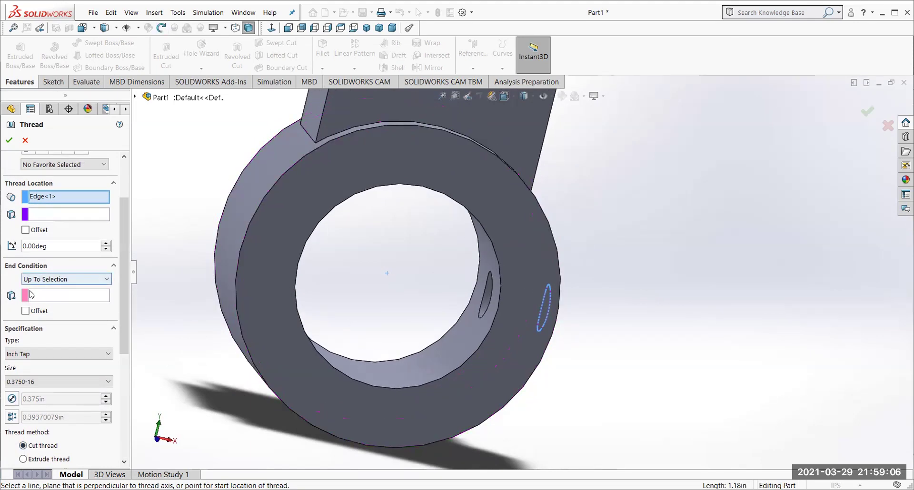
left_click(34, 296)
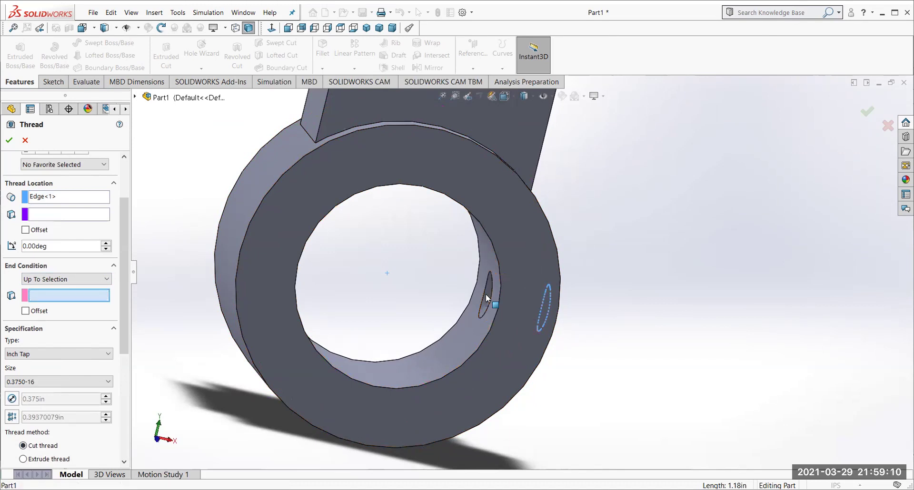
left_click(473, 305)
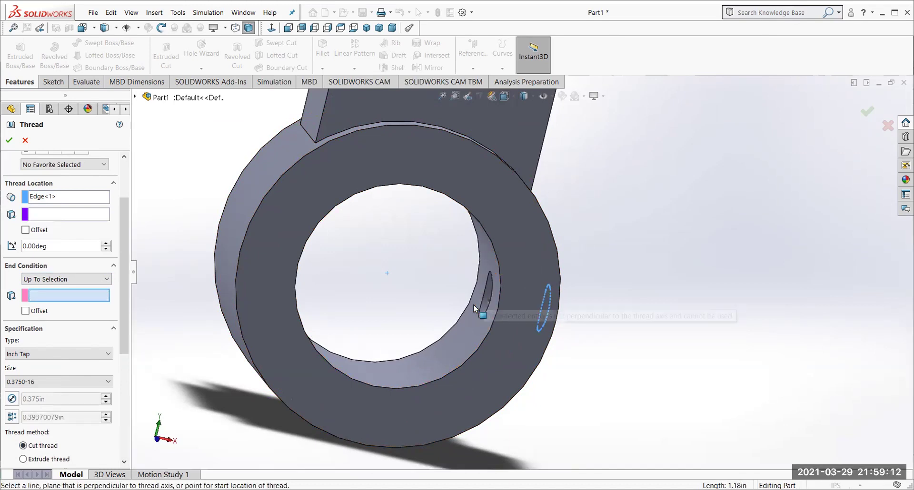
middle_click_drag(581, 360, 549, 360)
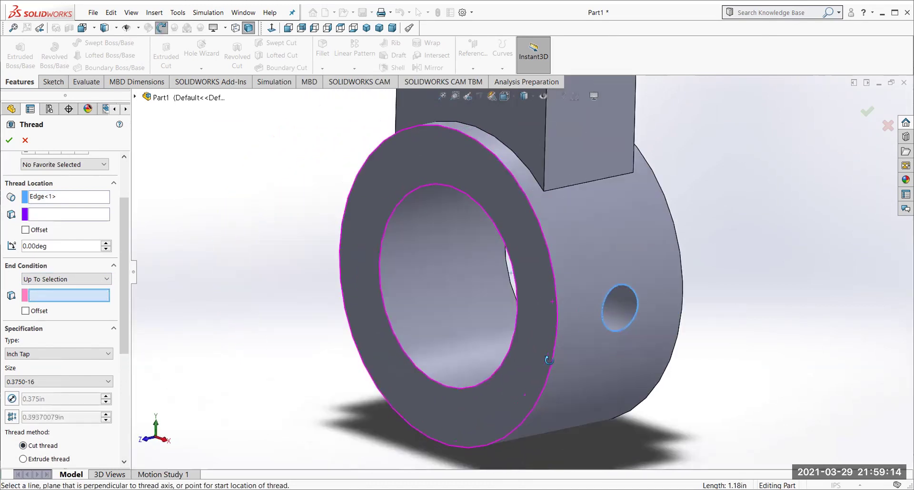
left_click(621, 310)
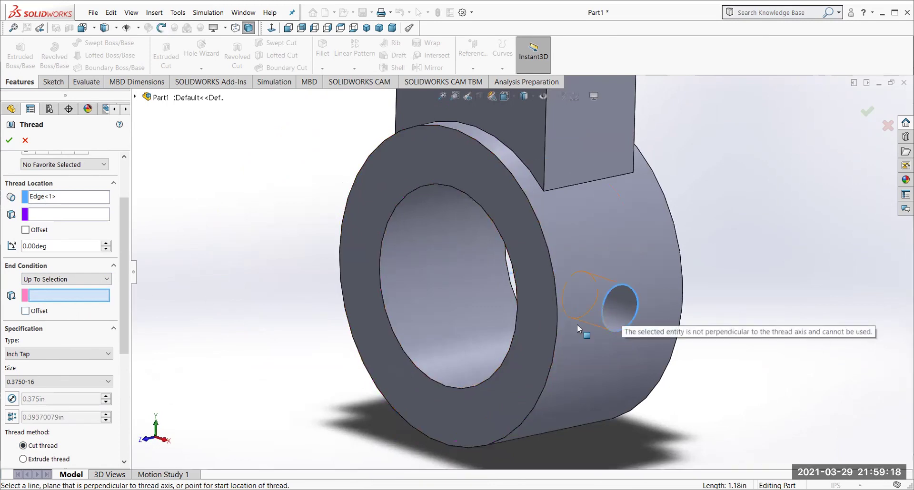
middle_click_drag(482, 353, 610, 341)
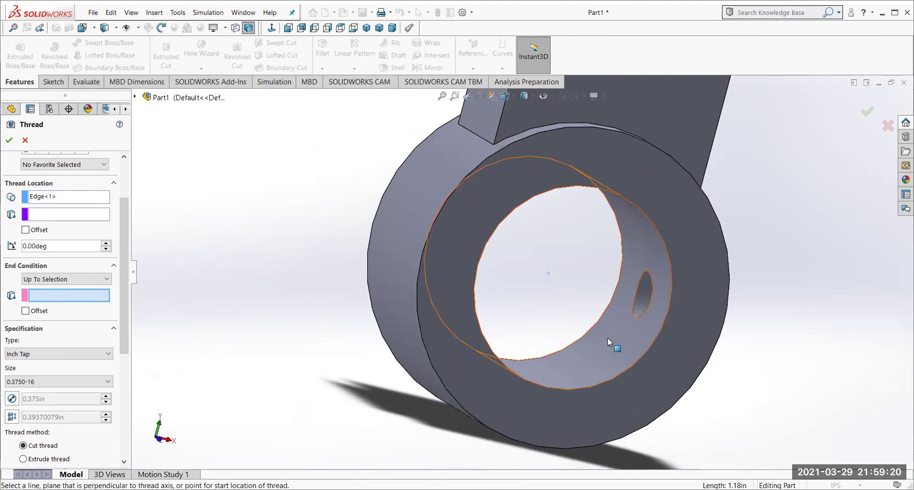
left_click(608, 338)
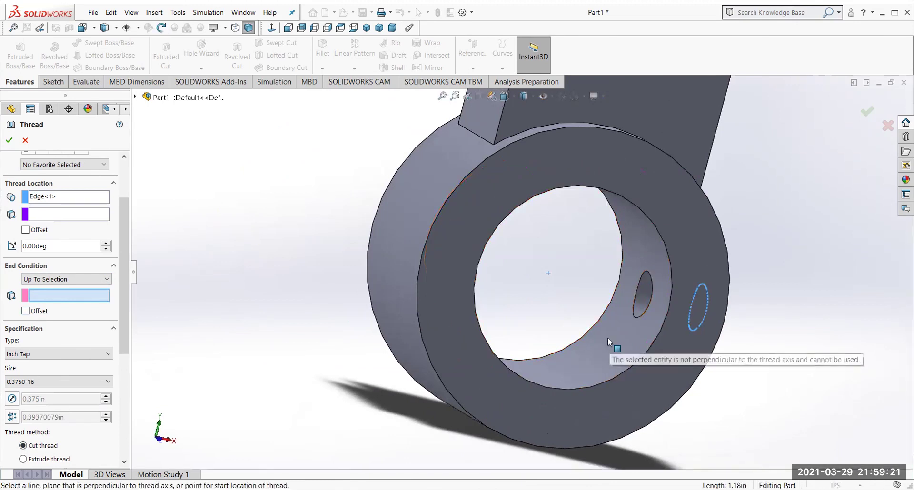
left_click(582, 351)
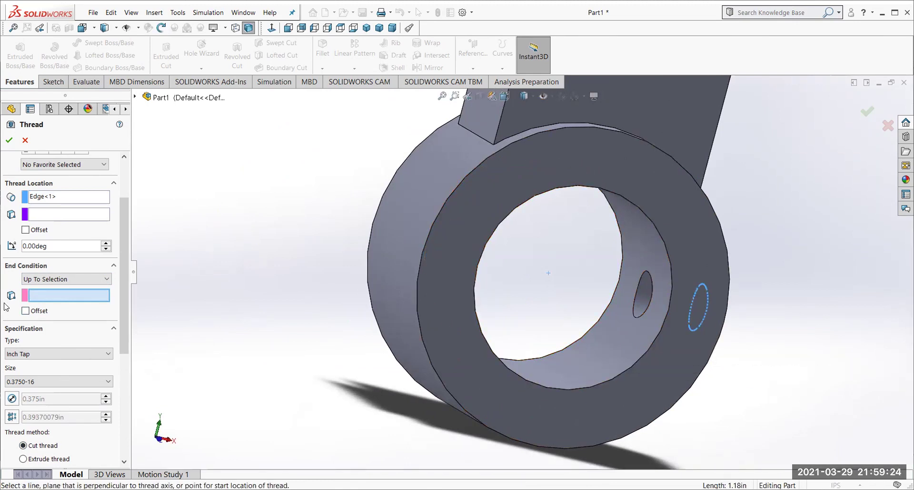
Review the thread's location, specification and preview options, and try to accept it without an end selection.
middle_click_drag(245, 324, 174, 342)
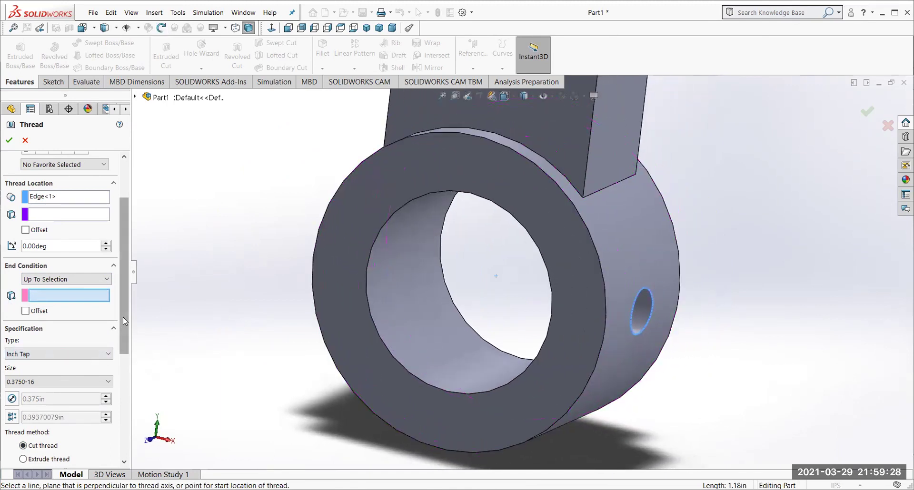
scroll(125, 257, "up", 3)
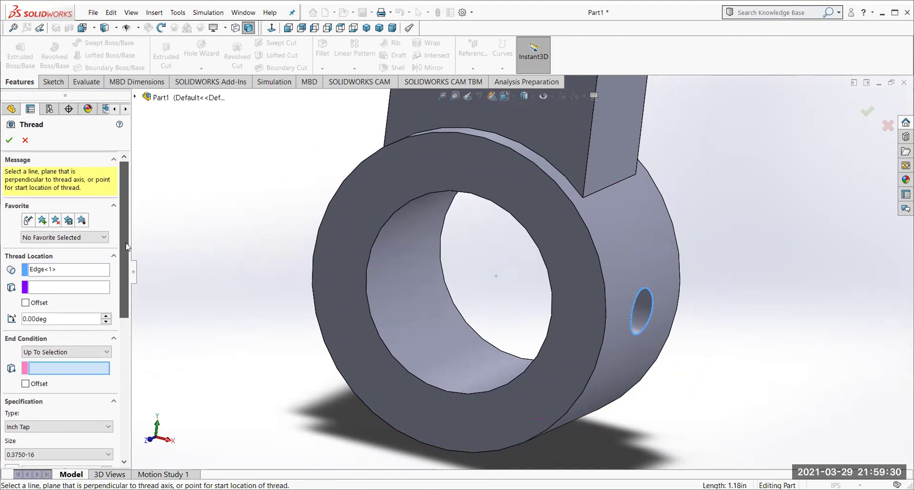
scroll(115, 286, "down", 5)
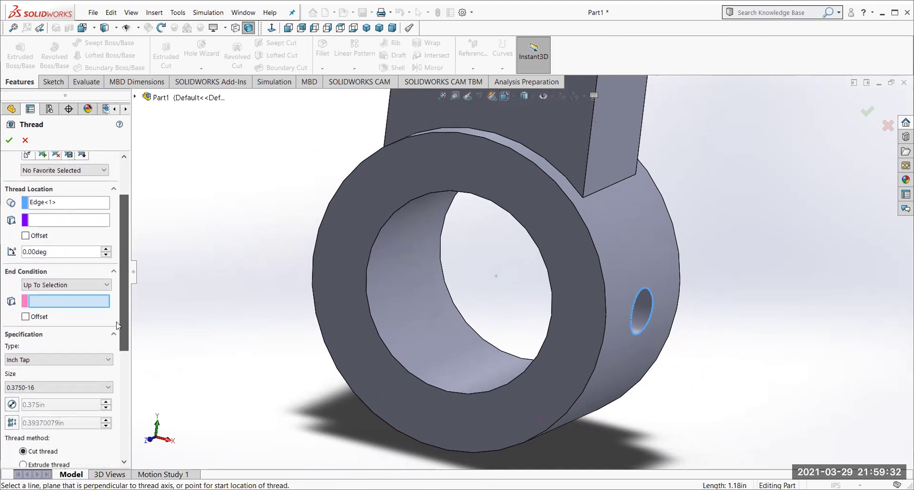
scroll(114, 392, "down", 3)
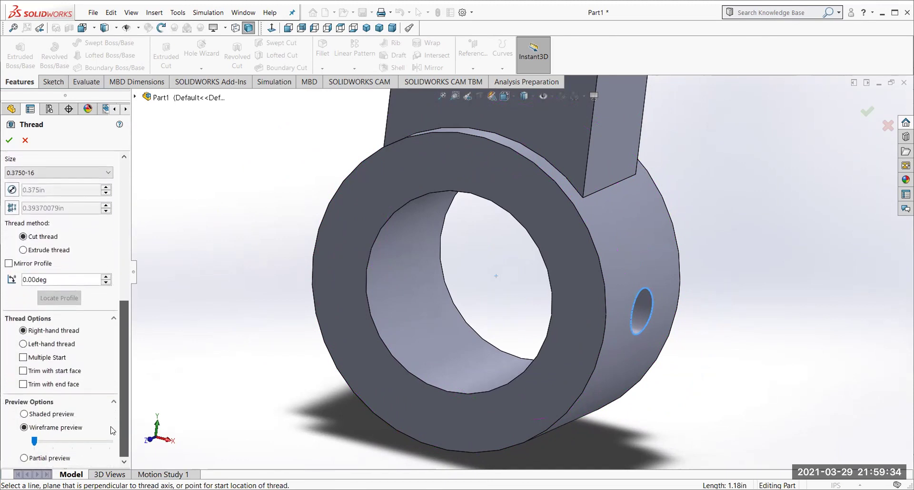
scroll(111, 439, "up", 6)
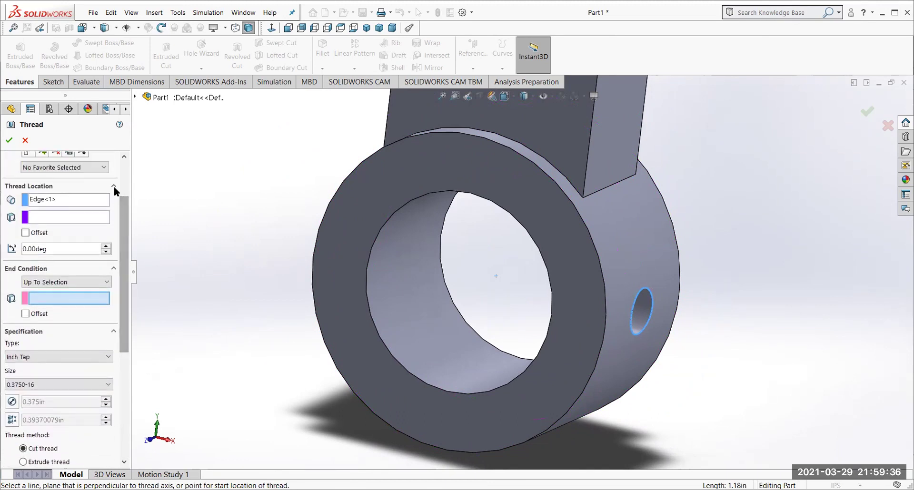
left_click(9, 140)
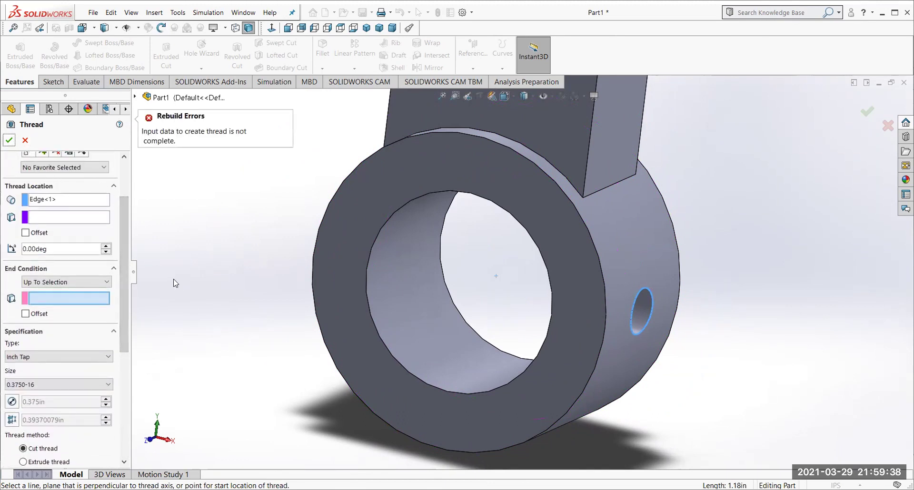
Try to use the cross hole's inner edge in the ring bore as the thread's end selection.
middle_click_drag(174, 316, 232, 267)
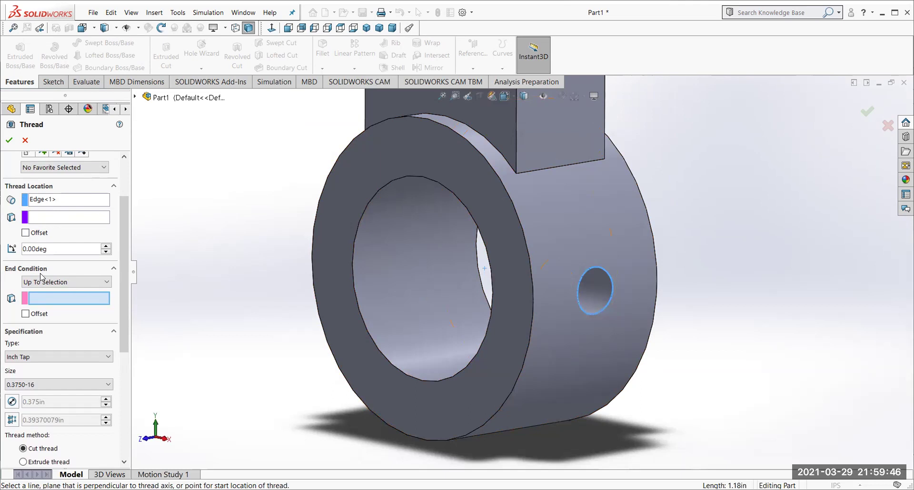
left_click(43, 300)
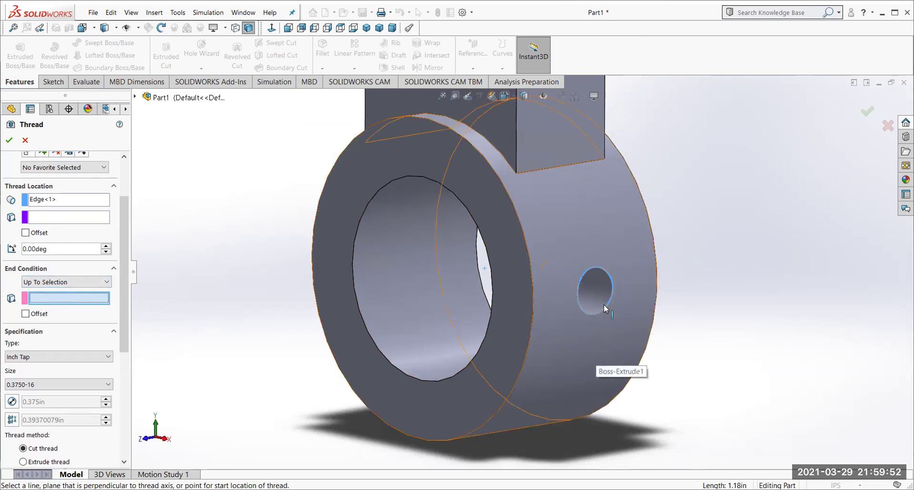
middle_click_drag(427, 349, 576, 315)
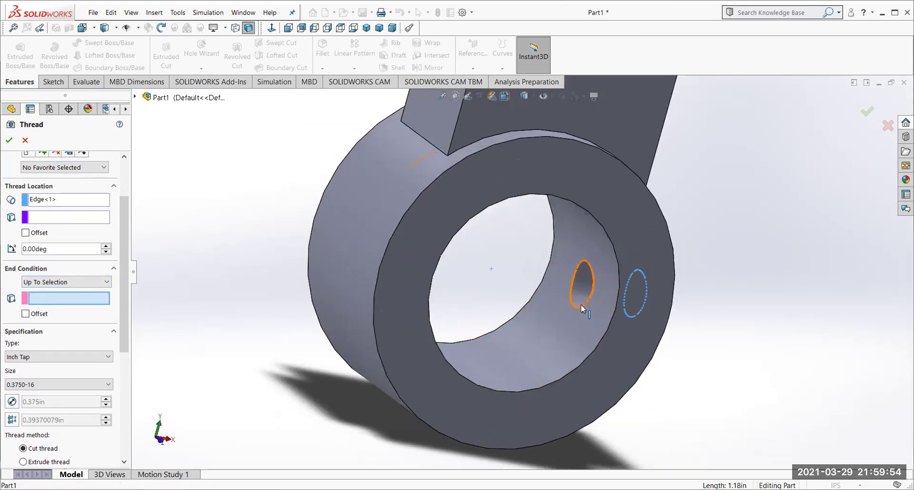
left_click(581, 305)
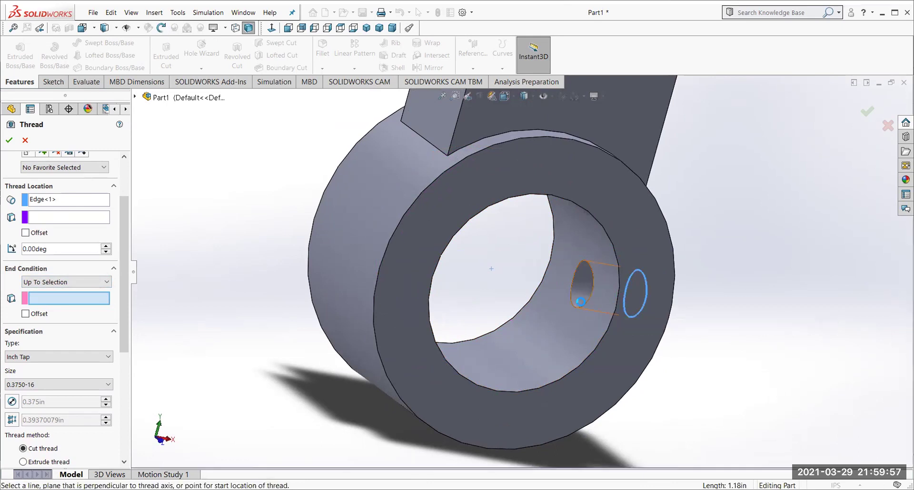
left_click(580, 308)
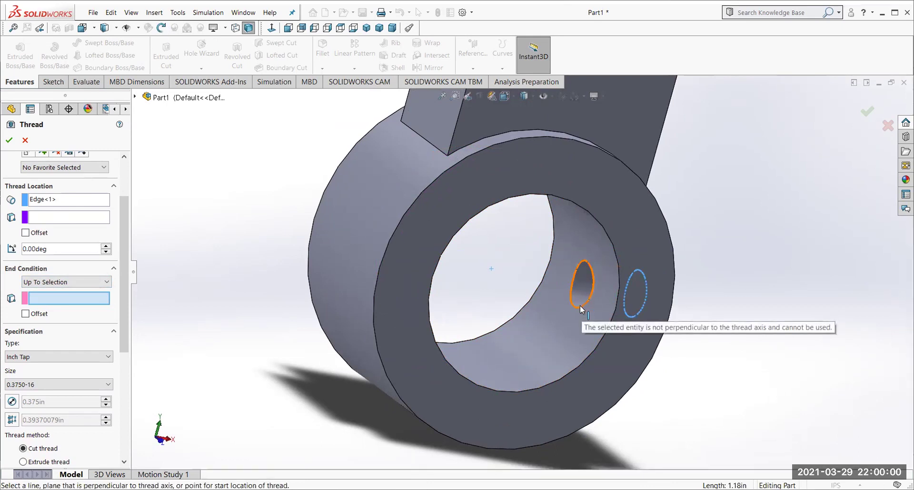
Enable the end offset for the thread, retry selecting inside the cross hole, and check the remaining thread settings.
left_click(25, 314)
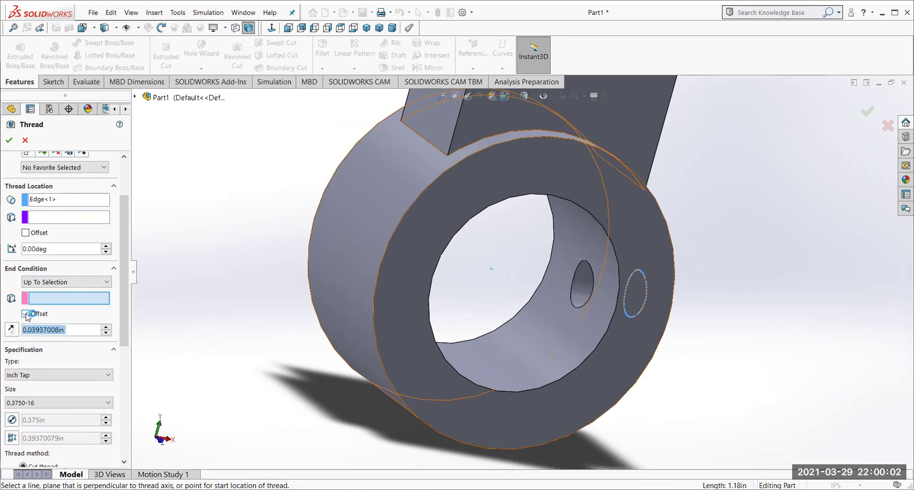
left_click(587, 299)
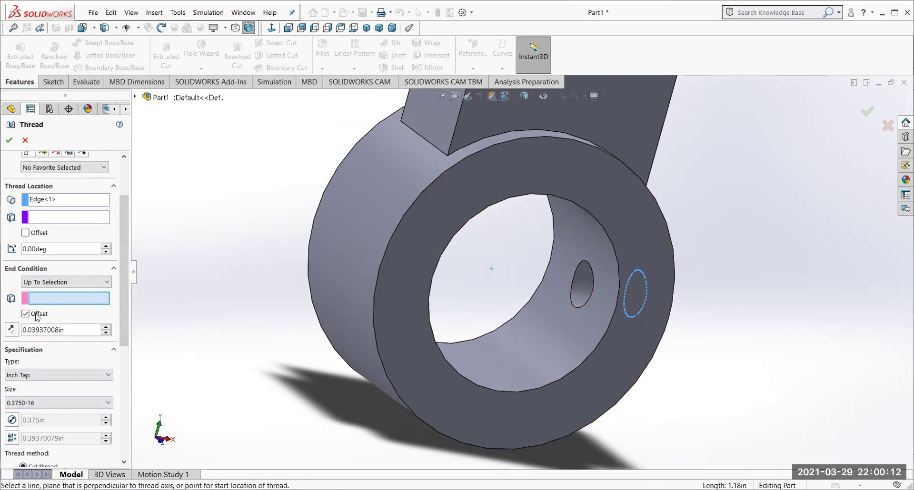
left_click_drag(127, 328, 119, 405)
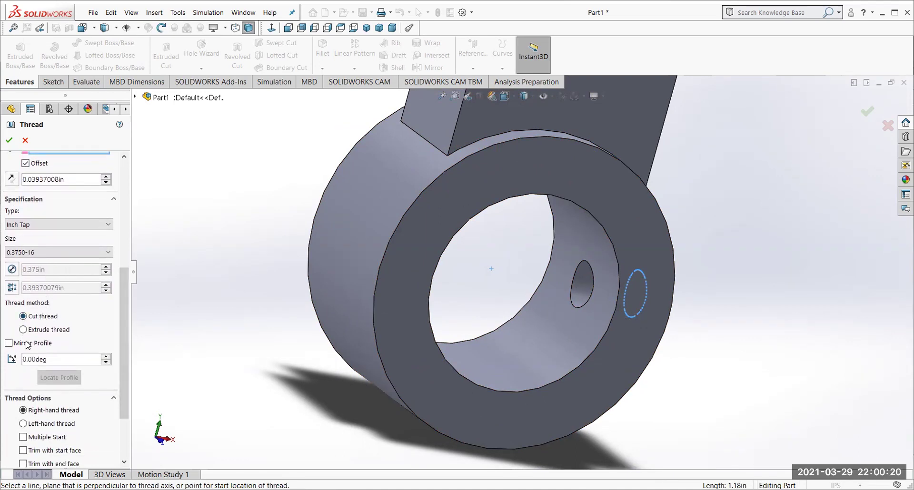
left_click_drag(122, 356, 120, 291)
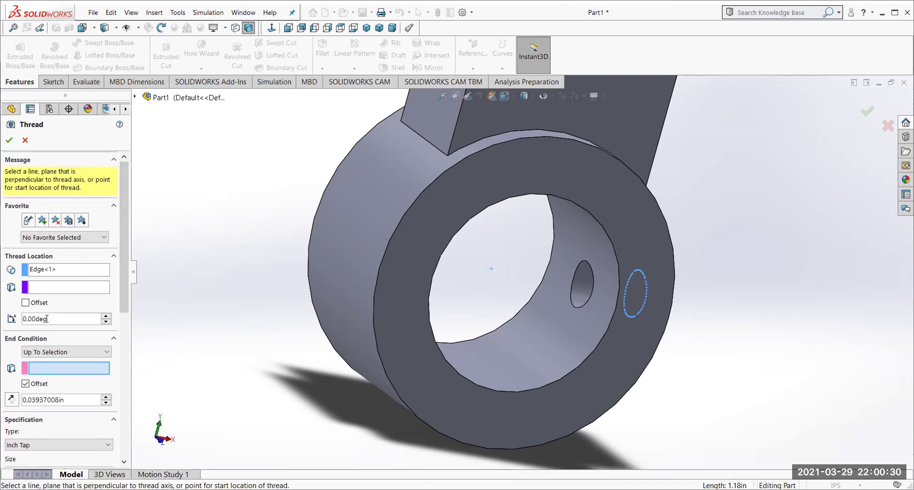
Change the thread's end condition to Blind and try picking the cross hole's inner edge again.
left_click(88, 352)
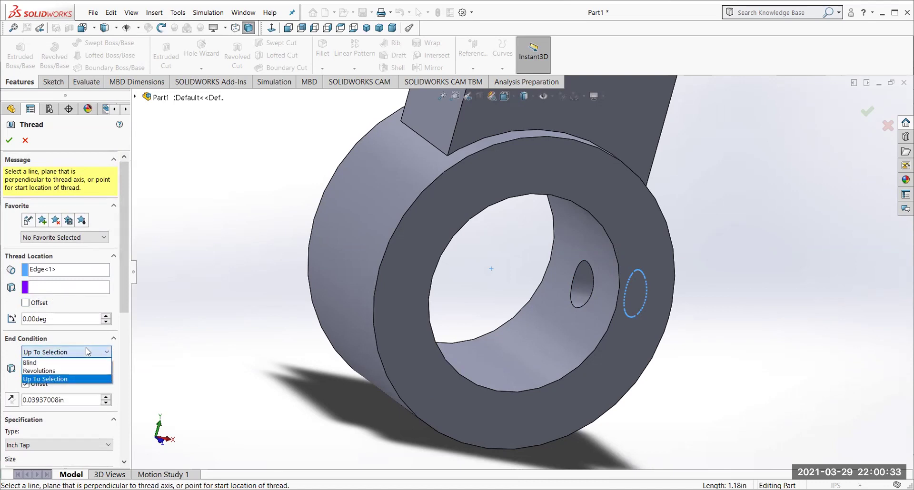
left_click(32, 363)
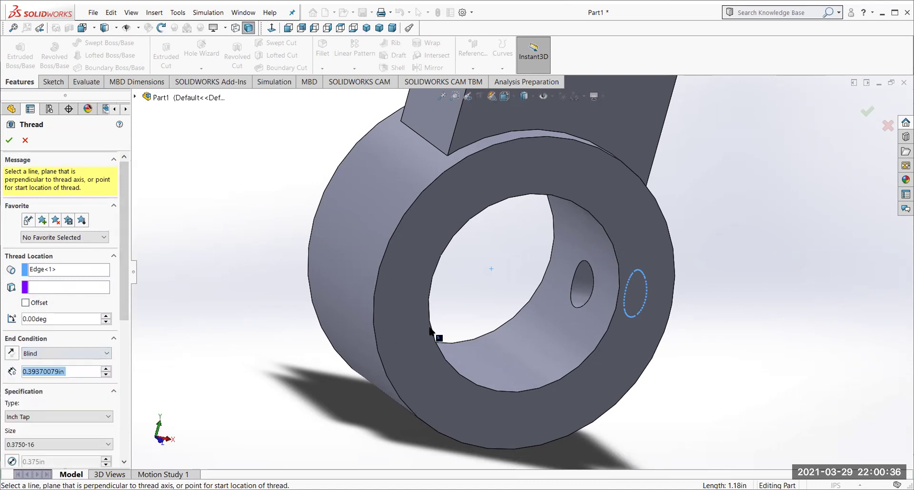
left_click(578, 308)
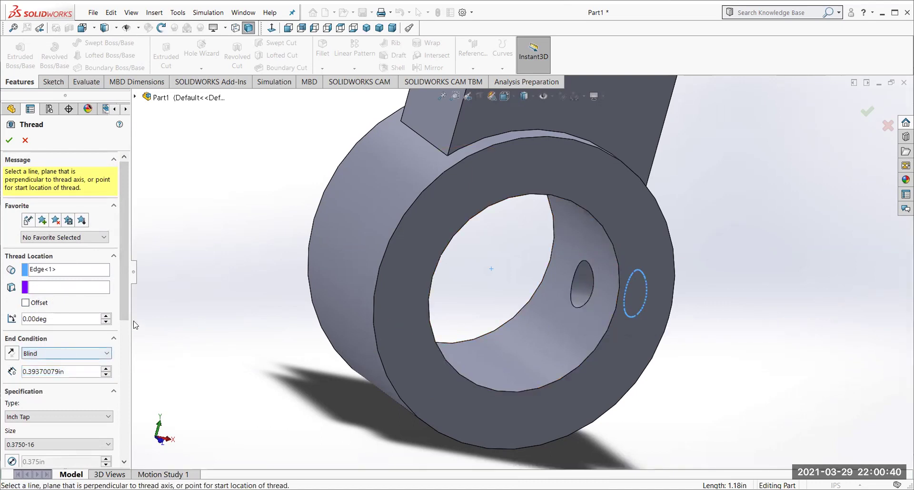
middle_click_drag(233, 364, 177, 349)
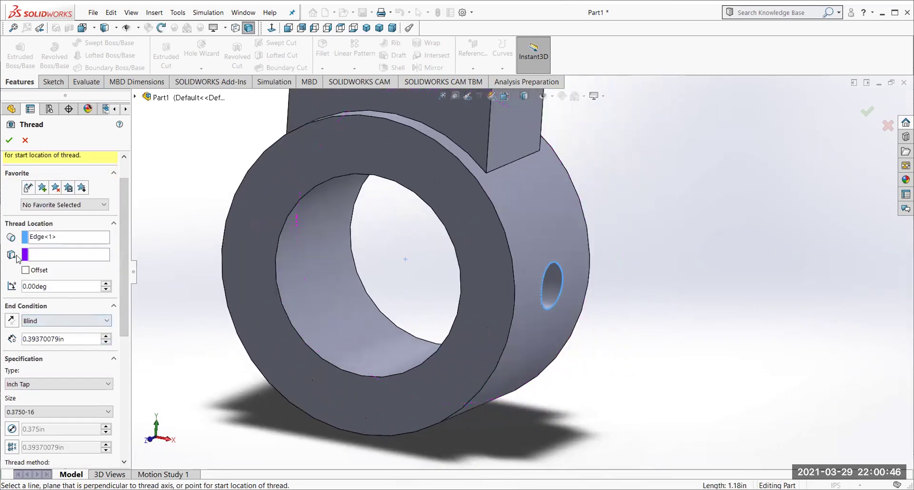
Try to accept the blind thread without a start location, and reverse the thread's direction.
left_click(9, 141)
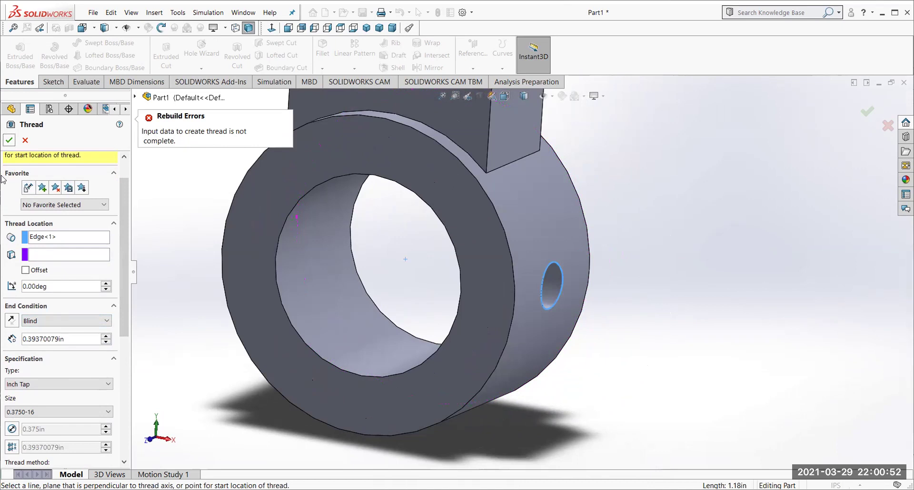
left_click(26, 270)
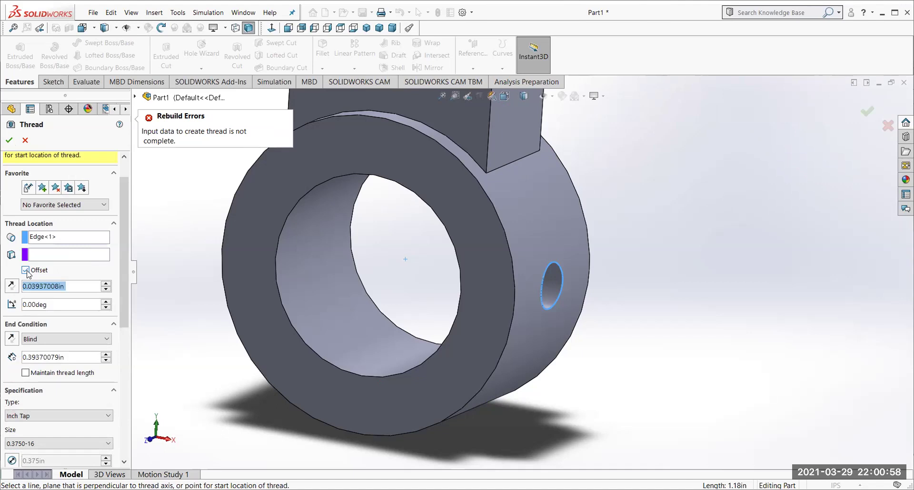
left_click(26, 271)
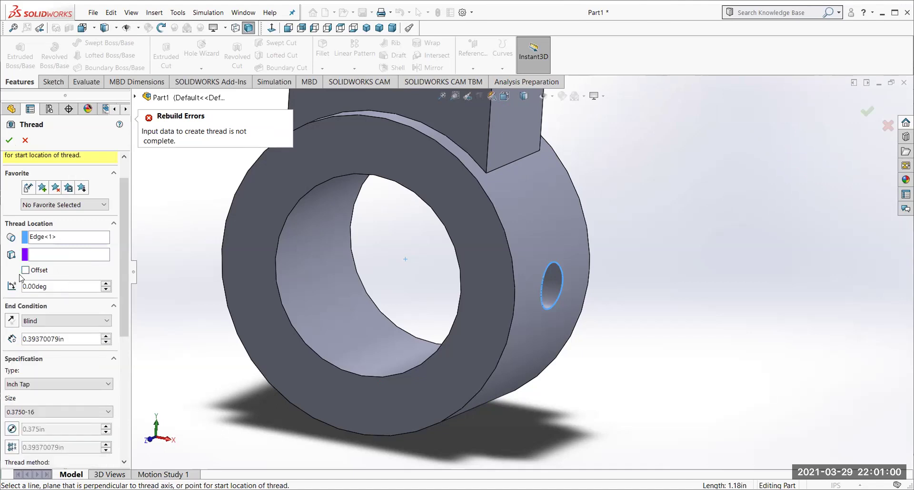
left_click(12, 321)
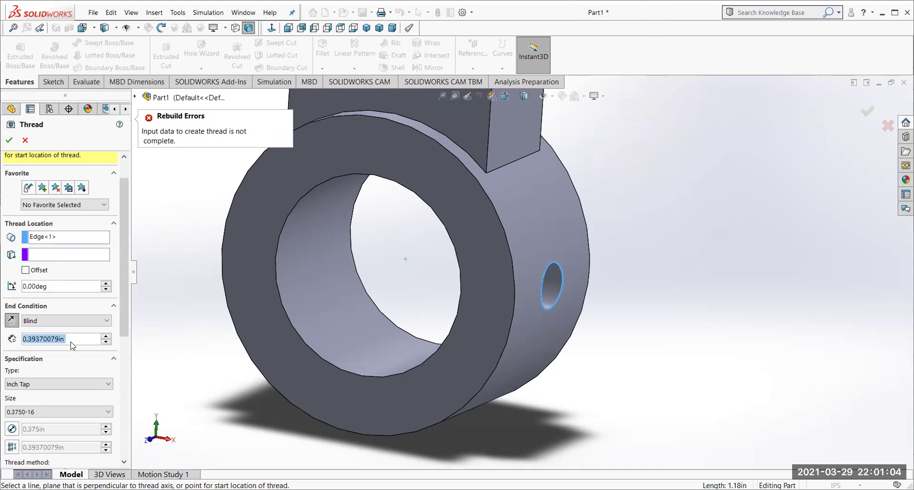
Set the thread's end condition to Up To Selection and try picking the cross hole from inside the ring bore.
left_click(97, 322)
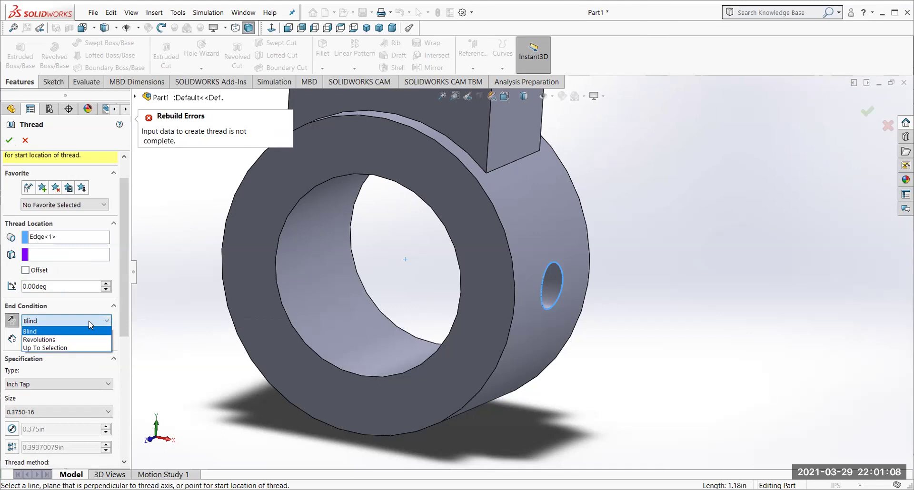
left_click(55, 349)
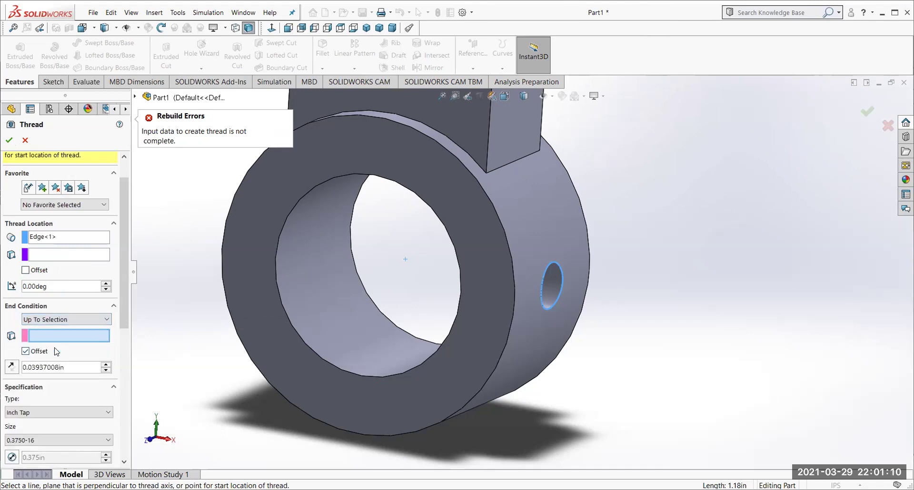
middle_click_drag(498, 403, 627, 326)
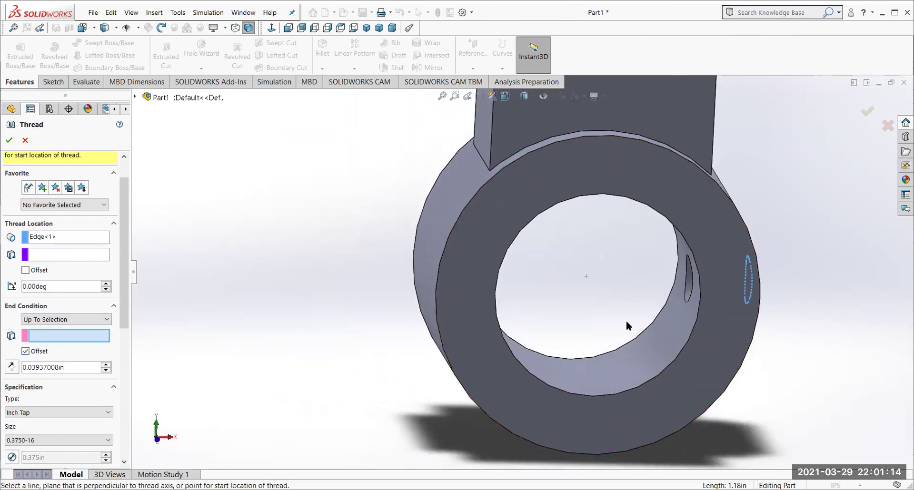
left_click(683, 300)
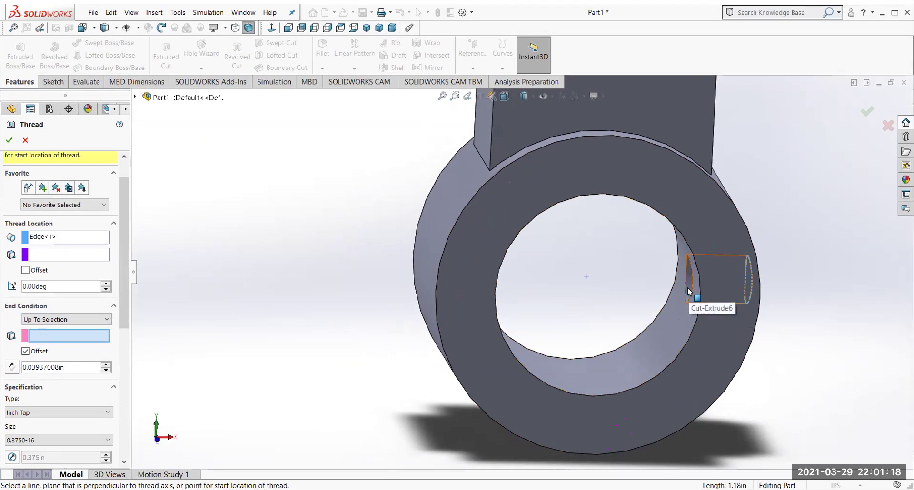
left_click(689, 292)
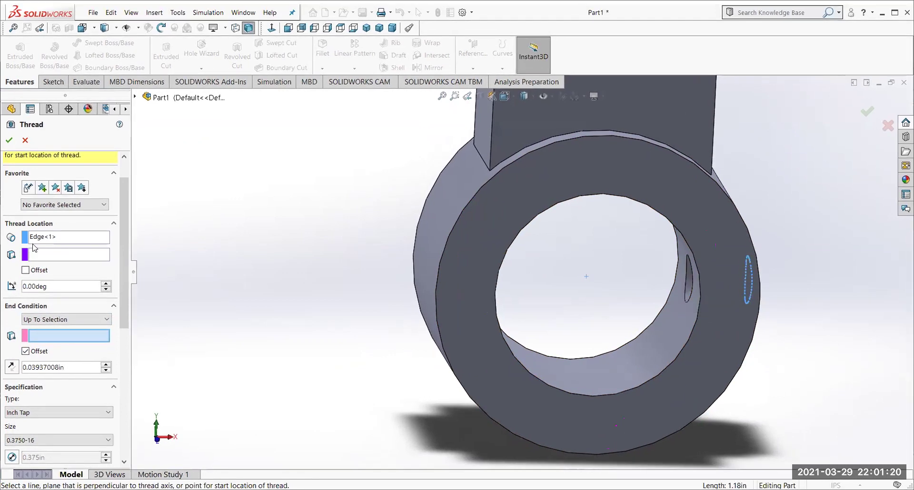
Try to use the cross hole's wall and the ring's bore face as the thread's start location.
left_click(46, 239)
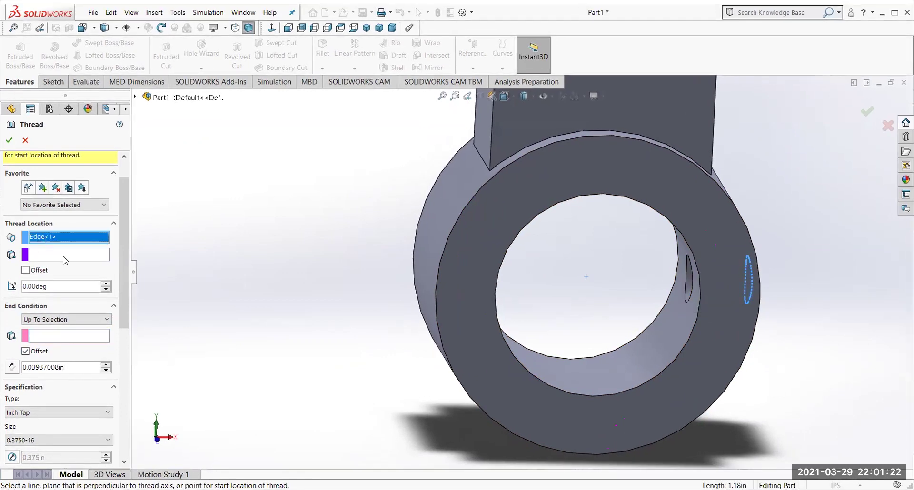
middle_click_drag(219, 324, 185, 327)
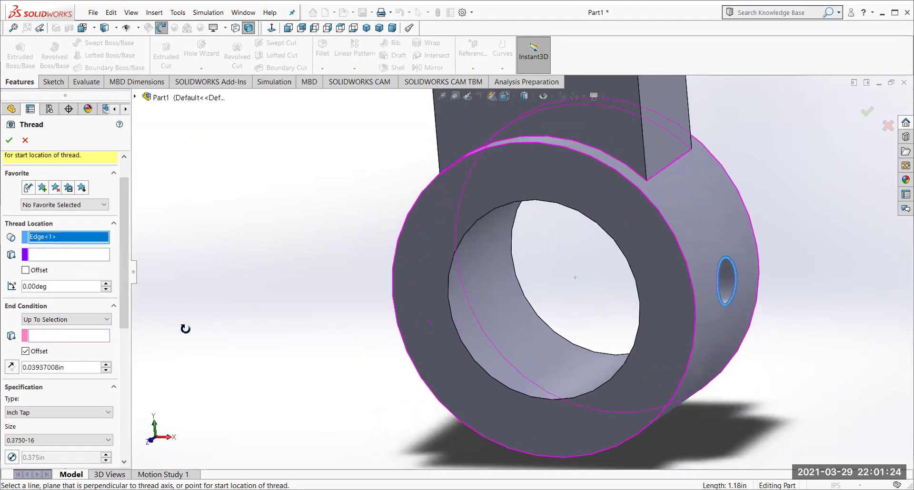
left_click(733, 283)
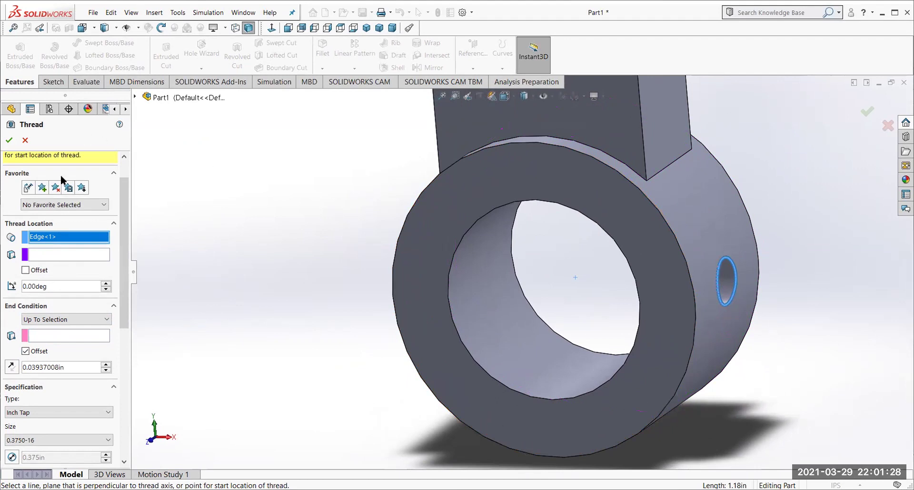
left_click(38, 258)
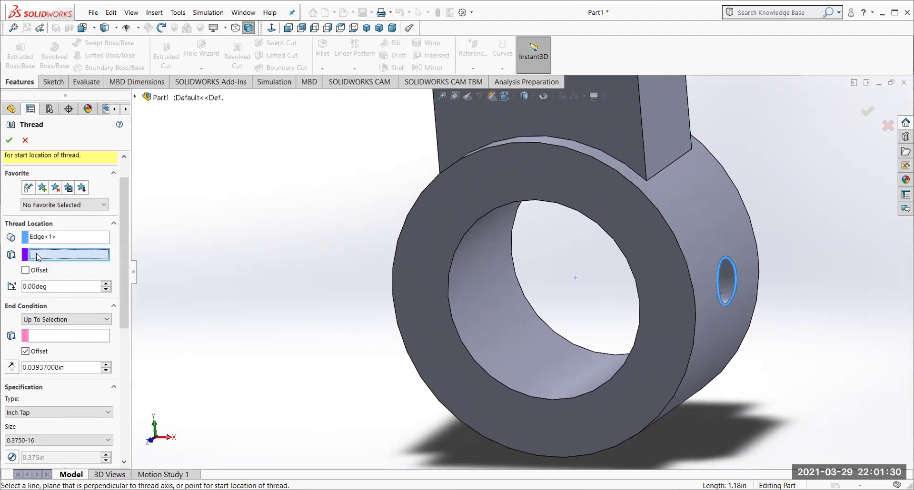
left_click(729, 275)
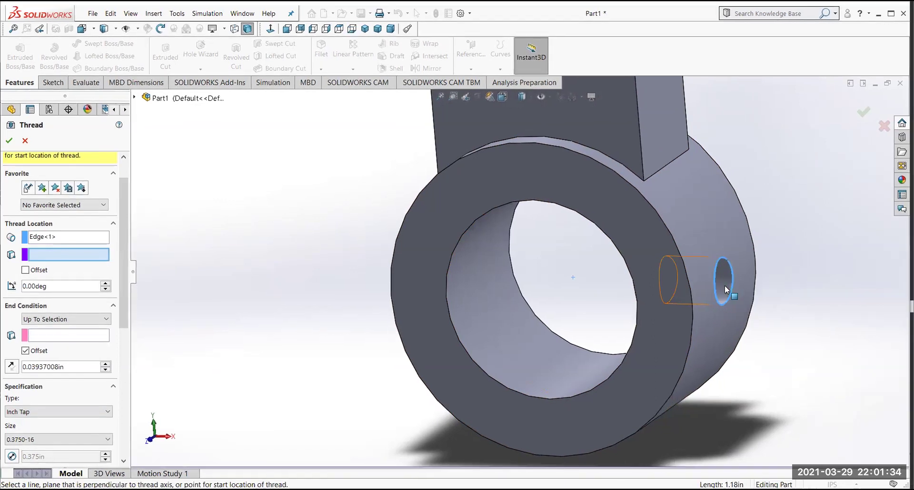
middle_click_drag(546, 331, 619, 324)
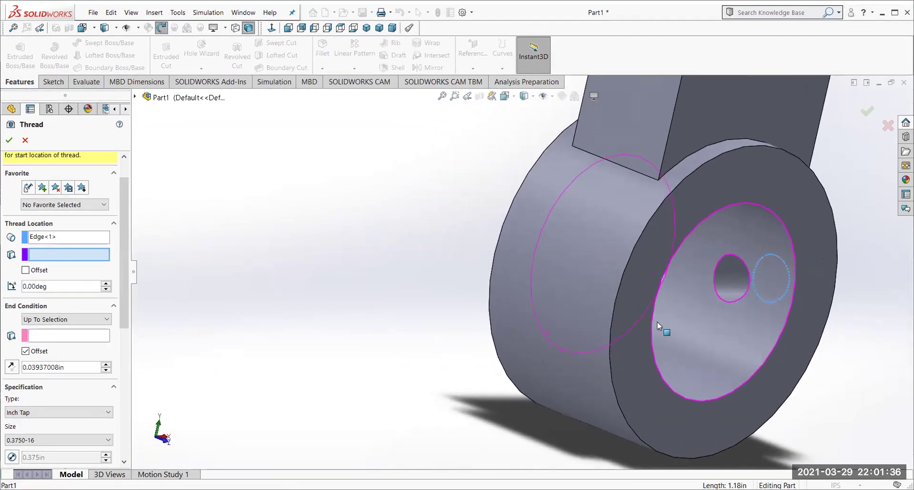
left_click(730, 304)
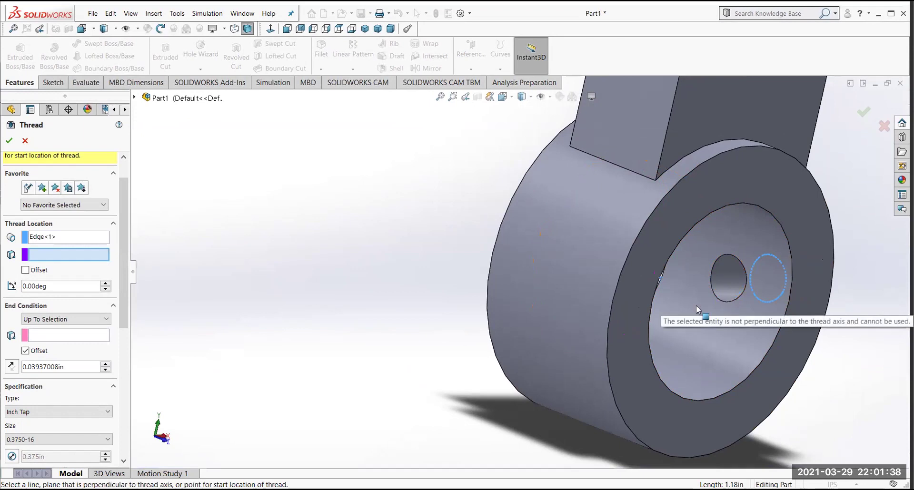
middle_click_drag(328, 369, 339, 318)
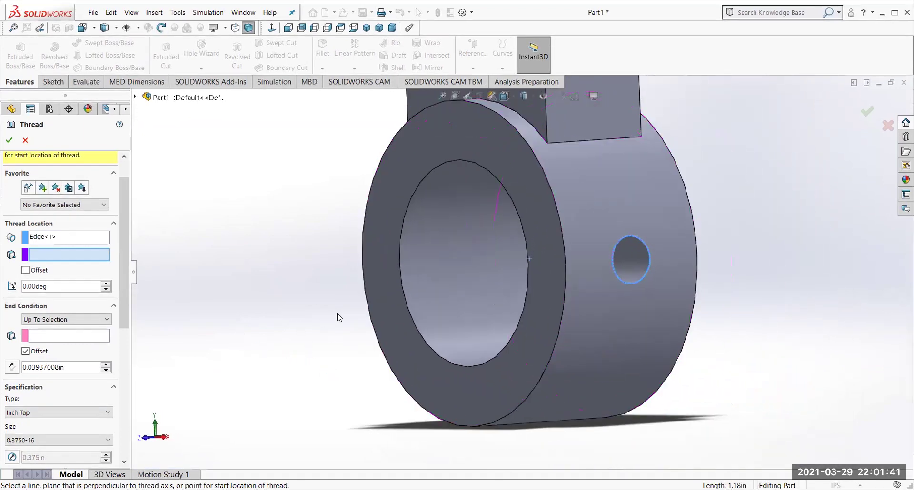
Disable the thread's end offset, and clear and reselect the cross hole's outer edge as the thread's cylinder edge.
left_click(26, 352)
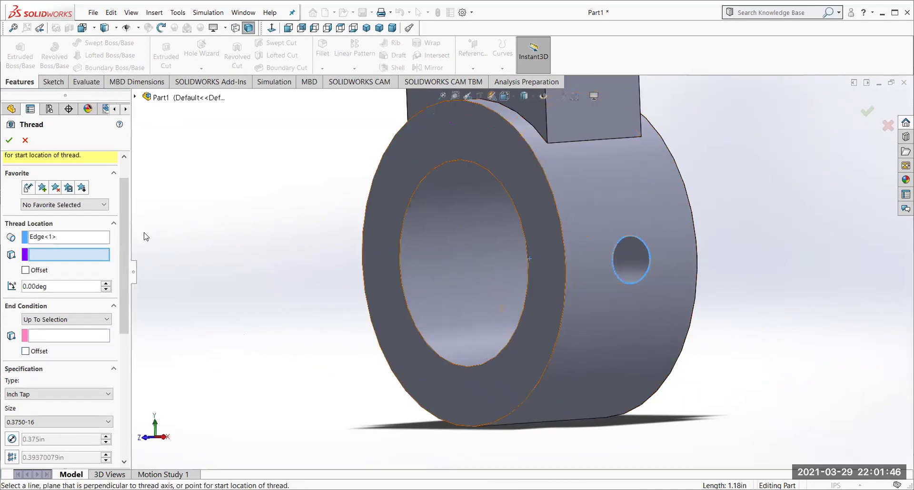
left_click(34, 257)
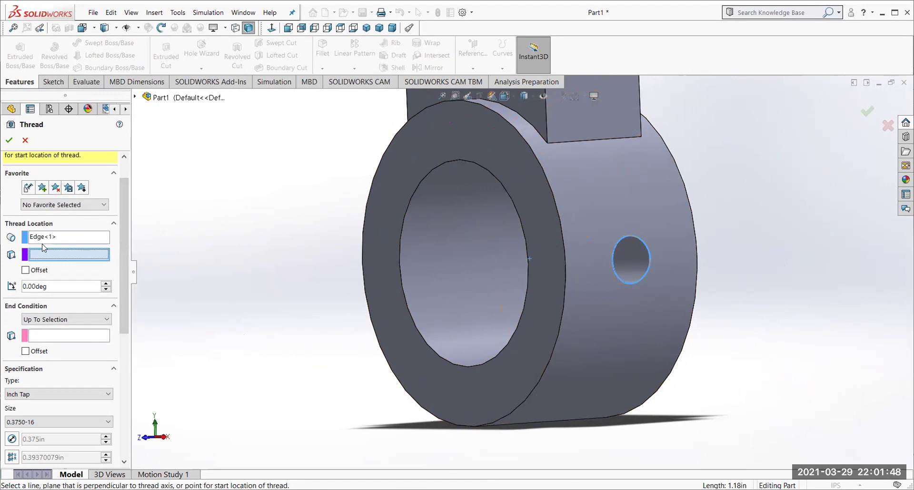
left_click(46, 238)
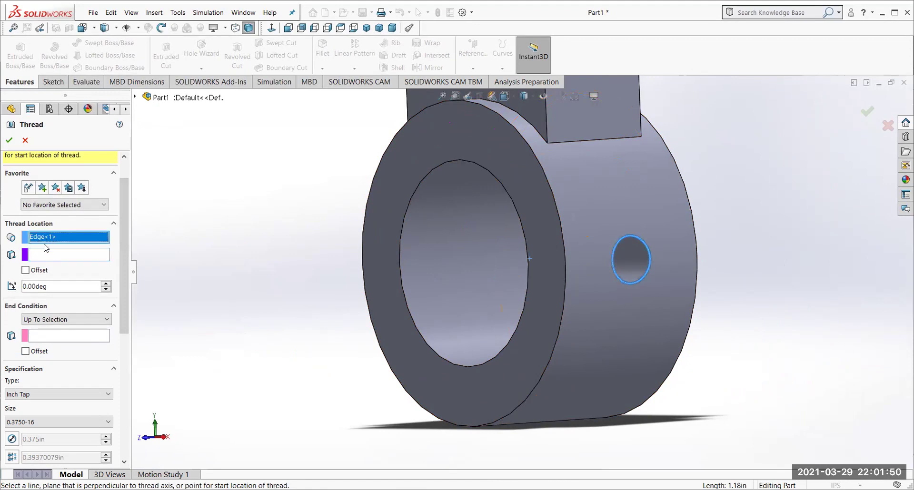
key("Delete")
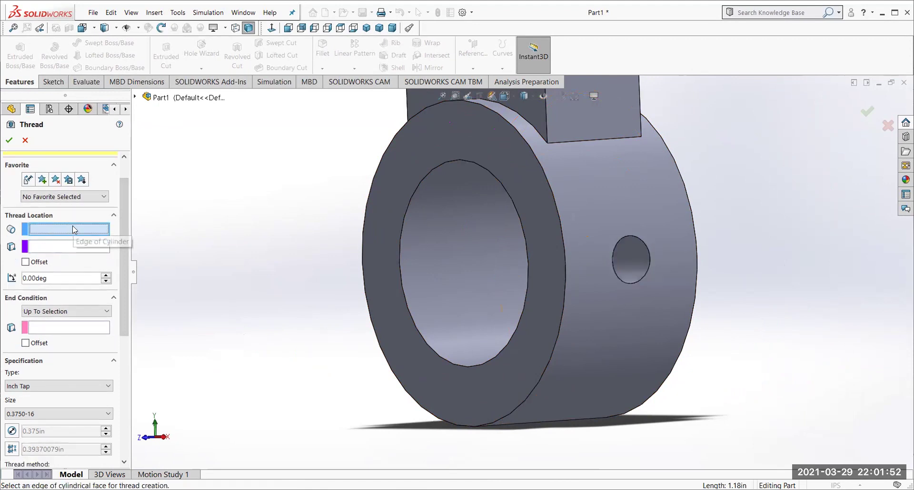
middle_click_drag(657, 325, 653, 284)
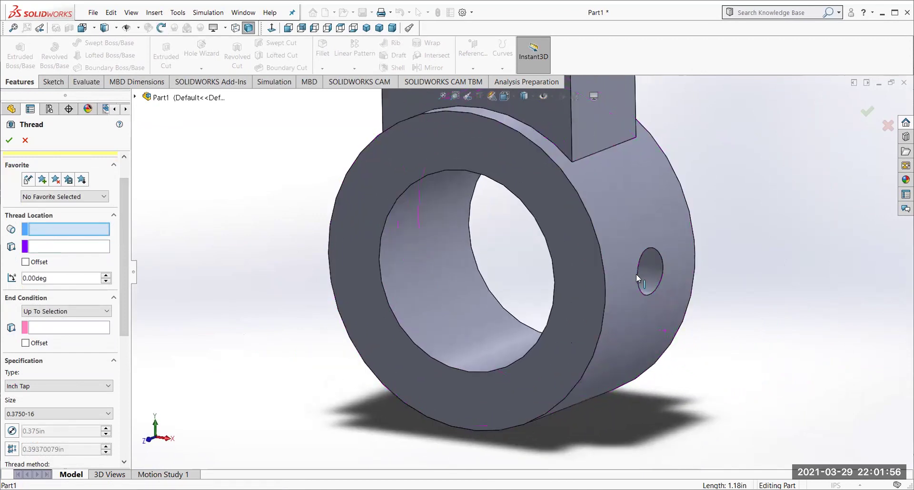
left_click(638, 279)
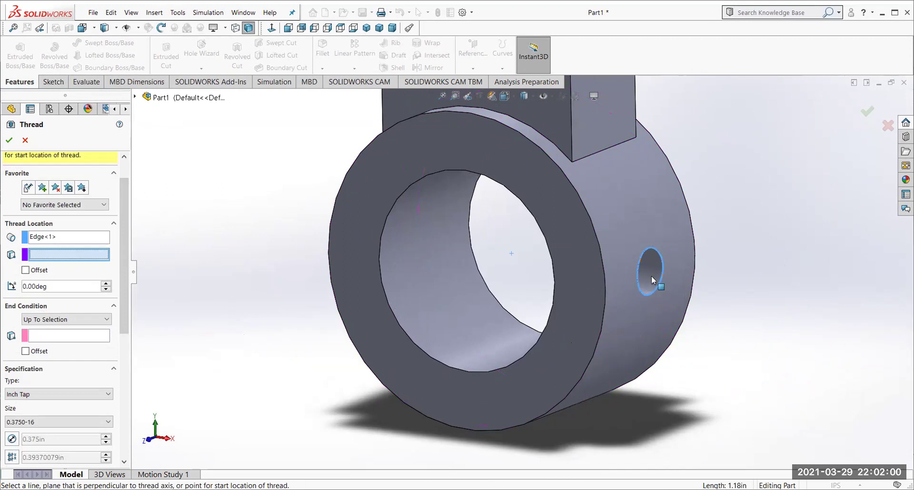
Retry the cross hole's wall as the start location, and set the thread's end condition to Blind.
left_click(654, 276)
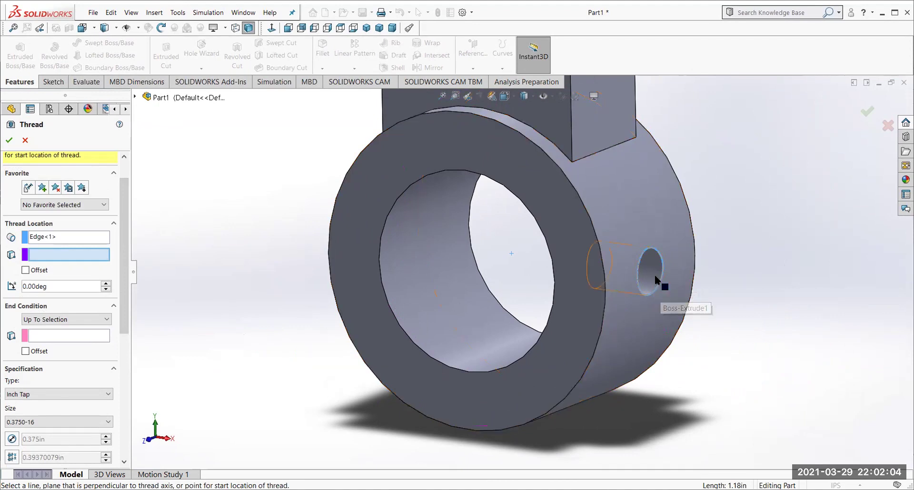
left_click(655, 276)
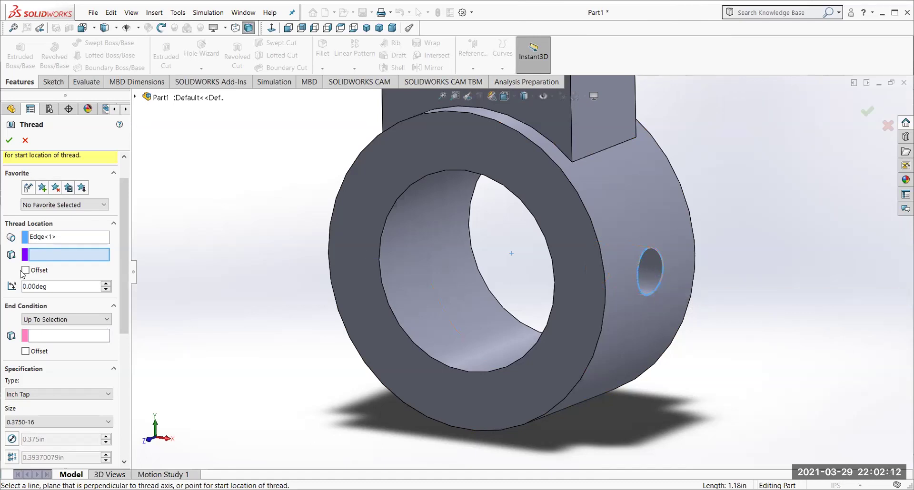
left_click(51, 320)
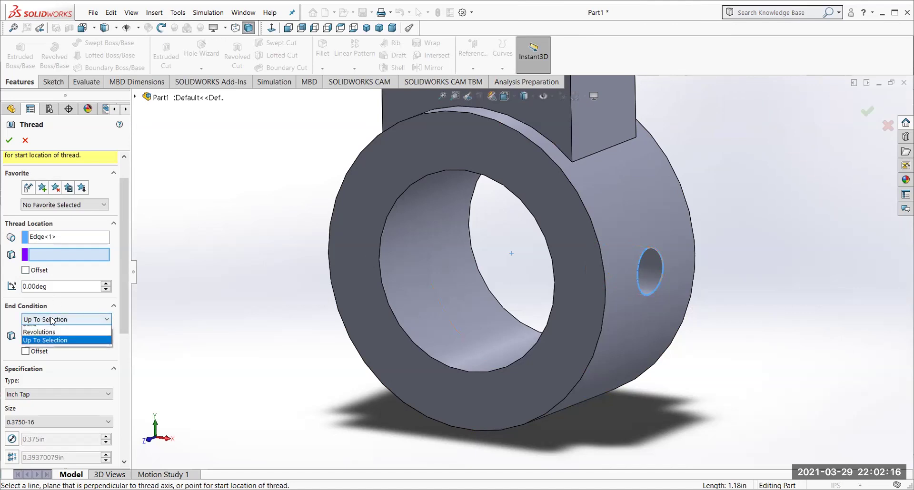
left_click(30, 330)
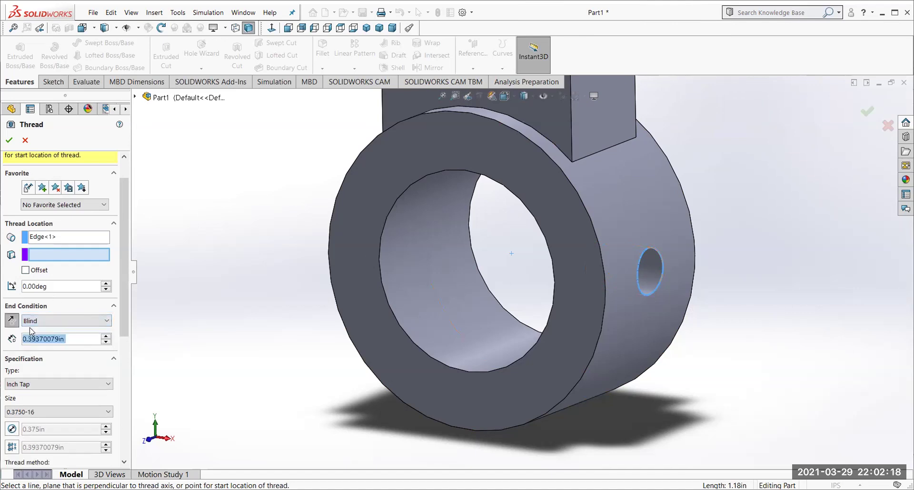
Review the thread's specification and options, and switch its display to Partial preview.
left_click_drag(125, 329, 127, 379)
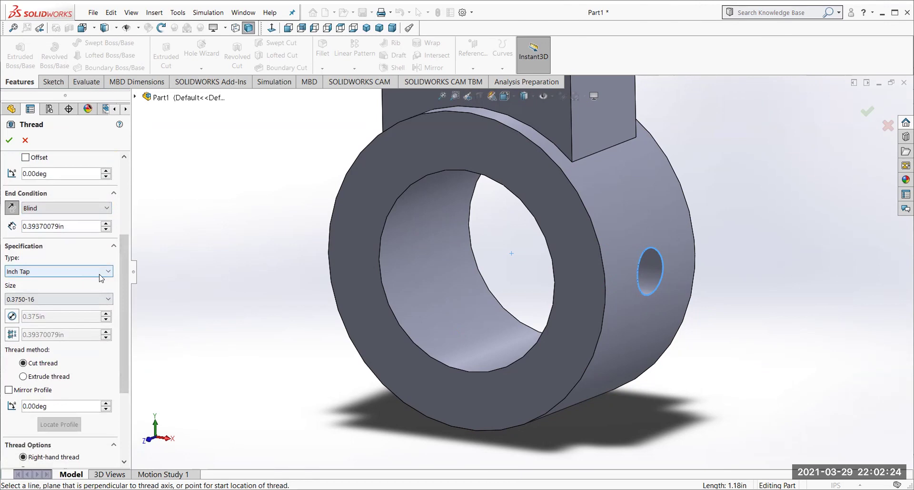
scroll(121, 305, "down", 1)
left_click_drag(121, 310, 122, 364)
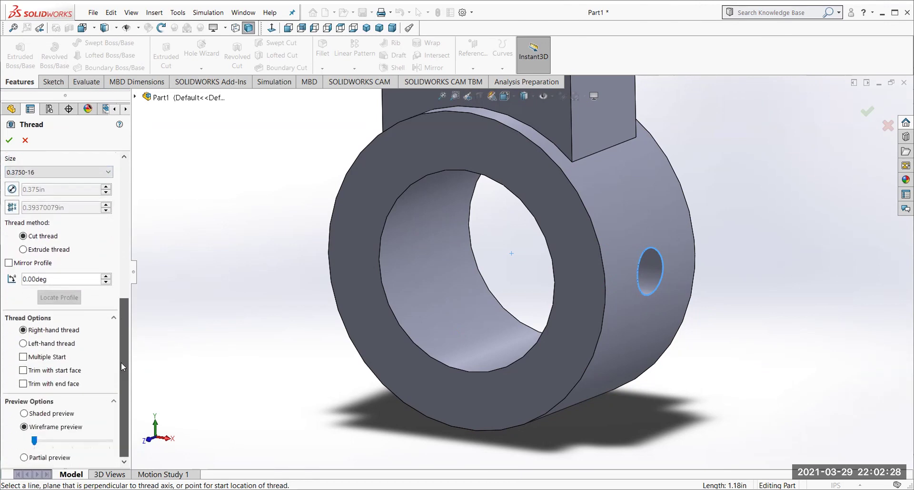
mouse_move(122, 363)
left_mouse_down()
mouse_move(120, 344)
mouse_move(118, 372)
left_mouse_up()
left_click(24, 414)
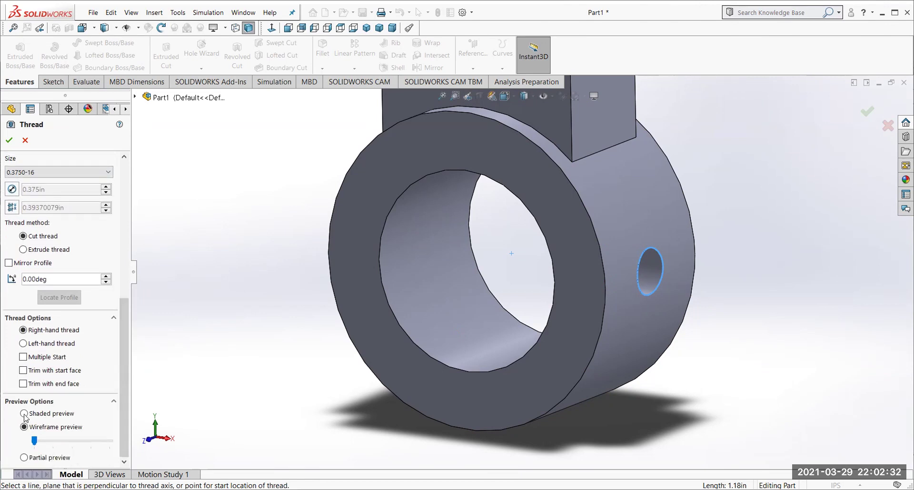
mouse_move(124, 415)
left_mouse_down()
mouse_move(124, 400)
mouse_move(123, 417)
left_mouse_up()
left_click(24, 456)
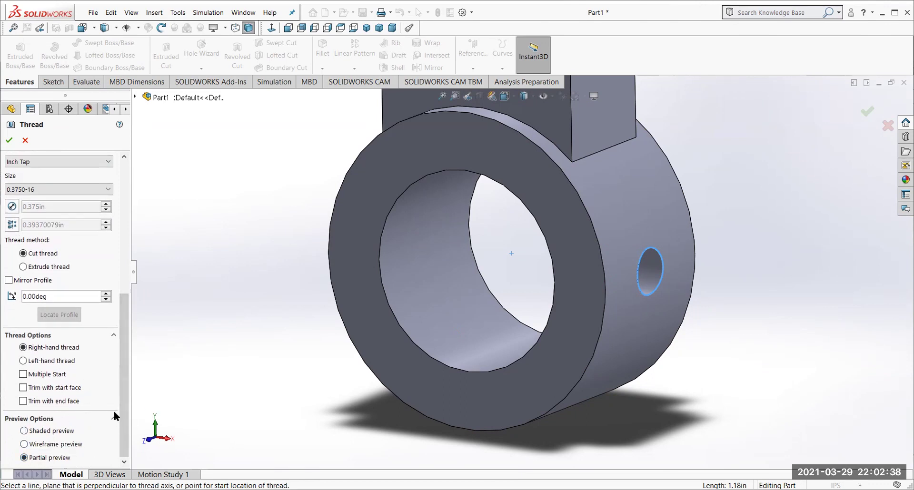
Try the Revolutions end condition for the thread, and switch it back to Blind.
scroll(114, 415, "up", 4)
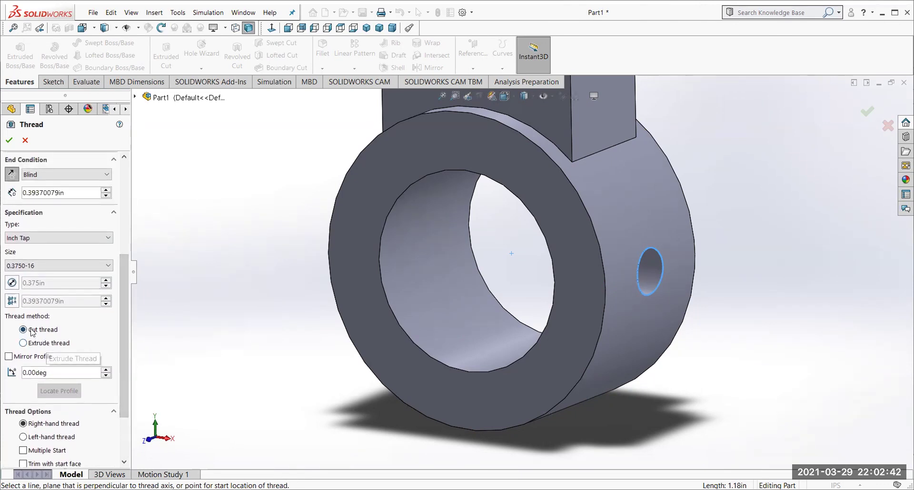
scroll(122, 324, "up", 2)
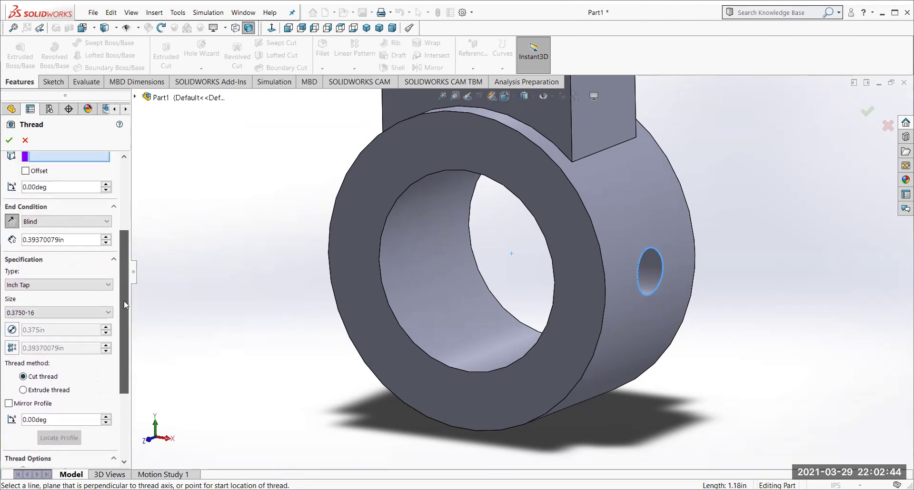
scroll(124, 301, "up", 2)
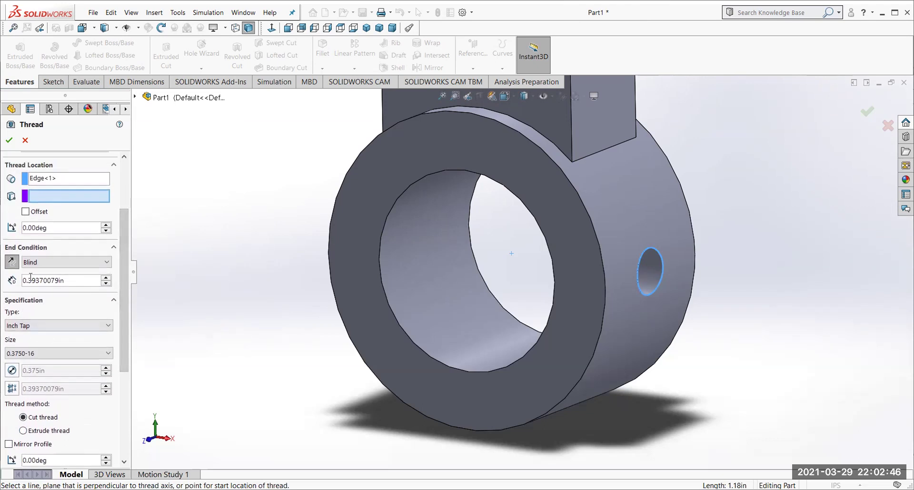
left_click(60, 263)
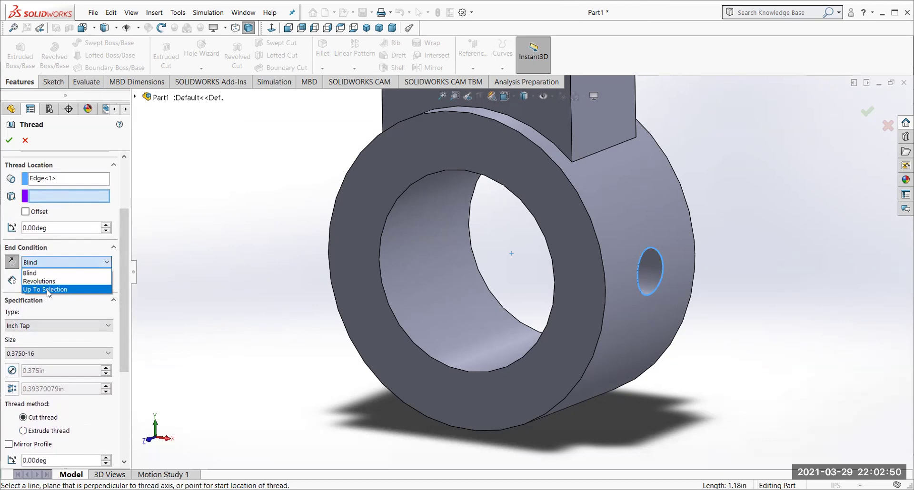
left_click(48, 282)
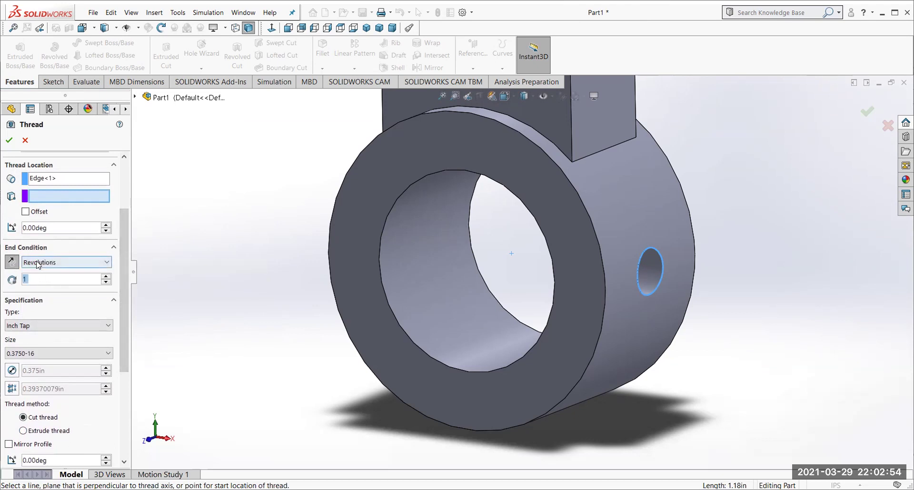
left_click(39, 263)
left_click(30, 275)
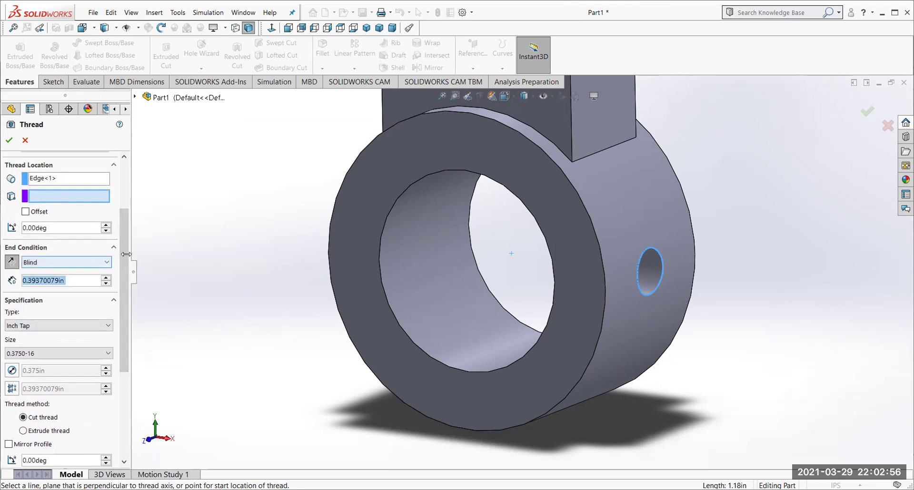
Try reversing the thread's direction and enabling its start offset, and cancel the thread.
left_click(12, 263)
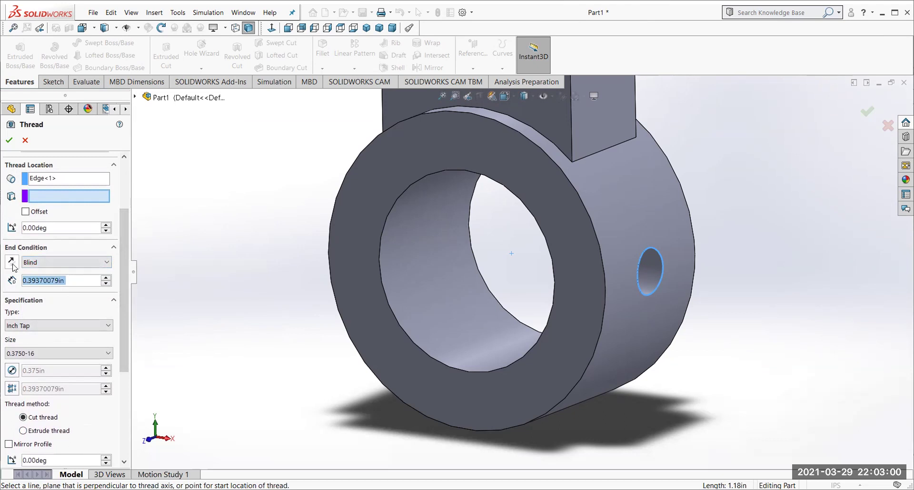
left_click(12, 263)
left_click(26, 211)
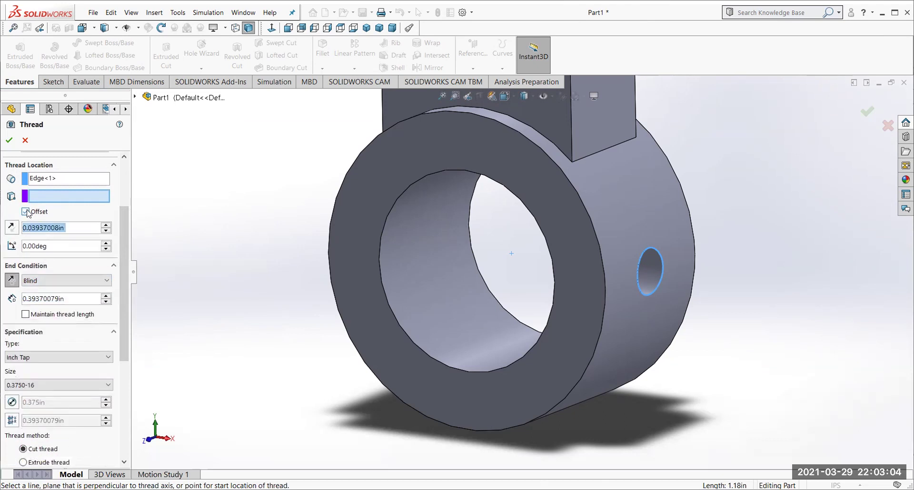
left_click(12, 283)
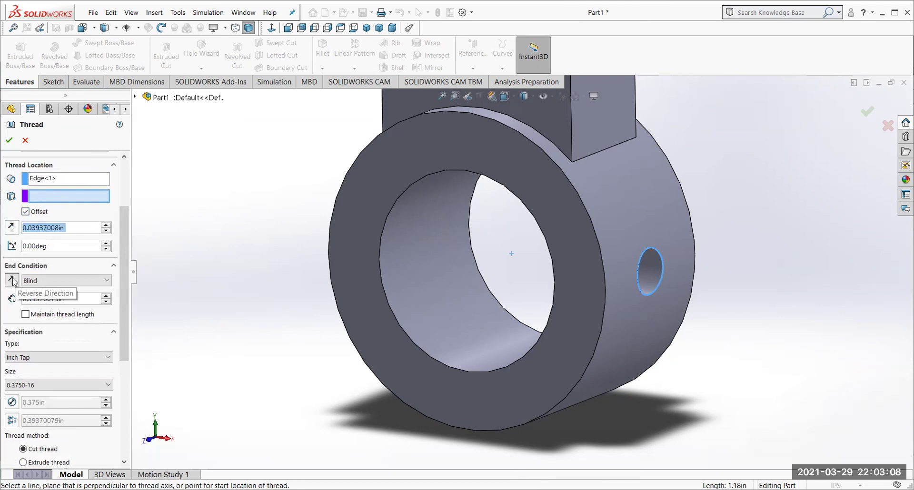
left_click(12, 281)
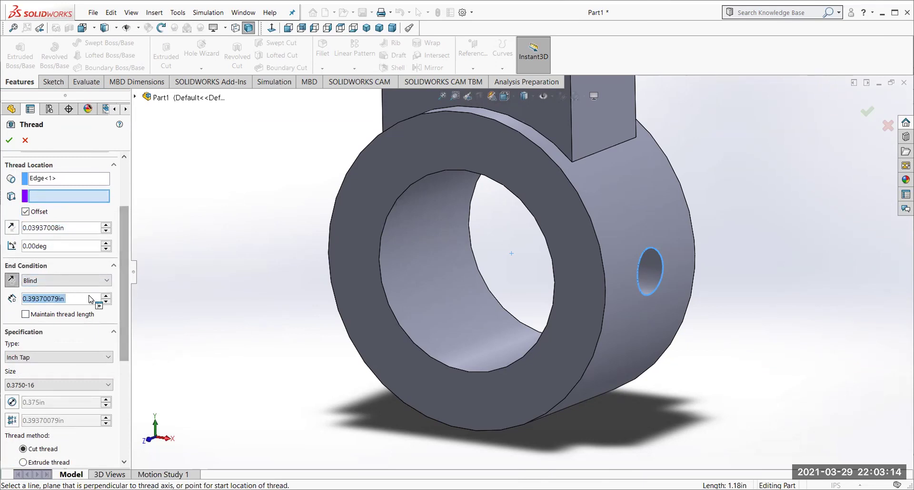
left_click(26, 140)
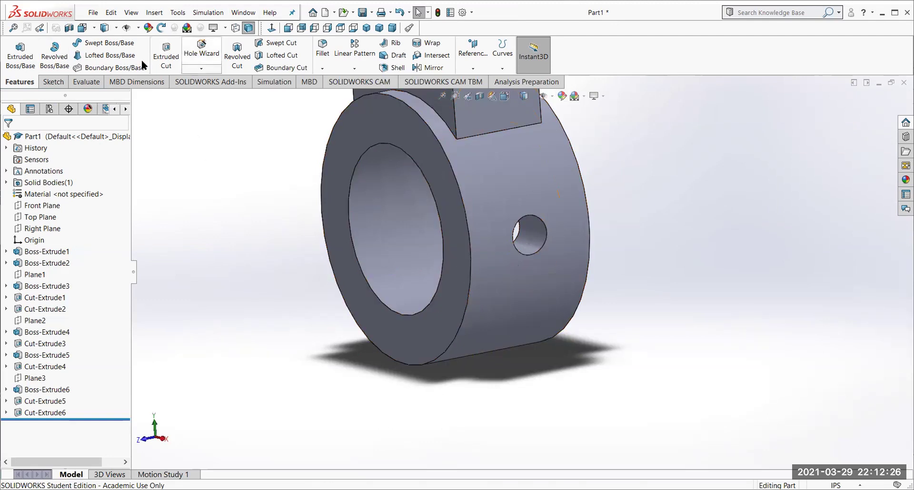
Start a new thread on the cross hole's outer edge with Plane3 as its start location.
left_click(200, 69)
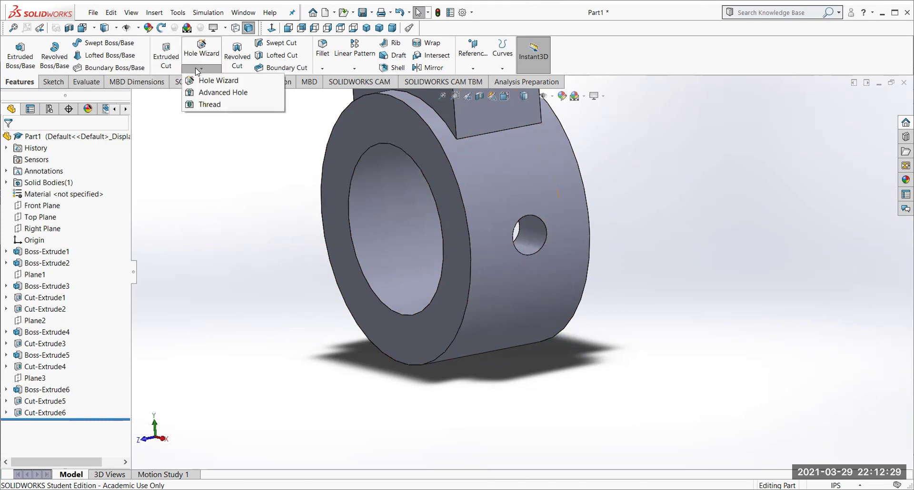
left_click(214, 104)
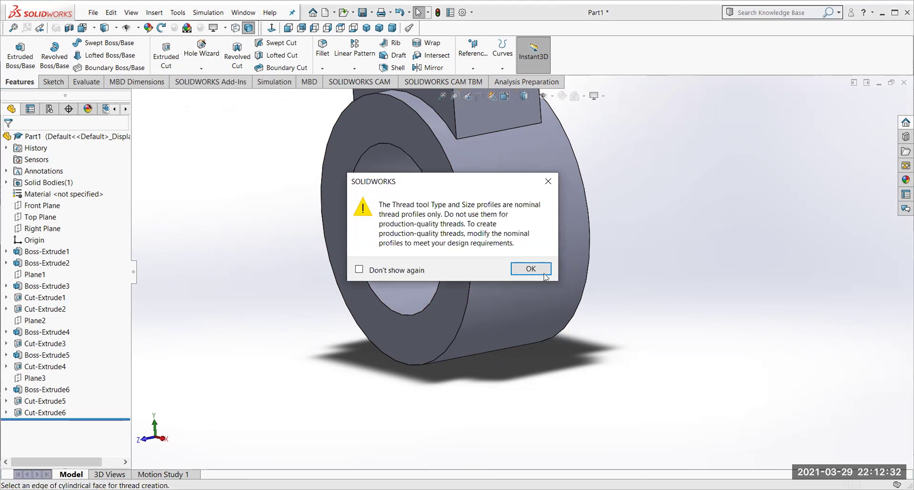
left_click(545, 277)
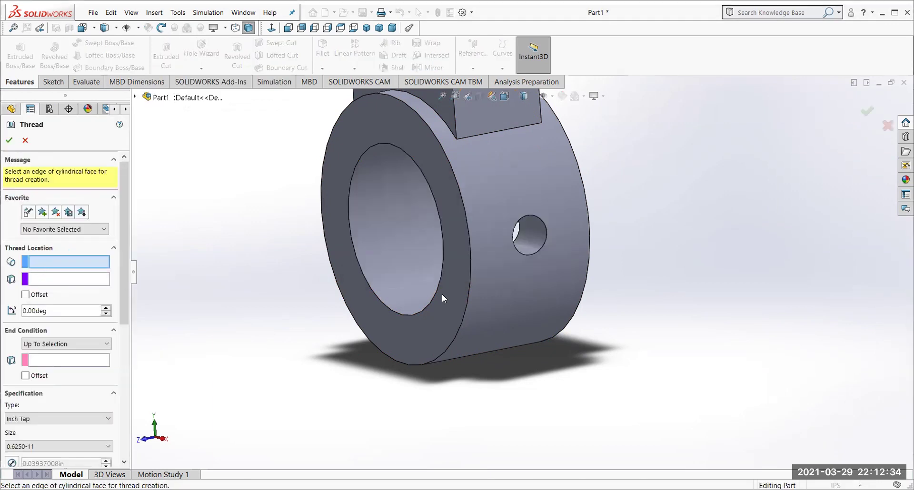
left_click(529, 253)
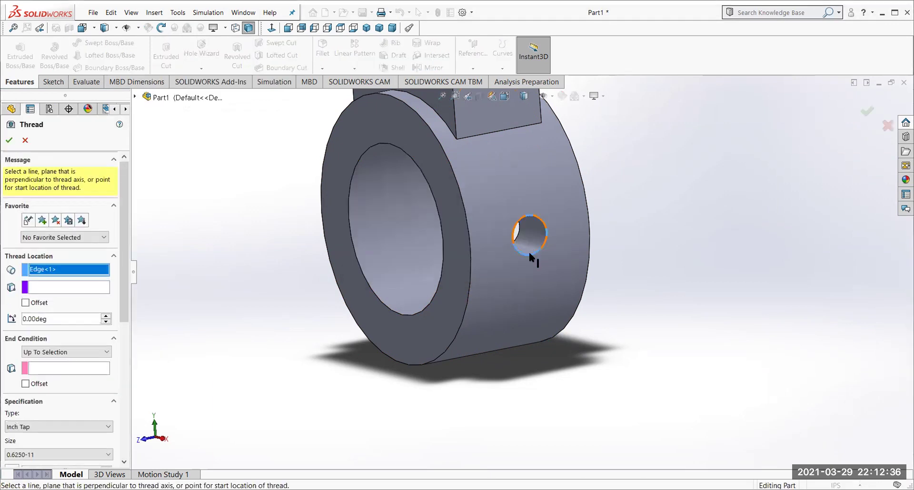
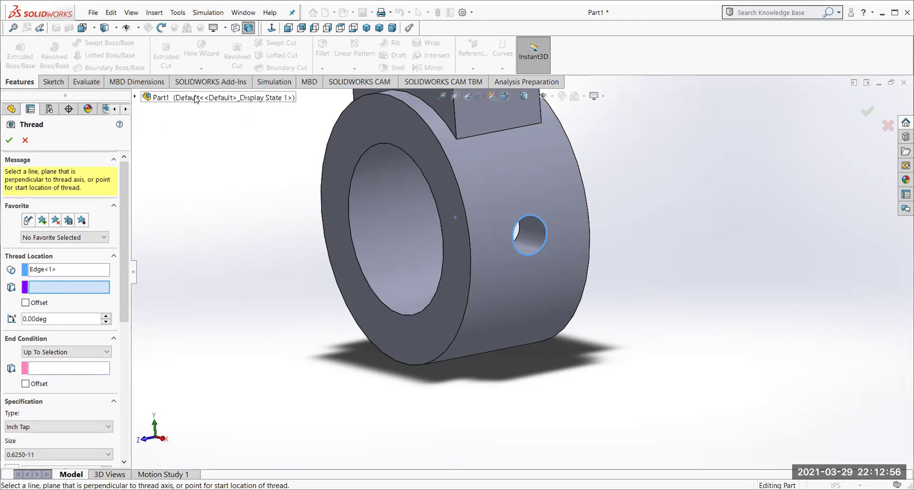
left_click(134, 97)
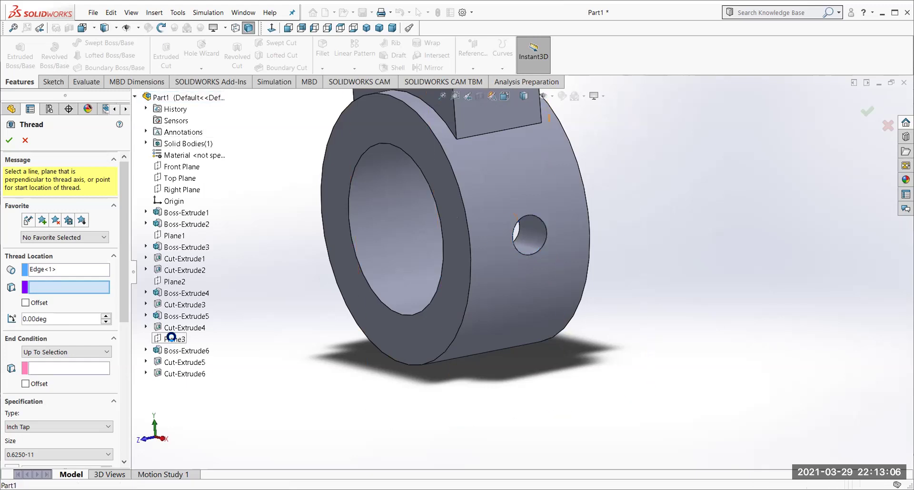
left_click(172, 339)
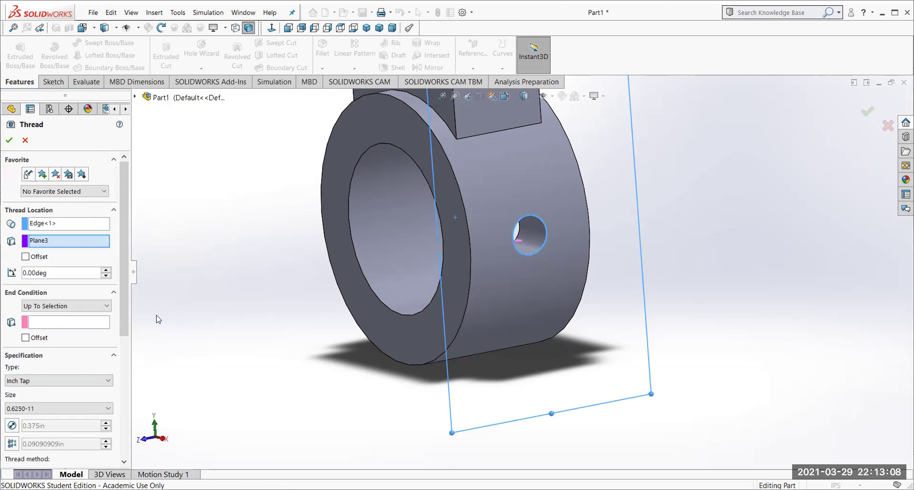
Set the thread's size to 0.3750-16 for the Inch Tap type.
left_click_drag(124, 270, 124, 323)
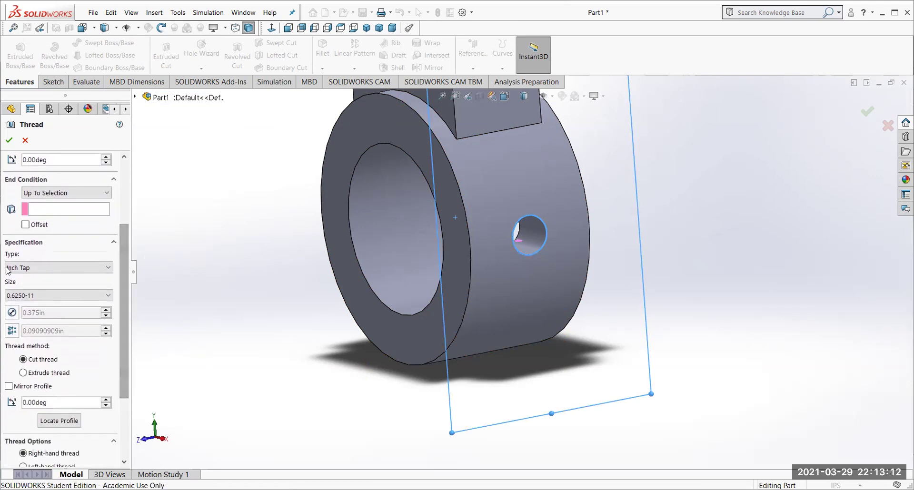
left_click(30, 297)
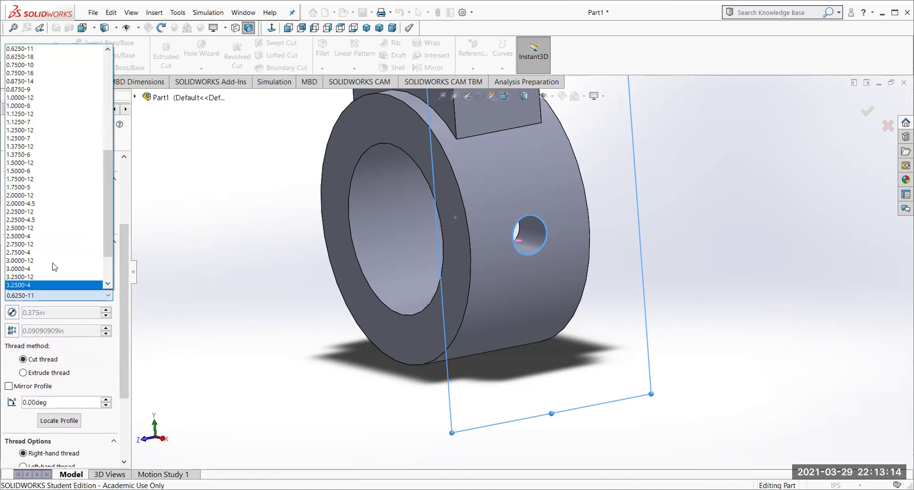
left_click_drag(106, 228, 111, 167)
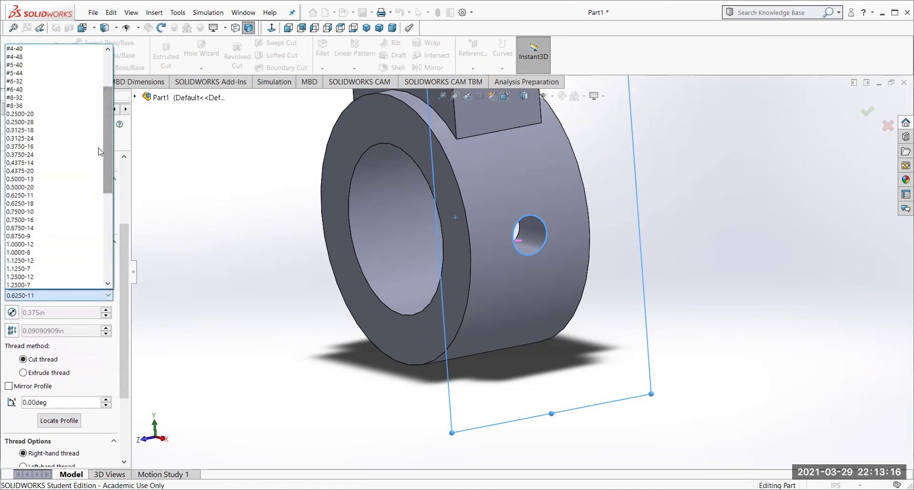
left_click(18, 148)
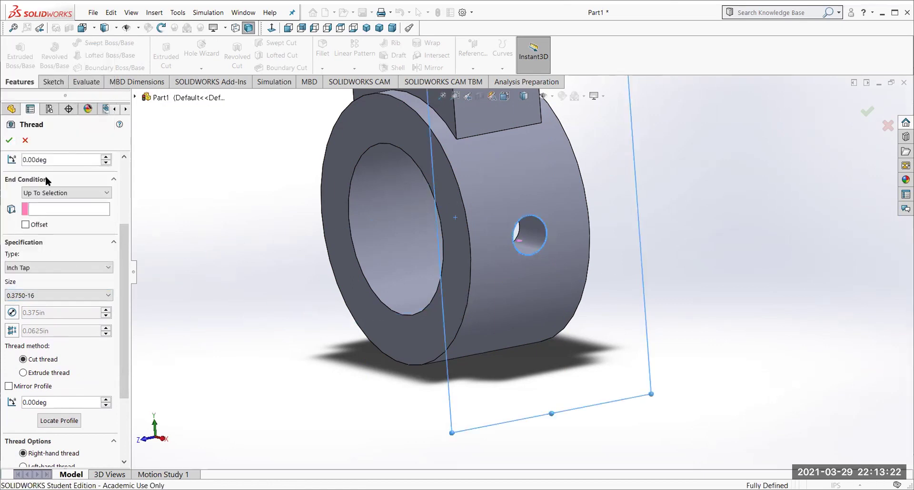
Set the cross hole thread's end condition to Blind and inspect its preview through the ring wall.
left_click_drag(124, 244, 130, 193)
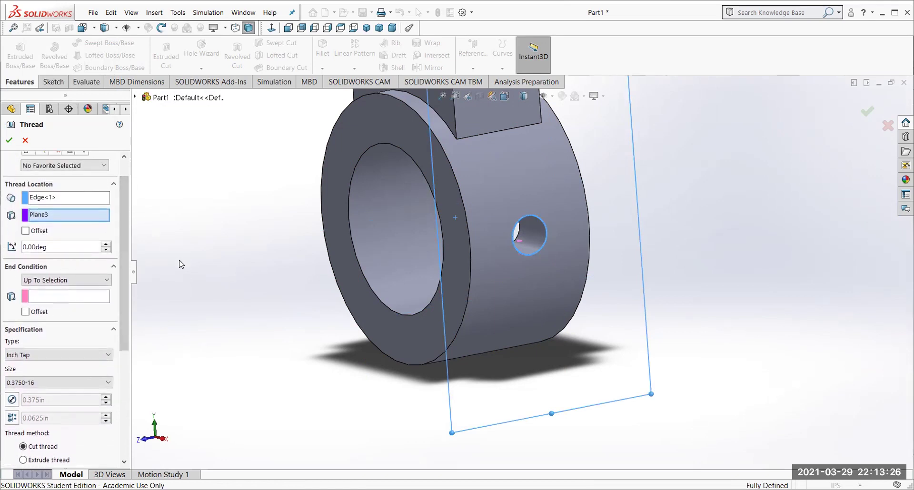
scroll(118, 254, "down", 1)
scroll(120, 253, "up", 1)
middle_click_drag(215, 252, 248, 256)
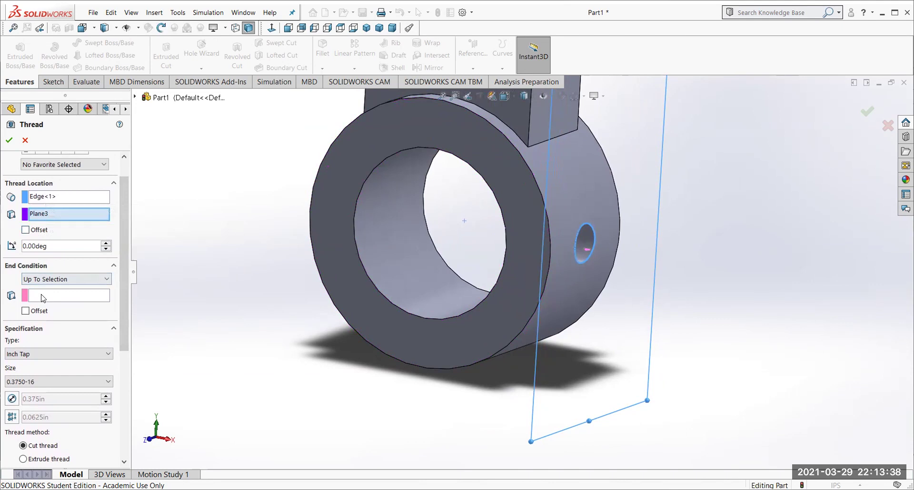
left_click(52, 279)
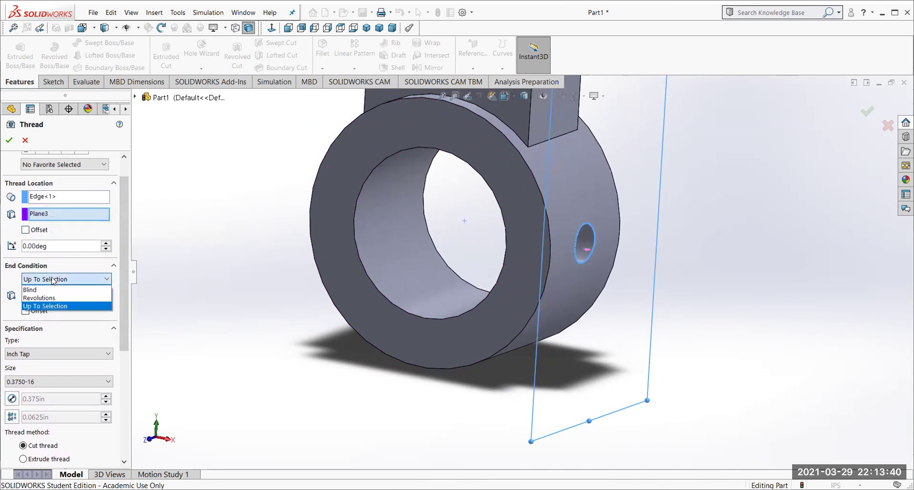
left_click(29, 290)
mouse_move(260, 291)
middle_mouse_down()
mouse_move(314, 291)
mouse_move(274, 291)
middle_mouse_up()
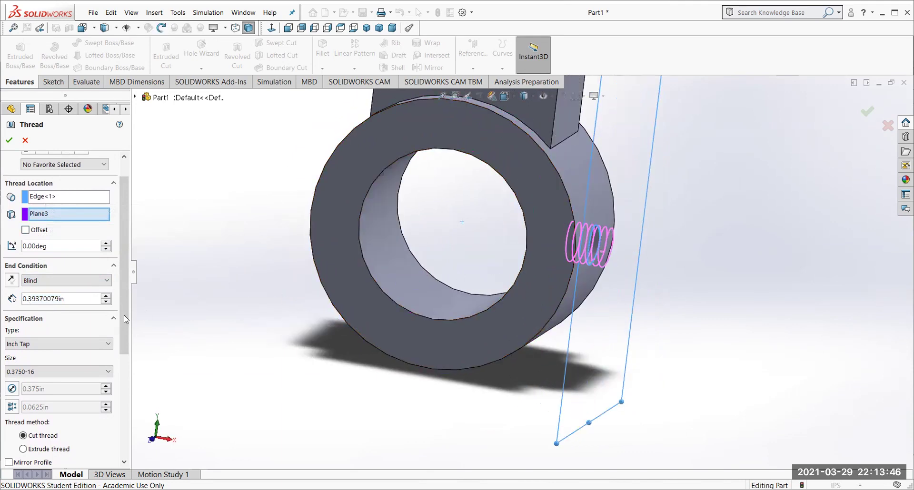
middle_click_drag(261, 326, 279, 322)
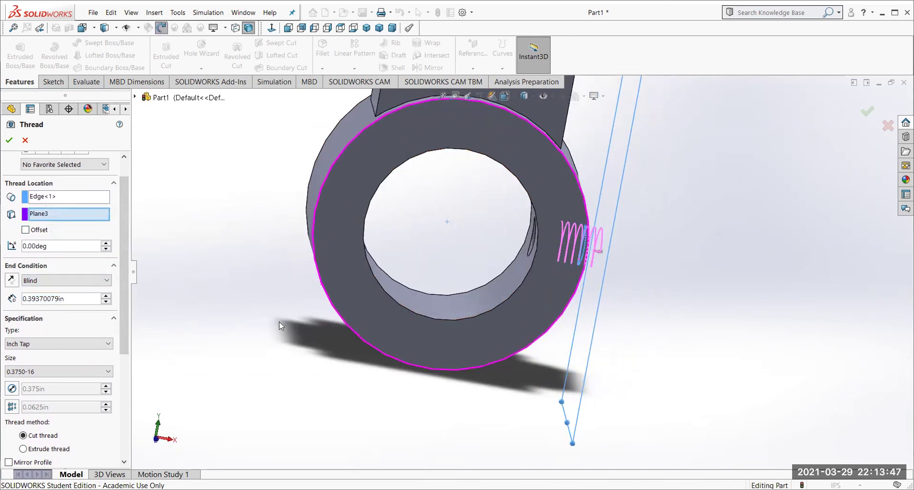
Increase the thread's depth to 0.99370079 in and create the cut thread in the cross hole.
left_click(105, 297)
left_click(105, 297)
middle_click_drag(225, 329, 220, 299)
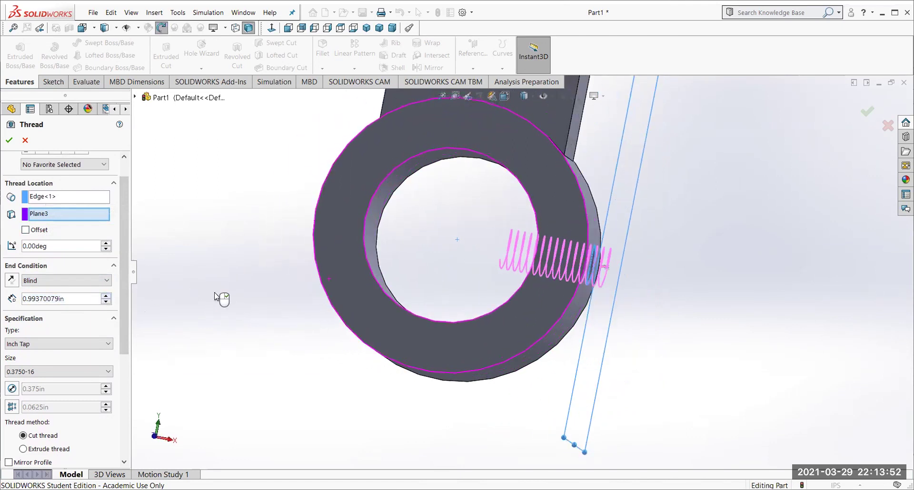
left_click(9, 140)
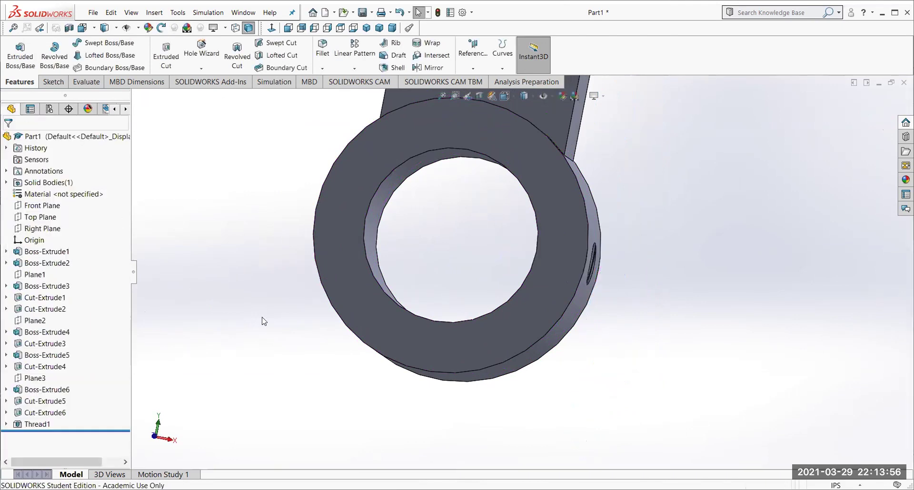
Start a new thread on the outer edge of the side boss's bore.
middle_click_drag(394, 382, 334, 411)
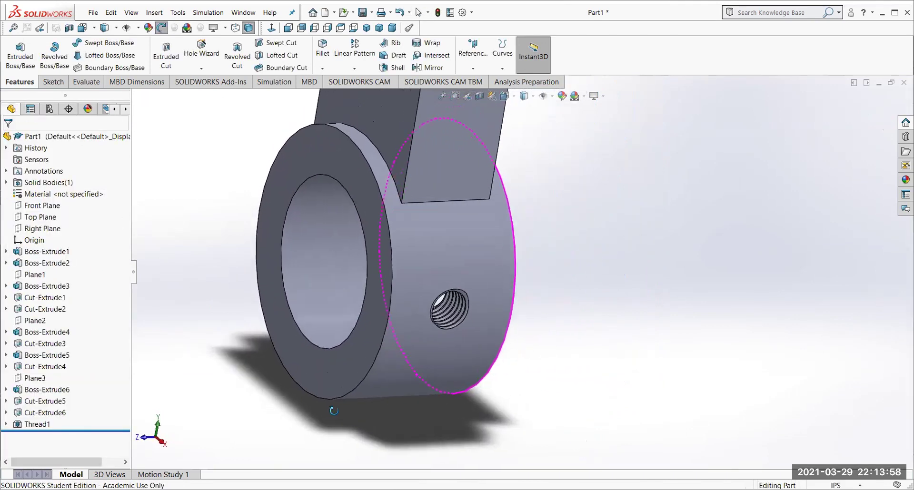
scroll(528, 281, "up", 3)
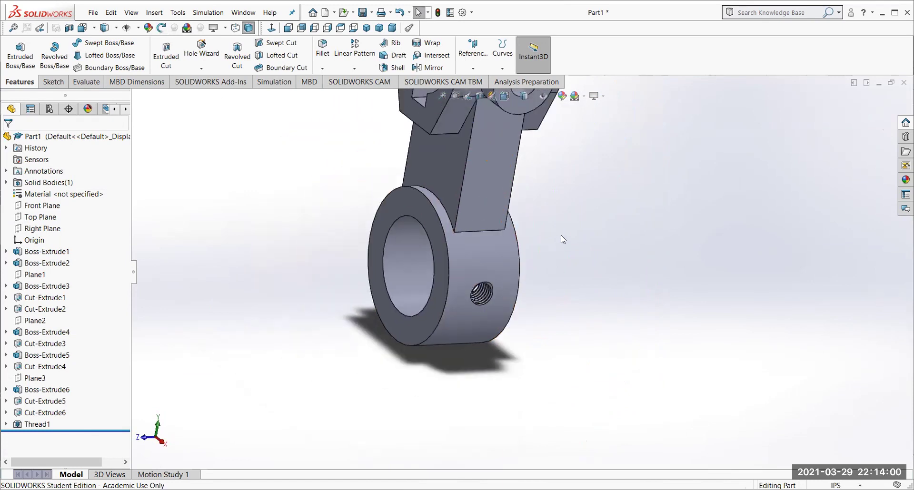
scroll(561, 235, "up", 3)
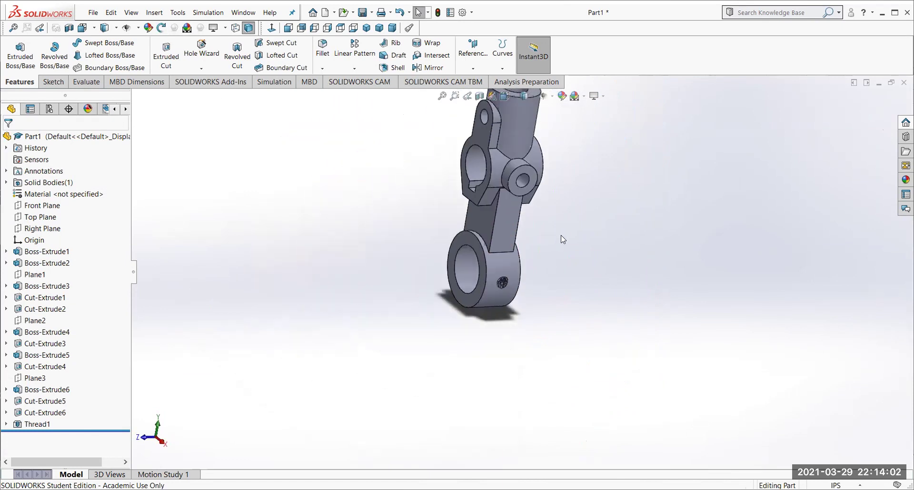
scroll(565, 176, "down", 5)
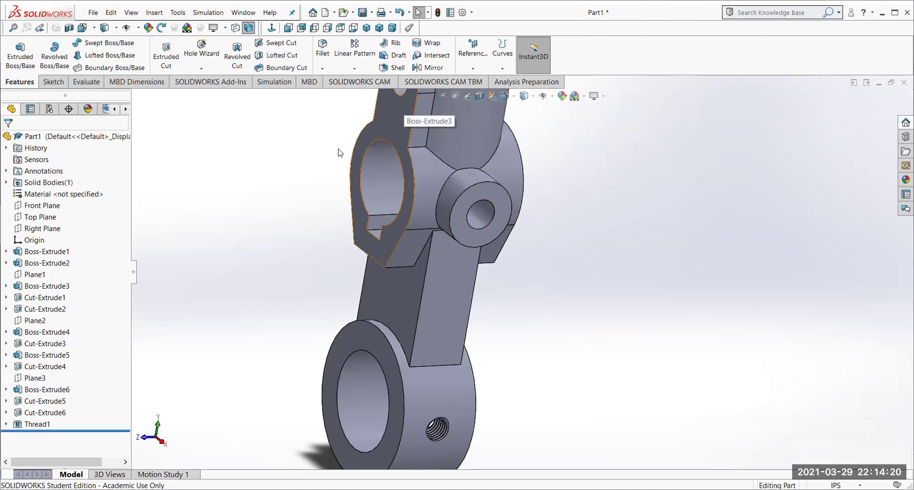
left_click(490, 219)
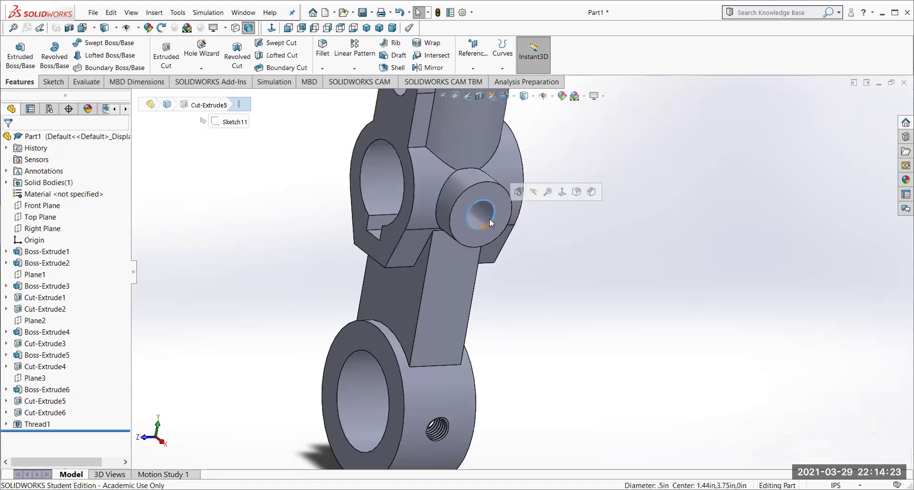
left_click(200, 68)
left_click(204, 104)
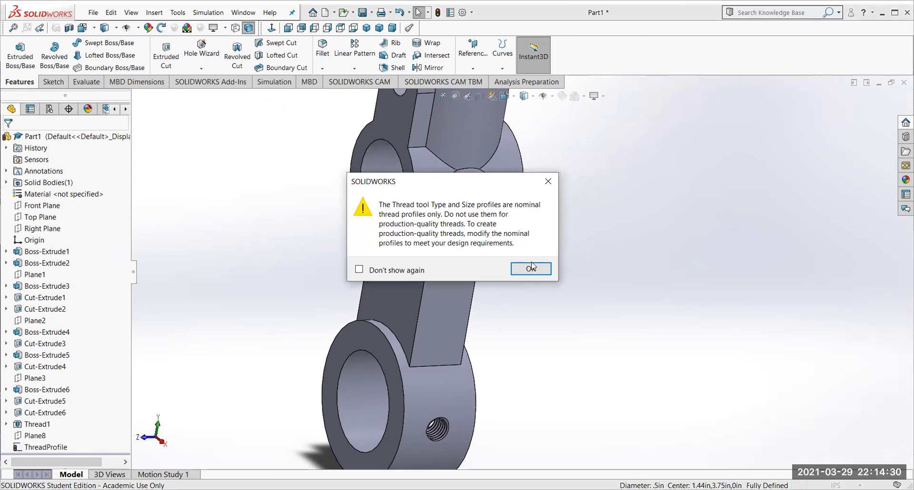
key("Return")
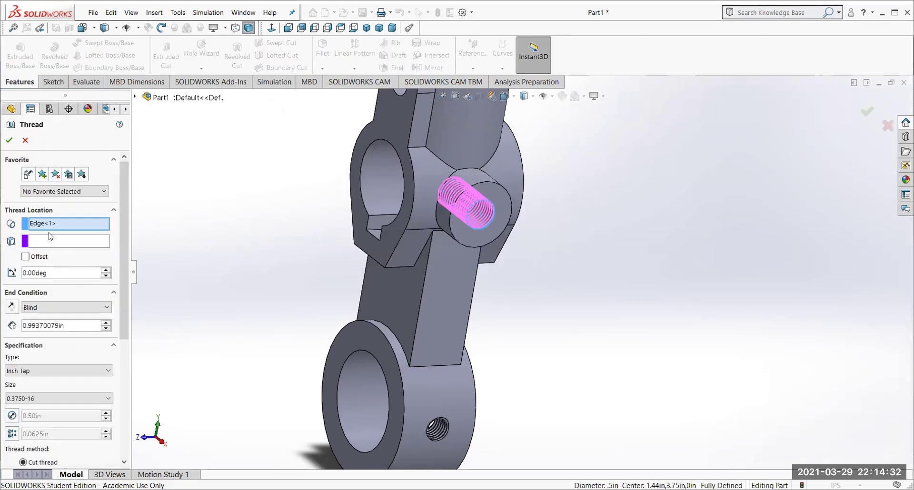
Set the side boss thread's size to 0.5000-13 for the Inch Tap type.
left_click_drag(124, 262, 124, 297)
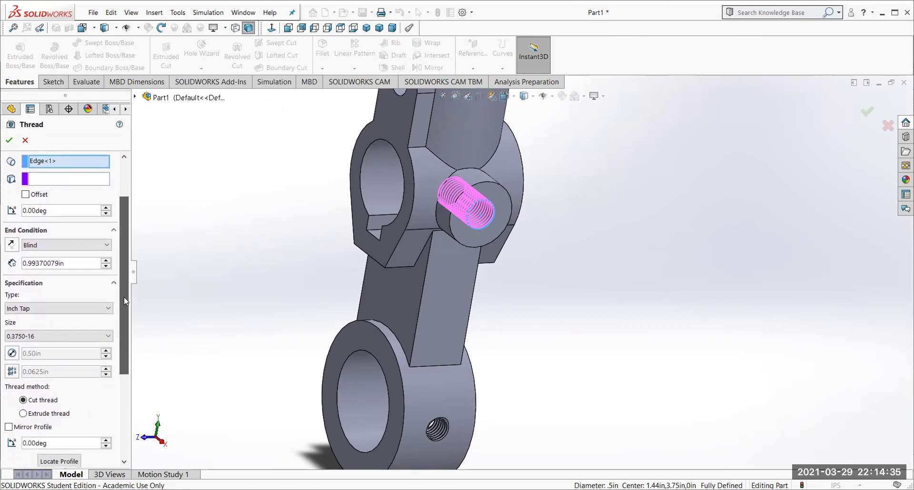
left_click(29, 336)
left_click_drag(108, 230, 108, 207)
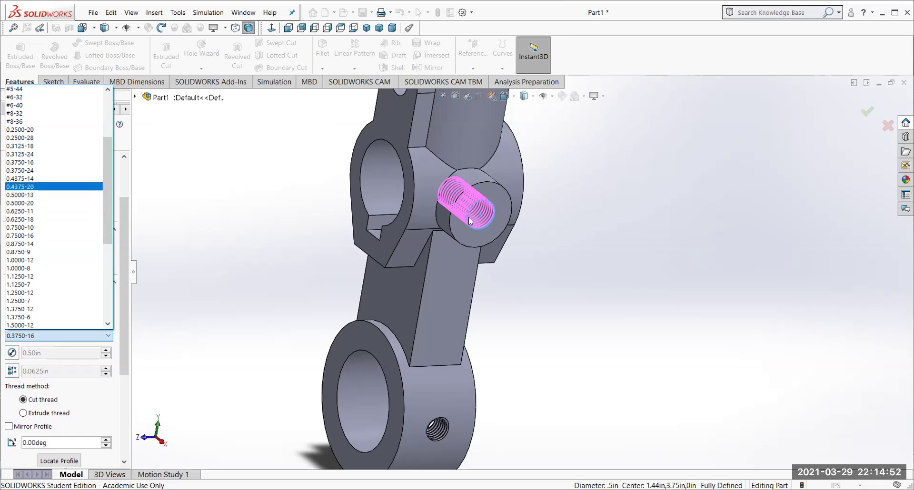
left_click(31, 195)
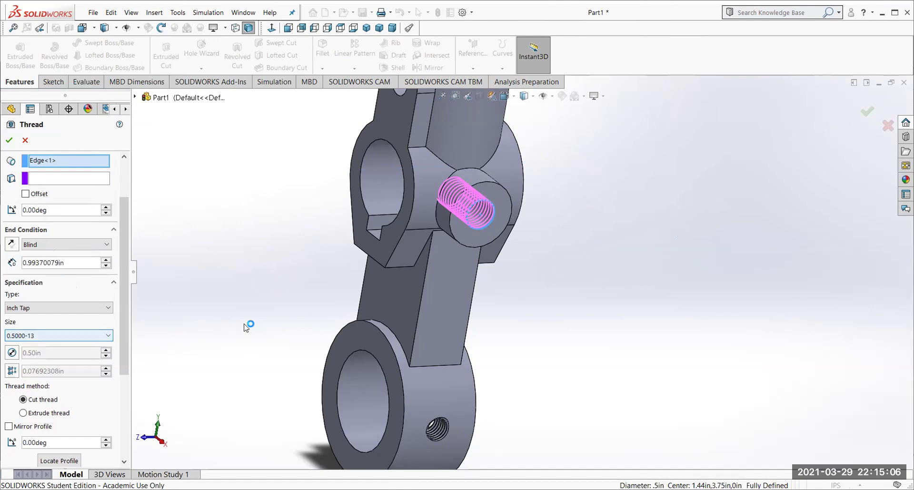
Increase the thread's blind depth to 1.09370079 in and create the cut thread in the side boss's bore.
middle_click_drag(234, 306, 285, 311)
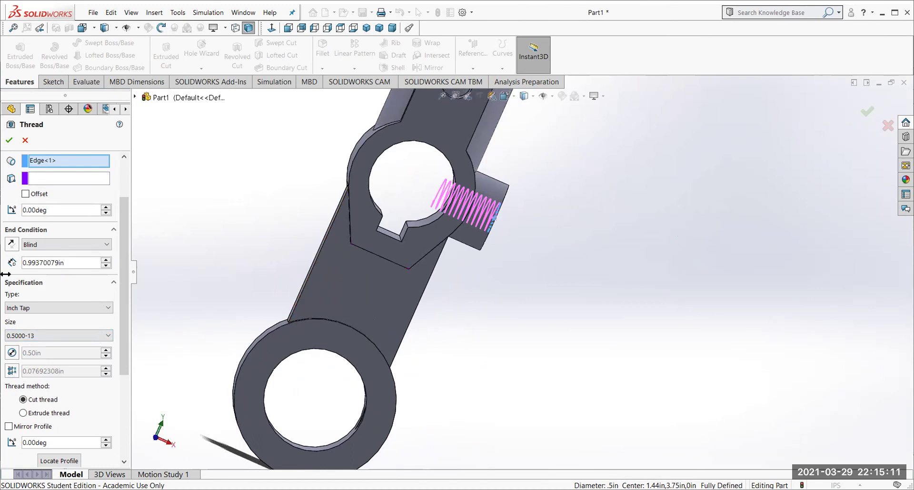
left_click(106, 260)
left_click(106, 261)
left_click(105, 261)
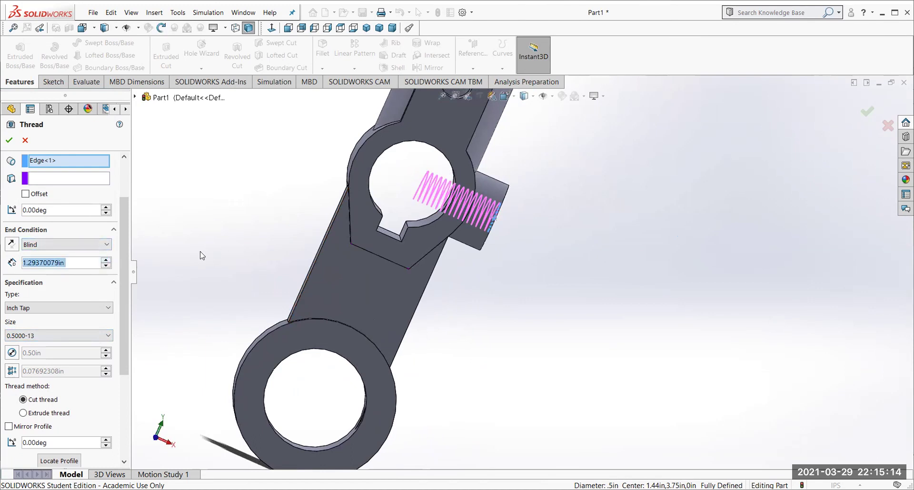
left_click(106, 265)
left_click(106, 265)
left_click(10, 141)
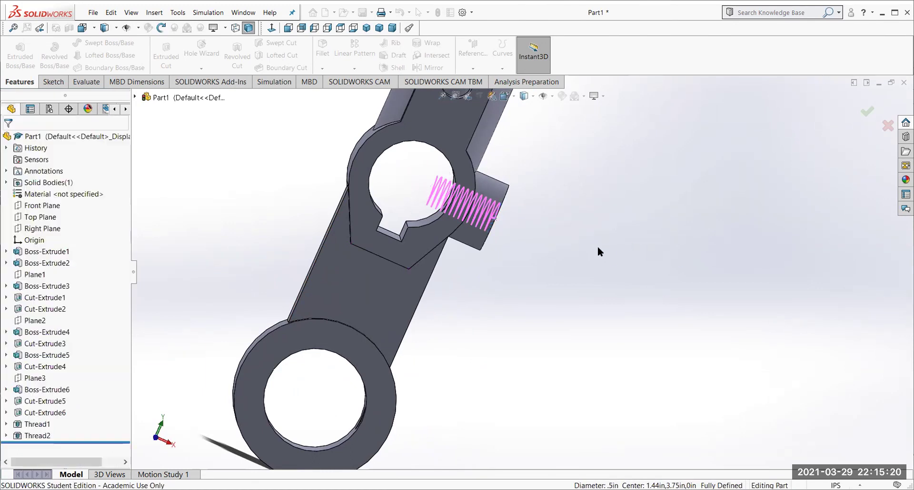
Cut a 0.5000-13 Inch Tap thread with a blind depth of 1.09370079 in from the front edge of the upper lug's hole.
middle_click_drag(537, 247, 517, 241)
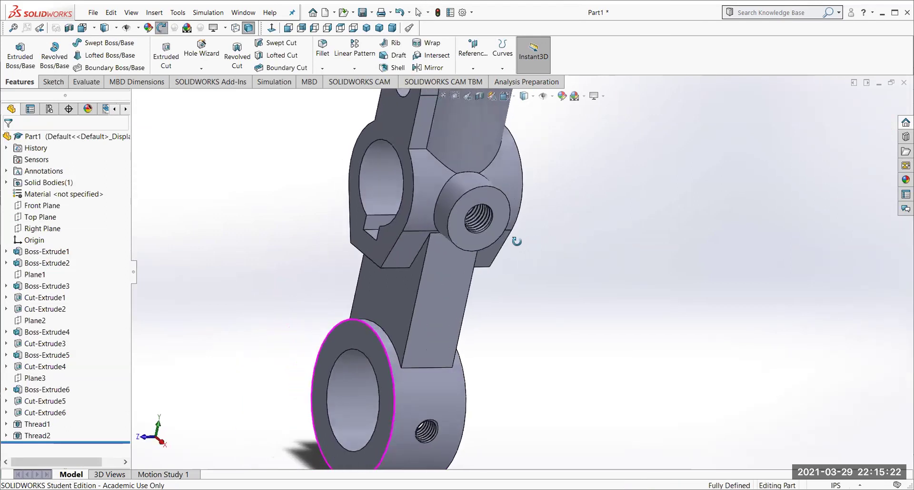
scroll(524, 241, "up", 5)
scroll(388, 193, "down", 6)
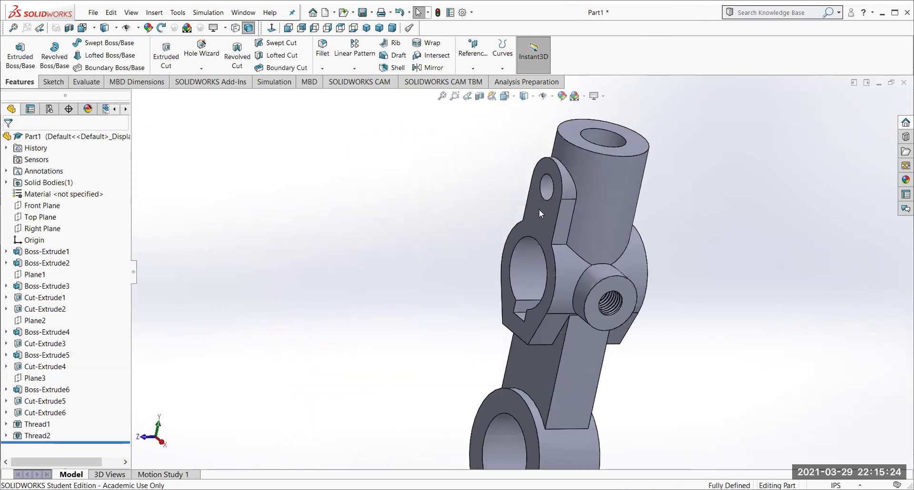
scroll(539, 209, "down", 3)
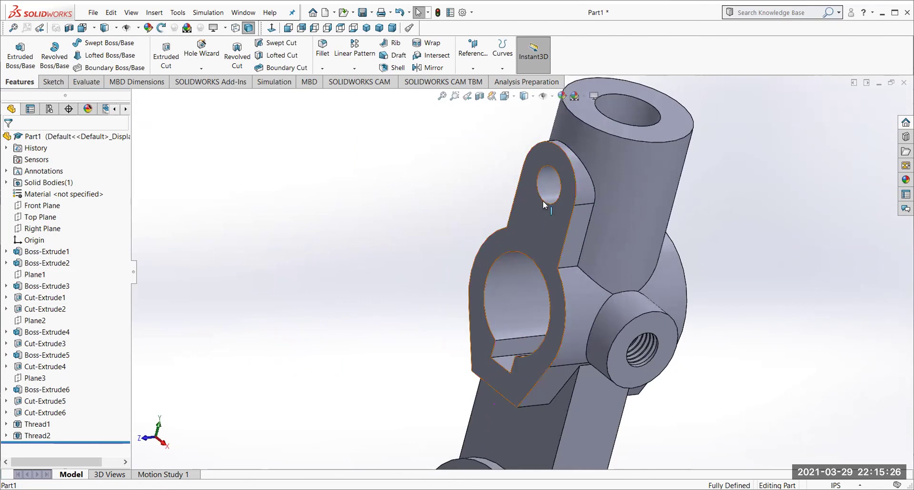
left_click(543, 200)
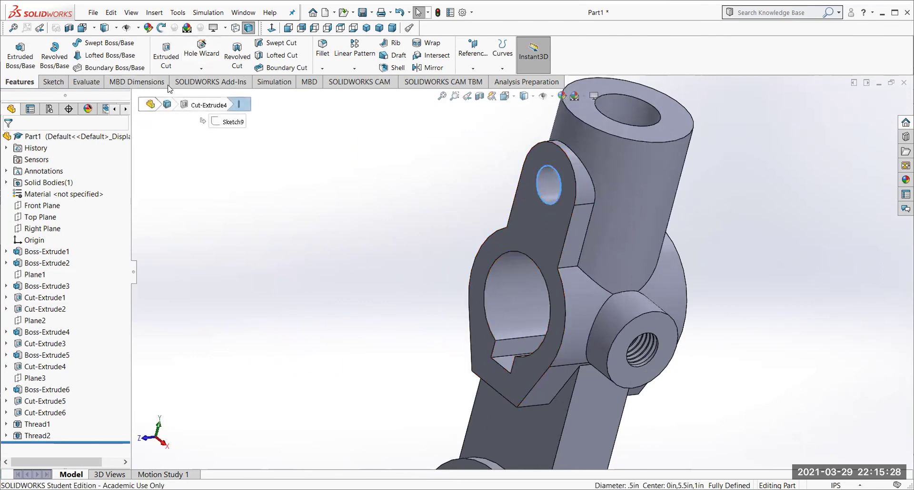
left_click(202, 69)
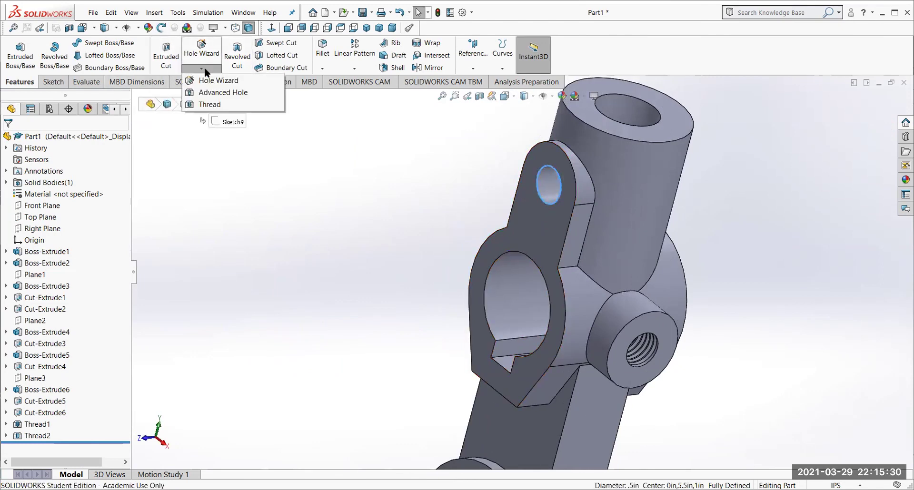
left_click(206, 105)
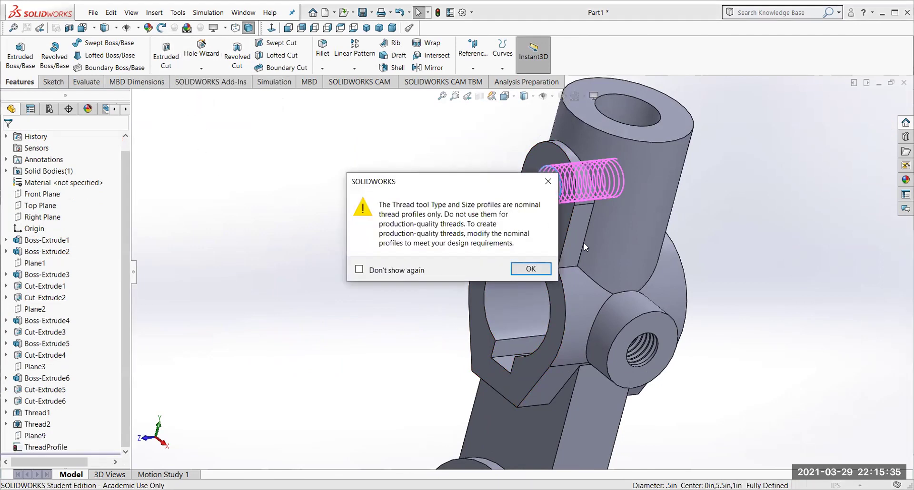
left_click(529, 269)
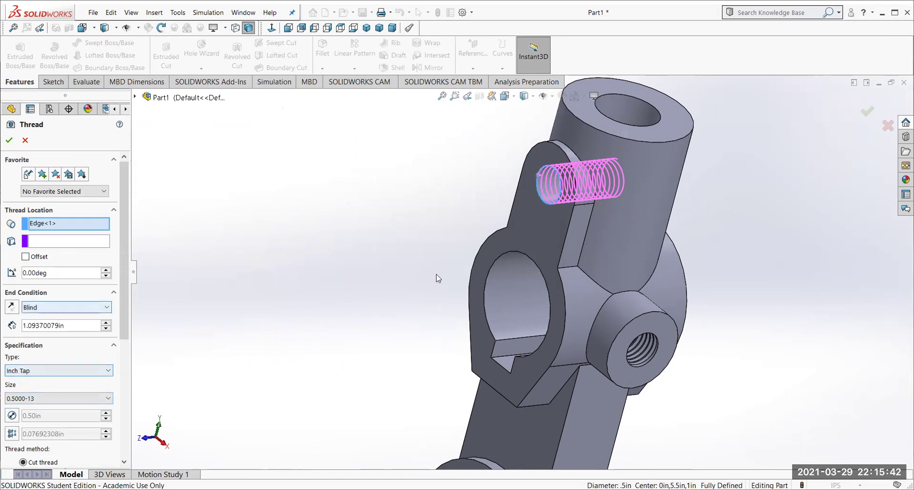
middle_click_drag(394, 269, 374, 423)
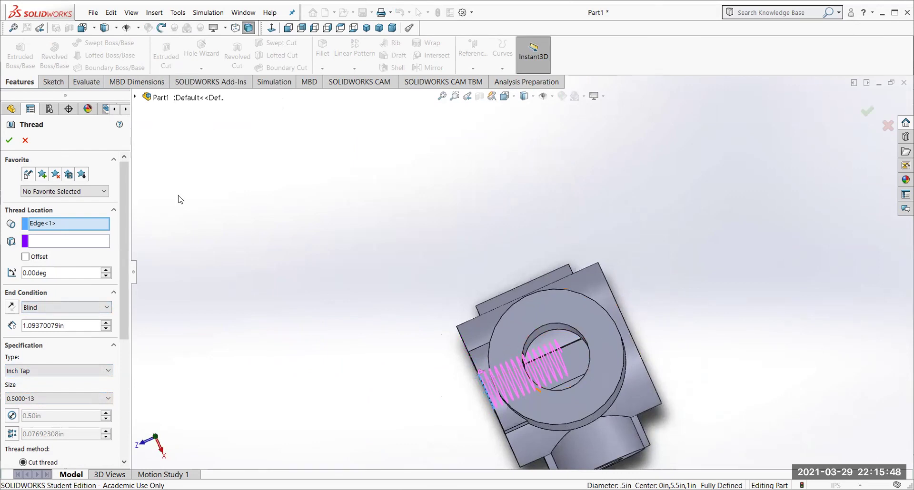
left_click(9, 140)
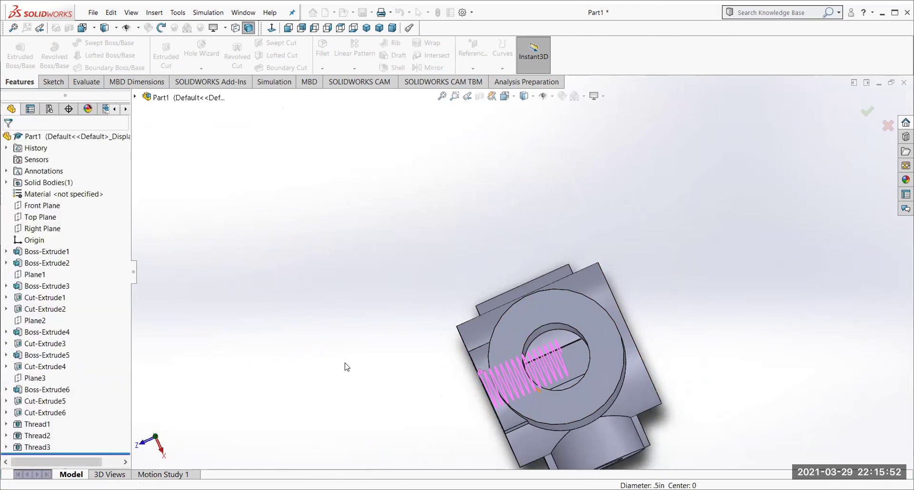
Start a symmetric fillet with a circular profile and set its radius to 0.125 in.
middle_click_drag(347, 368, 470, 385)
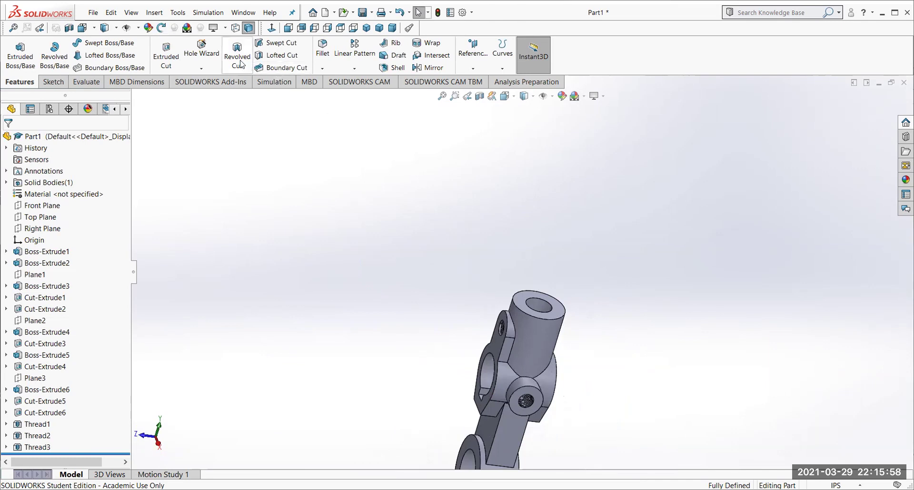
key("ctrl+7")
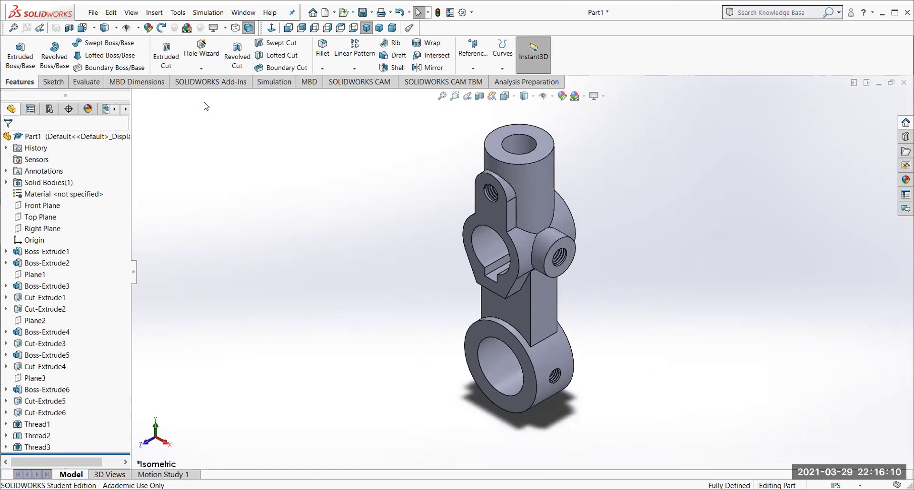
left_click(319, 62)
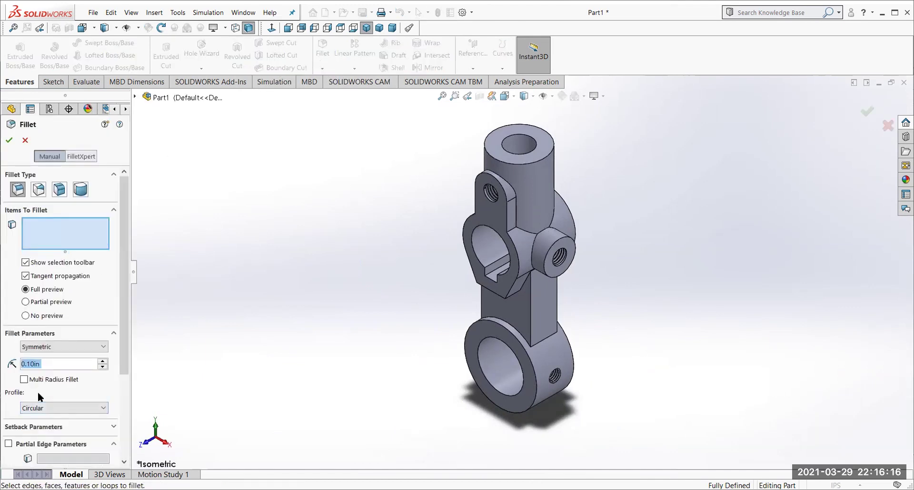
type(".")
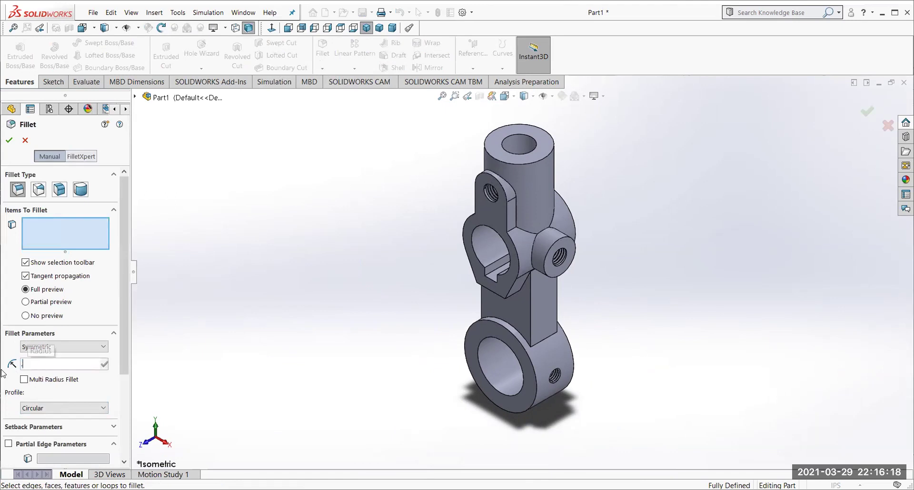
type("125")
key("Return")
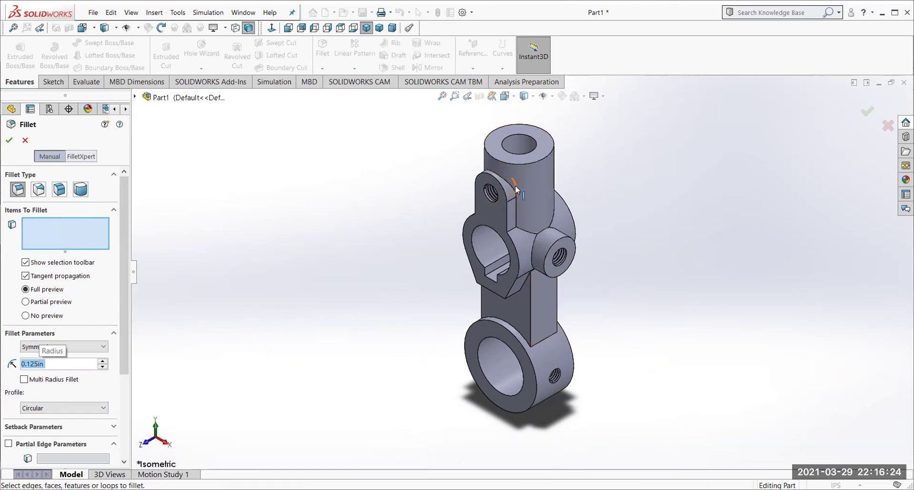
Add the edges where the upper lug meets the vertical cylinder and the central hub to the fillet.
left_click(517, 227)
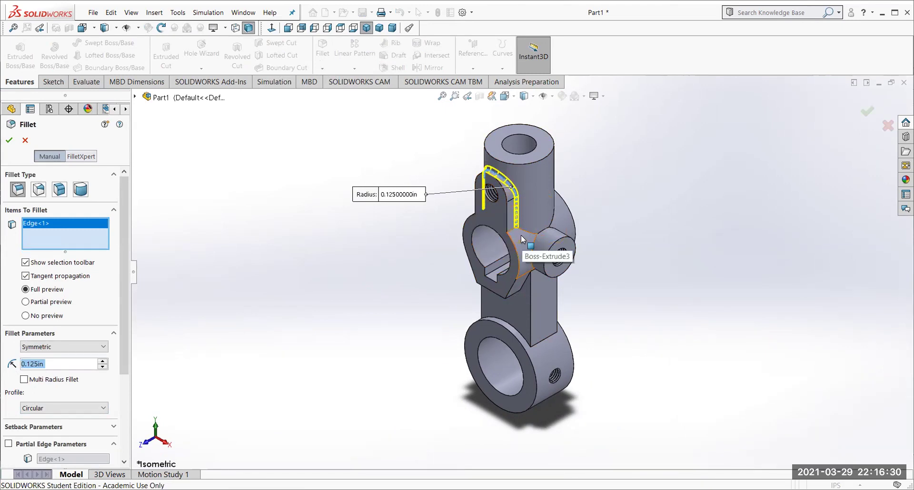
scroll(519, 247, "up", 3)
scroll(515, 266, "down", 2)
scroll(514, 266, "down", 3)
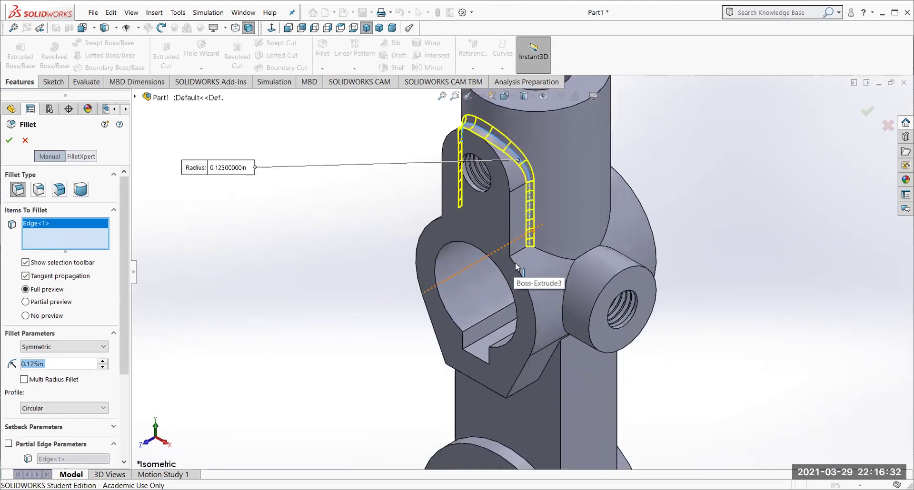
left_click(516, 263)
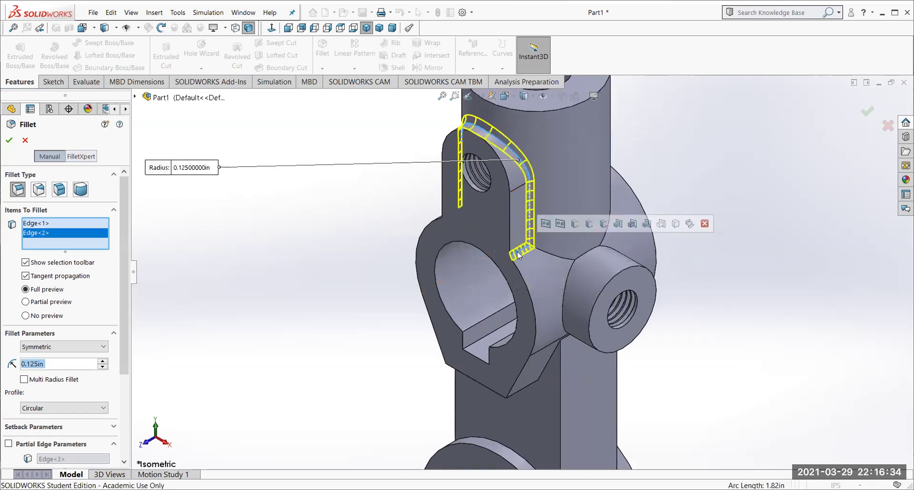
Add the edges where the vertical cylinder and the side boss meet the central hub, on both sides, to the fillet.
left_click(564, 261)
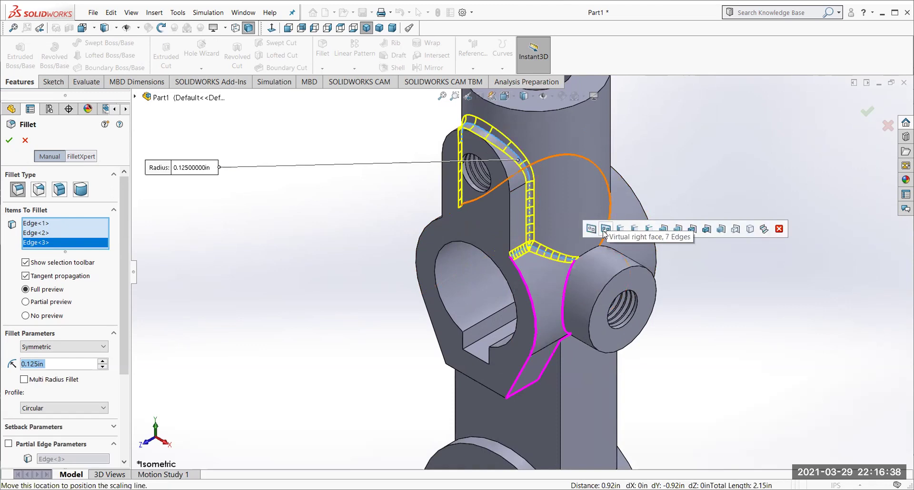
left_click(610, 206)
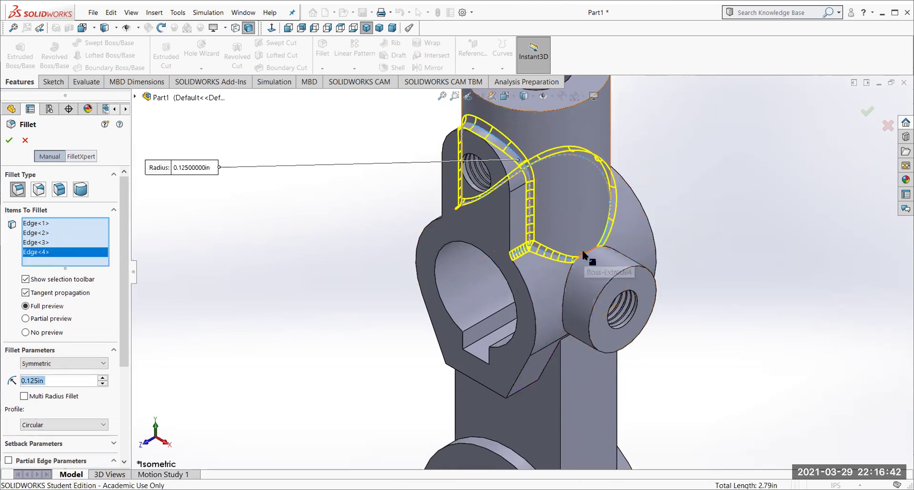
left_click(567, 273)
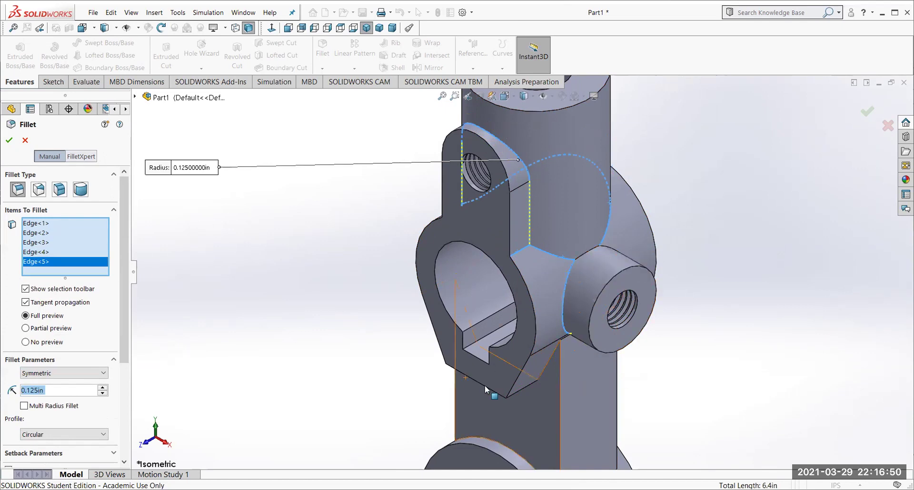
middle_click_drag(733, 382, 674, 343)
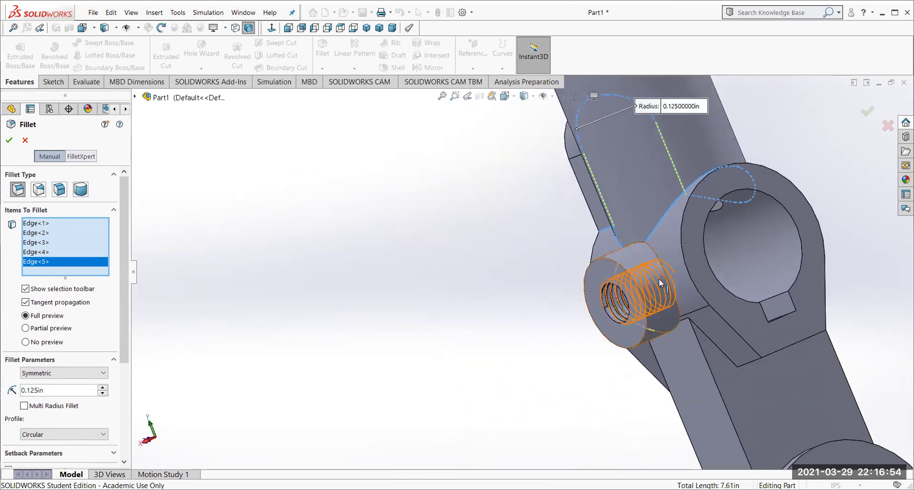
left_click(671, 296)
Add the four edges where the connecting arm meets the central hub's lower flanks to the fillet.
middle_click_drag(744, 293, 818, 344)
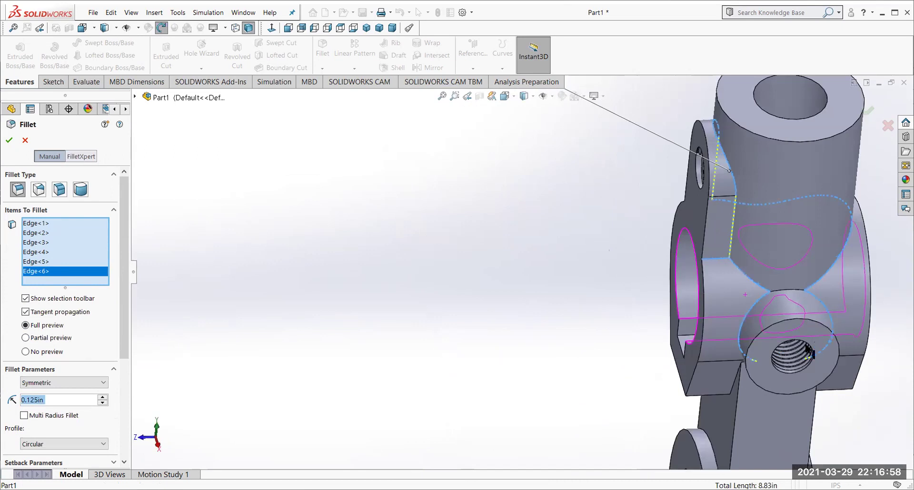
scroll(762, 236, "up", 3)
scroll(605, 282, "down", 2)
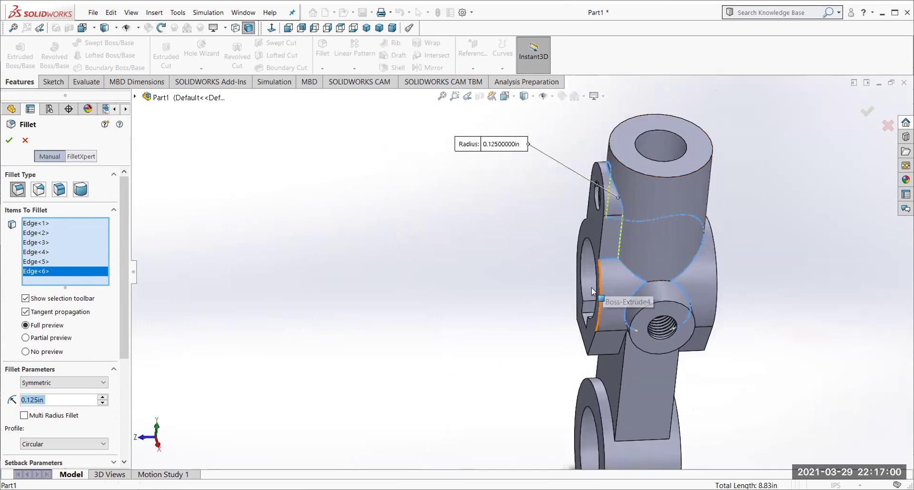
middle_click_drag(603, 306, 580, 377)
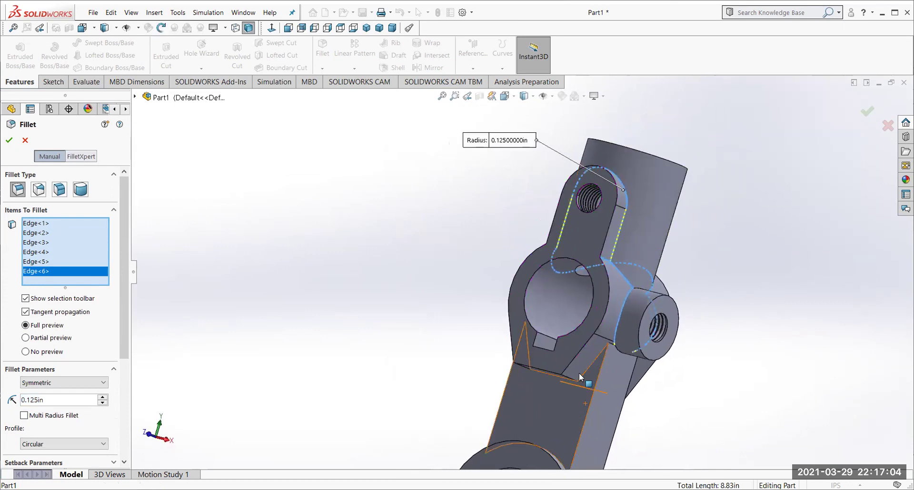
left_click(595, 362)
middle_click_drag(684, 391, 637, 382)
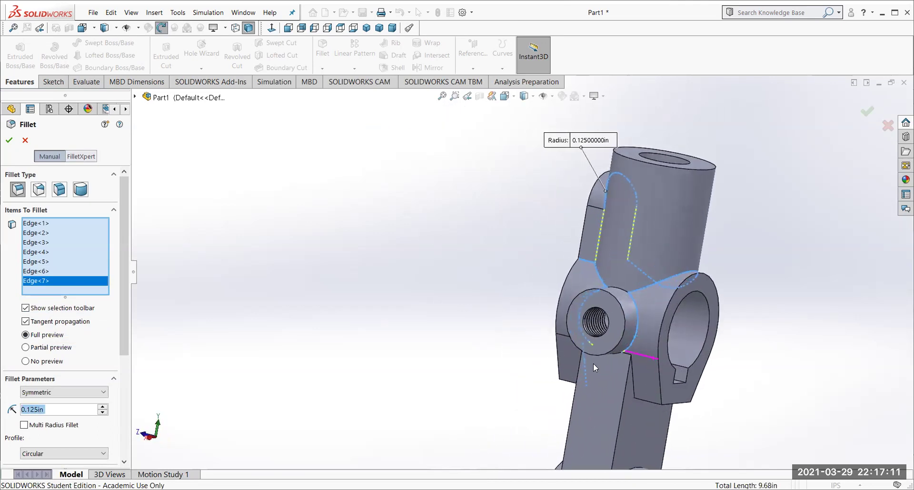
left_click(632, 387)
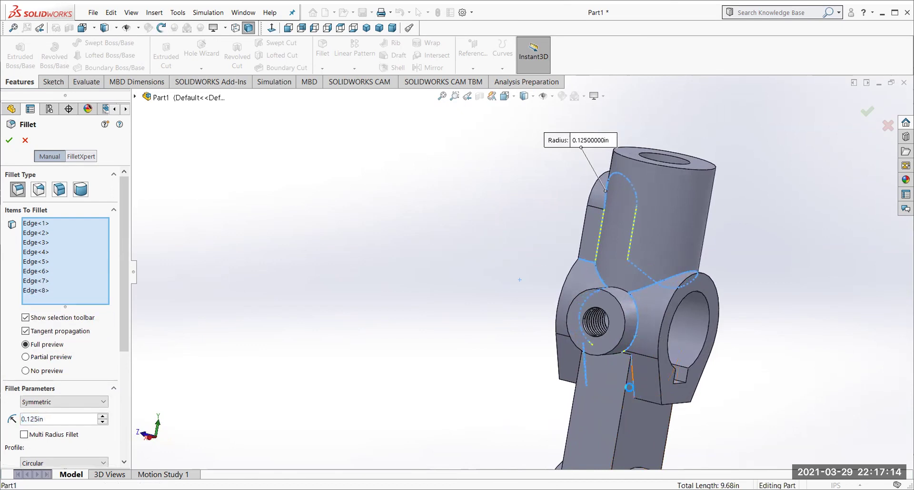
middle_click_drag(737, 398, 676, 387)
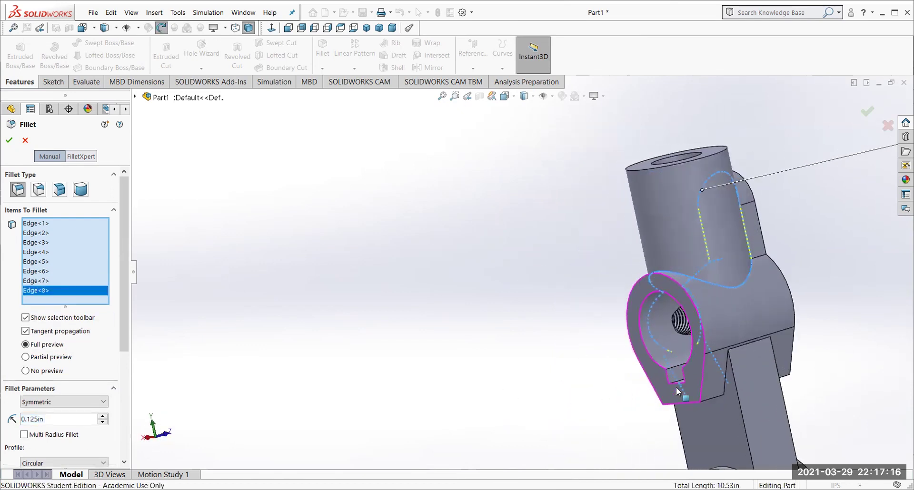
left_click(724, 383)
mouse_move(764, 387)
middle_mouse_down()
mouse_move(743, 376)
mouse_move(754, 395)
middle_mouse_up()
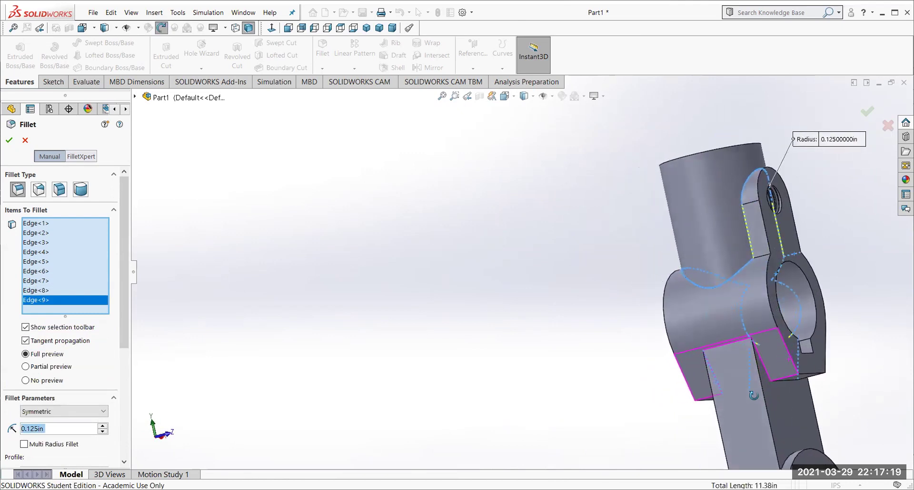
left_click(767, 374)
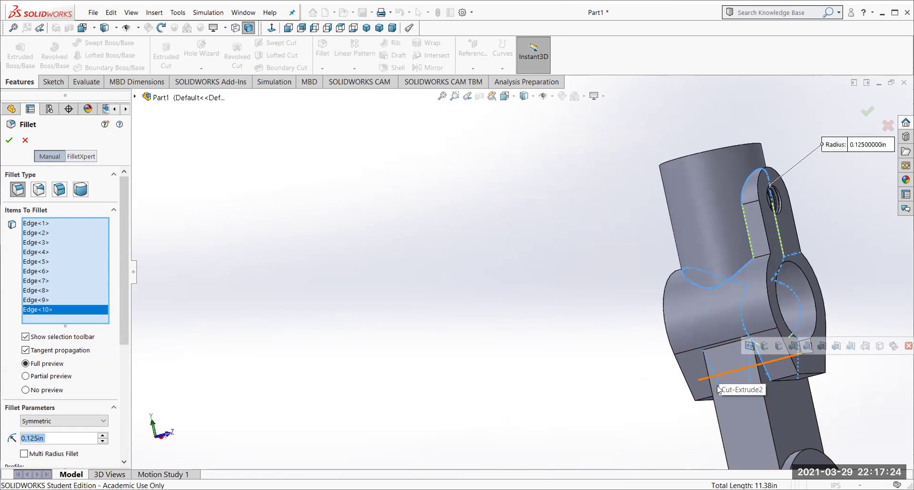
Add the four long edges of the connecting arm to the fillet.
left_click(773, 436)
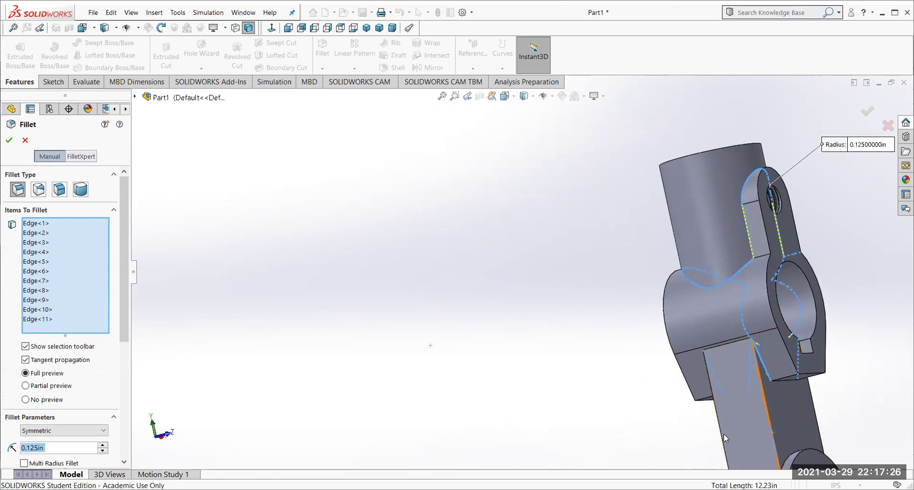
middle_click_drag(638, 421, 726, 422)
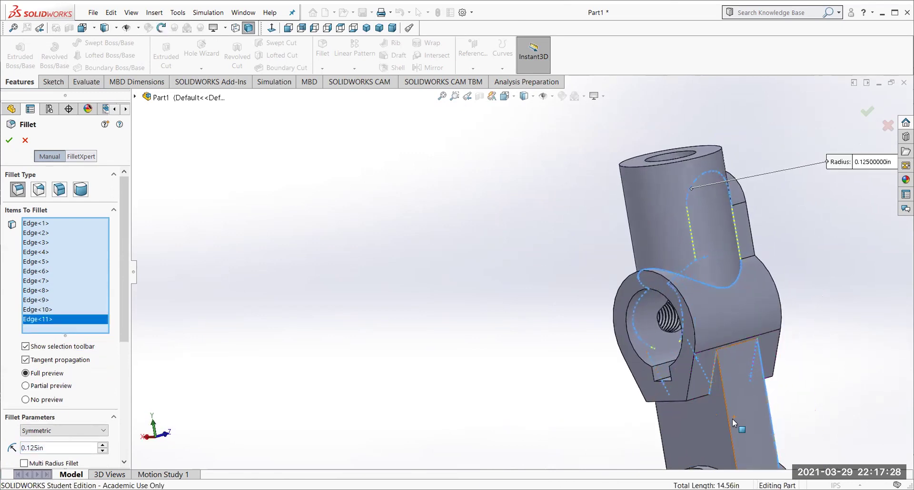
left_click(727, 424)
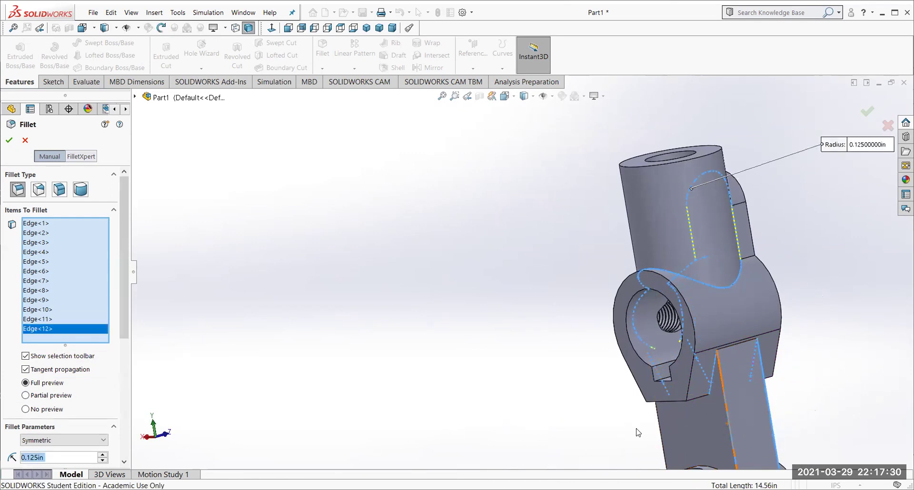
left_click(659, 431)
middle_click_drag(659, 430, 591, 426)
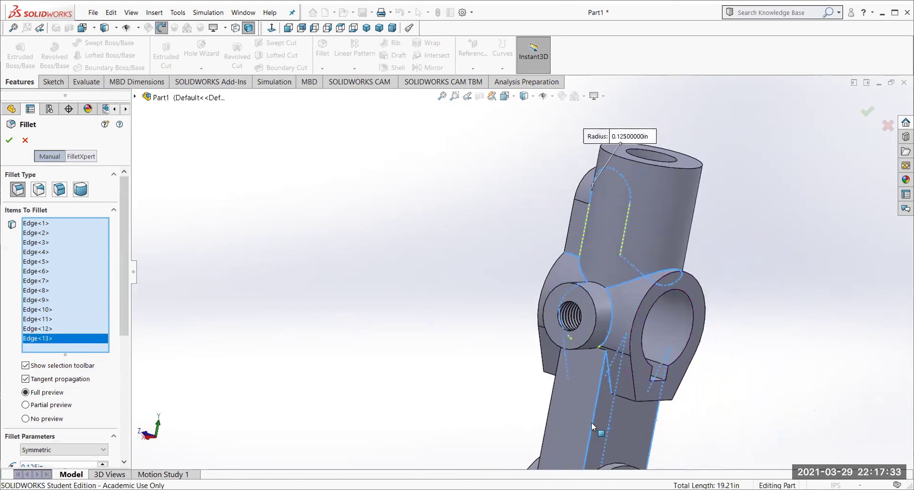
left_click(547, 413)
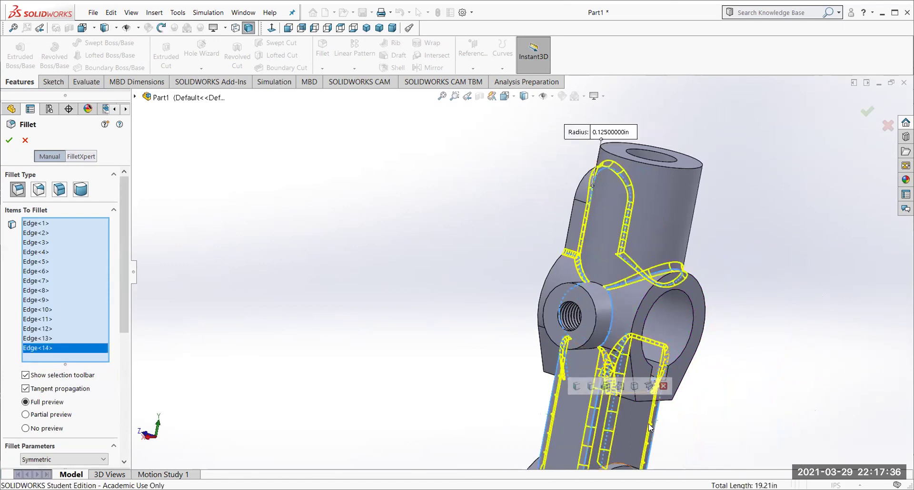
Examine the fillet preview around the hub, side boss and connecting arm from several sides.
middle_click_drag(649, 422, 649, 370)
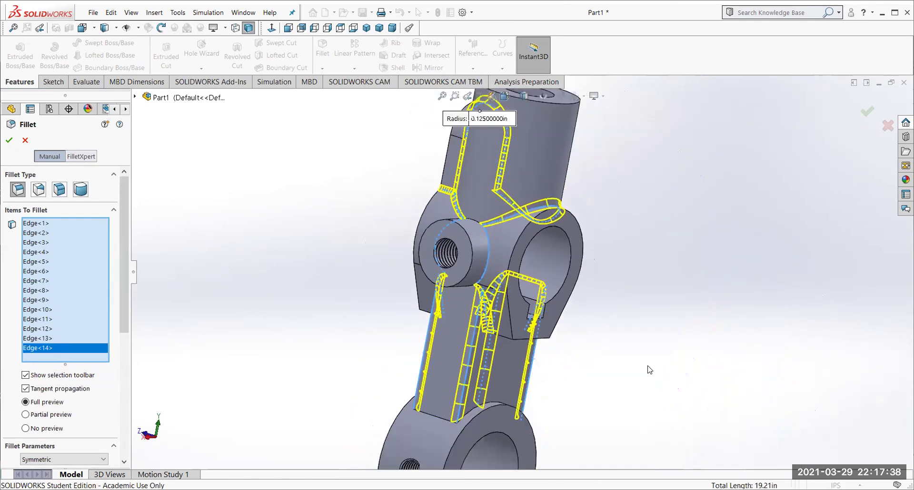
scroll(511, 293, "up", 3)
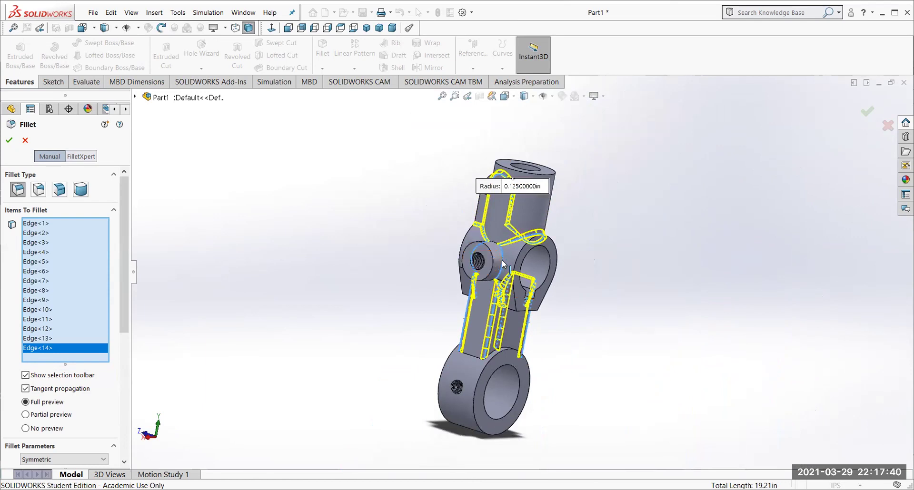
scroll(505, 265, "down", 2)
scroll(518, 276, "down", 2)
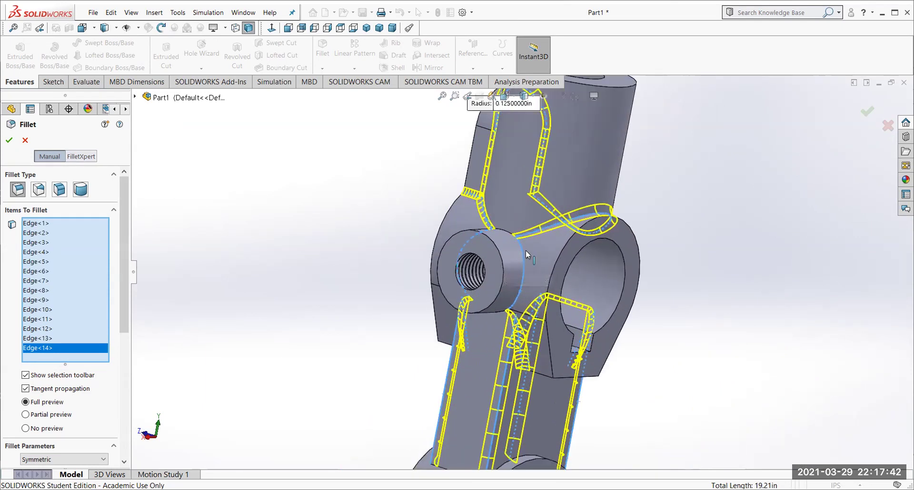
middle_click_drag(424, 292, 464, 328)
scroll(471, 317, "up", 5)
scroll(469, 315, "down", 3)
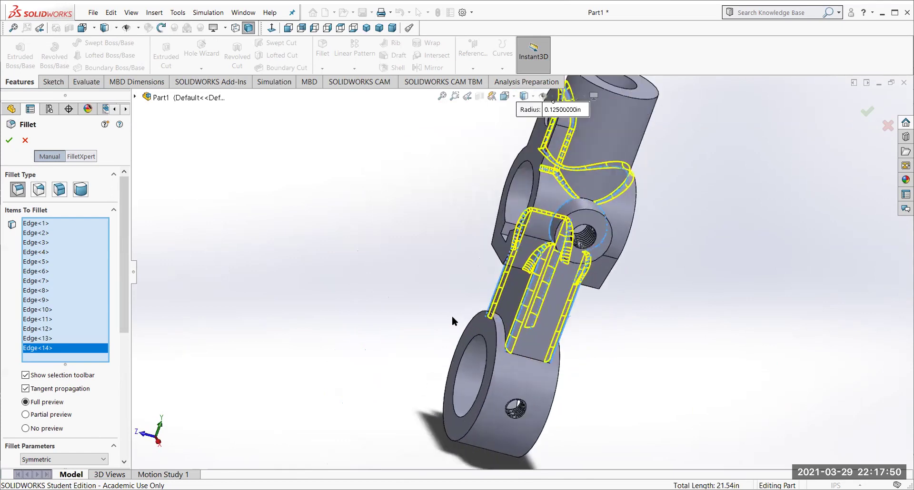
middle_click_drag(438, 335, 523, 272)
scroll(524, 271, "up", 3)
Try to add the short upper edge where the side boss meets the vertical cylinder to the fillet.
scroll(540, 243, "down", 3)
scroll(543, 238, "down", 6)
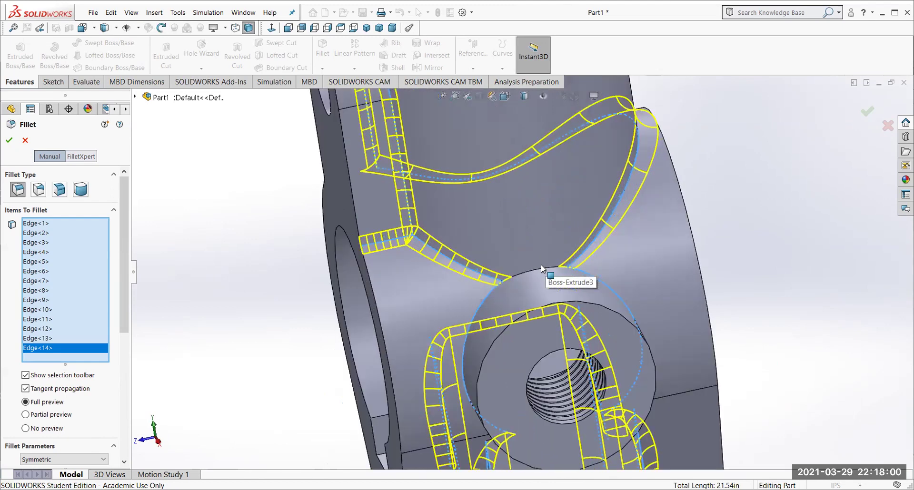
left_click(538, 268)
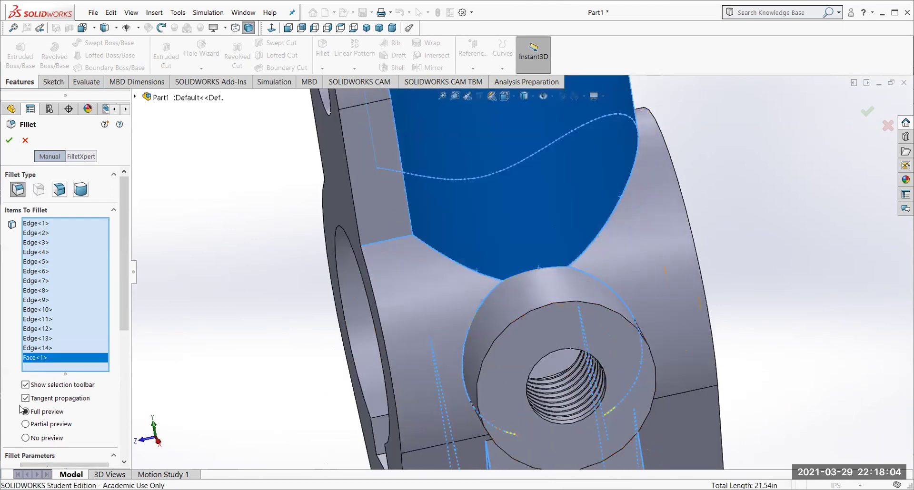
right_click(32, 360)
left_click(59, 376)
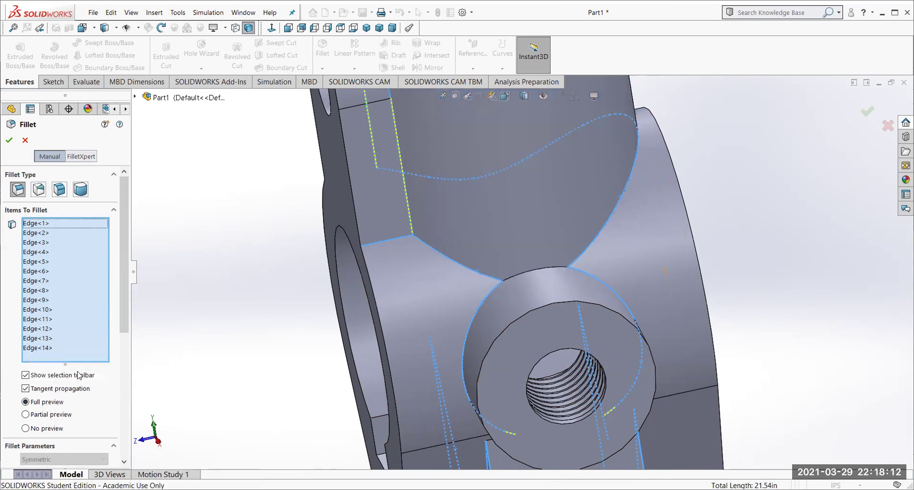
left_click(534, 269)
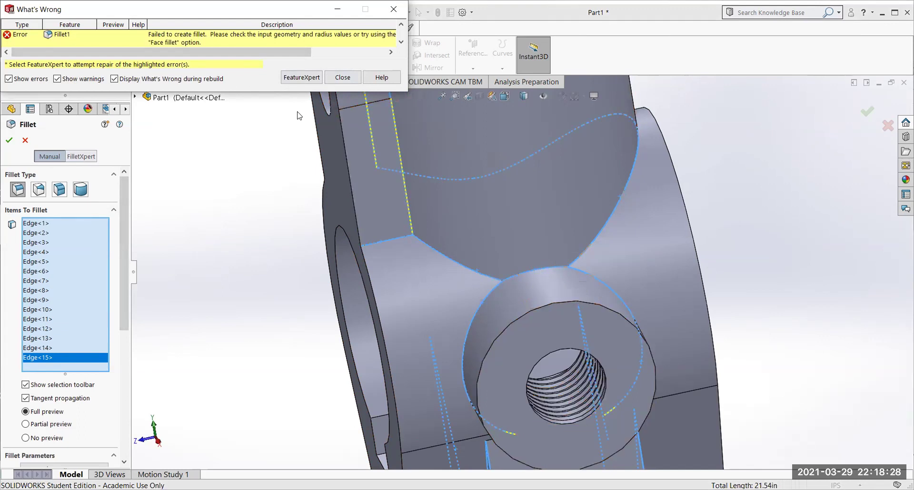
right_click(45, 359)
left_click(75, 375)
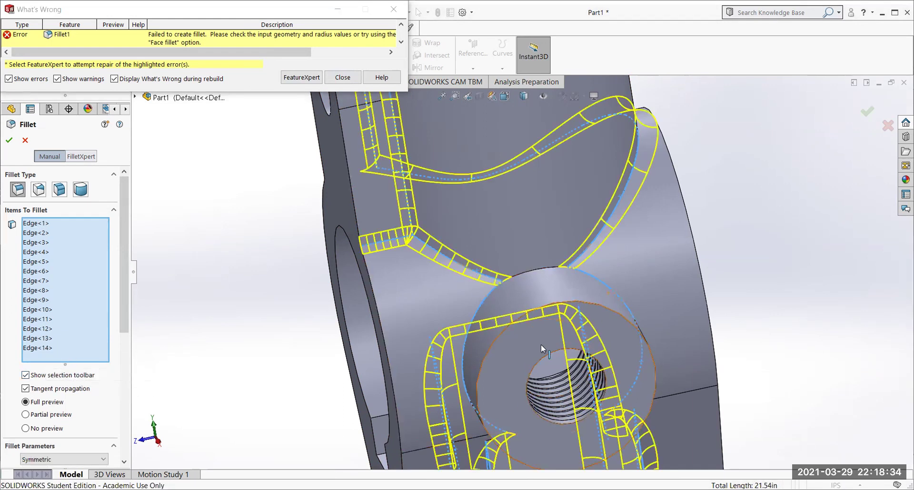
Remove the side boss's front junction edge and the arm's long front edge beneath it from the selection, and create the 0.125 in fillet.
scroll(533, 349, "up", 4)
scroll(487, 346, "down", 4)
middle_click_drag(498, 320, 520, 283)
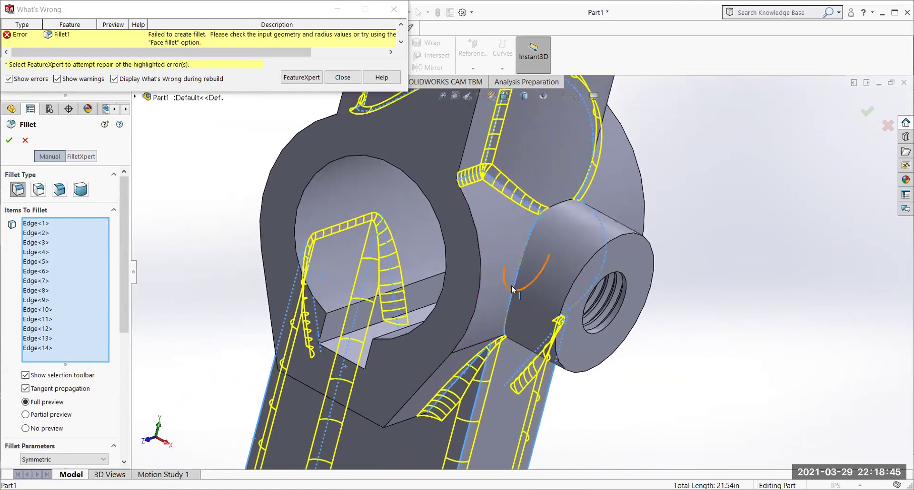
left_click(508, 313)
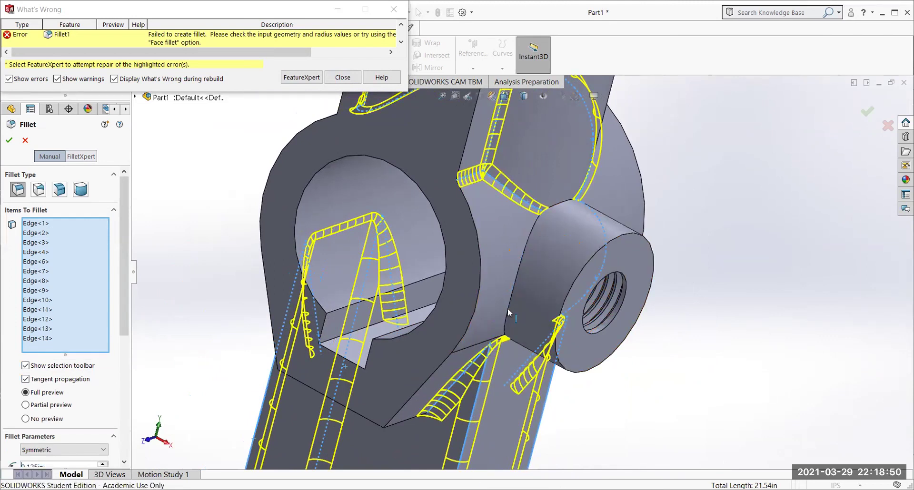
left_click(36, 338)
right_click(37, 339)
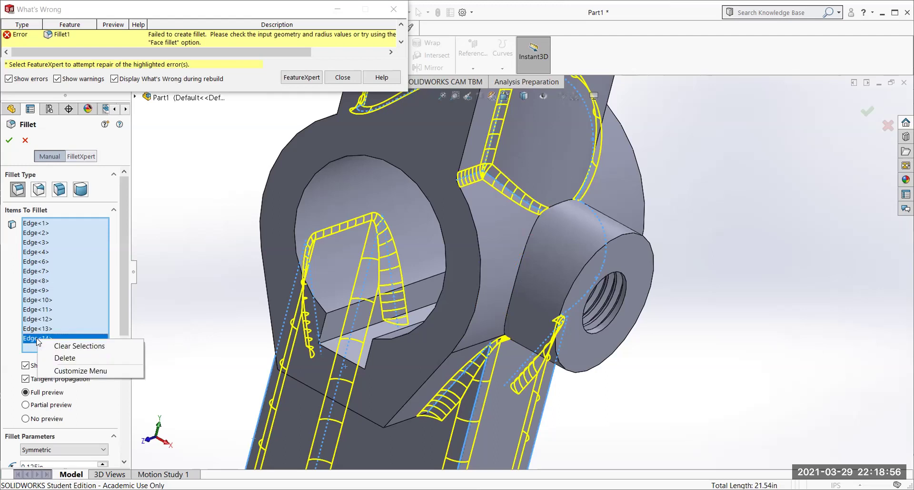
left_click(59, 358)
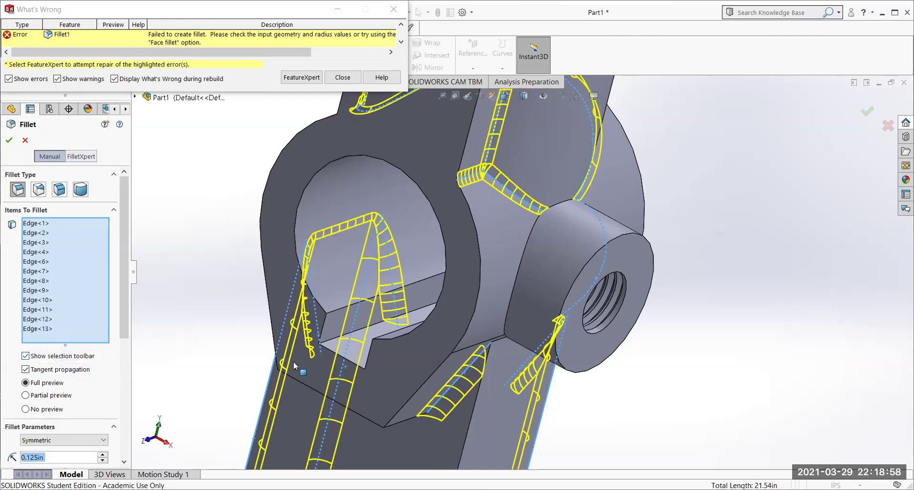
middle_click_drag(300, 355, 316, 281)
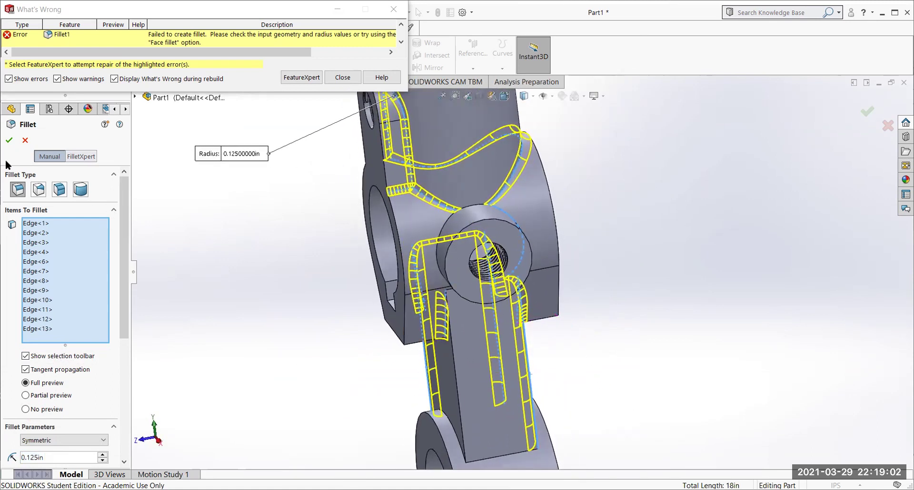
left_click(10, 140)
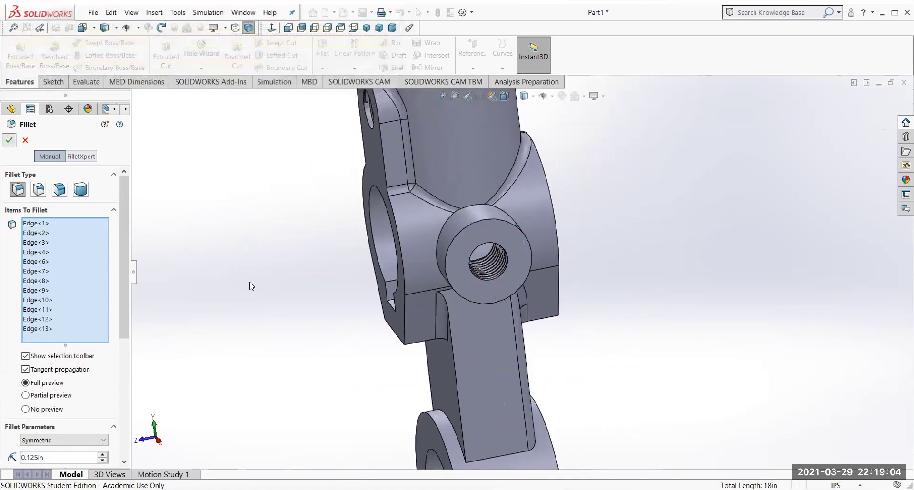
Examine the finished fillets on the whole part from several directions.
middle_click_drag(261, 331, 295, 338)
scroll(353, 332, "up", 5)
middle_click_drag(353, 332, 298, 232)
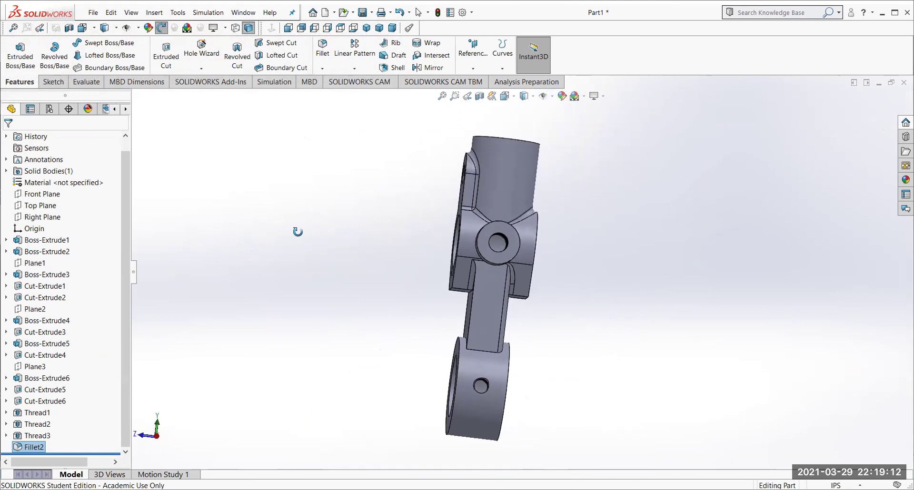
middle_click_drag(334, 250, 336, 249)
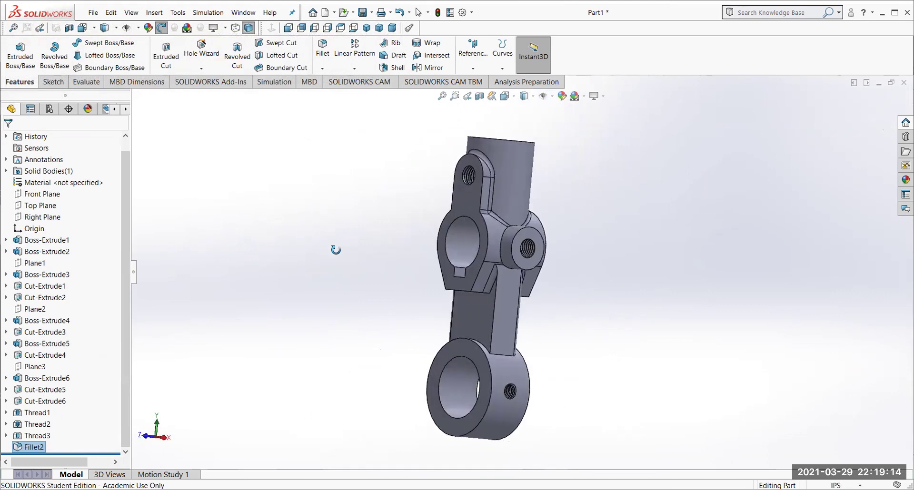
key("Escape")
scroll(495, 267, "up", 2)
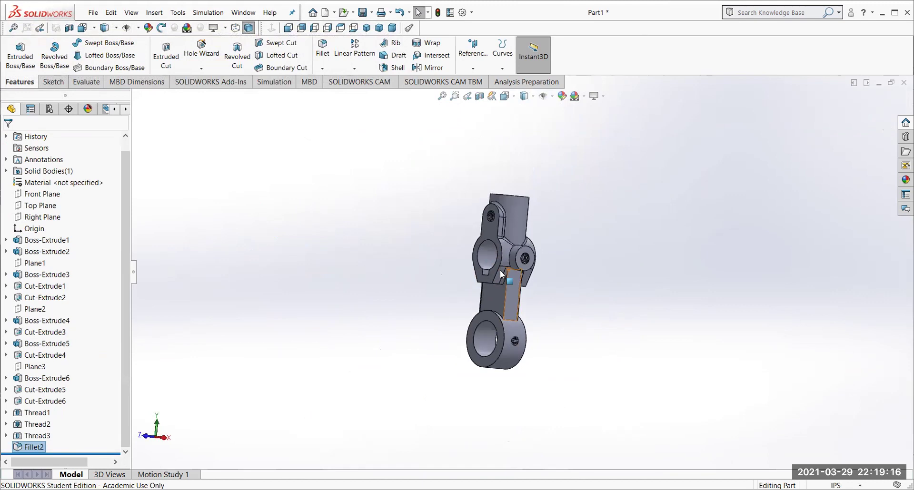
Edit the existing fillet and add the short edge beneath the side boss at the connecting arm's upper corner.
scroll(532, 290, "down", 3)
scroll(532, 291, "down", 5)
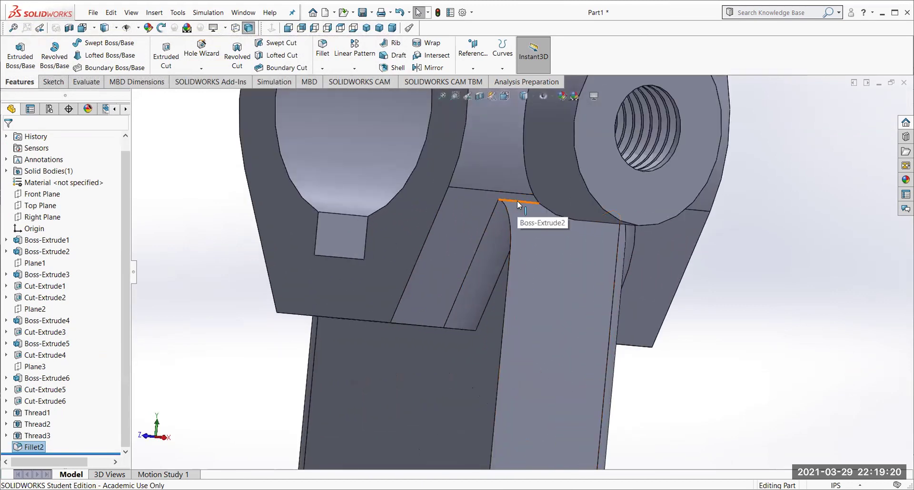
middle_click_drag(488, 339, 466, 350)
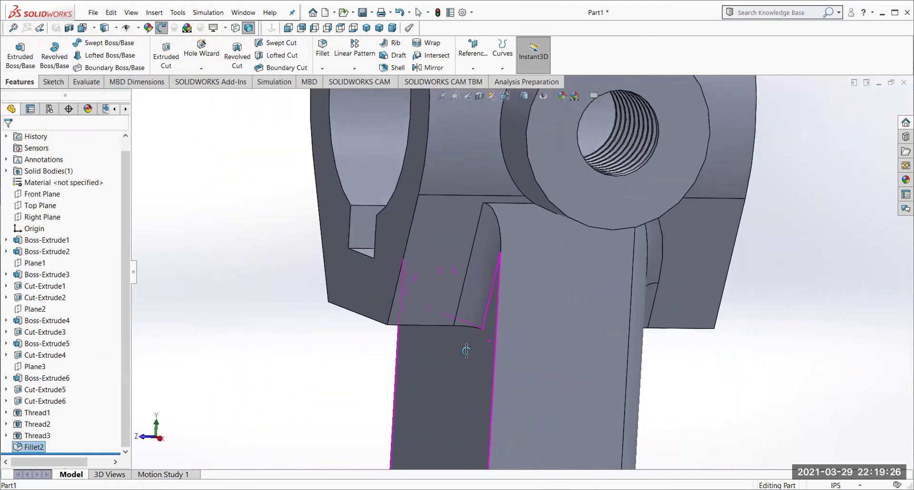
scroll(476, 333, "up", 3)
middle_click_drag(506, 304, 465, 412)
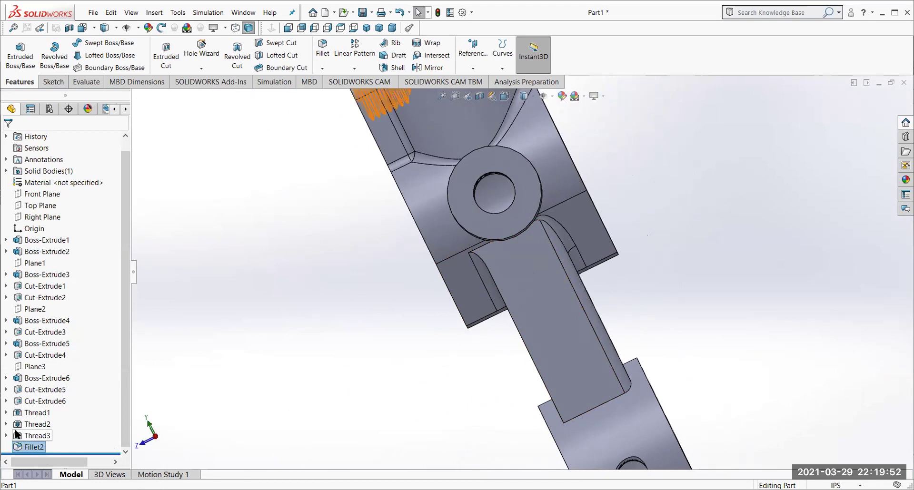
left_click(26, 447)
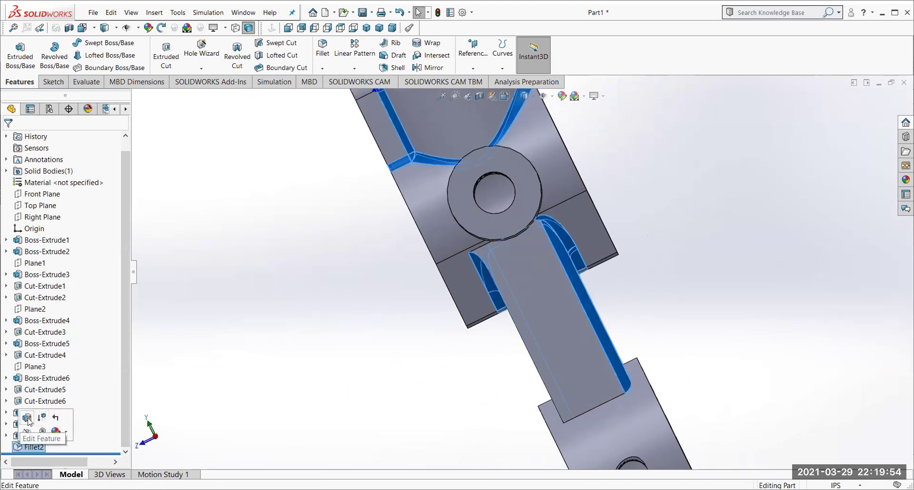
left_click(27, 419)
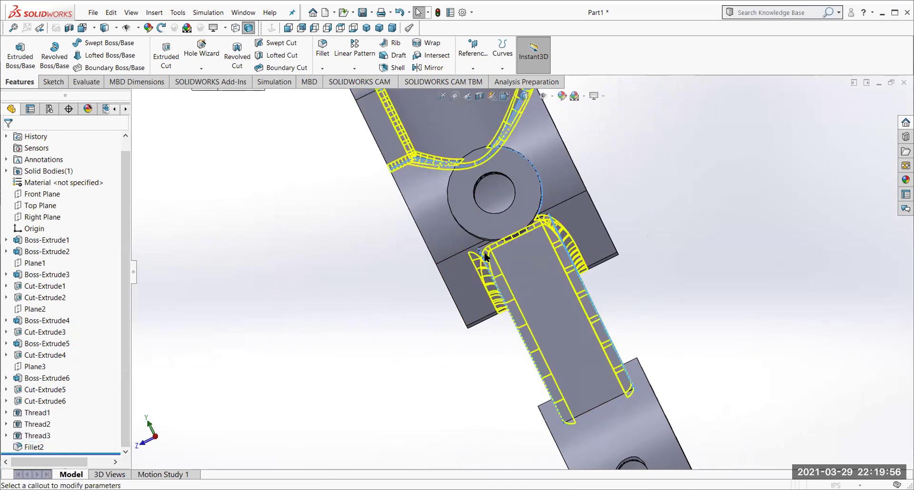
scroll(491, 259, "down", 4)
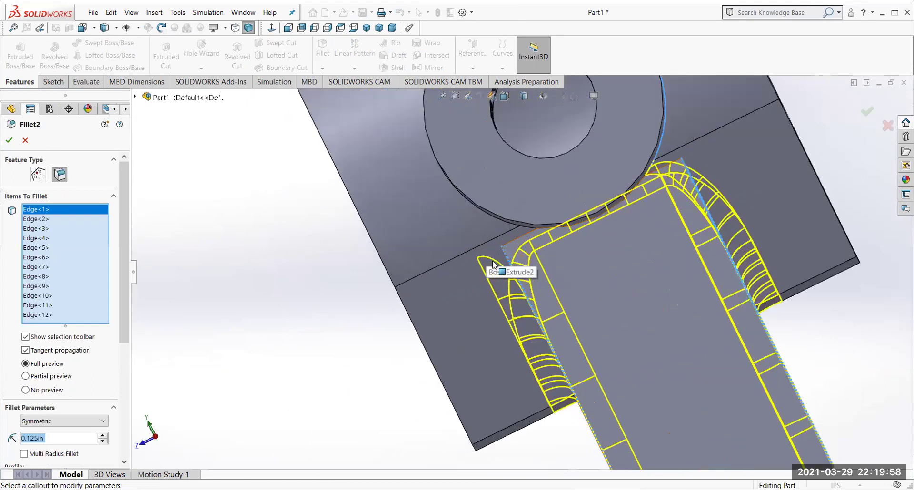
scroll(493, 265, "down", 2)
left_click(535, 231)
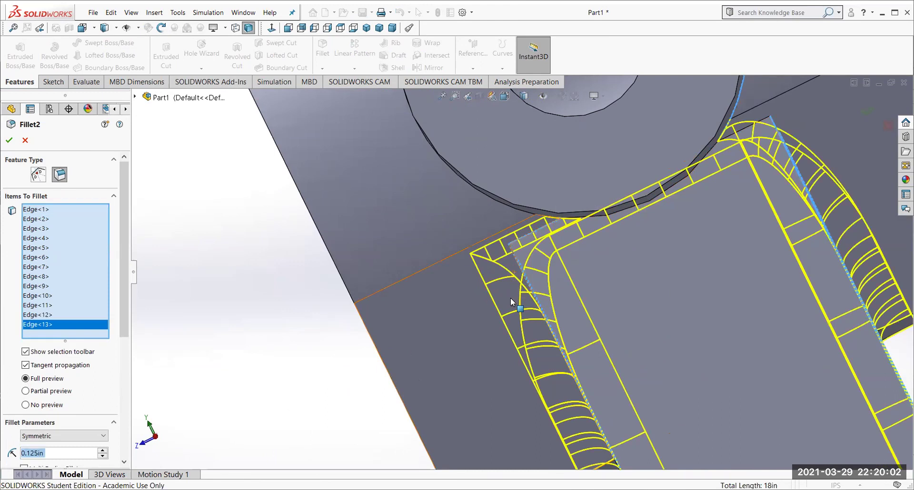
Try to add the short edge at the arm's opposite upper corner, beneath the side boss, to the fillet.
scroll(510, 298, "up", 3)
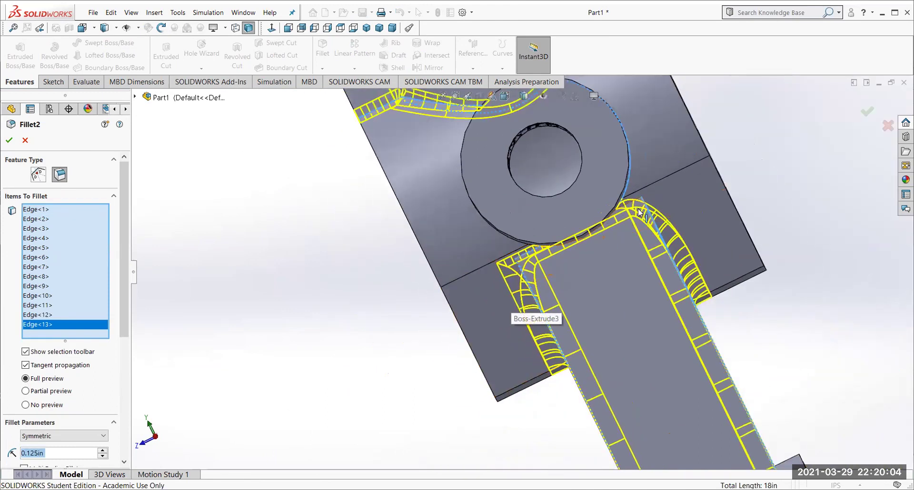
scroll(478, 314, "up", 3)
middle_click_drag(478, 314, 697, 228)
scroll(701, 227, "up", 3)
scroll(595, 240, "down", 6)
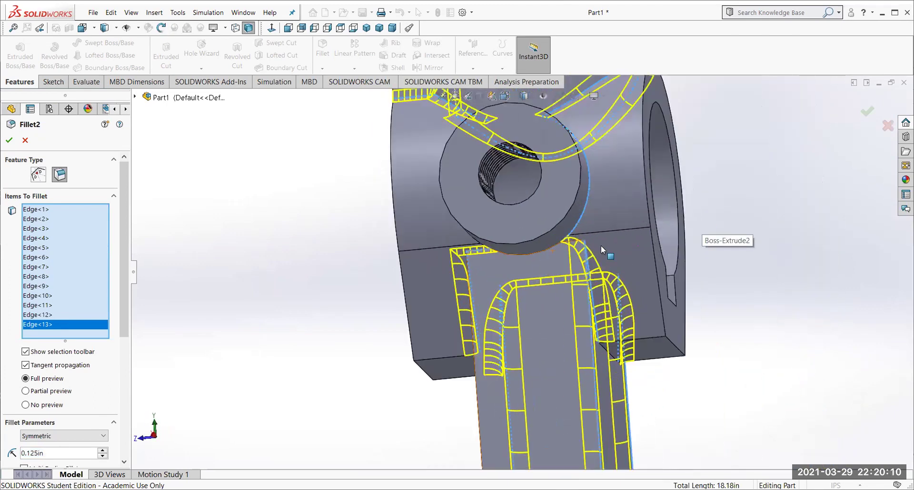
left_click(547, 236)
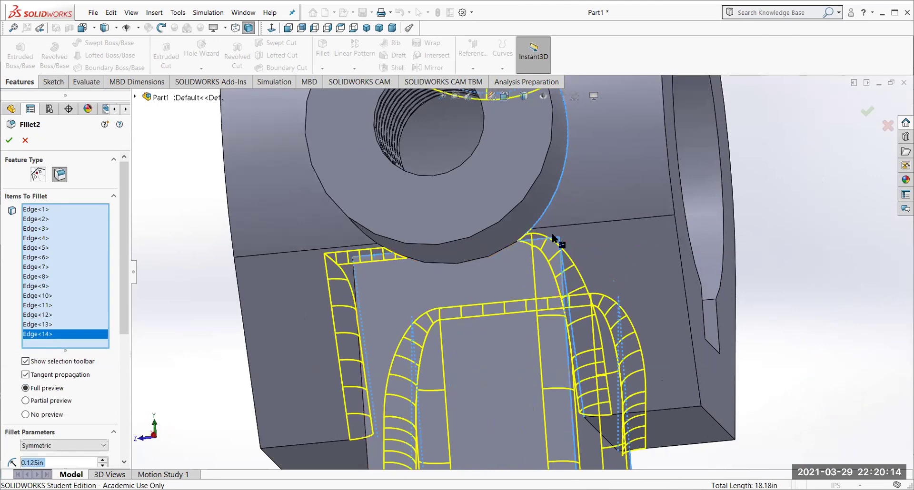
Try to add the side boss's curved lower edge above the arm to the fillet, and remove it from the selection.
scroll(494, 282, "up", 3)
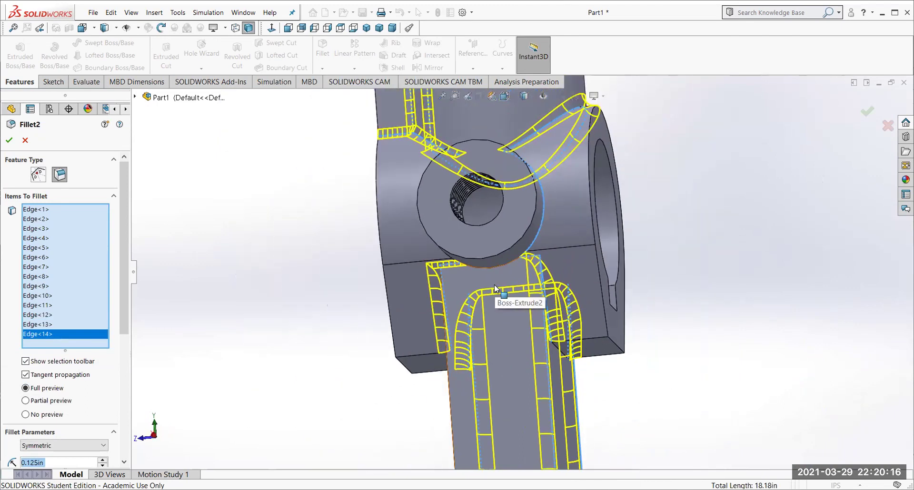
scroll(495, 285, "down", 1)
scroll(505, 255, "down", 1)
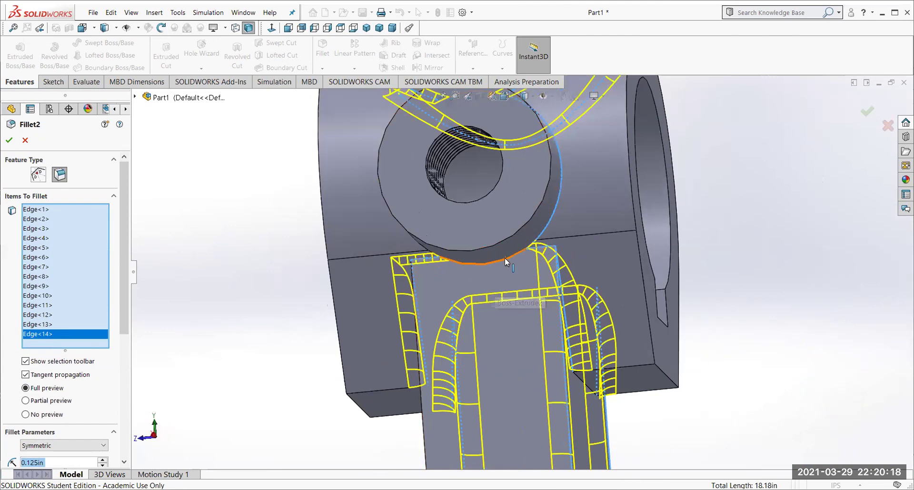
left_click(505, 258)
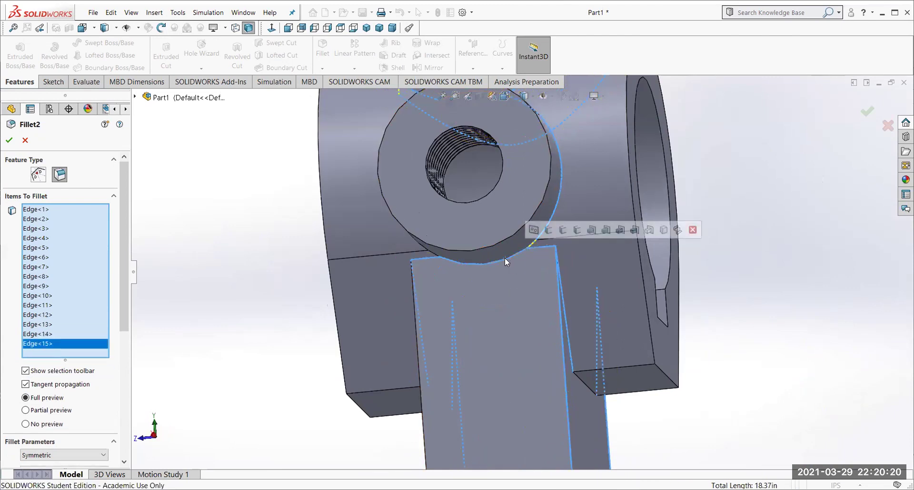
right_click(32, 346)
left_click(49, 361)
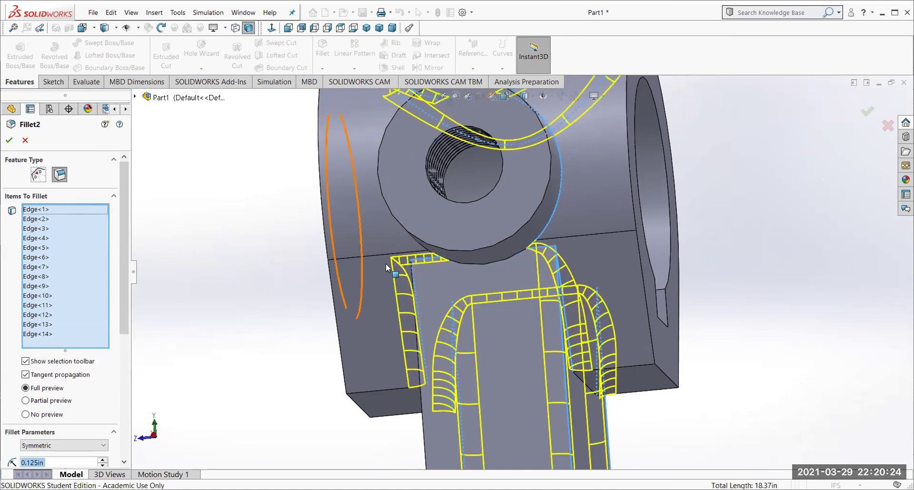
Remove the side boss's curved junction edge and the last-added short arm edge from the selection, and accept the edited fillet.
left_click(551, 219)
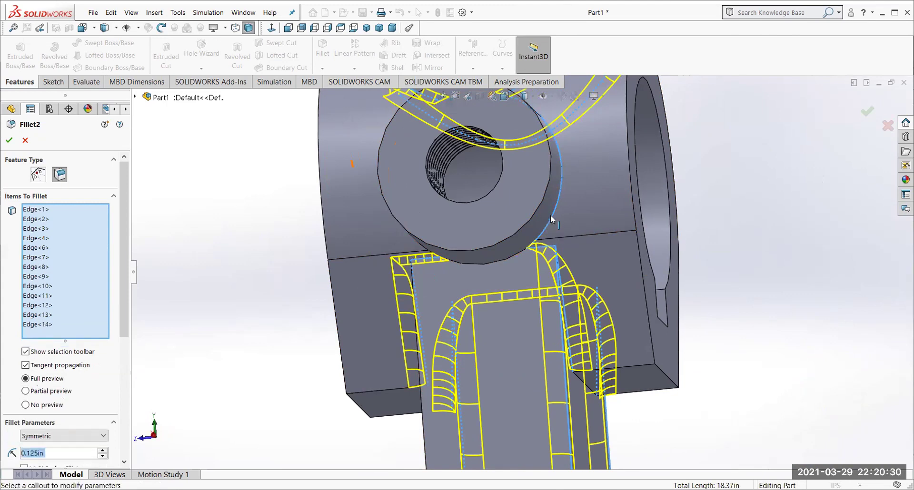
left_click(37, 325)
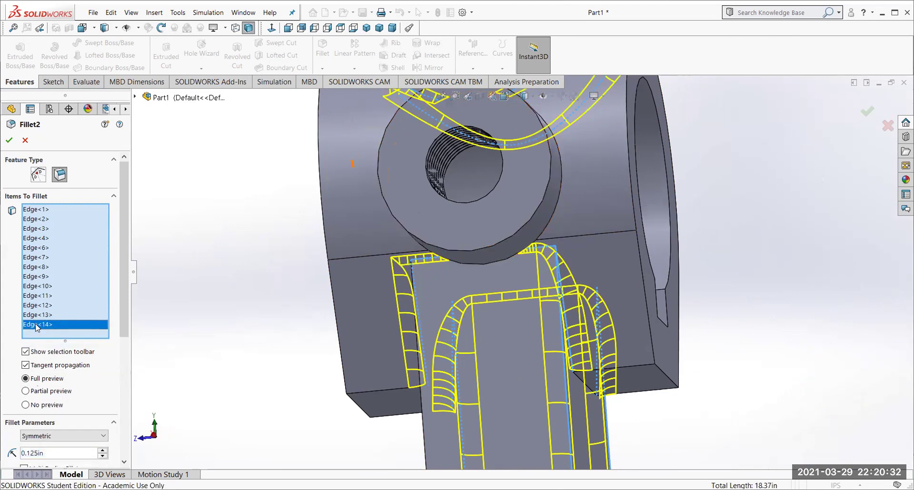
right_click(36, 329)
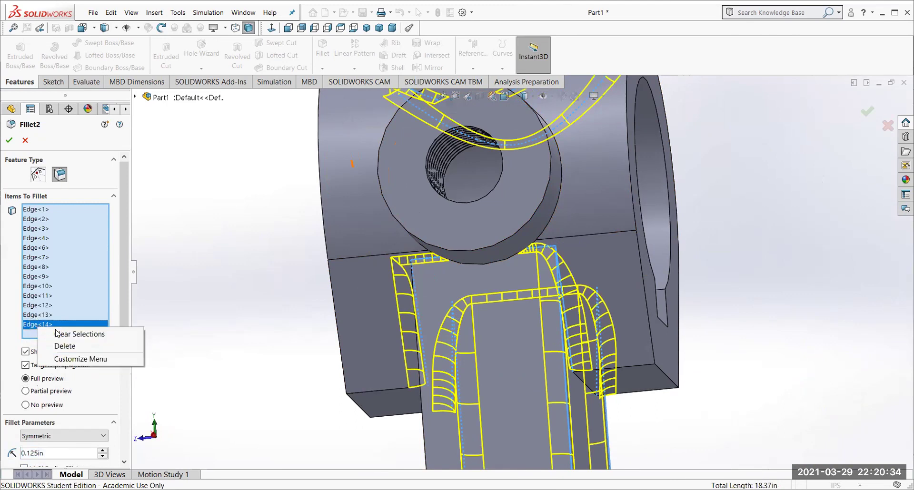
left_click(61, 344)
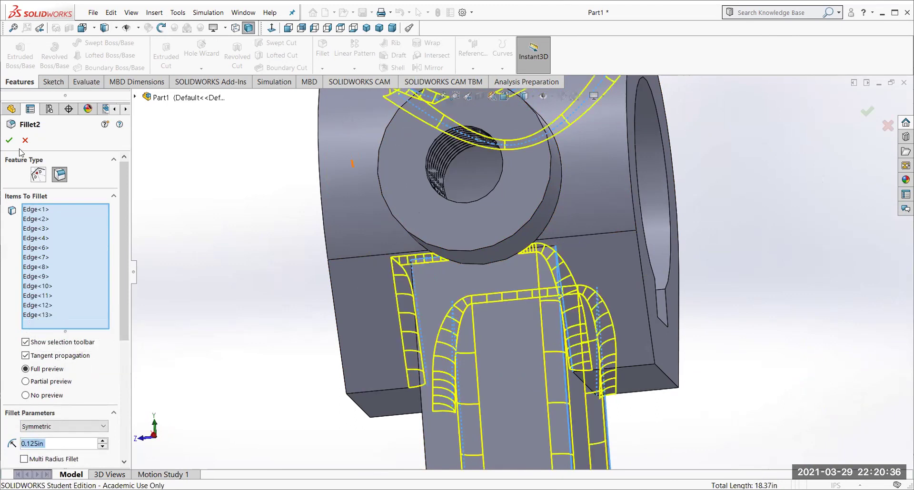
left_click(9, 140)
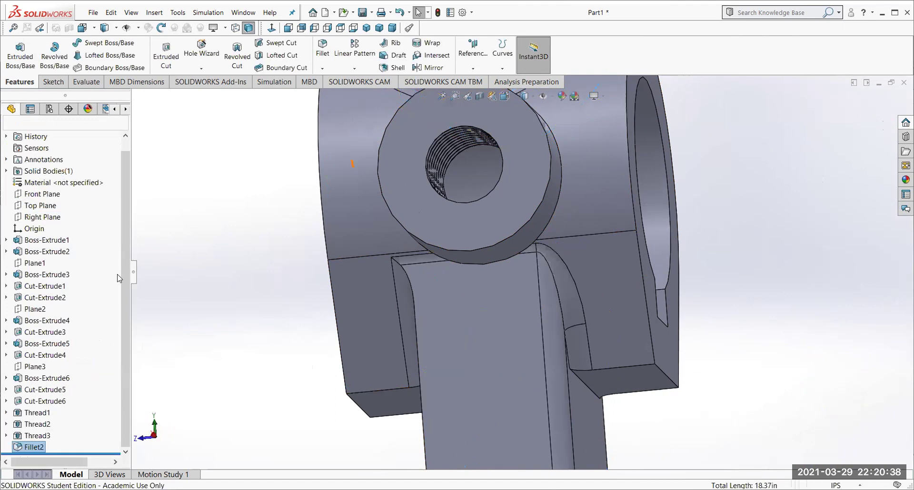
Examine the updated fillets around the side boss and arm, and view the whole part isometrically.
middle_click_drag(318, 306, 399, 196)
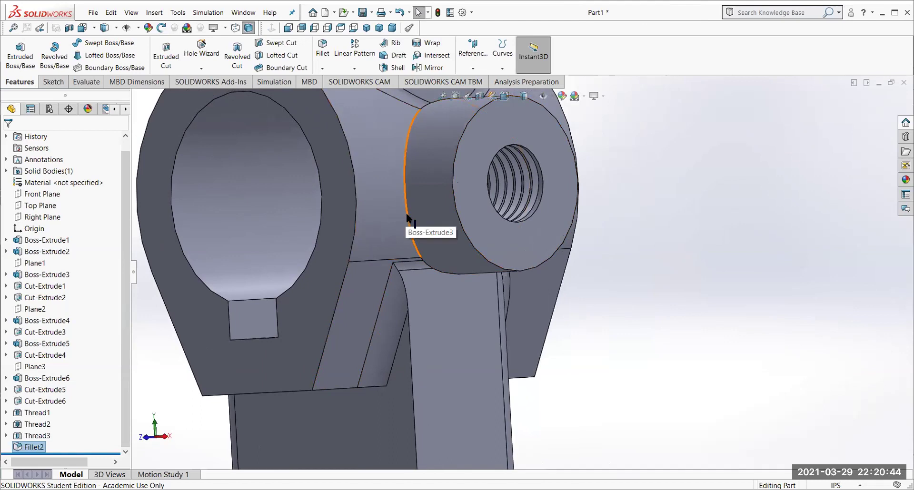
scroll(407, 212, "up", 10)
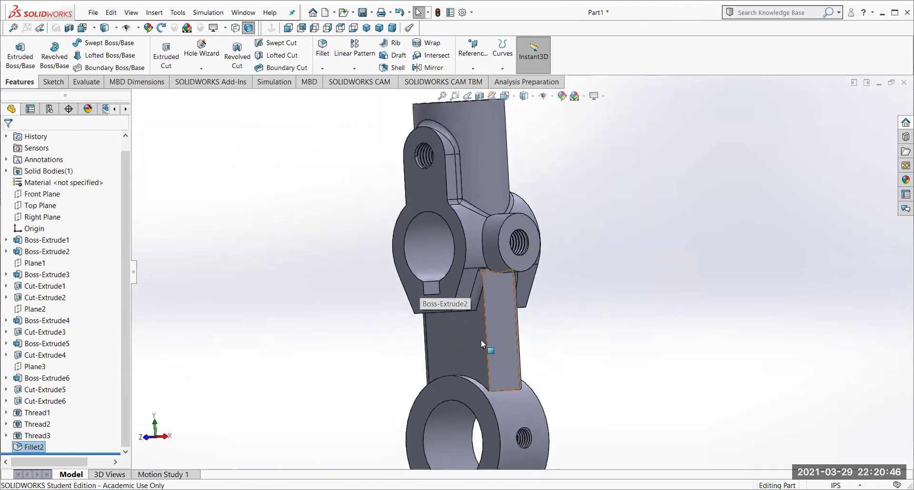
middle_click_drag(556, 313, 557, 368)
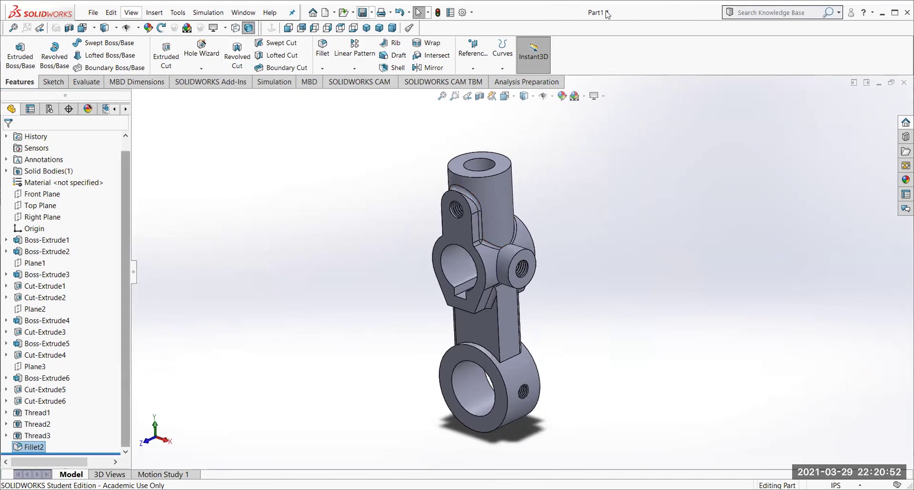
left_click(366, 28)
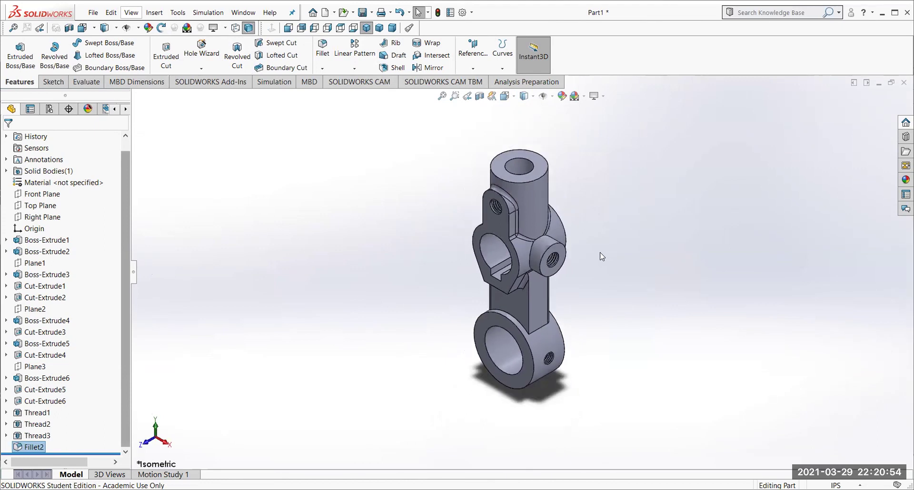
scroll(595, 252, "down", 2)
scroll(571, 229, "down", 2)
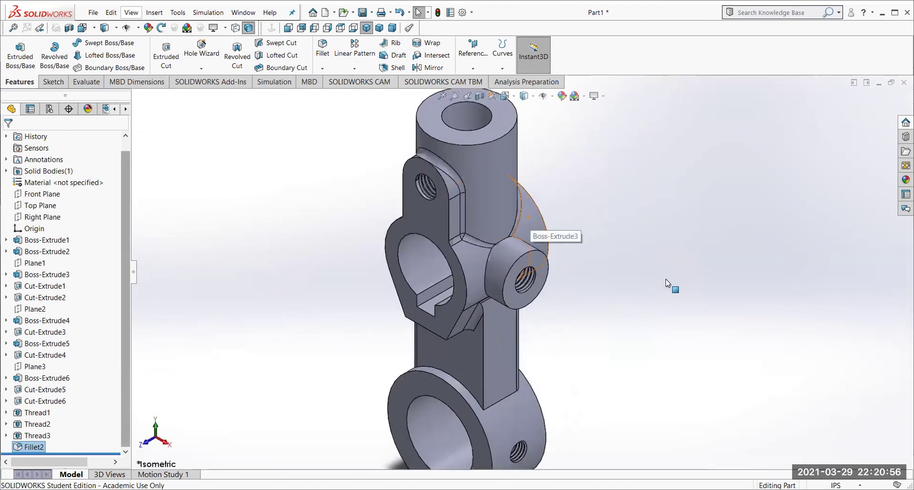
scroll(617, 261, "up", 1)
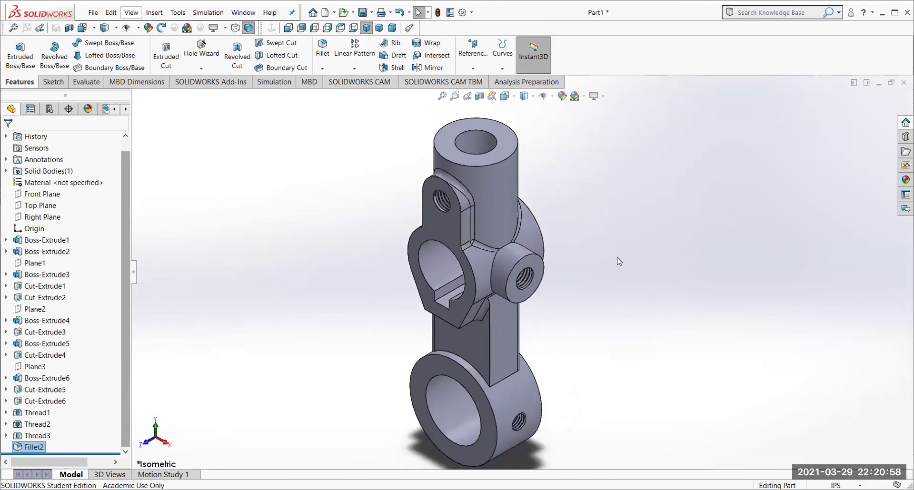
Save the part as Part1 in the Downloads folder.
left_click(91, 13)
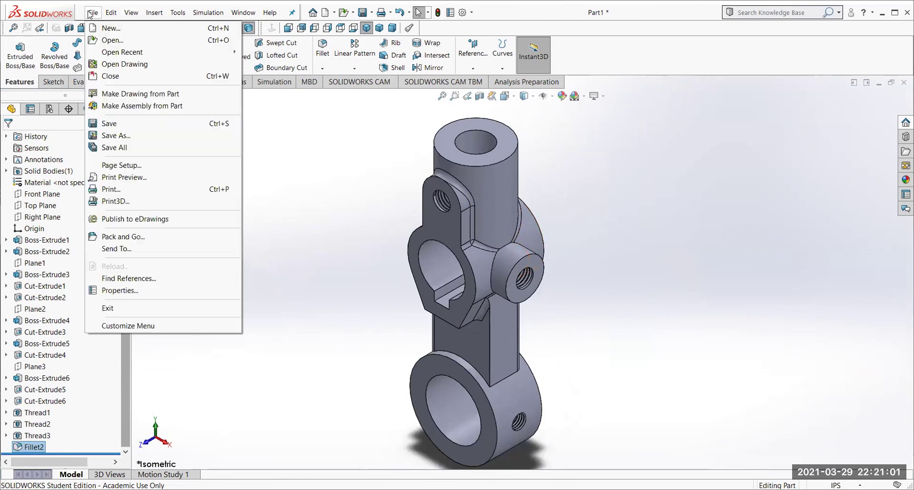
left_click(108, 134)
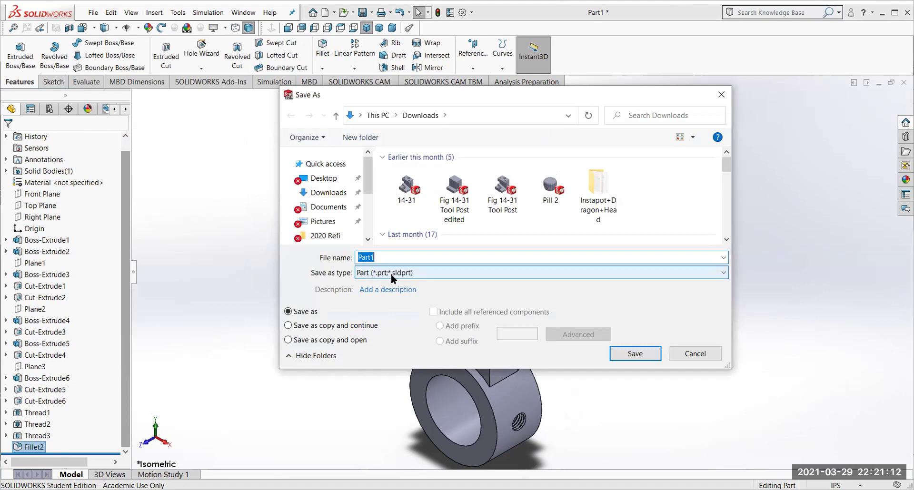
key("Return")
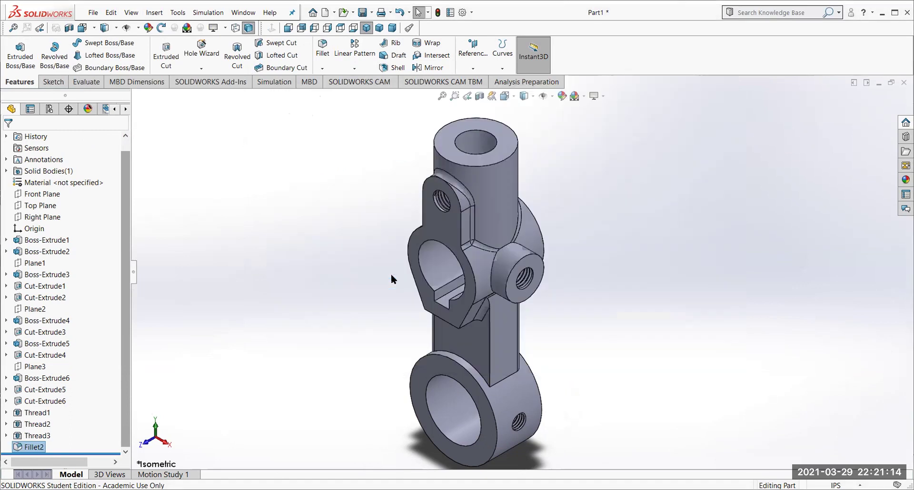
Fit the whole part in view and save it under the new file name FIG 14-34 in Downloads.
key("f")
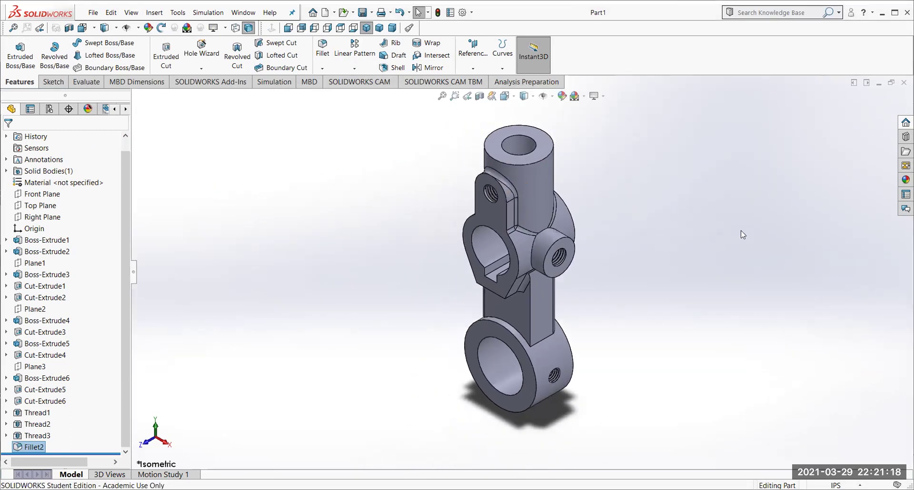
left_click(94, 14)
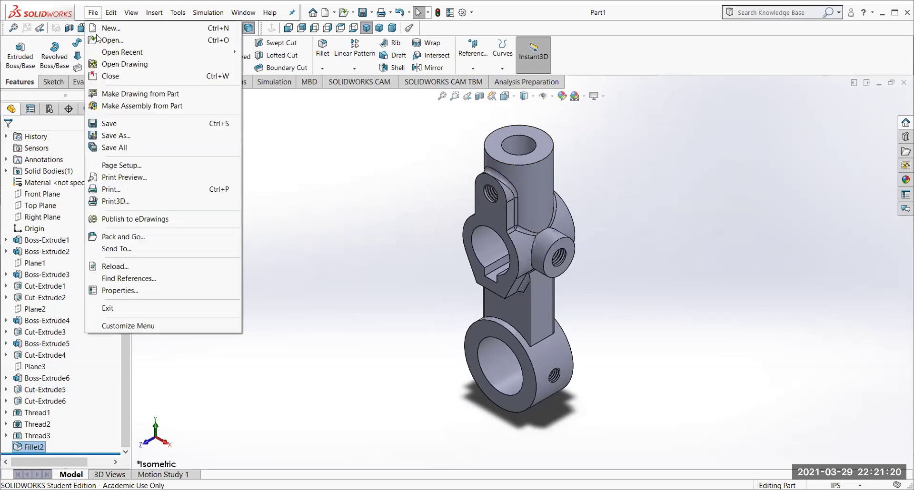
left_click(112, 136)
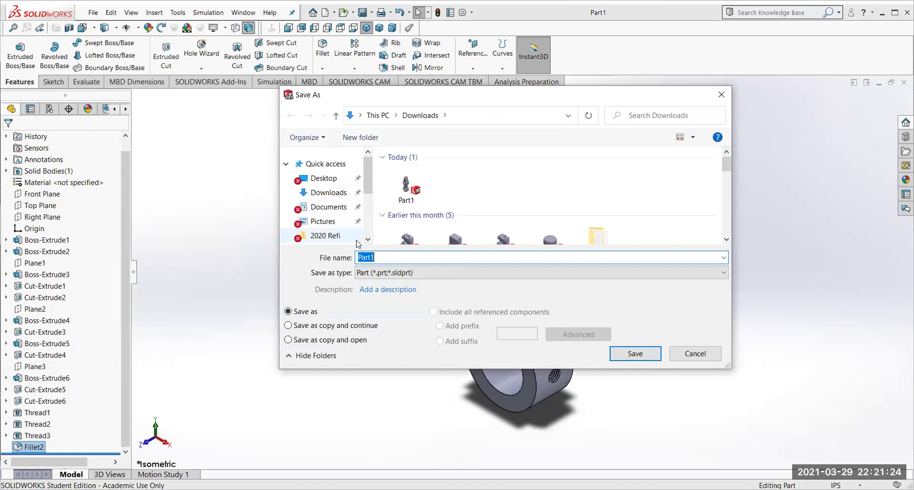
type("Fi")
key("BackSpace")
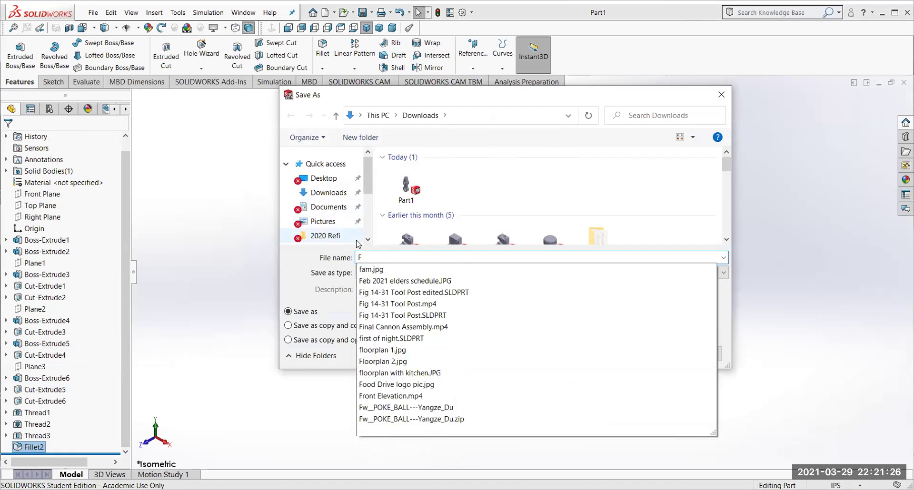
type("IG ")
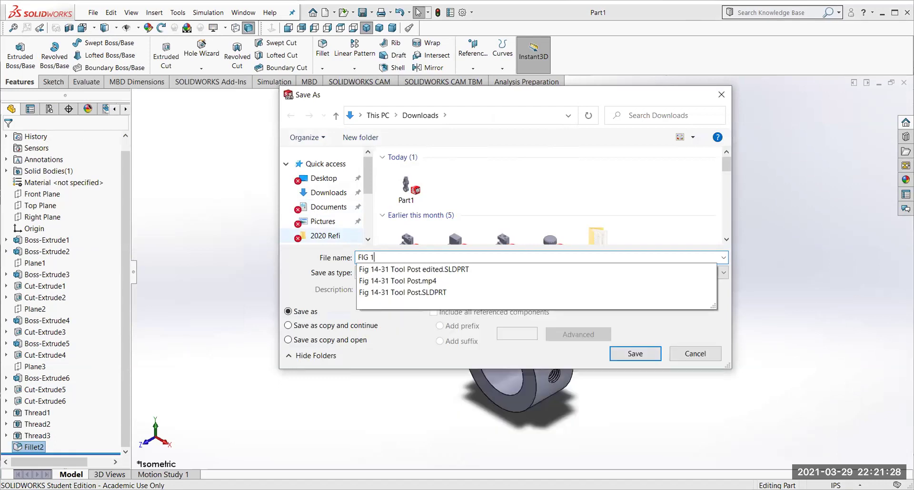
type("14-34")
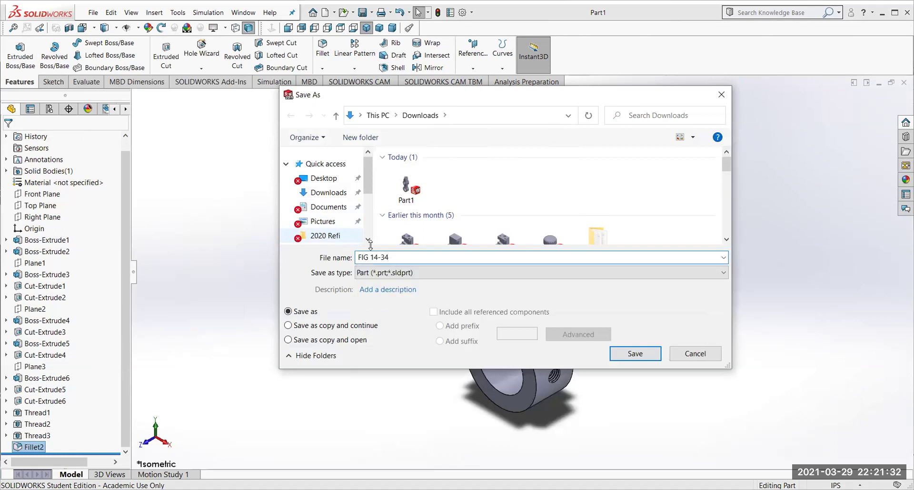
left_click(642, 355)
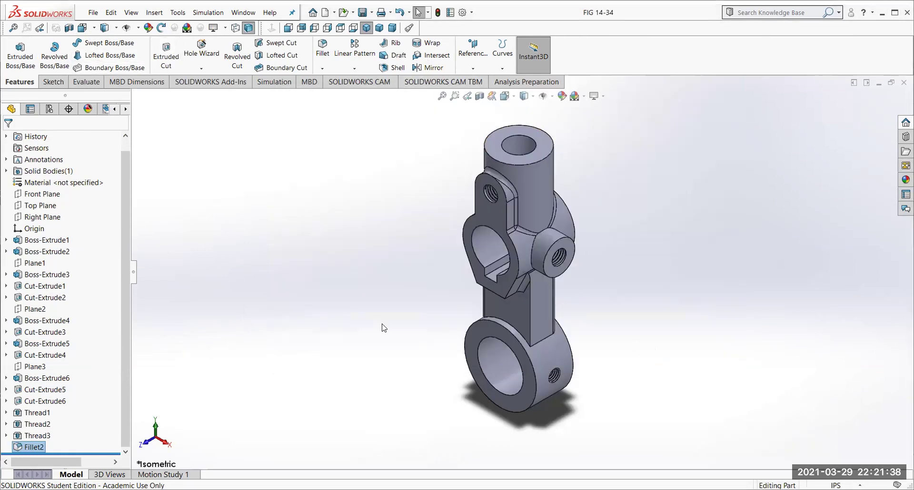
Create a new drawing document.
left_click(92, 12)
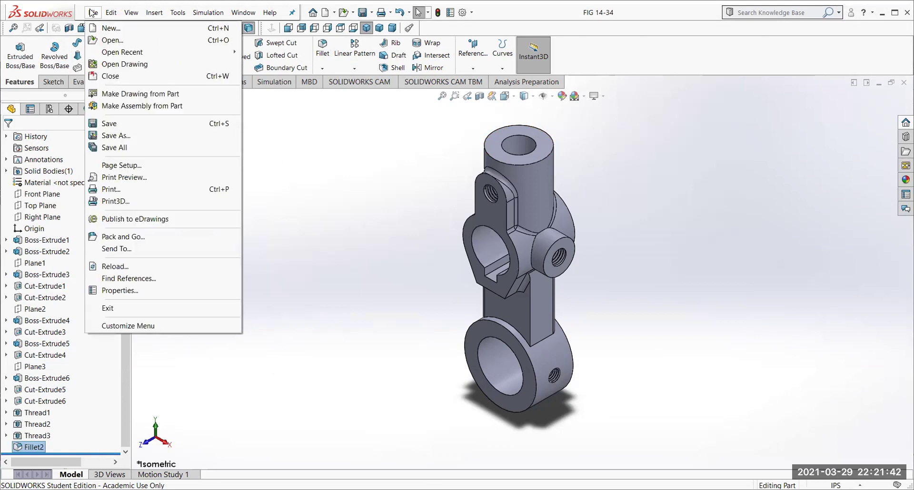
left_click(93, 13)
left_click(91, 14)
left_click(110, 30)
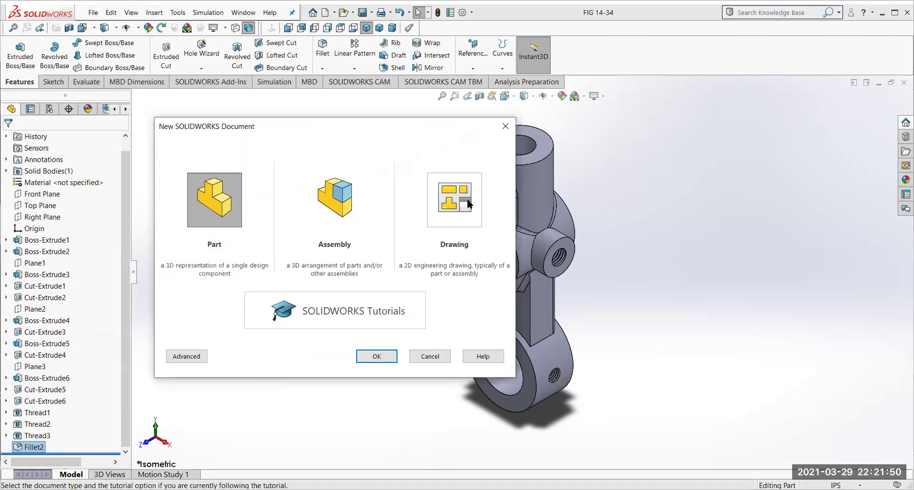
left_click(464, 200)
left_click(379, 355)
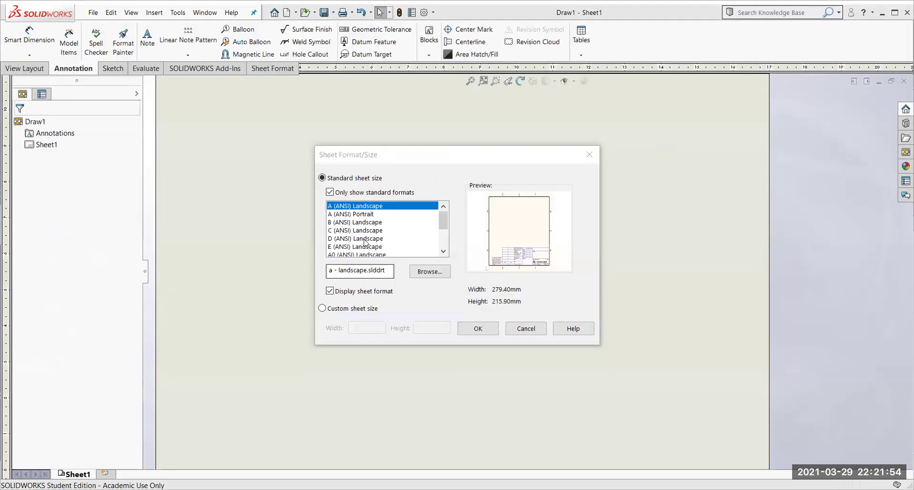
Set the drawing sheet to the standard A4 (ANSI) Landscape format.
left_click_drag(446, 229, 445, 246)
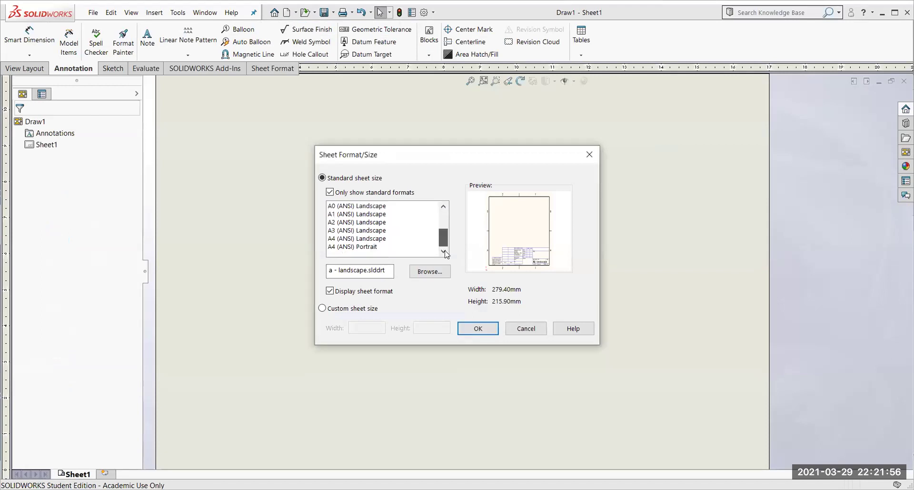
left_click(364, 240)
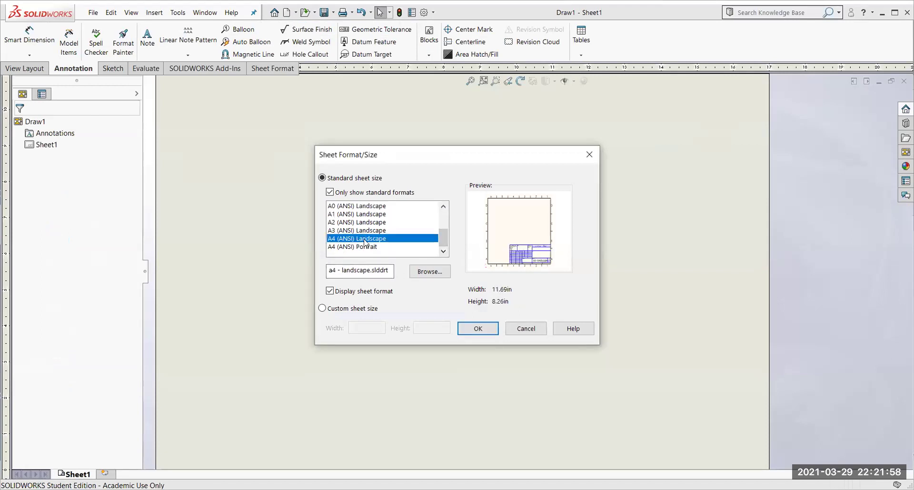
left_click(479, 327)
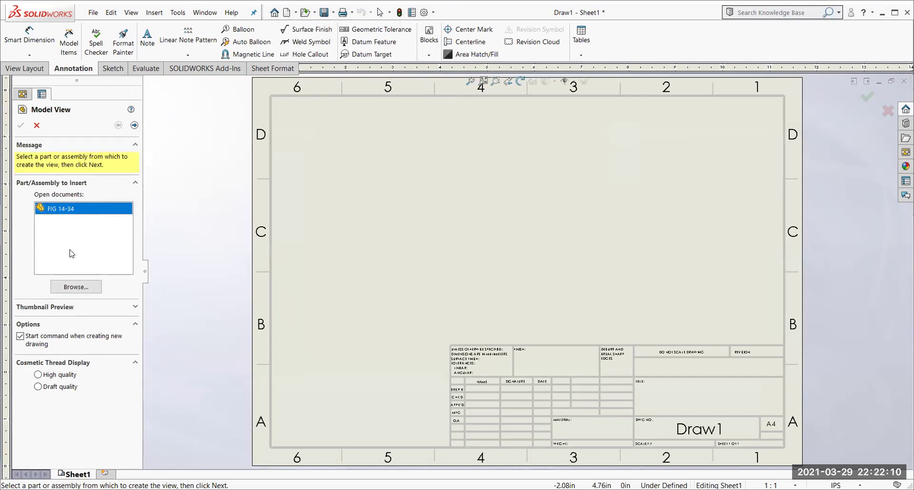
Insert front, top, right and isometric views of FIG 14-34 together as multiple model views.
double_click(65, 212)
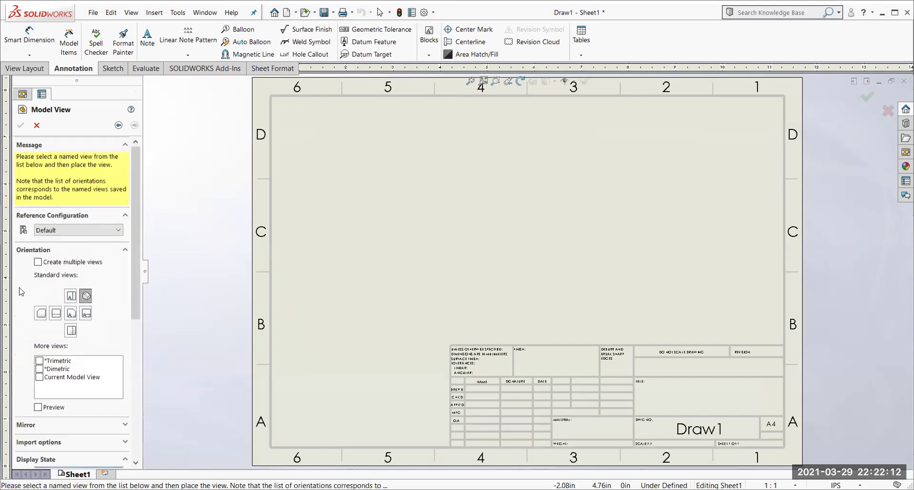
left_click(71, 314)
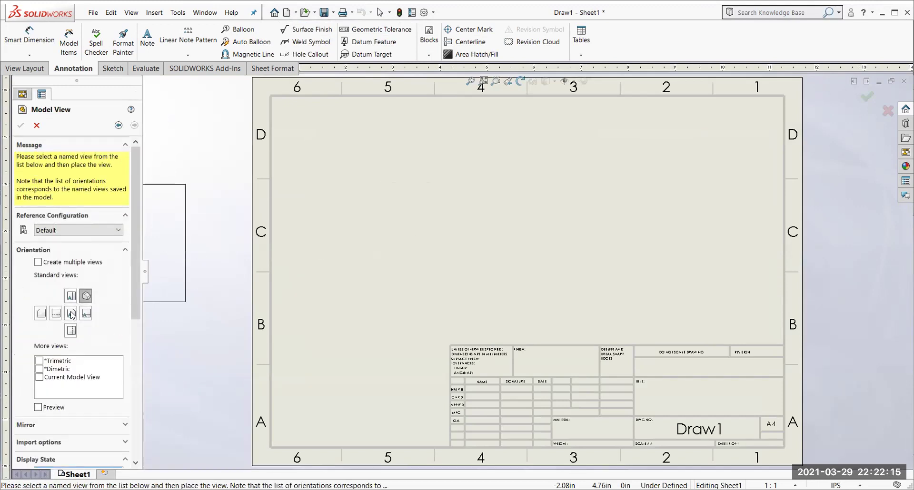
left_click(38, 262)
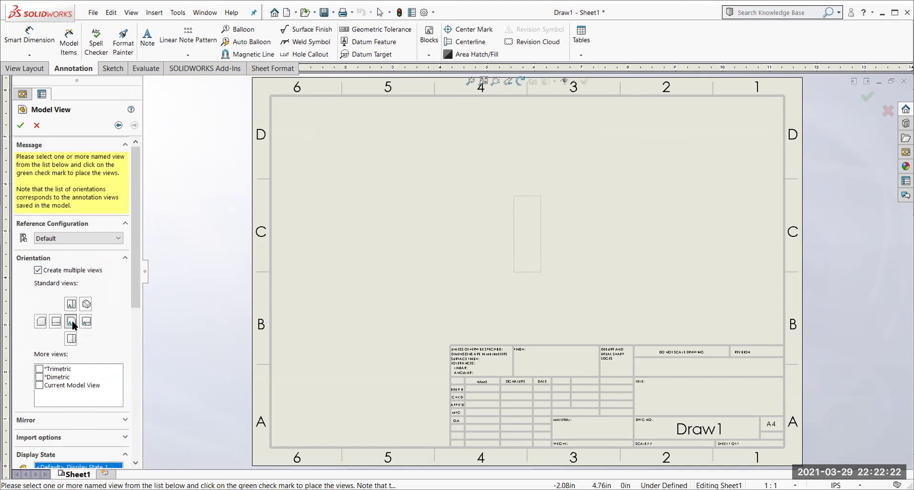
left_click(71, 303)
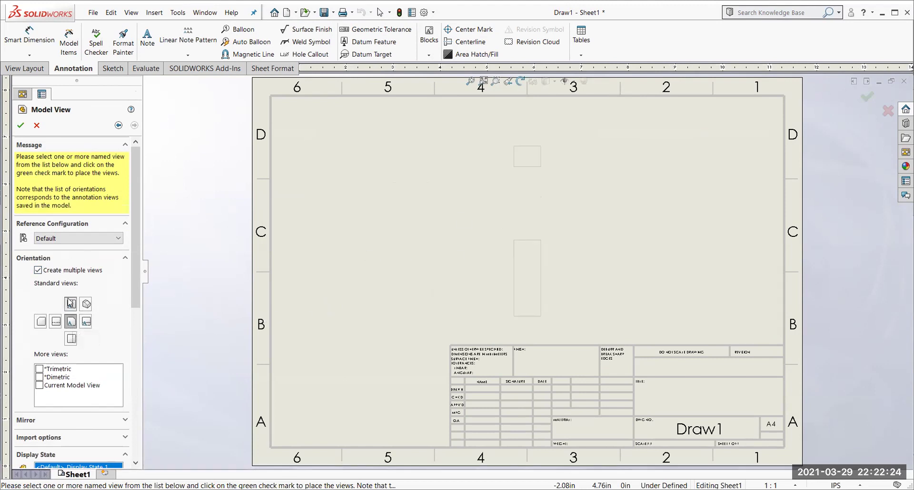
left_click(84, 305)
left_click(85, 322)
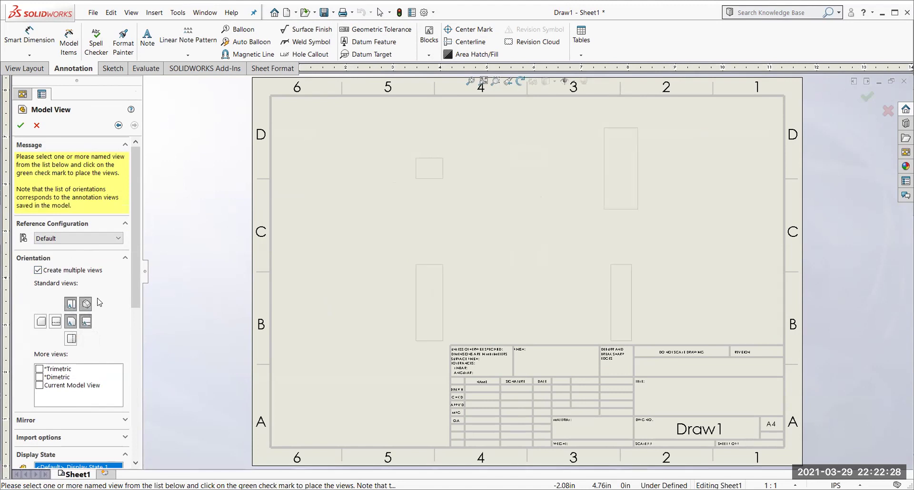
left_click(20, 126)
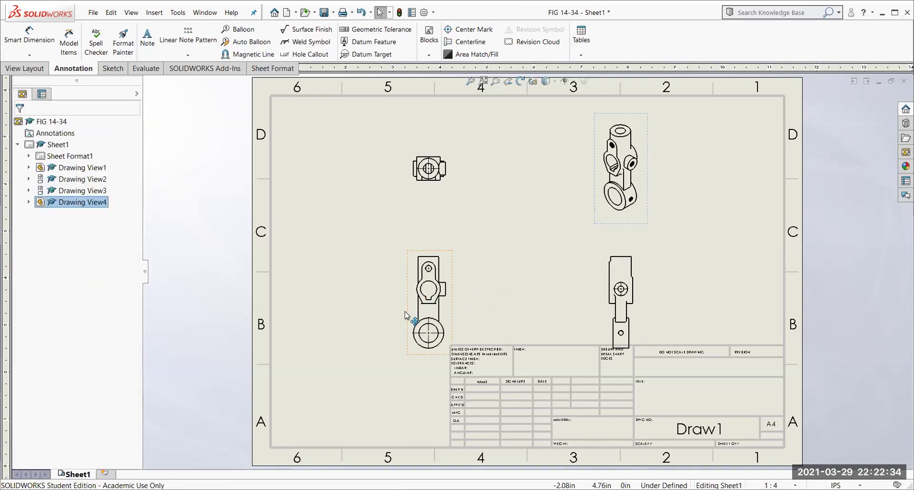
Move the front view away from the title block and shift the right view closer to the front view.
mouse_move(408, 308)
left_mouse_down()
mouse_move(431, 278)
mouse_move(458, 291)
mouse_move(486, 287)
left_mouse_up()
mouse_move(600, 288)
left_mouse_down()
mouse_move(581, 295)
mouse_move(591, 302)
left_mouse_up()
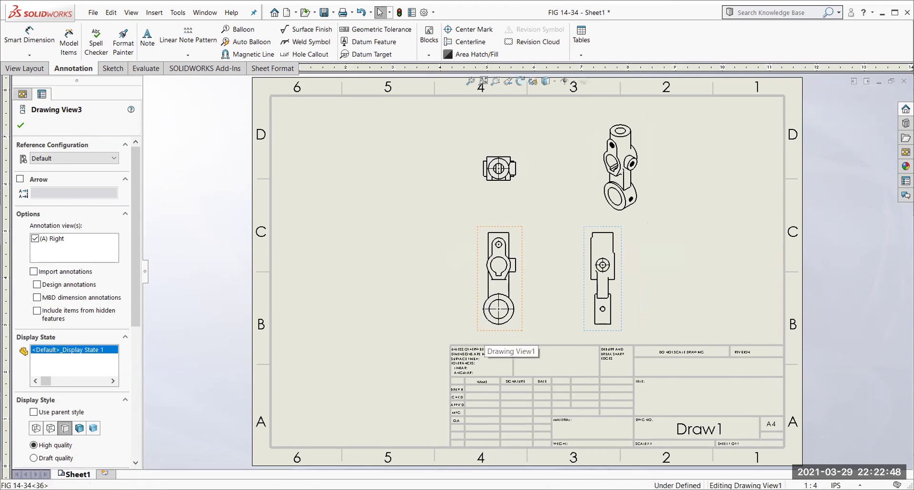
left_click(486, 327)
scroll(498, 273, "up", 2)
scroll(506, 298, "down", 3)
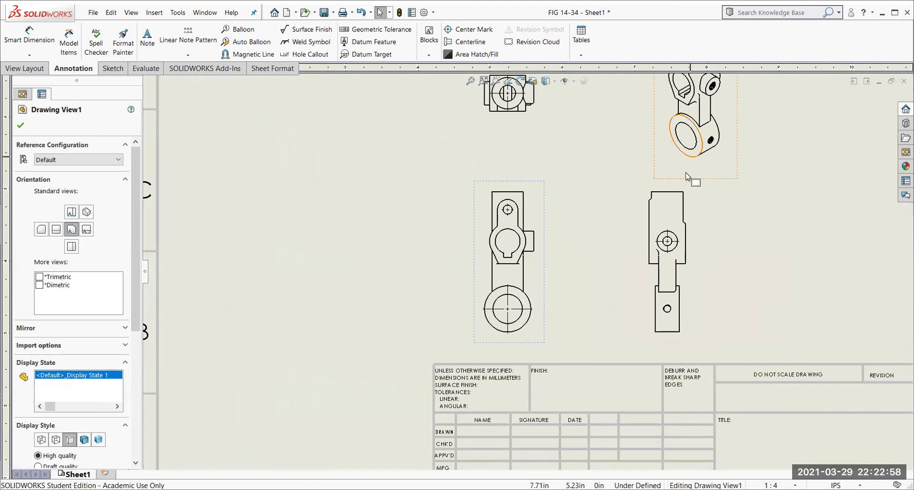
Set the isometric view's display style to Shaded With Edges.
left_click(705, 178)
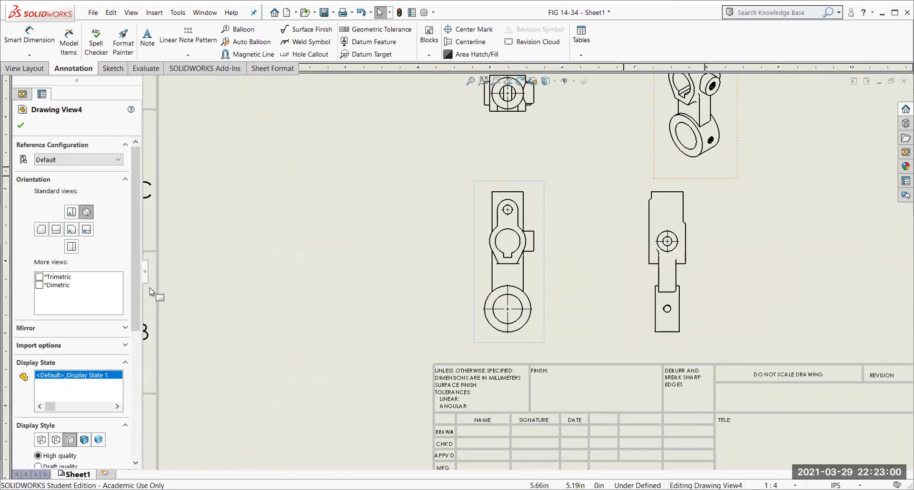
left_click(84, 440)
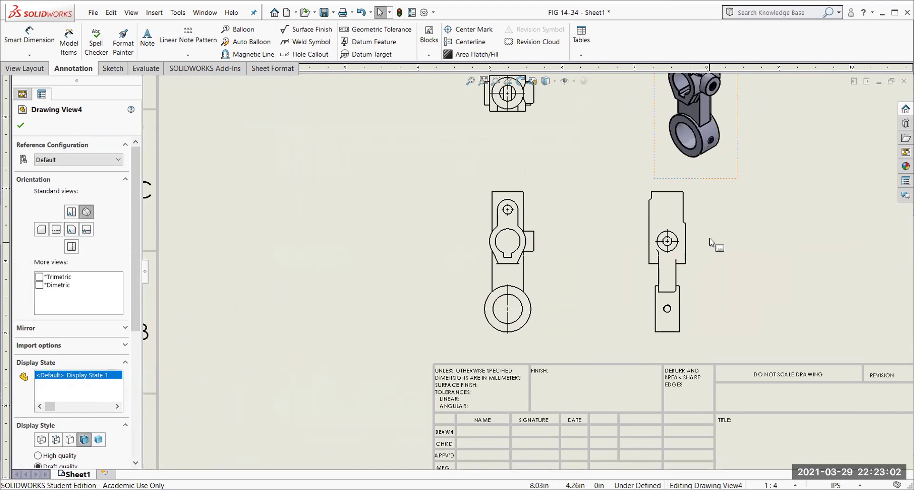
key("f")
scroll(656, 148, "up", 3)
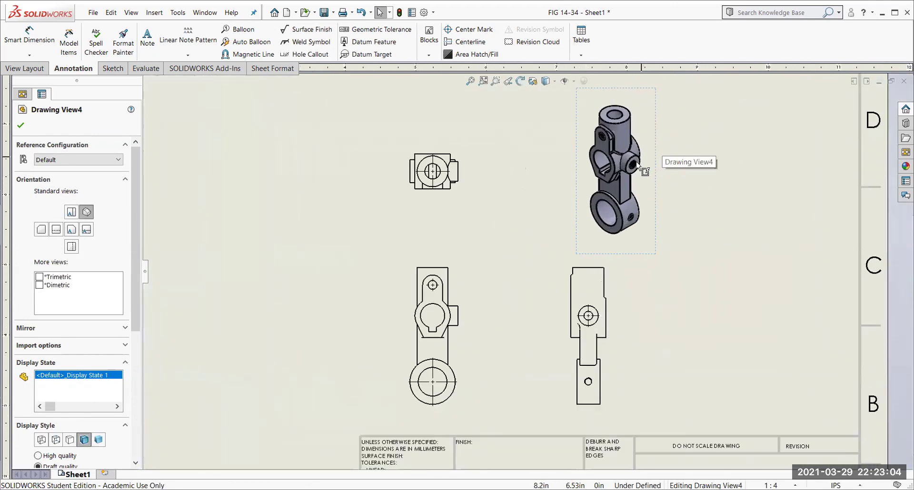
key("f")
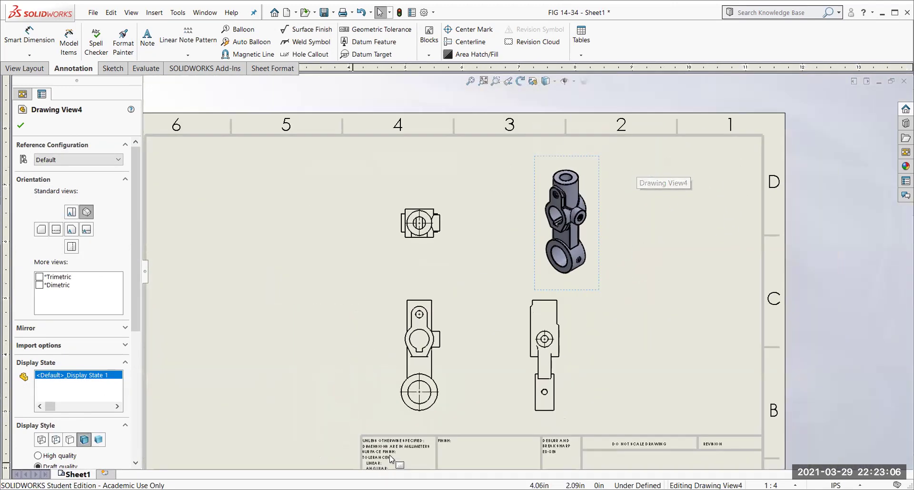
scroll(405, 410, "up", 2)
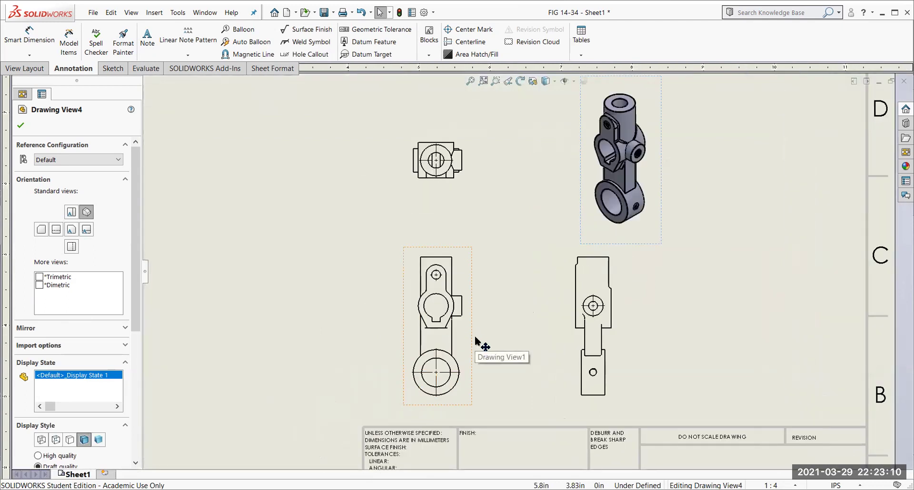
Set the front, top and right views to the Hidden Lines Visible display style.
left_click(472, 340)
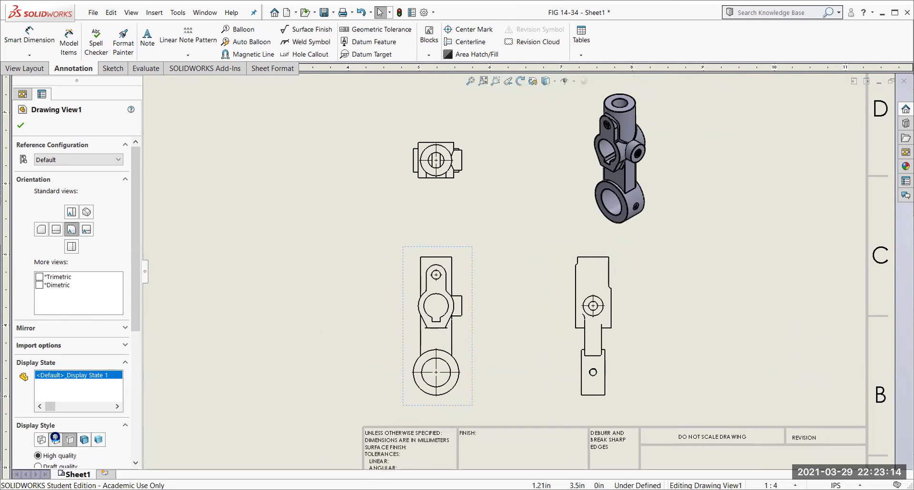
left_click(56, 440)
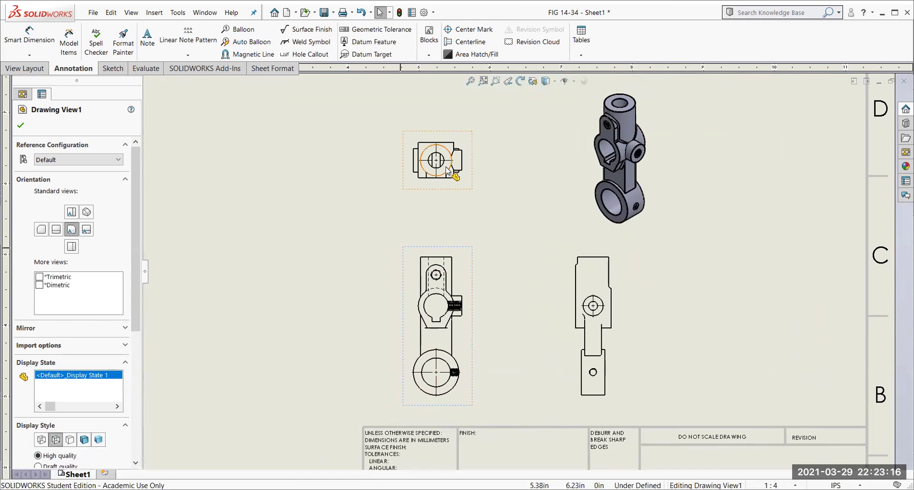
left_click(438, 187)
left_click(50, 428)
left_click(618, 308)
left_click(51, 428)
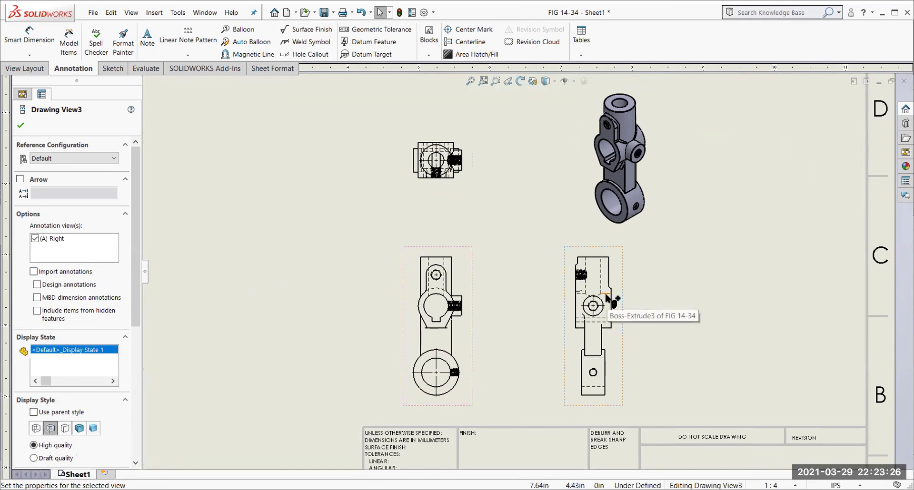
left_click(21, 125)
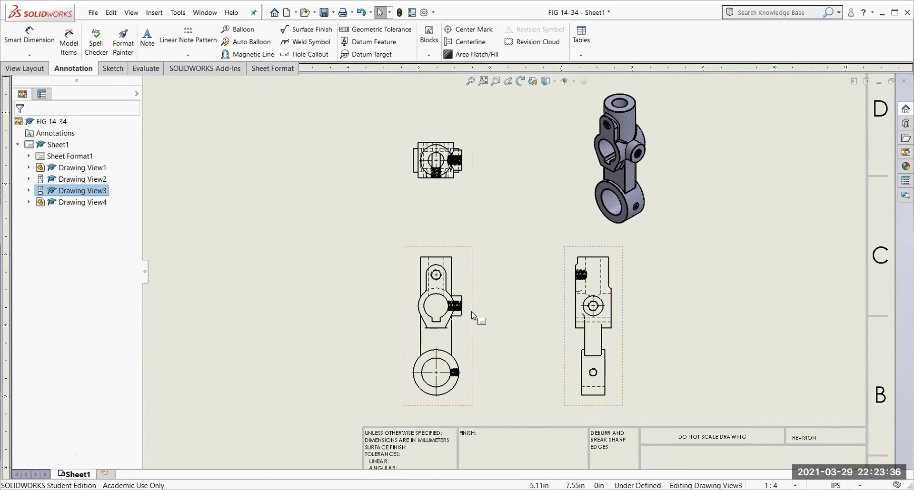
Insert automatic center marks for all holes in the front view, with radial lines enabled.
left_click(469, 285)
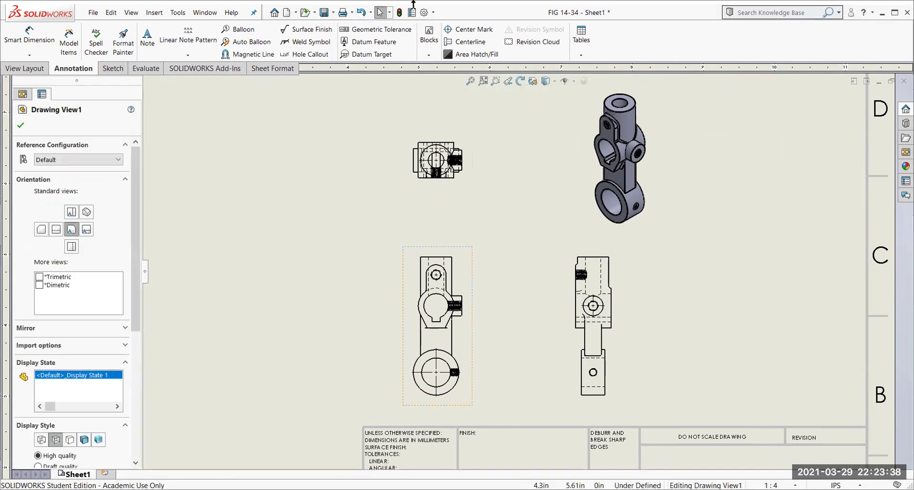
left_click(470, 30)
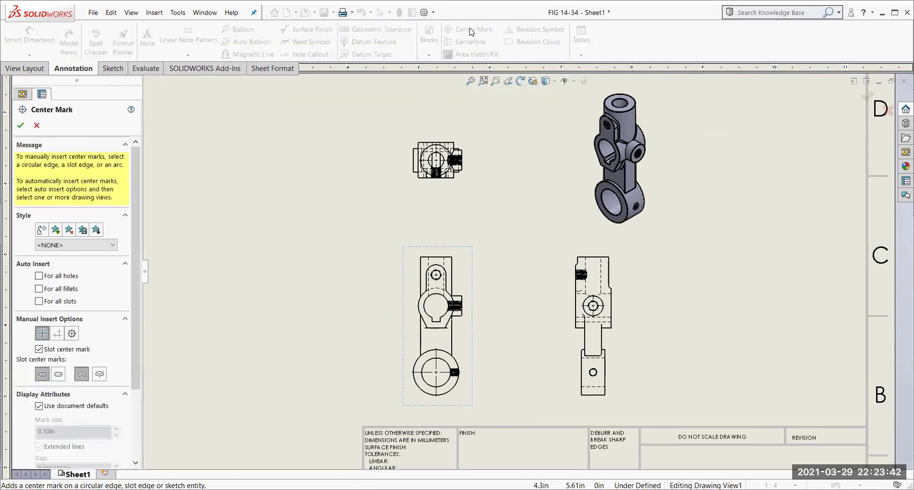
left_click(39, 277)
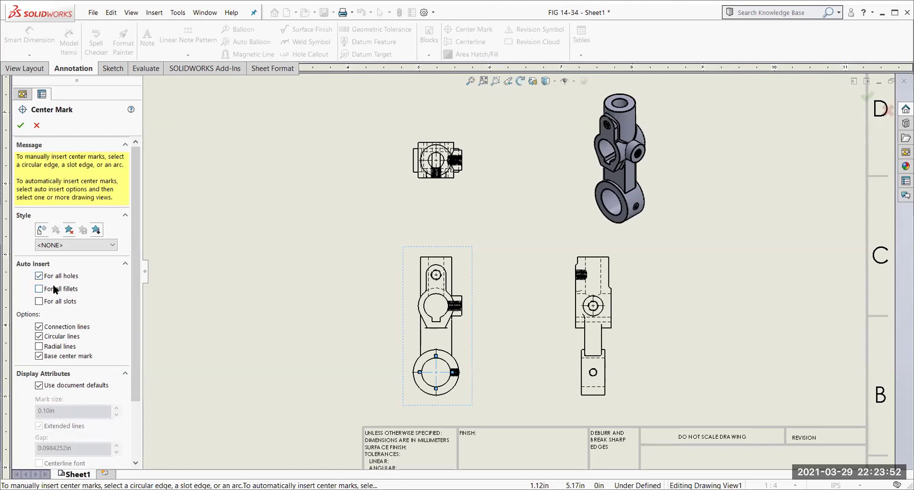
left_click(39, 347)
left_click_drag(136, 333, 135, 353)
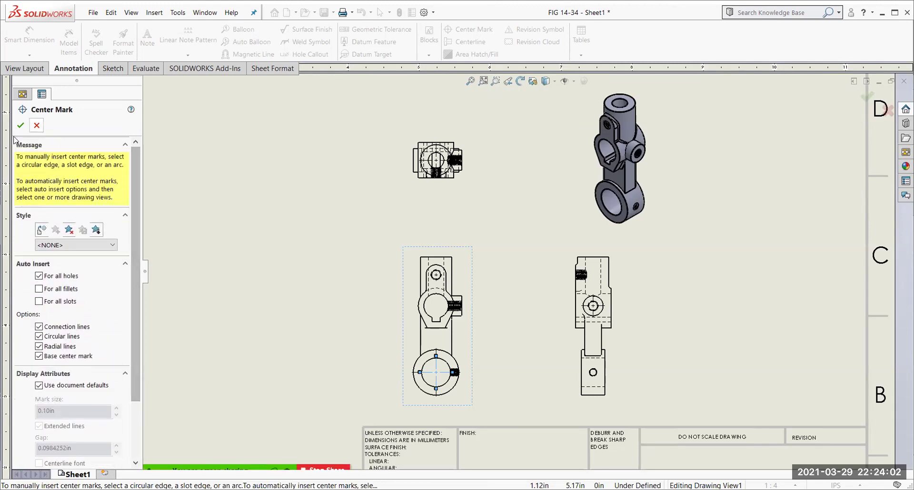
left_click(21, 126)
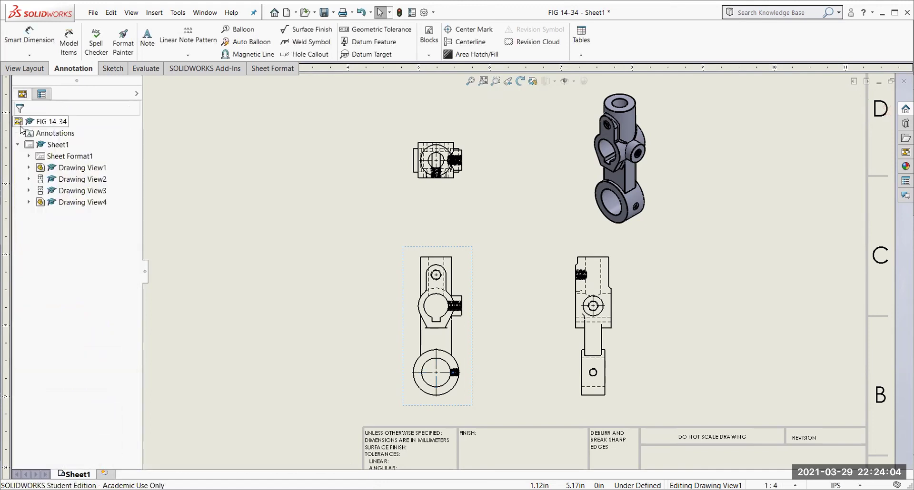
Insert automatic center marks for all holes in the right view.
left_click(621, 392)
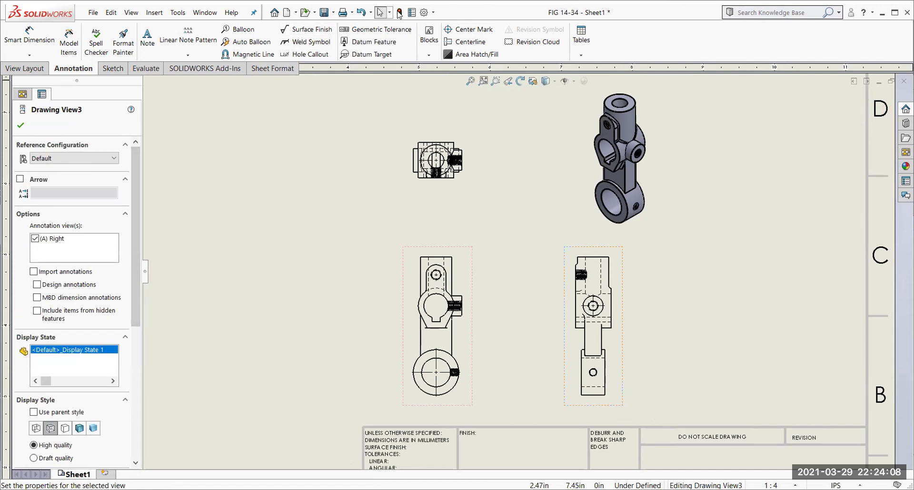
left_click(469, 31)
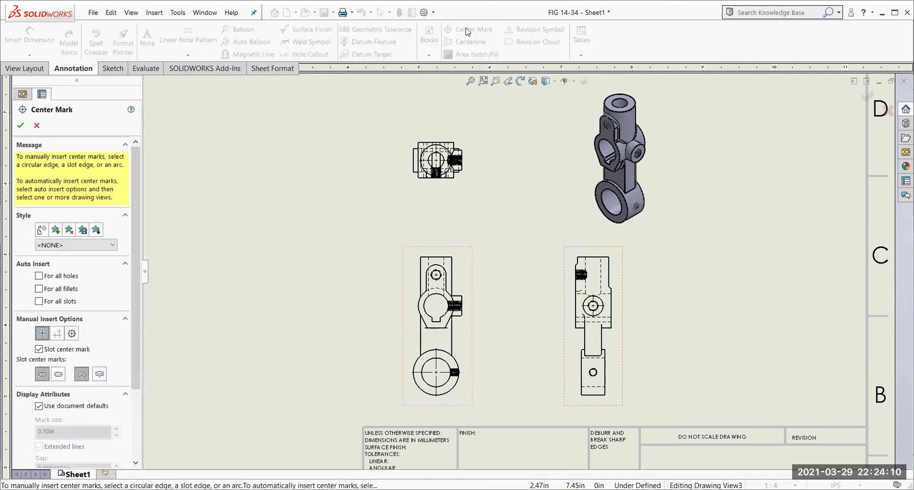
left_click(39, 276)
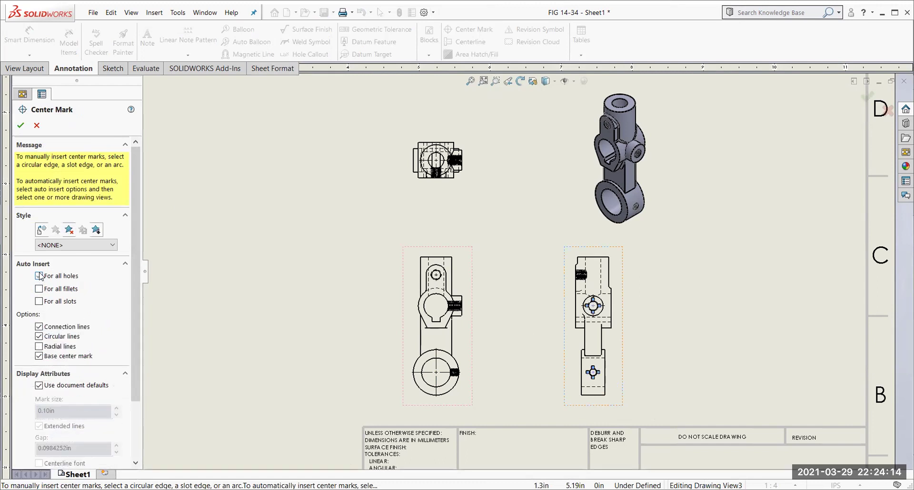
left_click(20, 125)
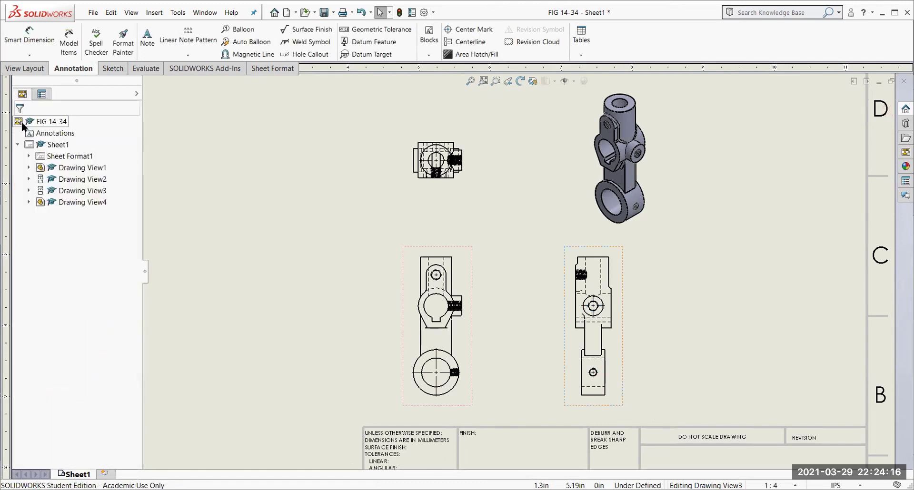
Insert automatic center marks for all holes in the top view.
left_click(412, 180)
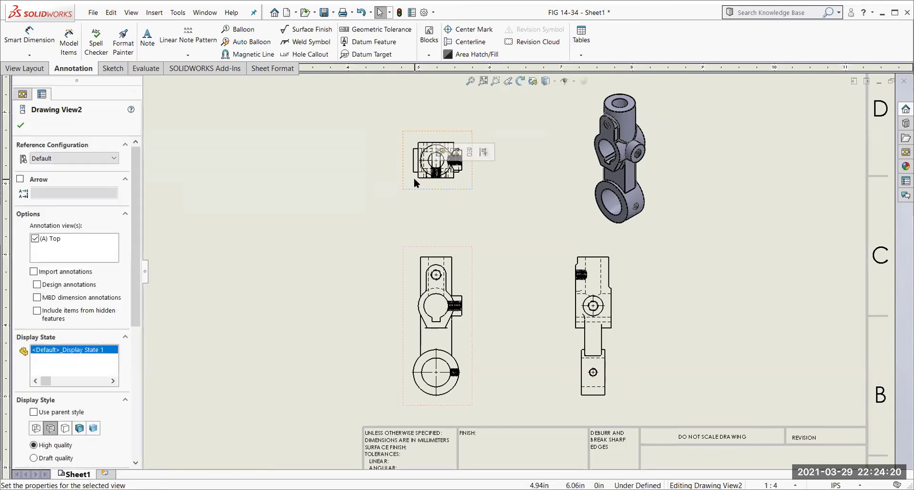
left_click(469, 29)
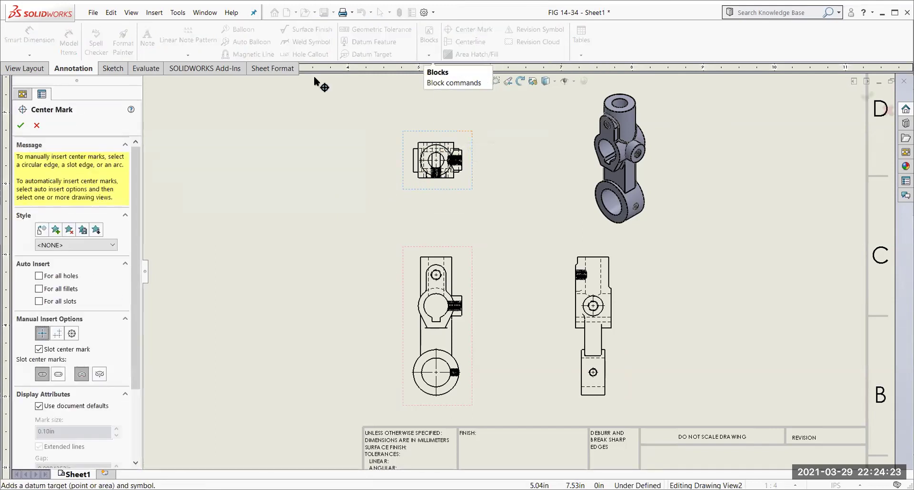
left_click(39, 276)
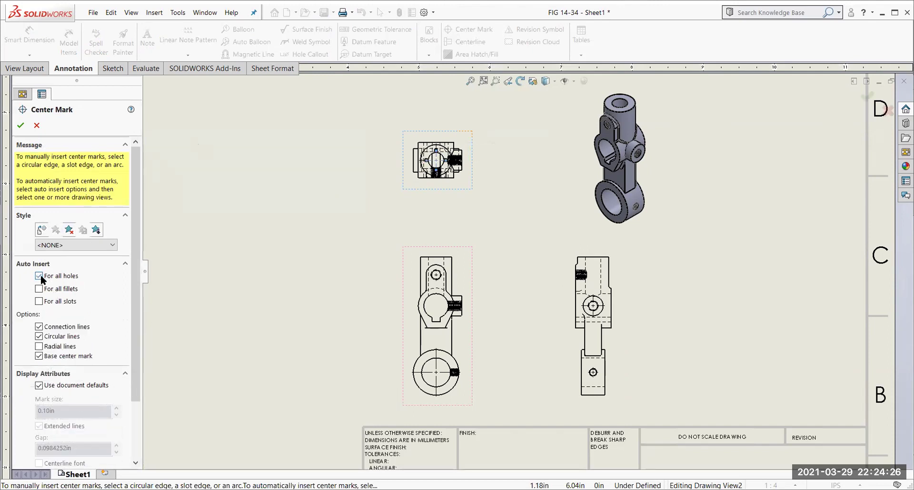
left_click(21, 126)
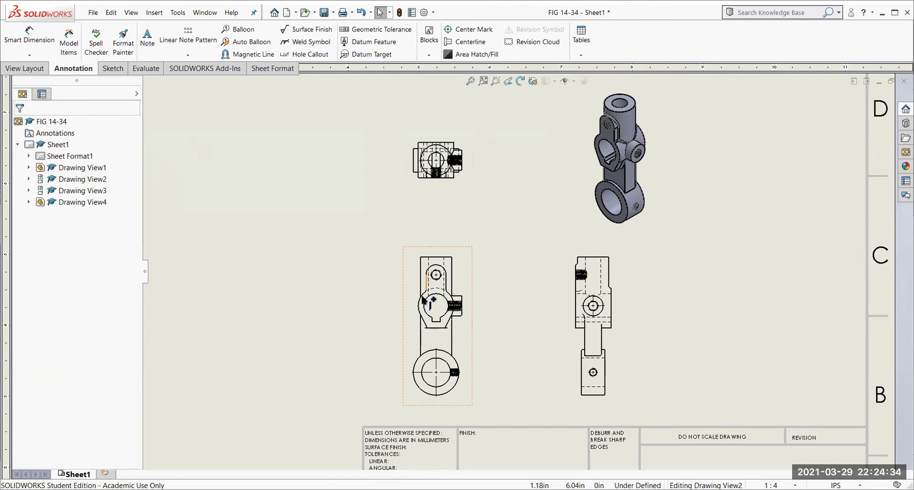
Place a center mark manually on the keyed bore in the front view, with automatic insertion for holes, fillets and slots turned off.
left_click(406, 330)
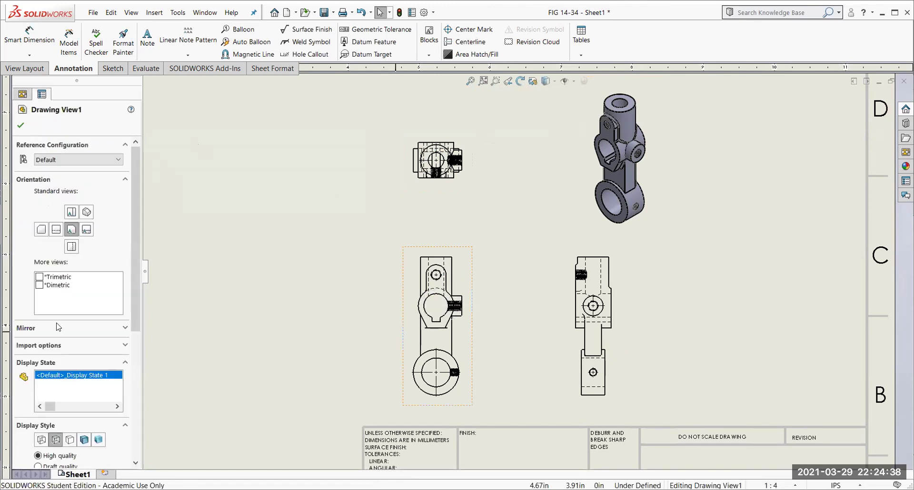
left_click(468, 30)
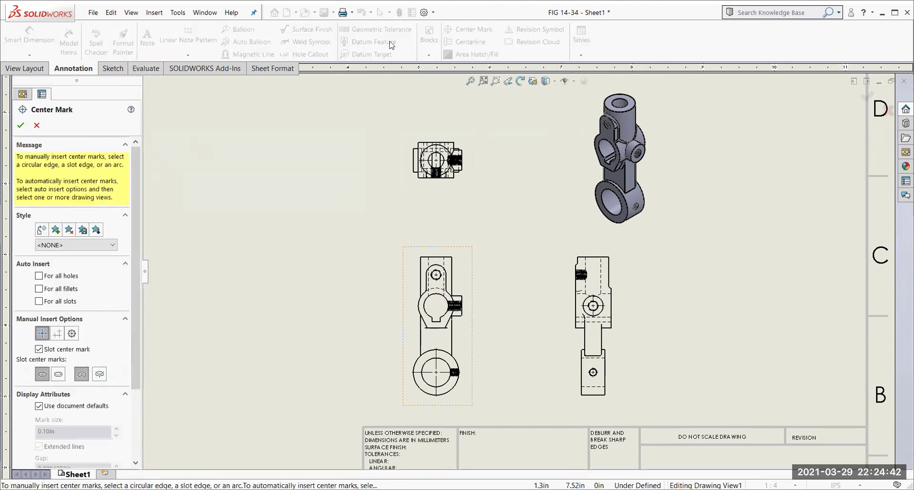
left_click(39, 276)
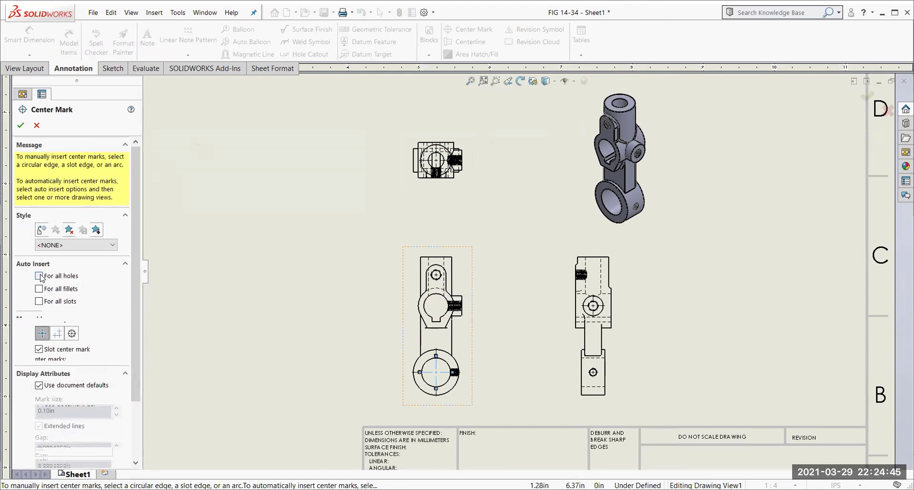
left_click(39, 302)
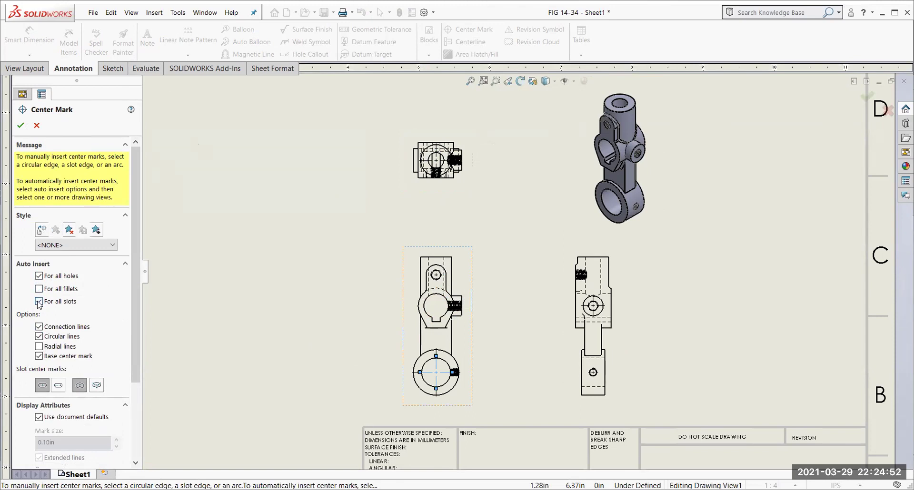
left_click(39, 302)
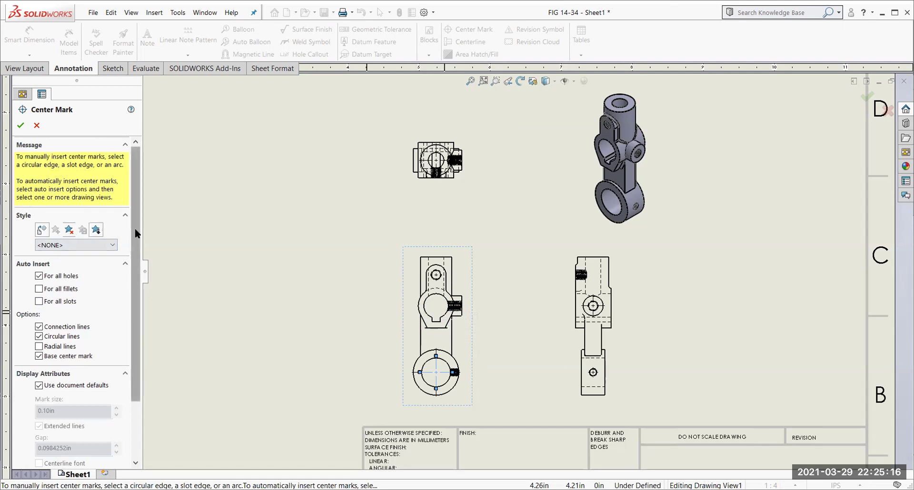
left_click(42, 279)
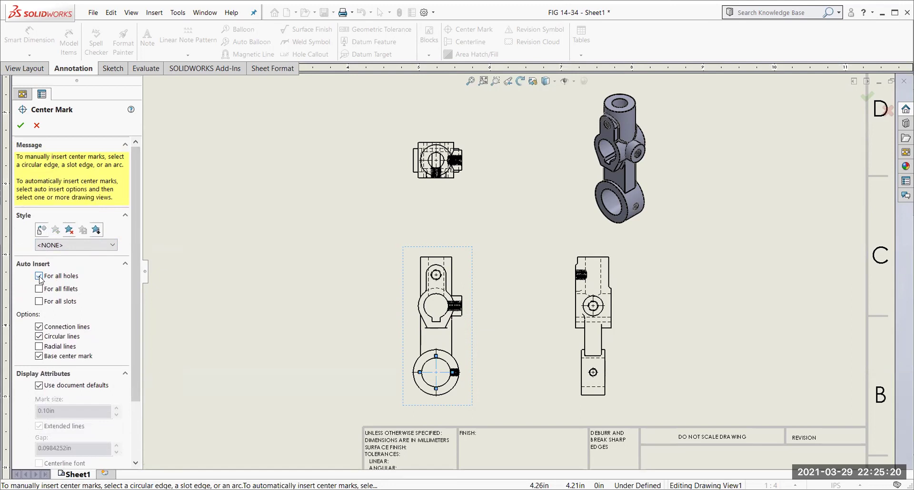
left_click(40, 278)
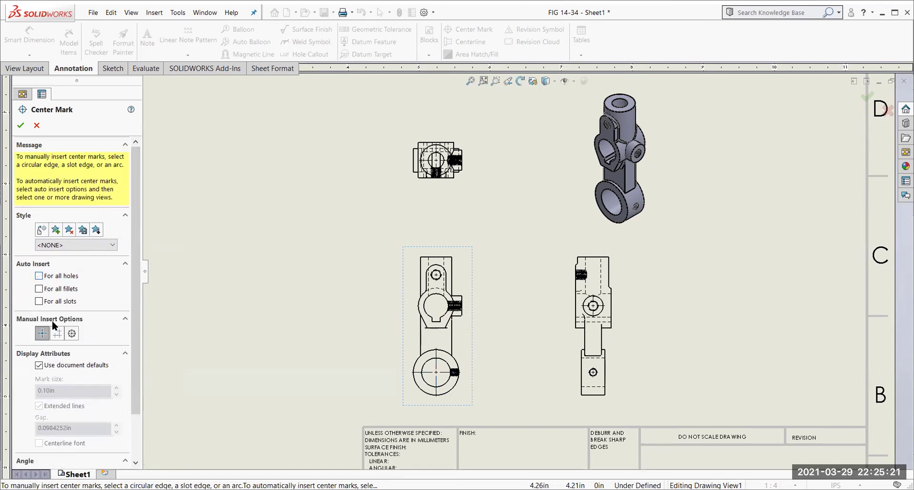
left_click(428, 316)
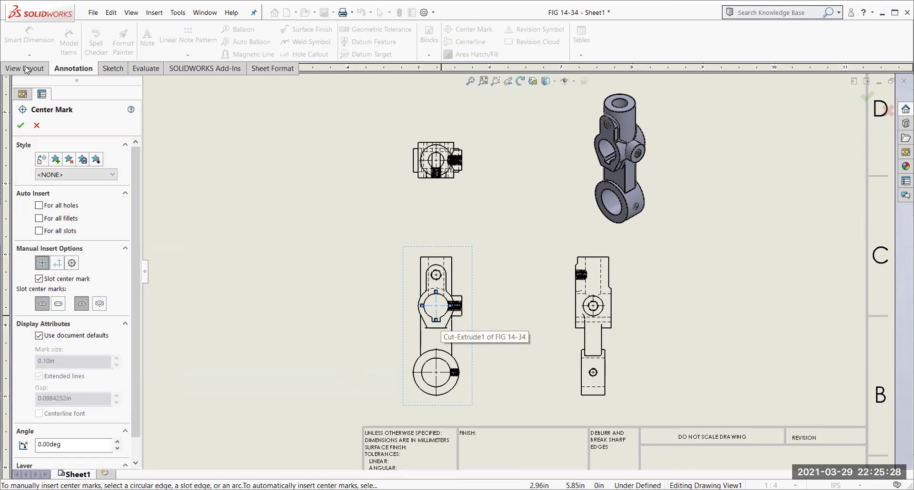
left_click(22, 125)
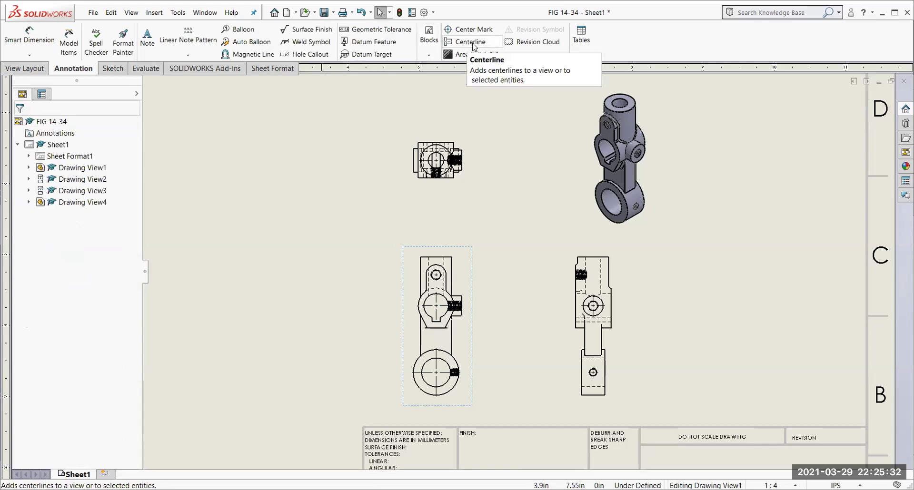
Insert automatic centerlines in the front, top and right views.
left_click(473, 267)
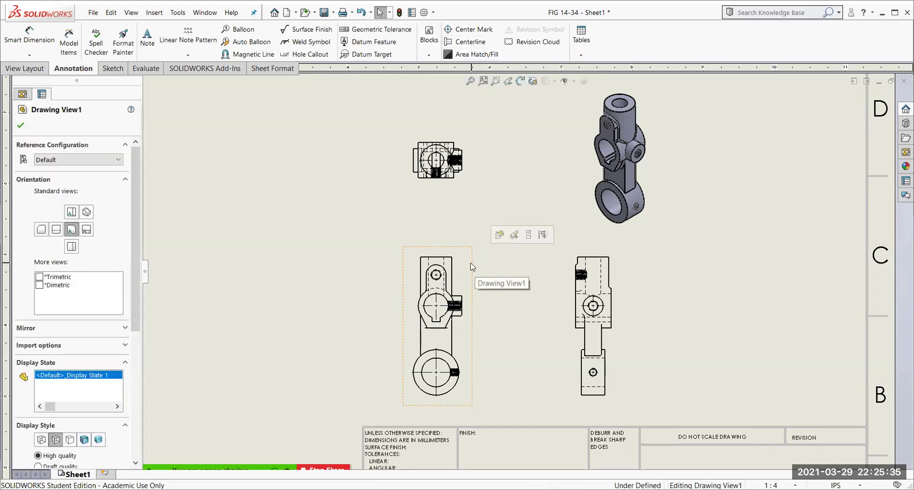
left_click(470, 42)
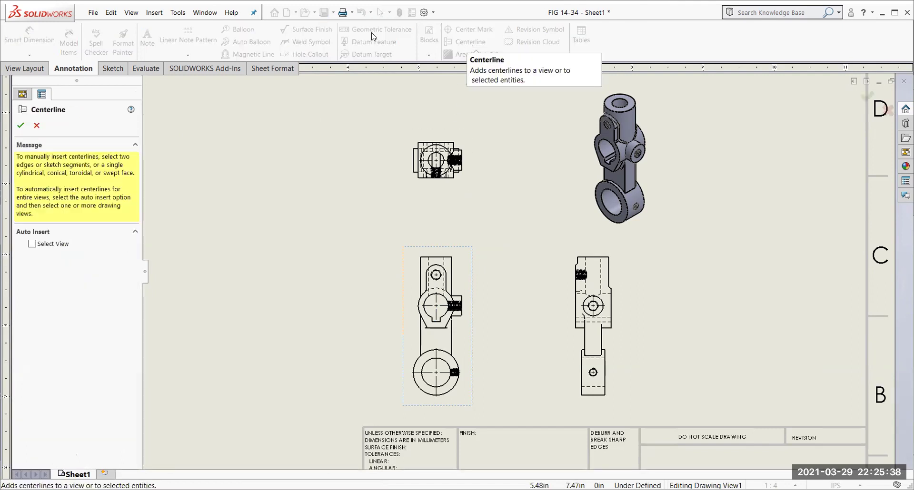
left_click(32, 244)
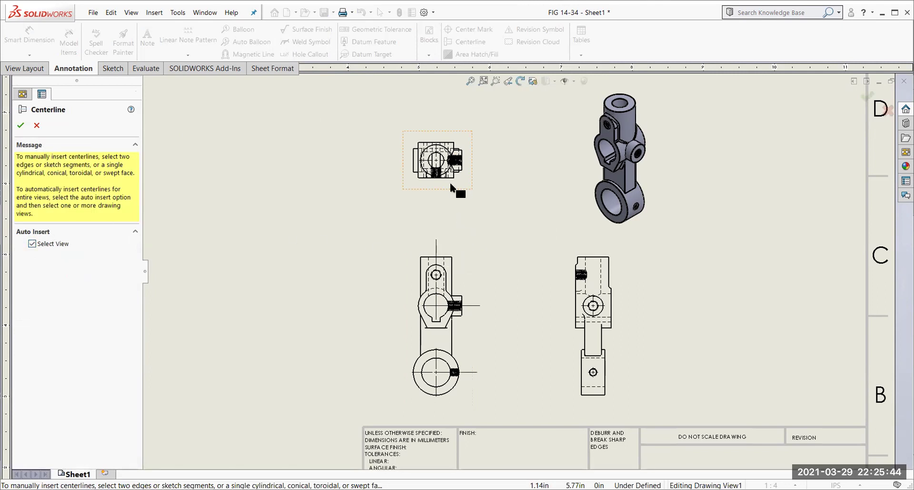
left_click(450, 182)
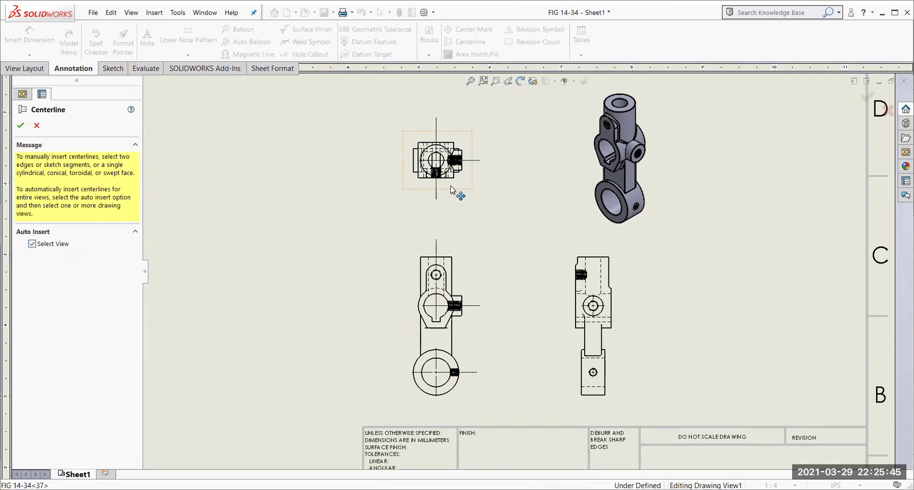
left_click(601, 252)
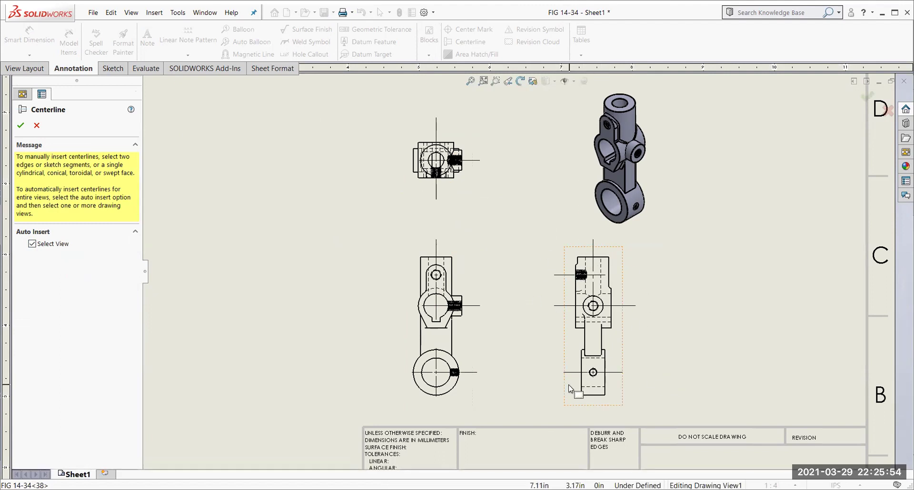
left_click(21, 126)
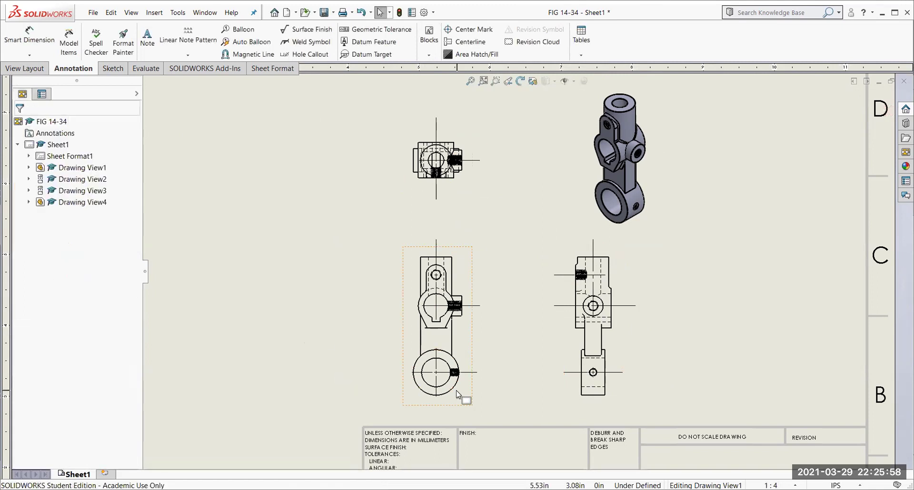
Set the front view to a custom scale of 1:2.
key("f")
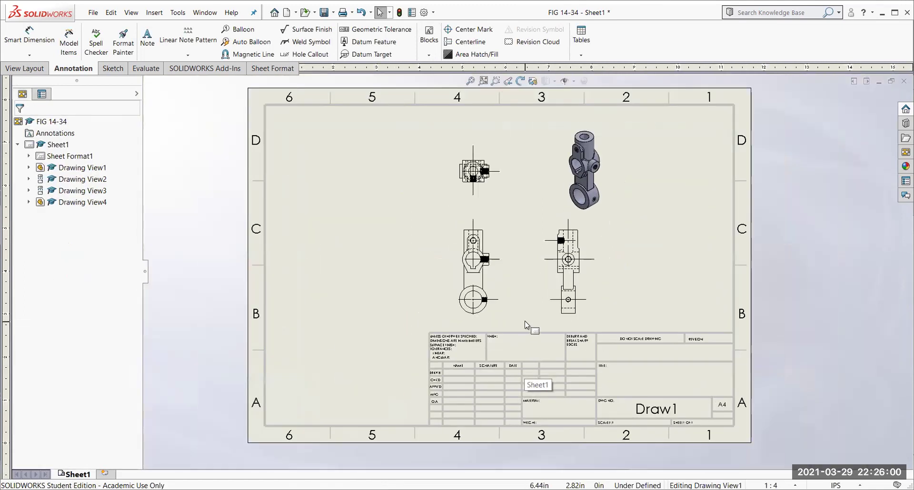
scroll(516, 169, "down", 6)
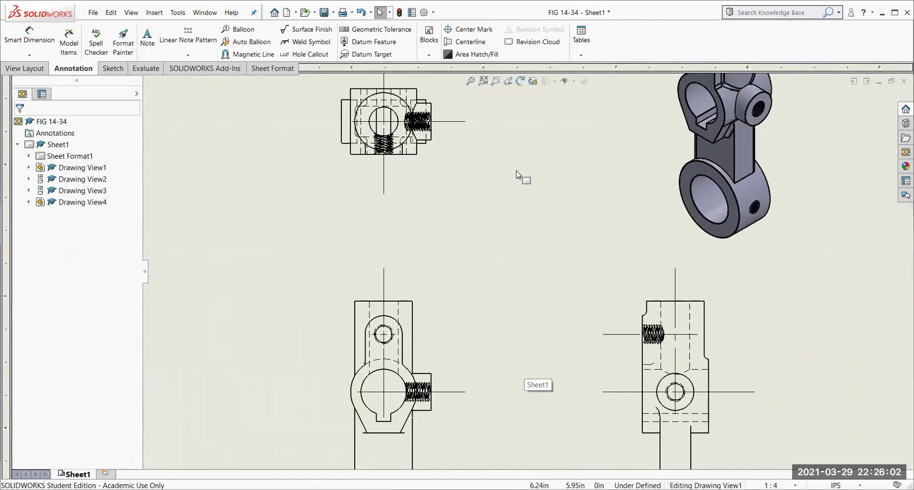
scroll(517, 178, "up", 6)
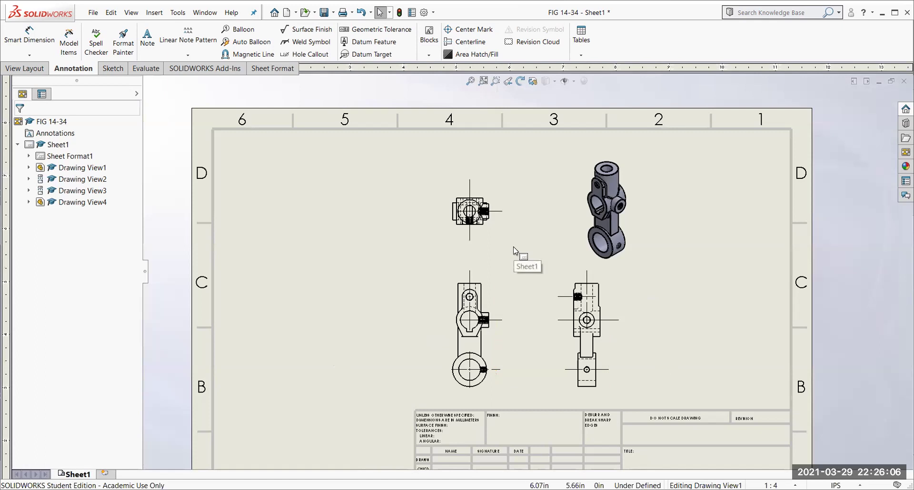
left_click(442, 366)
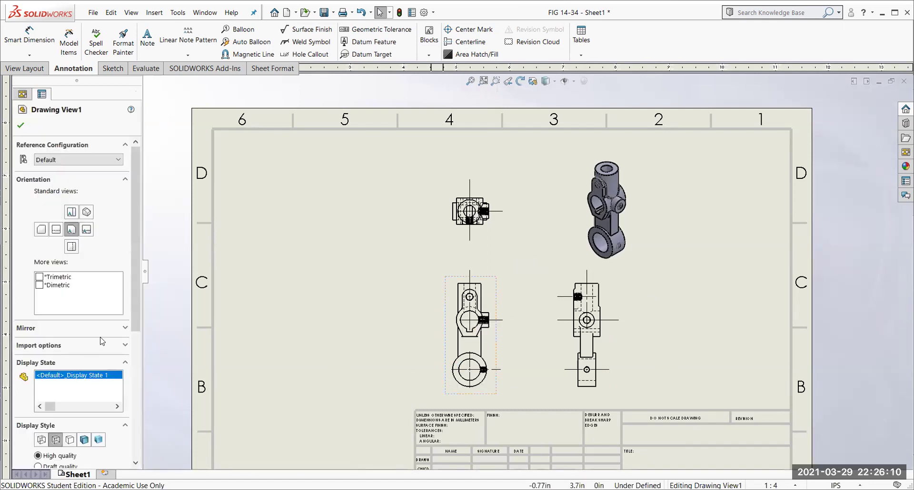
left_click_drag(140, 298, 136, 423)
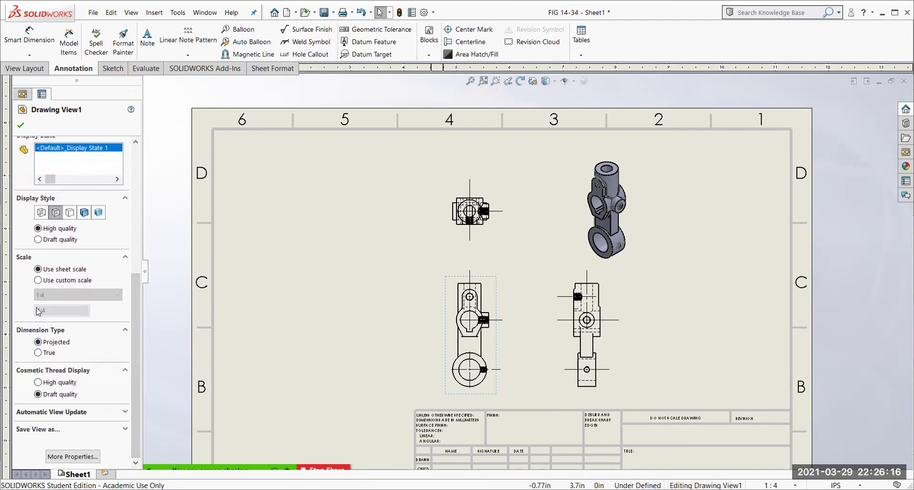
left_click(38, 281)
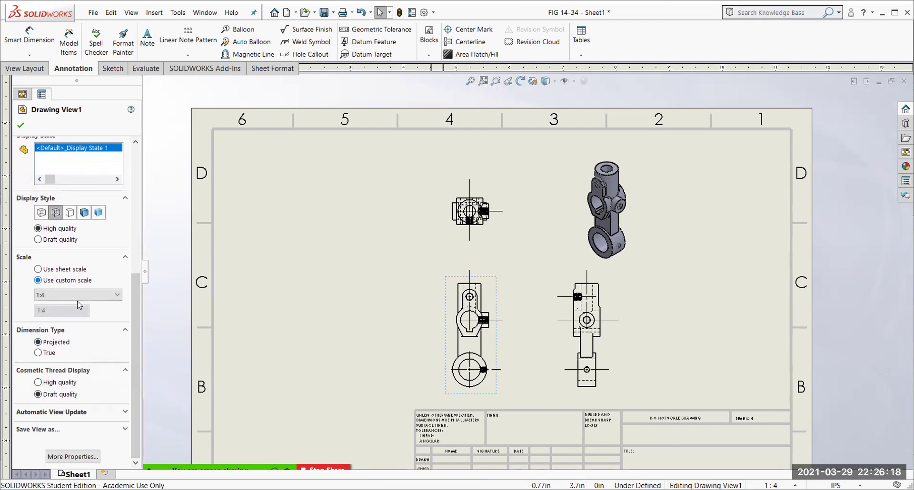
left_click(77, 294)
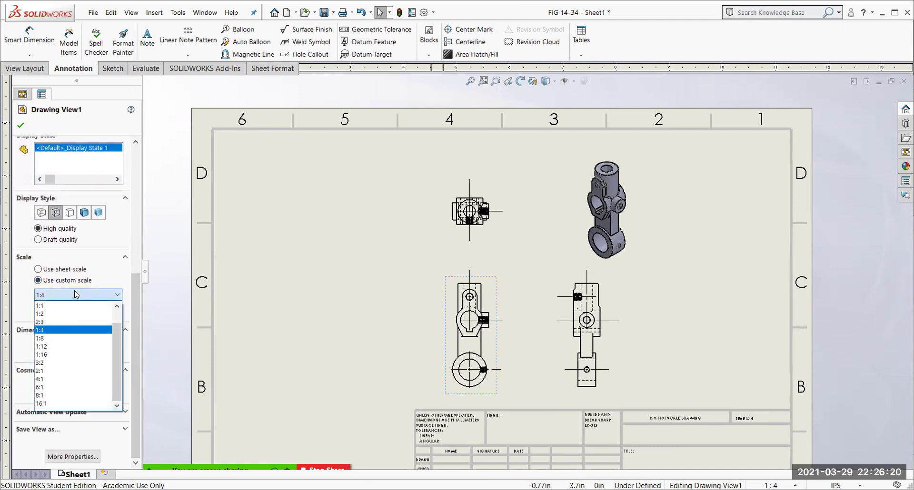
left_click(37, 322)
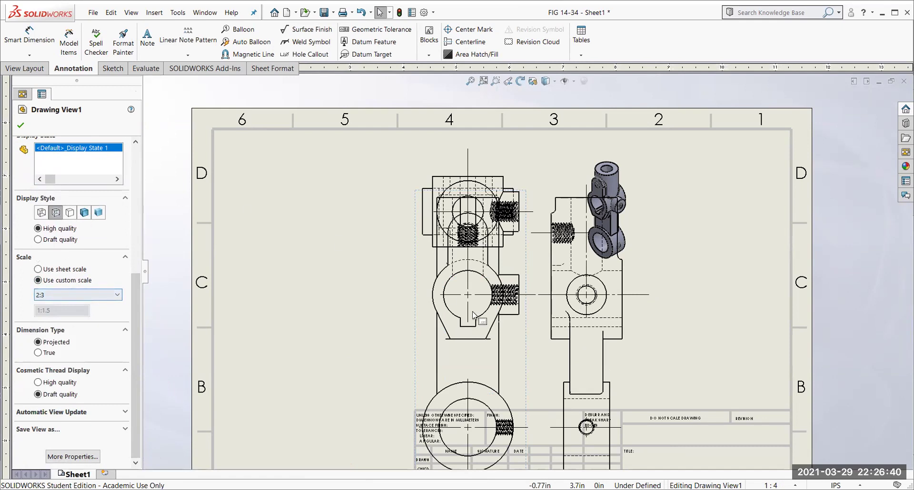
scroll(495, 314, "down", 2)
scroll(491, 308, "up", 4)
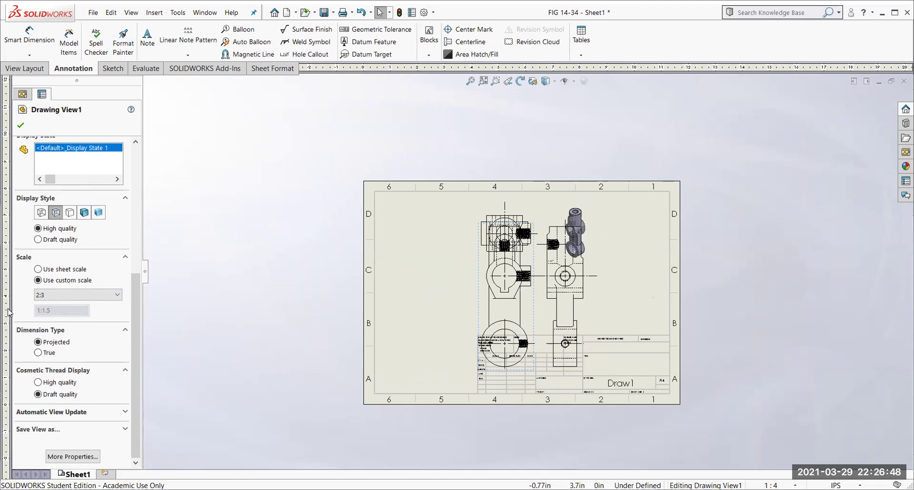
left_click(44, 295)
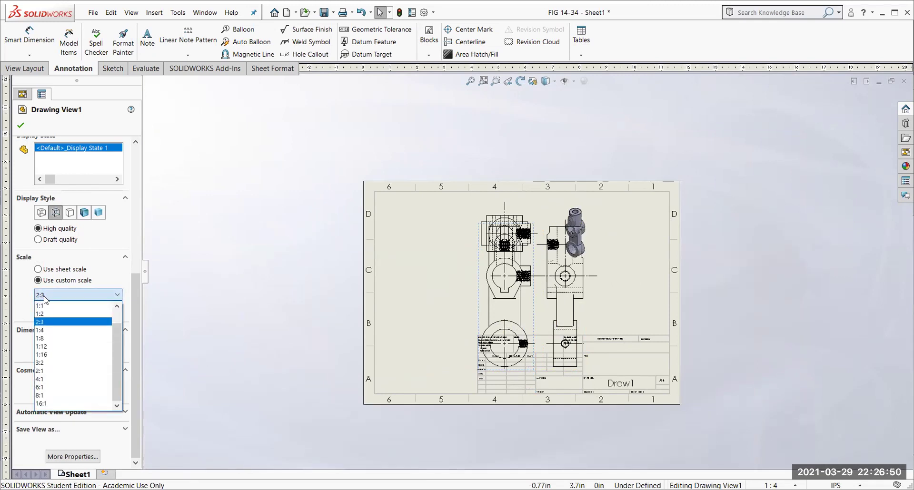
left_click(44, 314)
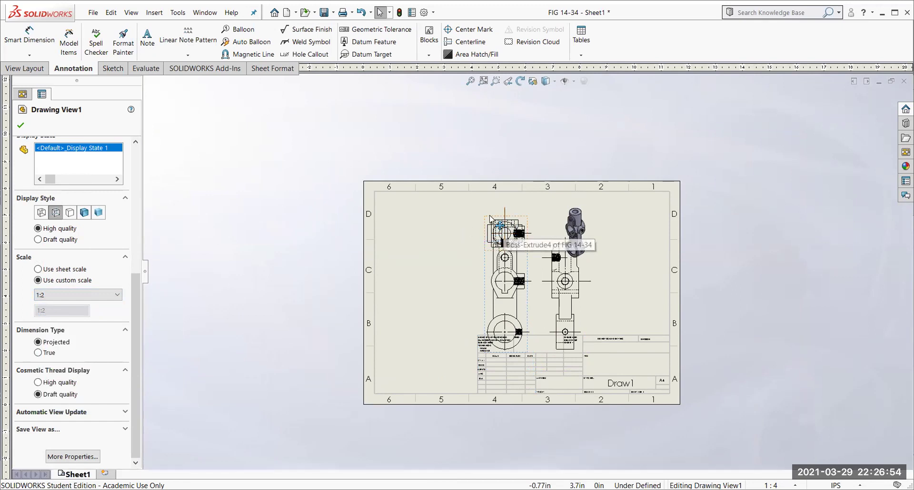
Rearrange the top, front and right views on the left half of the sheet, clear of each other, the title block and the isometric view.
left_click_drag(493, 216, 492, 199)
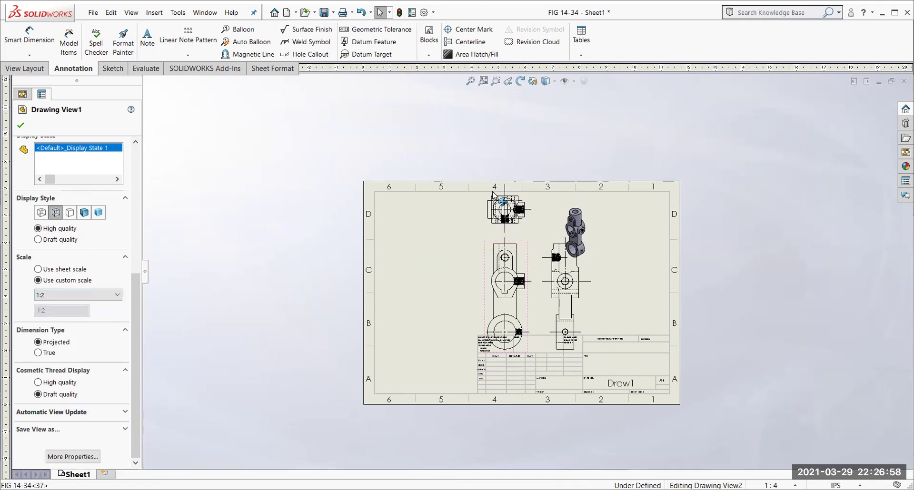
left_click(494, 199)
mouse_move(483, 280)
left_mouse_down()
mouse_move(416, 273)
mouse_move(392, 281)
mouse_move(393, 261)
mouse_move(425, 263)
left_mouse_up()
left_click(551, 281)
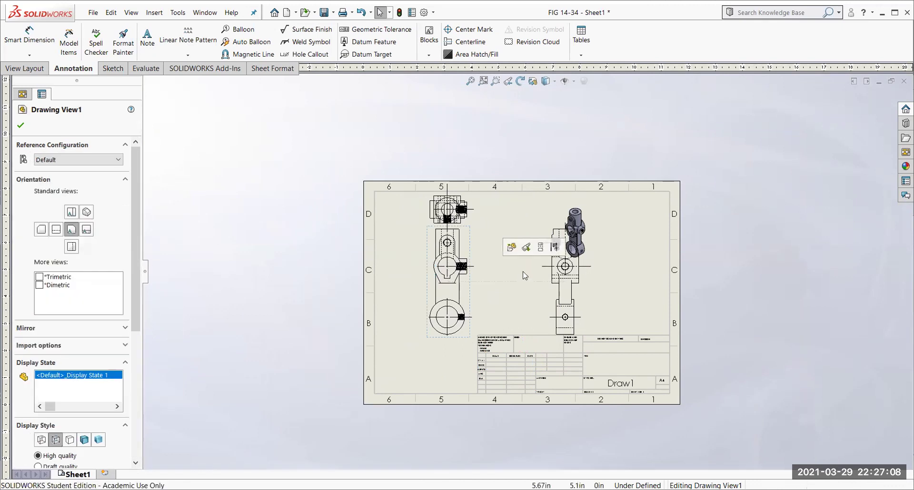
left_click_drag(547, 282, 492, 280)
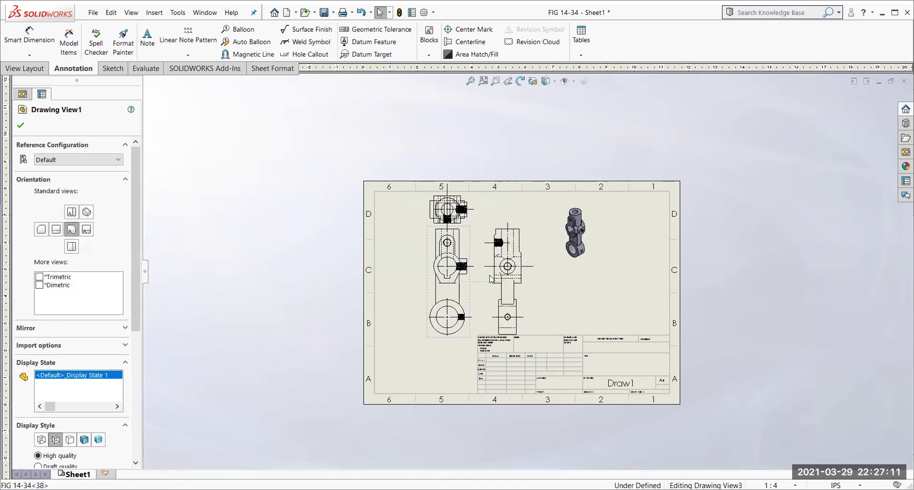
left_click(428, 298)
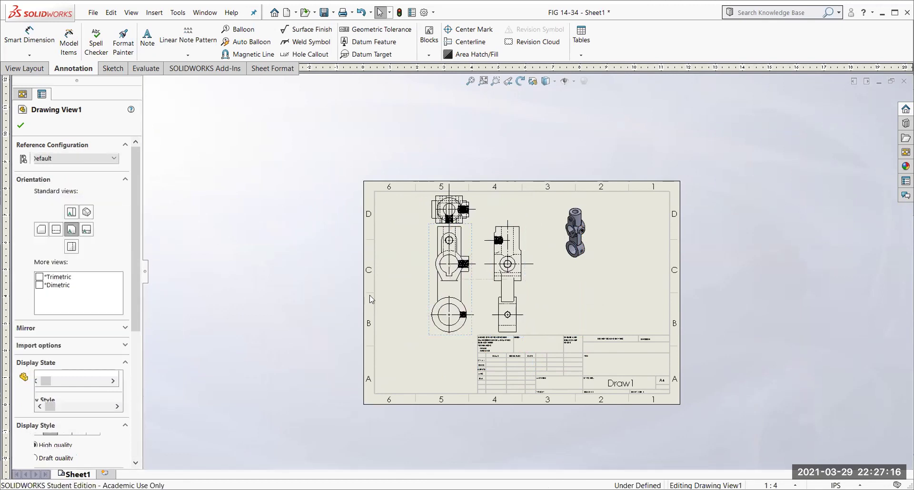
Set the isometric view to a custom scale of 1:2 so it matches the scale of the front and right views.
left_click(589, 266)
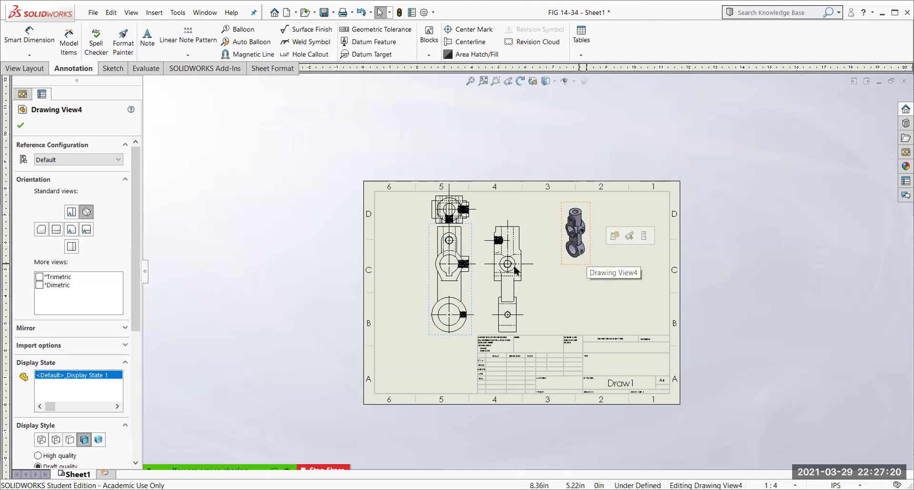
left_click(491, 294)
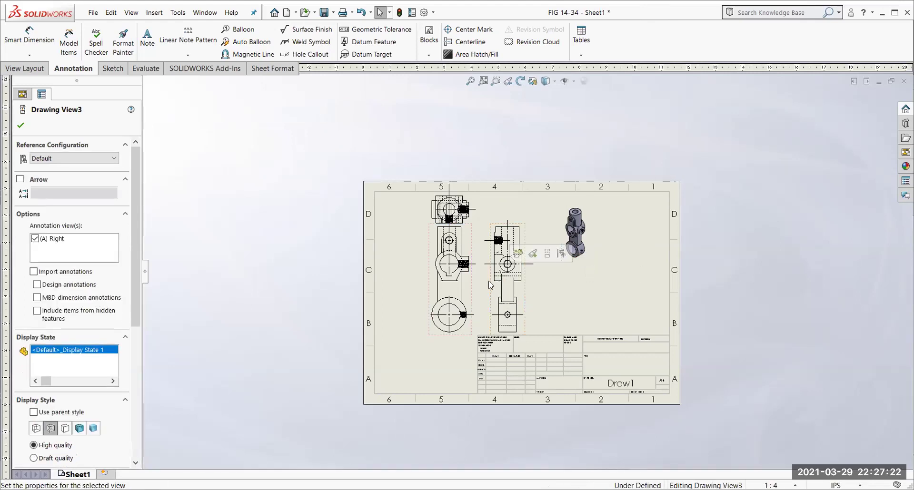
left_click_drag(137, 312, 132, 395)
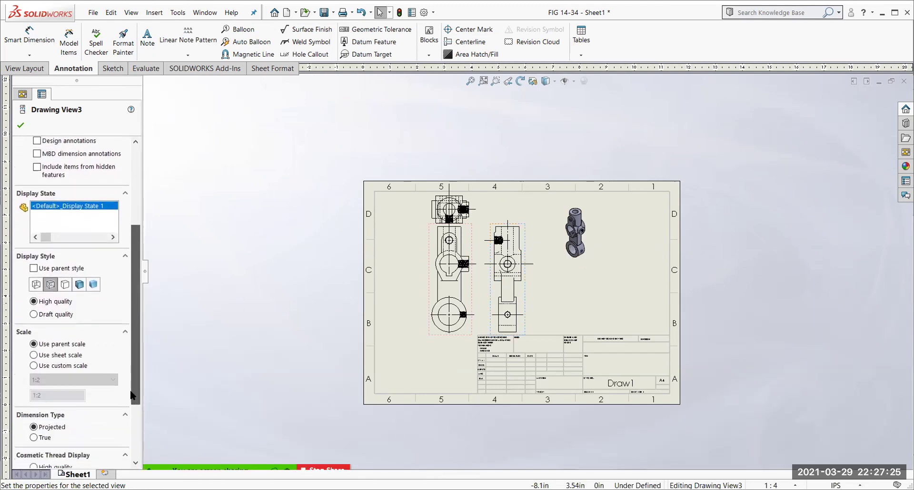
left_click(578, 265)
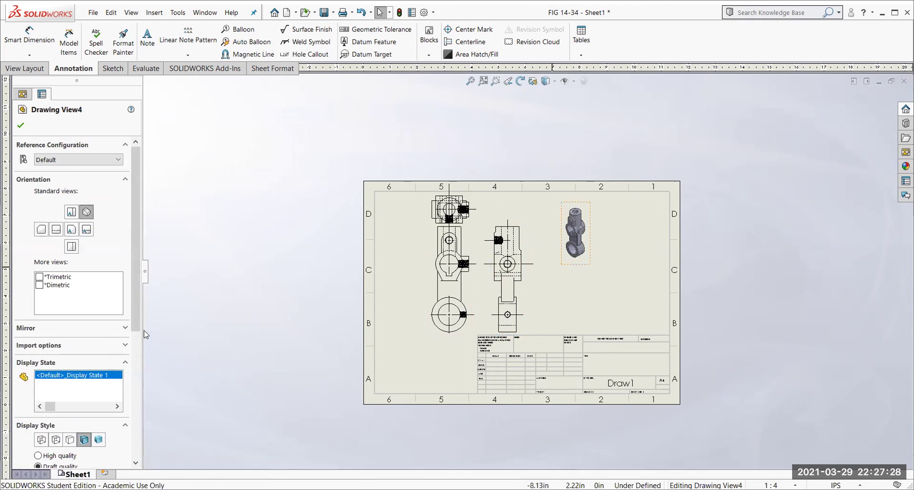
left_click_drag(135, 321, 135, 392)
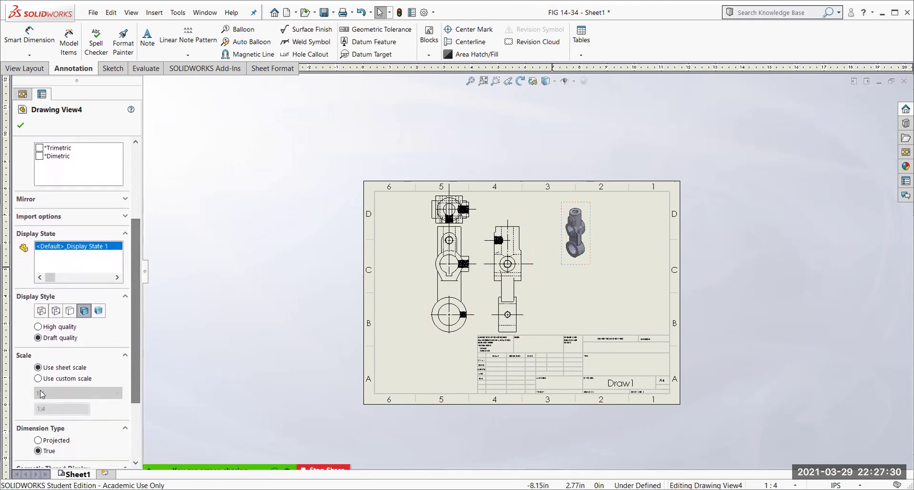
left_click(47, 379)
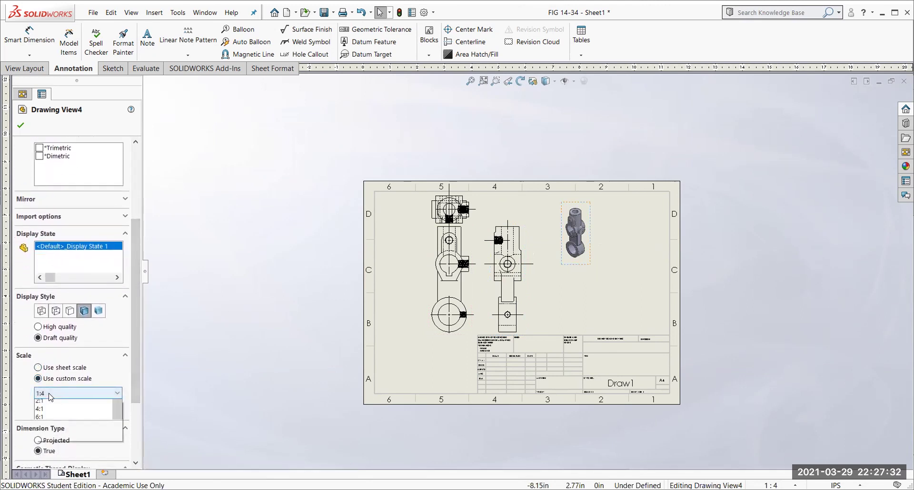
left_click(48, 393)
left_click(47, 413)
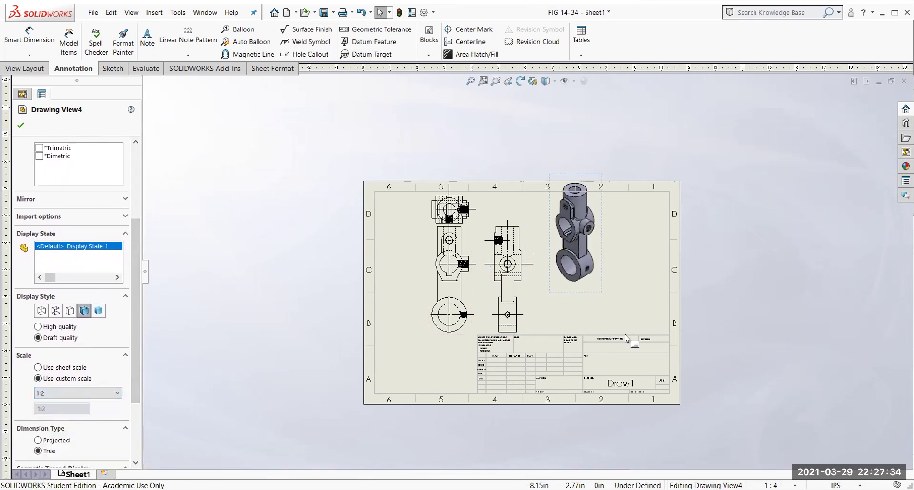
Move the enlarged isometric view fully inside the sheet border, above the title block and clear of the right view.
left_click_drag(601, 295, 635, 320)
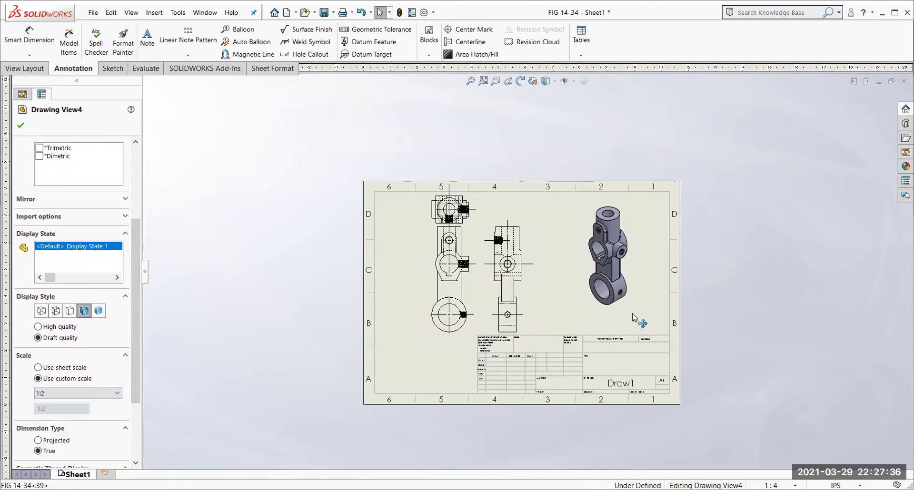
scroll(506, 280, "up", 2)
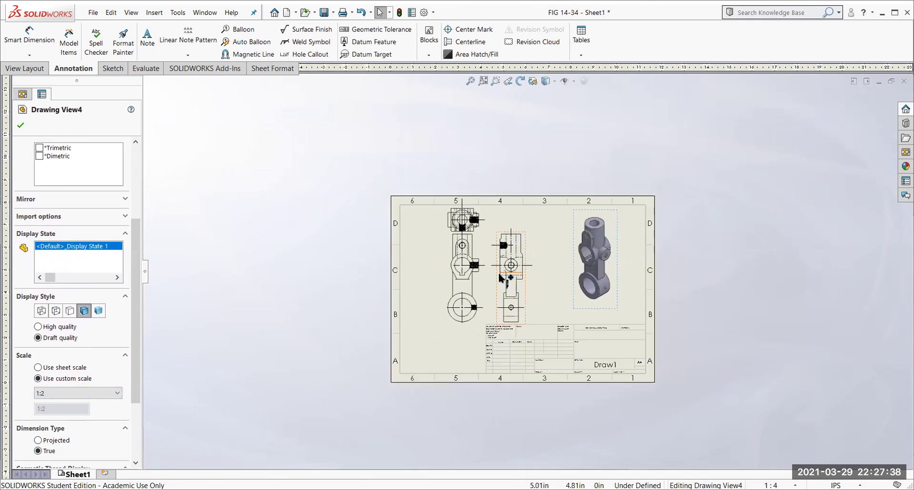
scroll(511, 272, "down", 3)
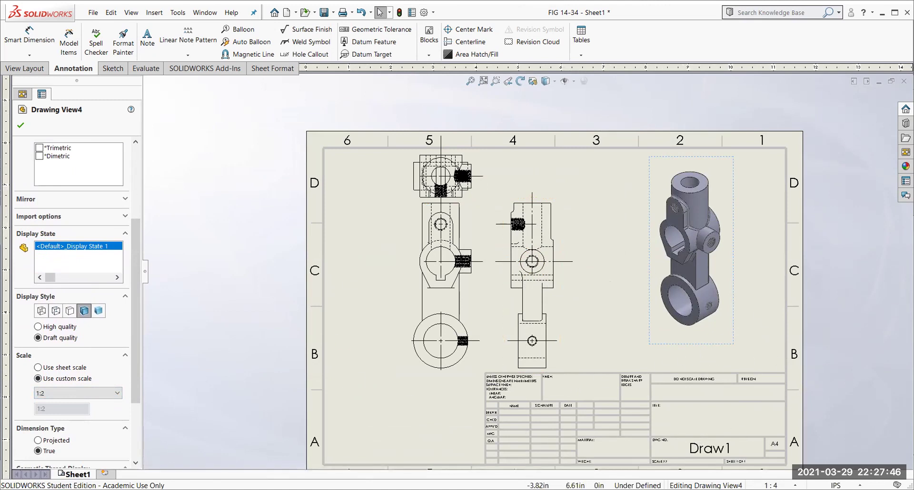
left_click(21, 126)
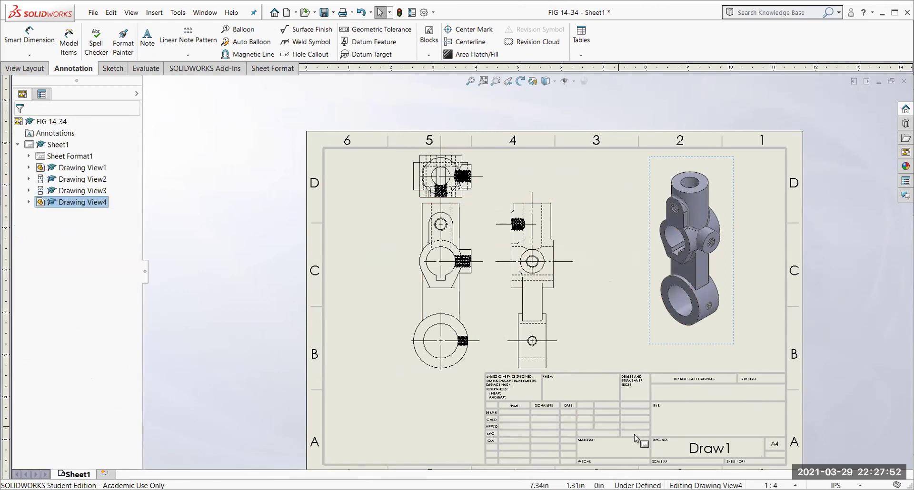
Edit the sheet format to enter the drafter's full name in the title block's title field, and return to the sheet.
right_click(664, 402)
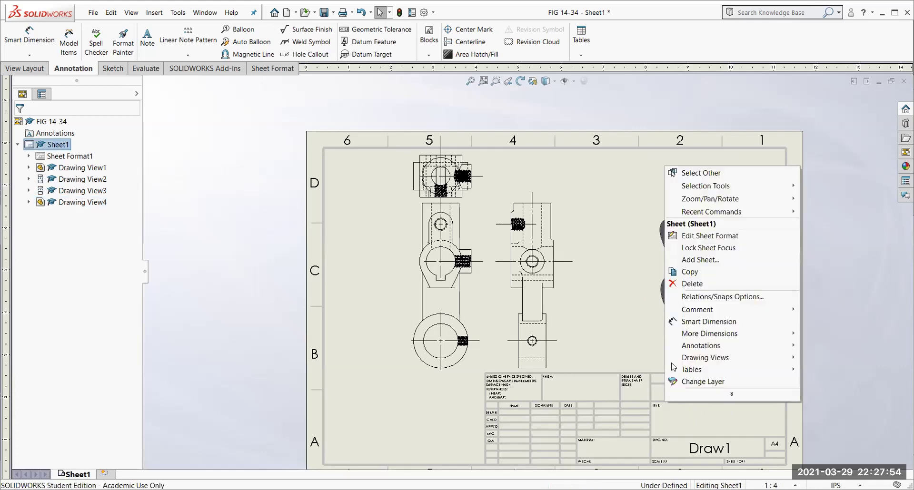
left_click(701, 237)
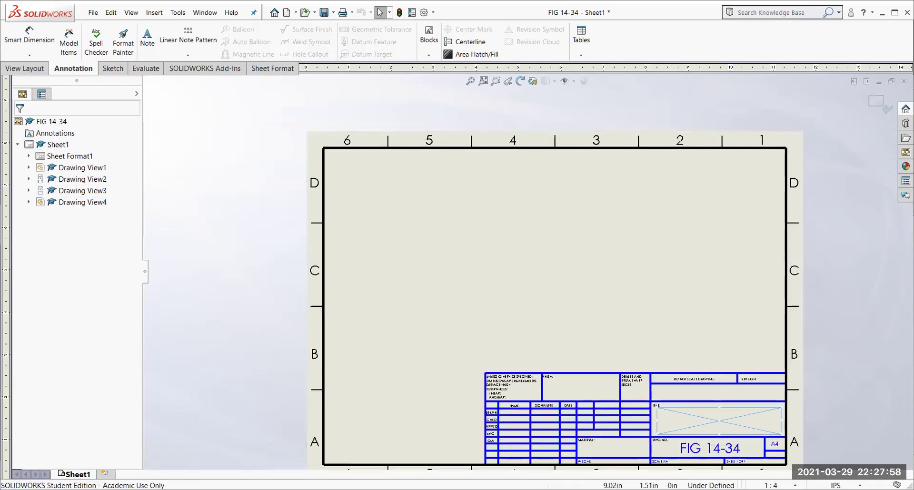
double_click(689, 418)
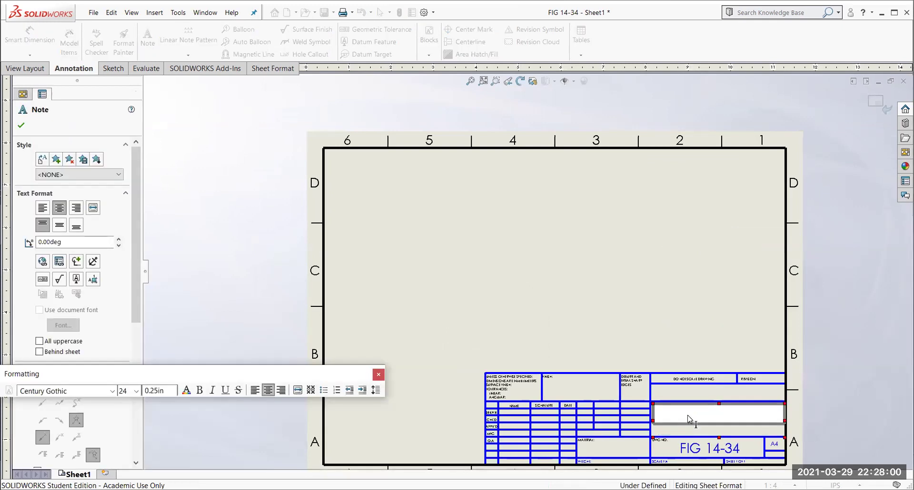
type("COREY KNOWLTON")
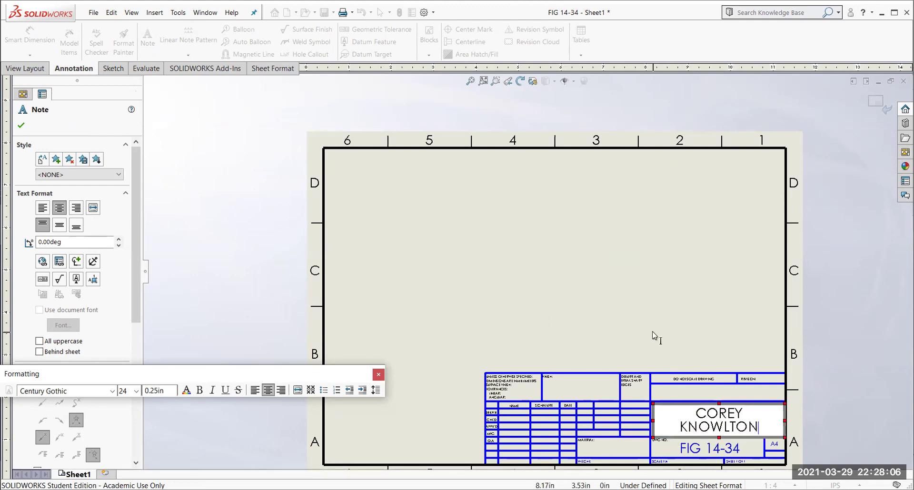
key("Escape")
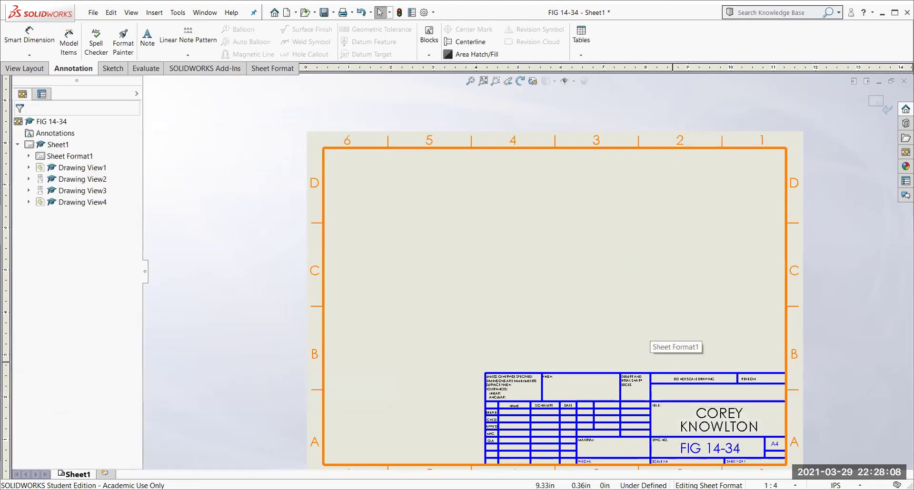
left_click(569, 243)
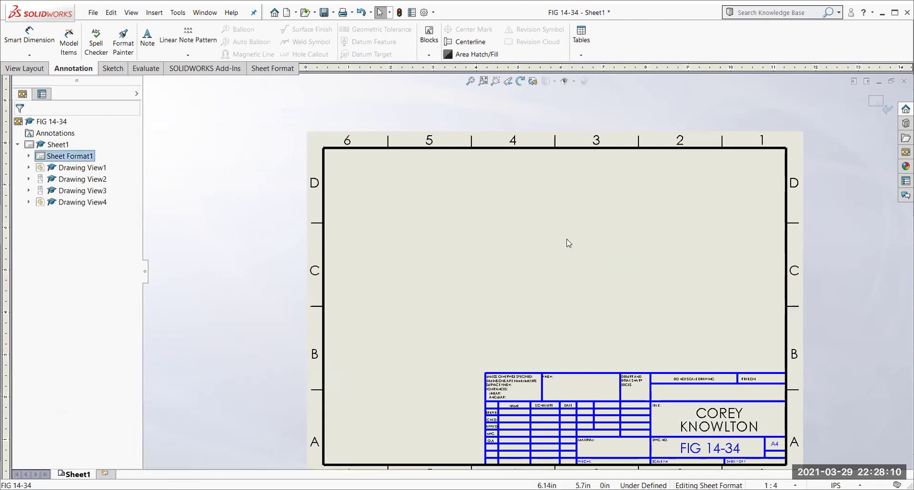
right_click(567, 242)
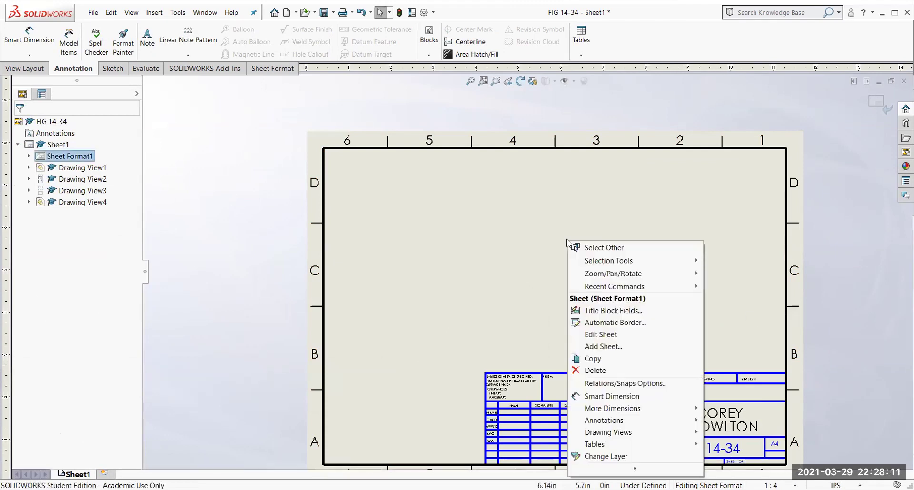
left_click(595, 336)
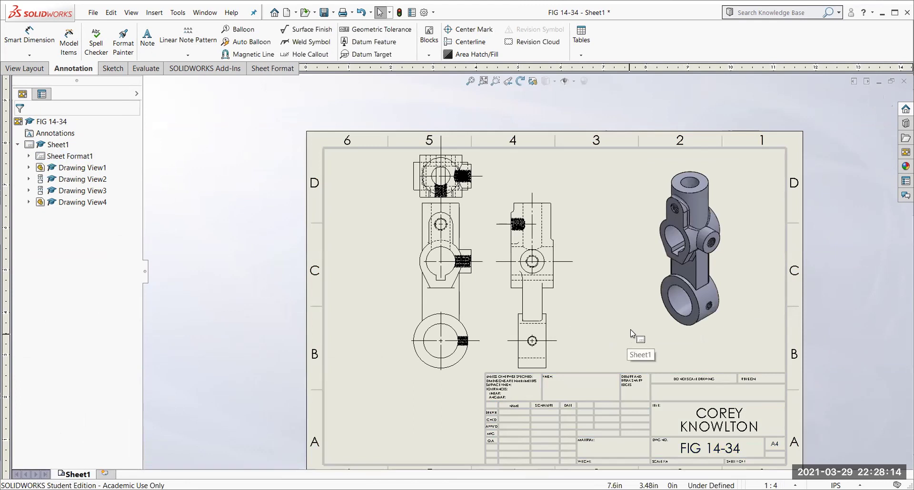
Save the drawing as a SOLIDWORKS drawing file named FIG 14-34 DWG in the Downloads folder.
scroll(632, 325, "down", 3)
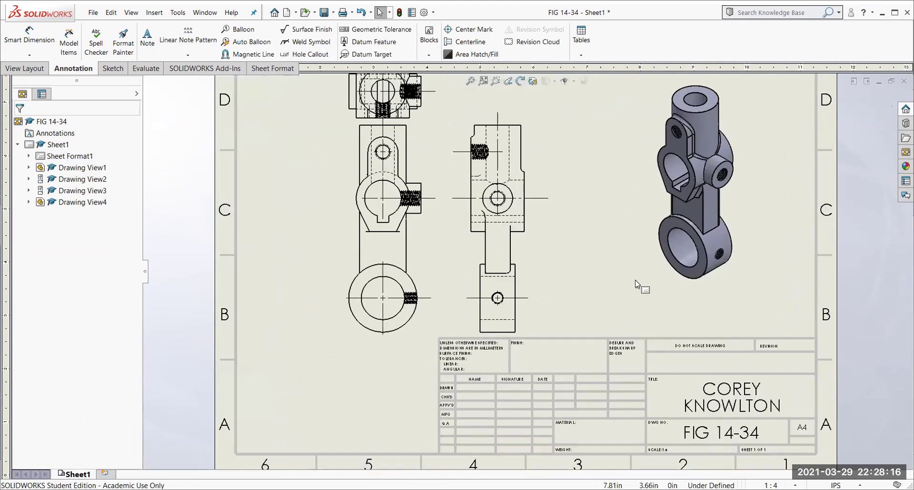
scroll(635, 280, "up", 4)
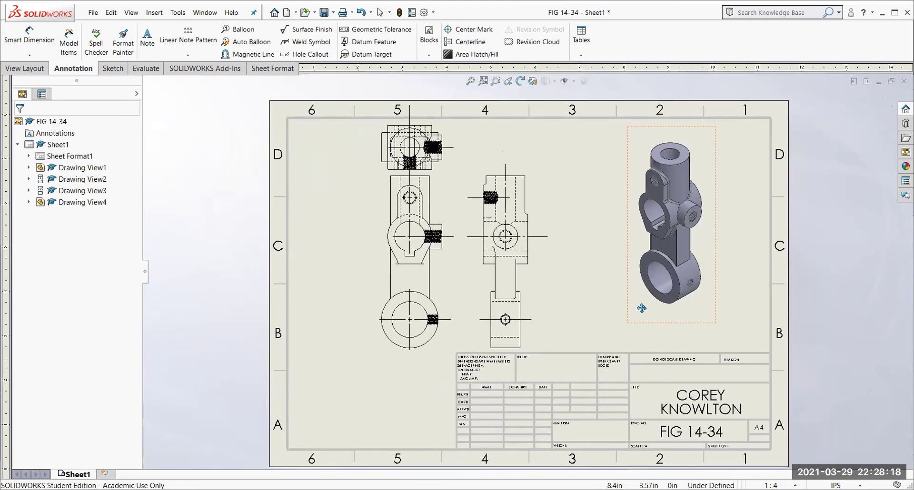
left_click(93, 12)
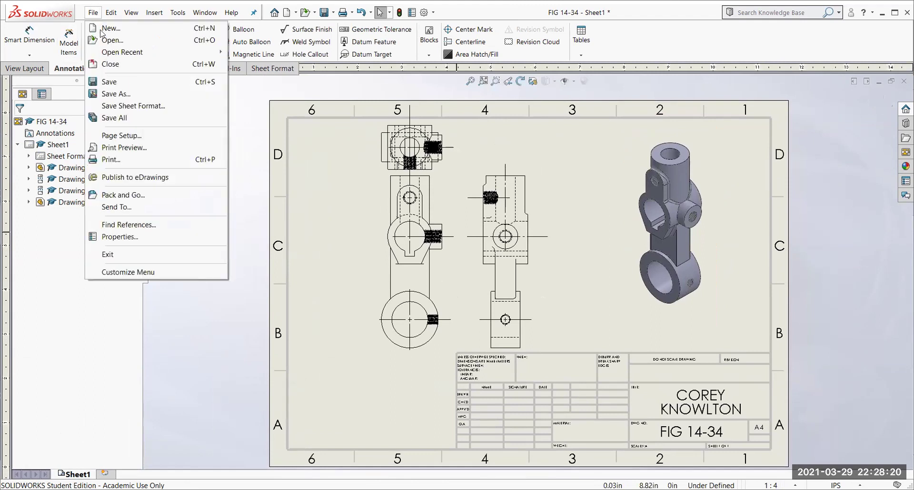
left_click(124, 96)
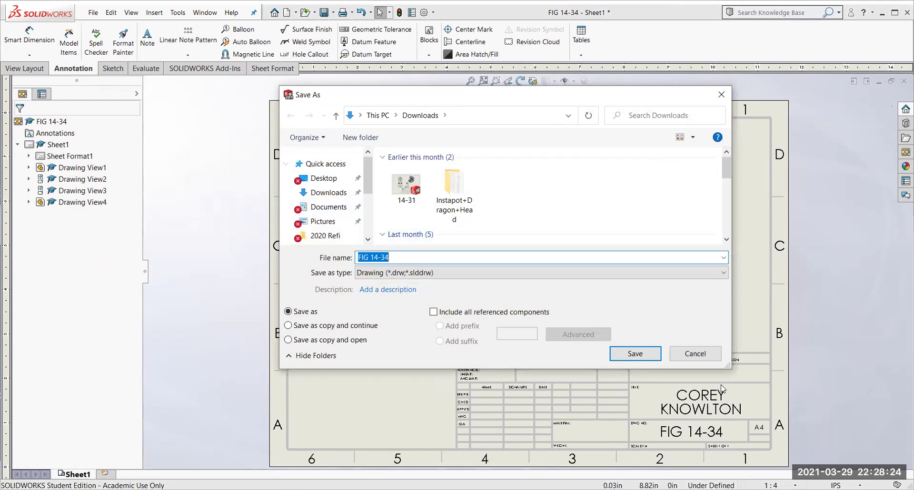
left_click(405, 256)
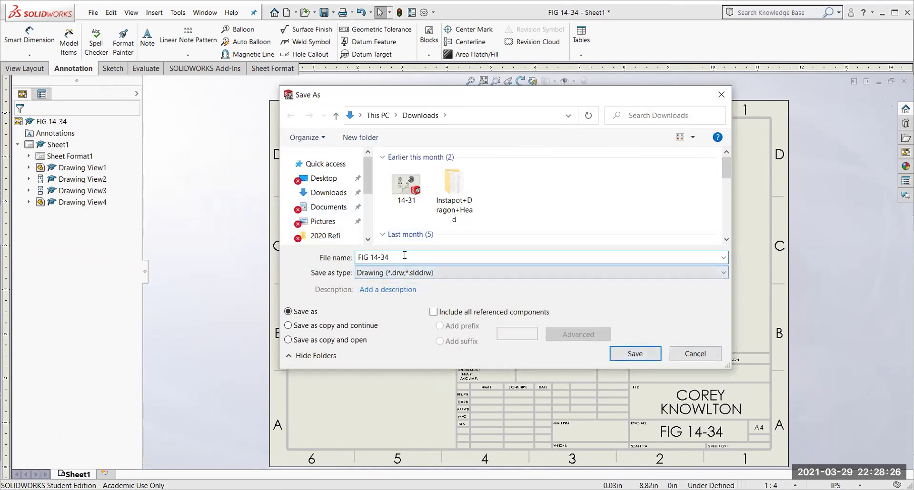
type("DWG")
left_click(635, 354)
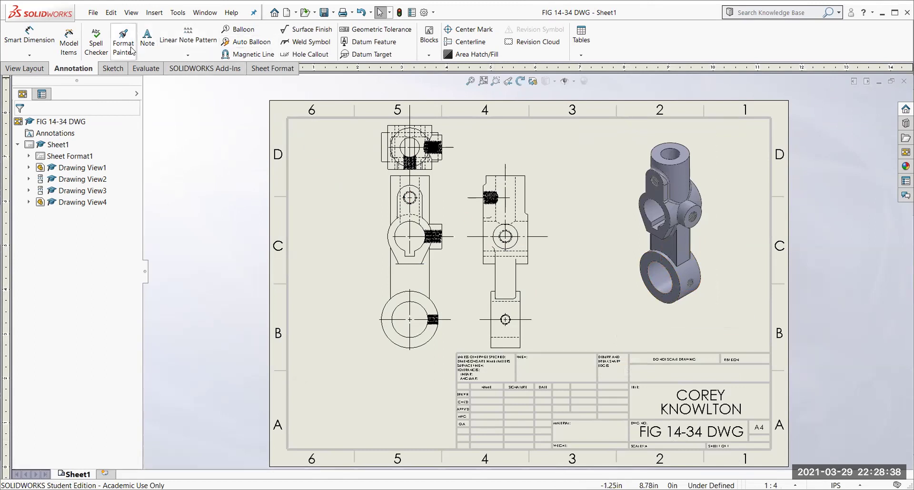
Save a PDF copy of the drawing as FIG 14-34 DWG in the Downloads folder.
left_click(93, 13)
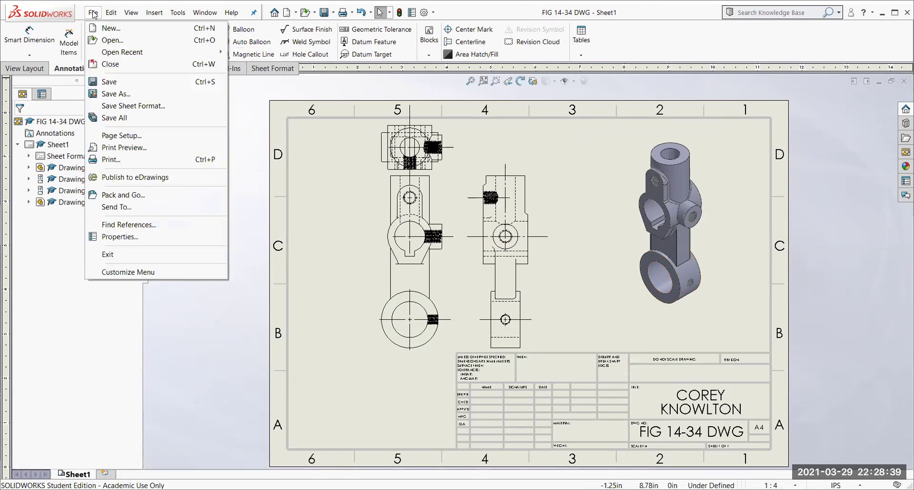
left_click(109, 93)
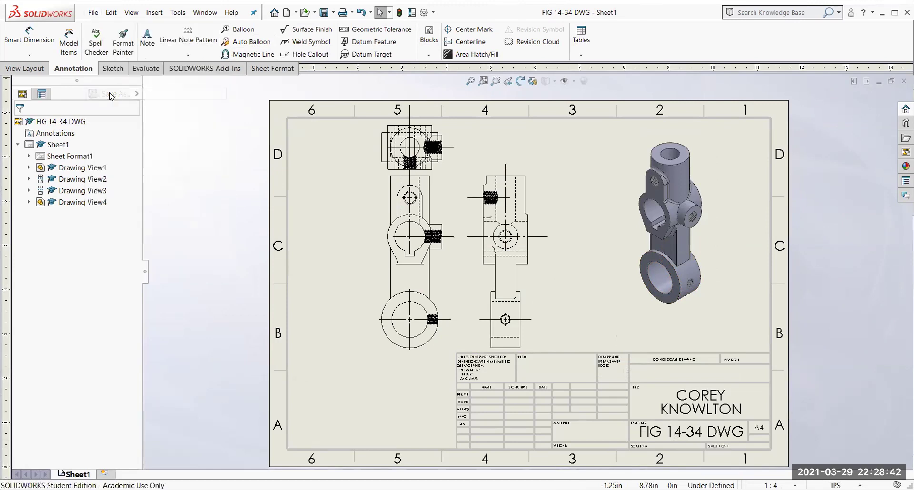
left_click(429, 273)
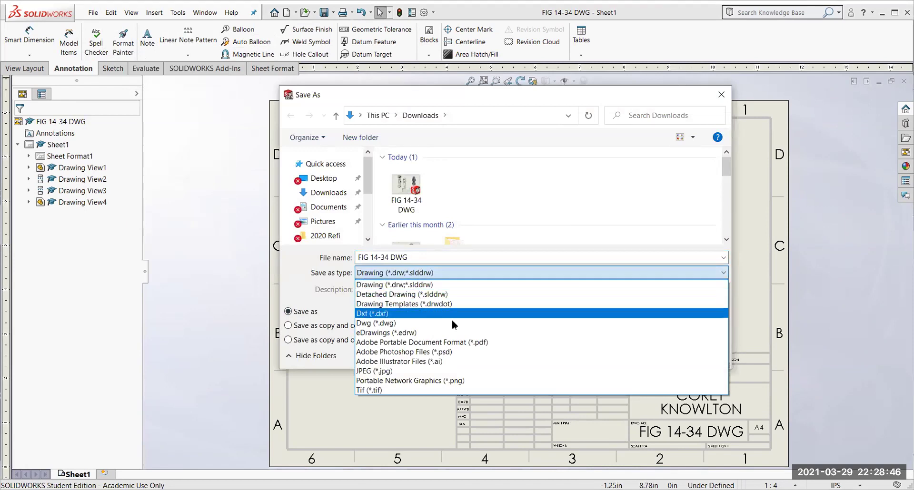
left_click(399, 343)
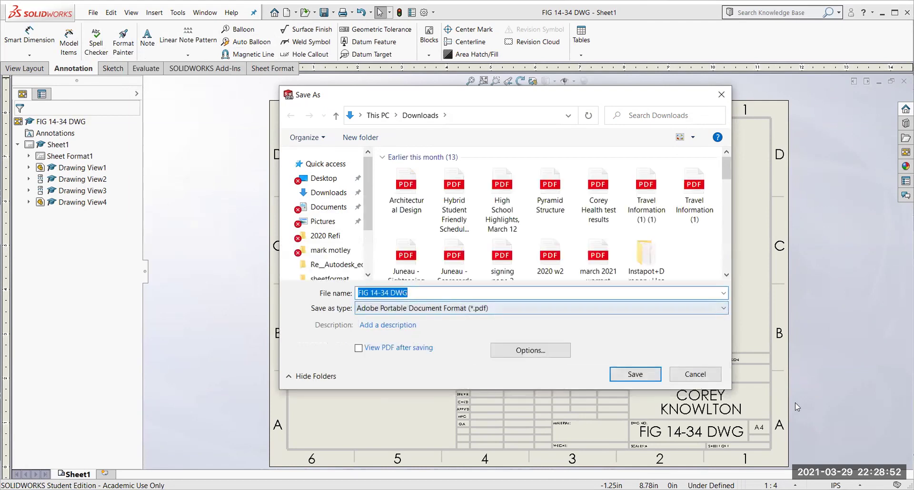
left_click(633, 375)
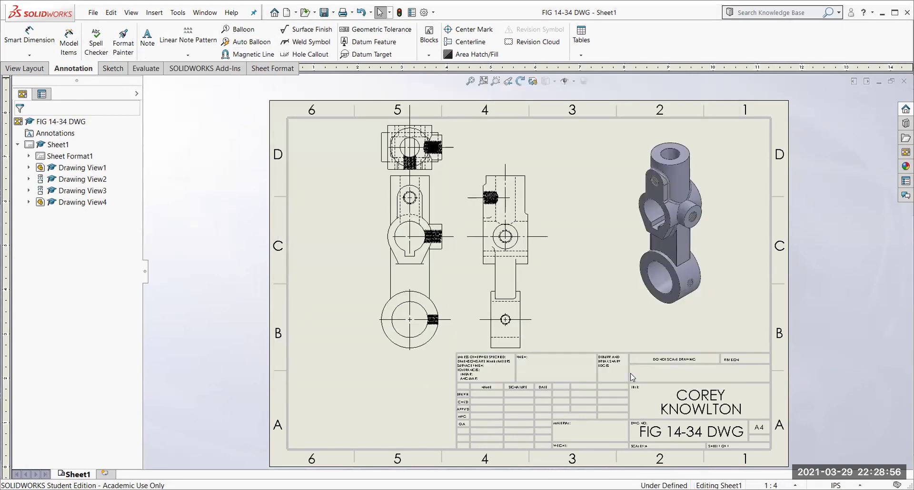